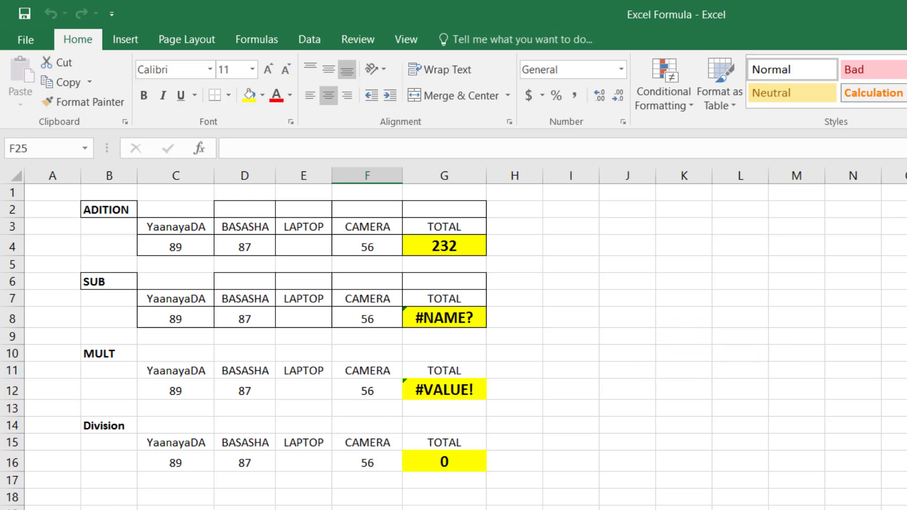
- Open the Run dialog and start Excel with a new blank workbook
key("super")
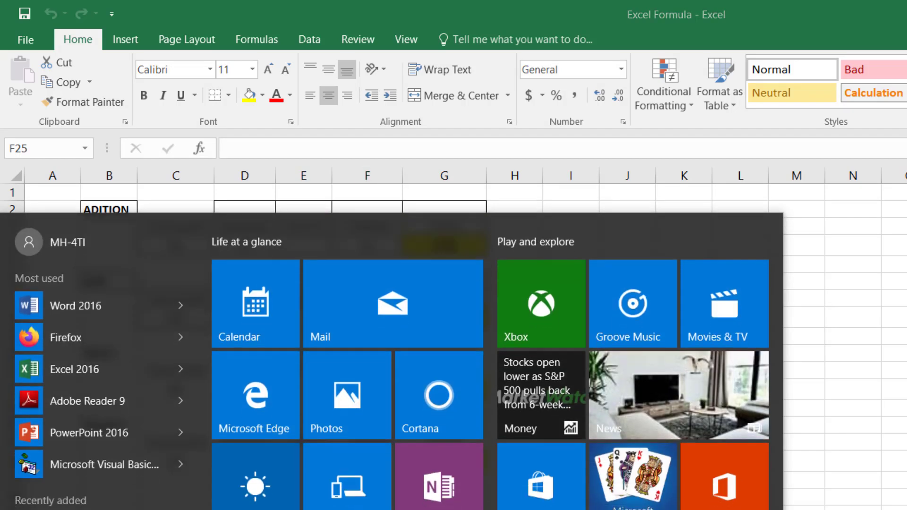
type("run")
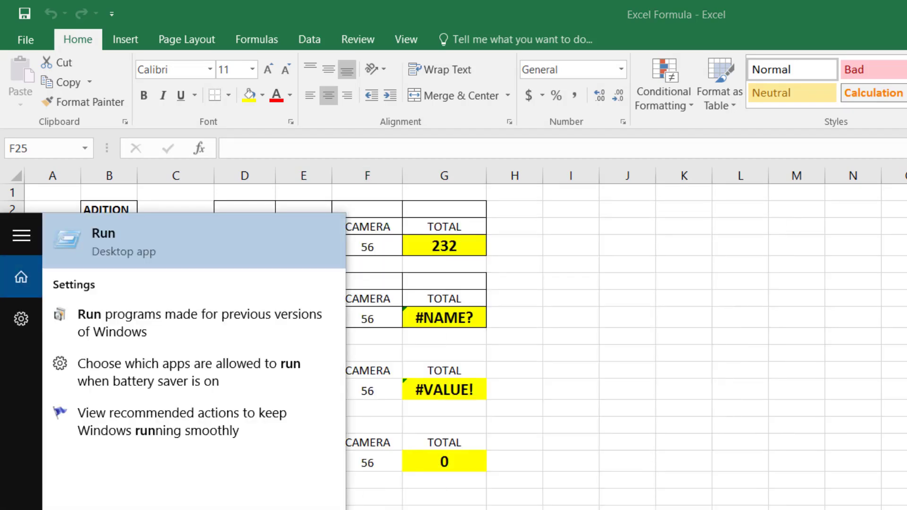
key("Return")
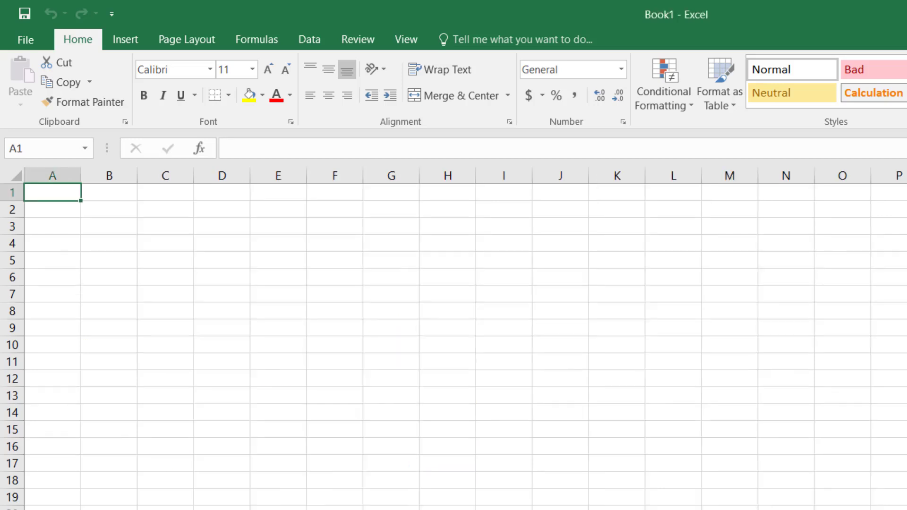
- Select columns B and E, row 4, cell J6 and row 6 to examine how columns, rows and cells are laid out
left_click(531, 484)
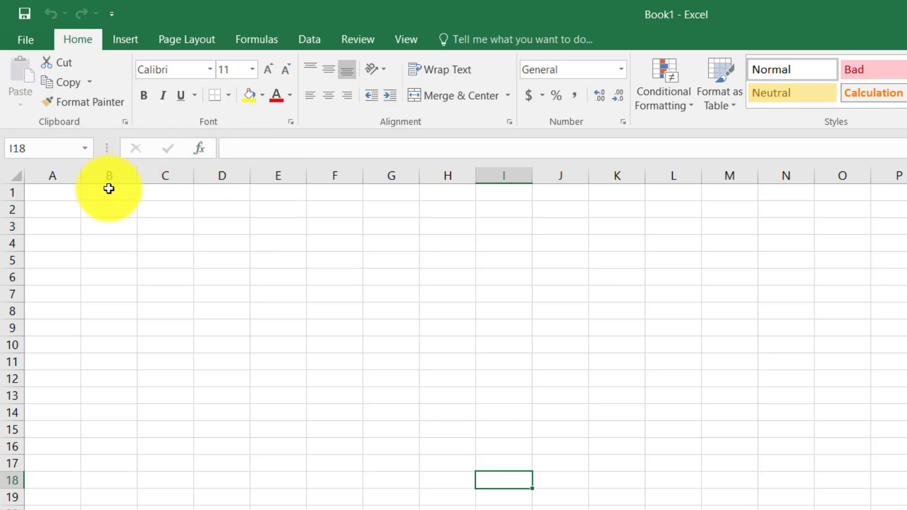
left_click(102, 167)
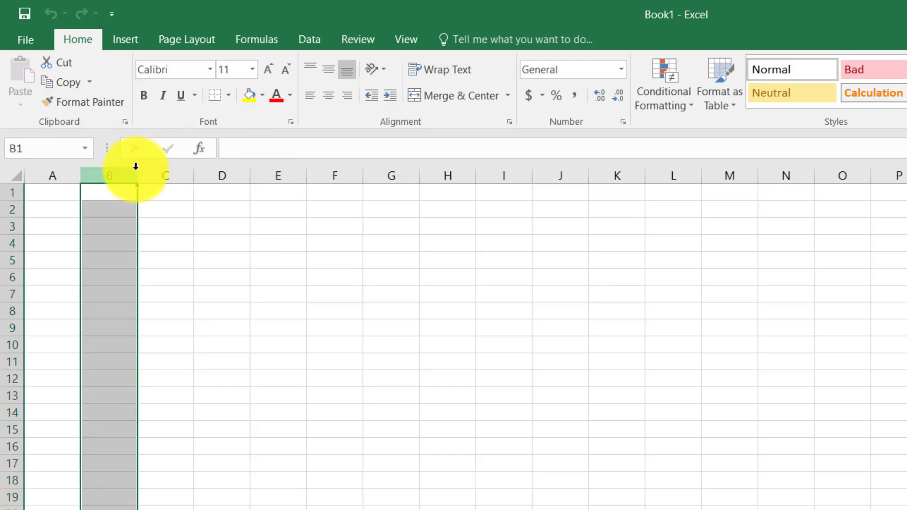
left_click(266, 175)
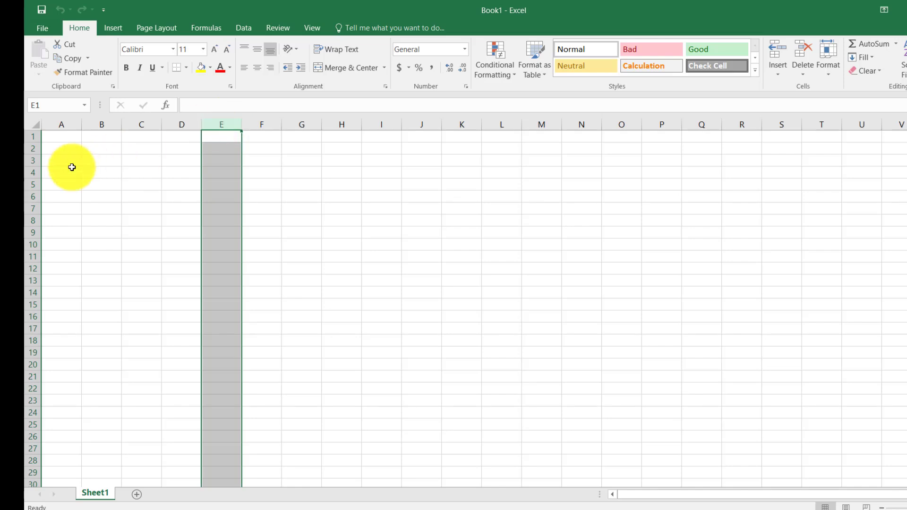
left_click(29, 173)
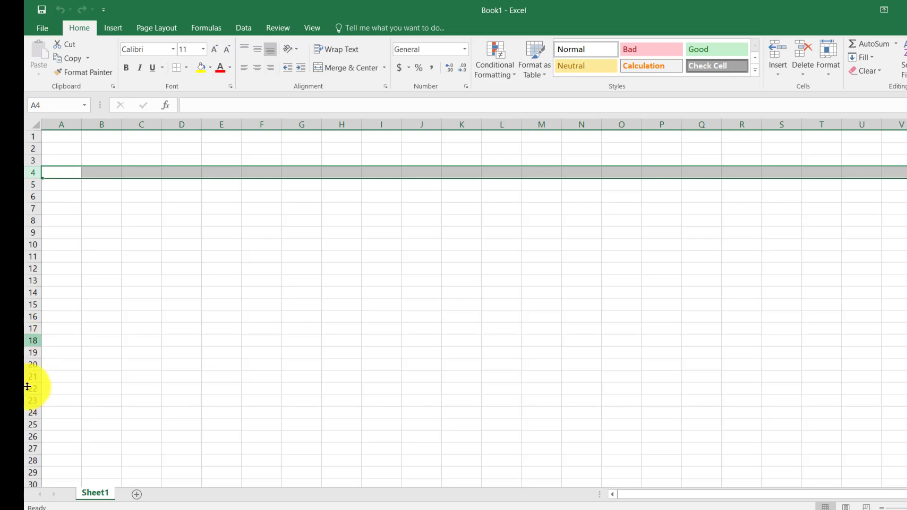
left_click(435, 198)
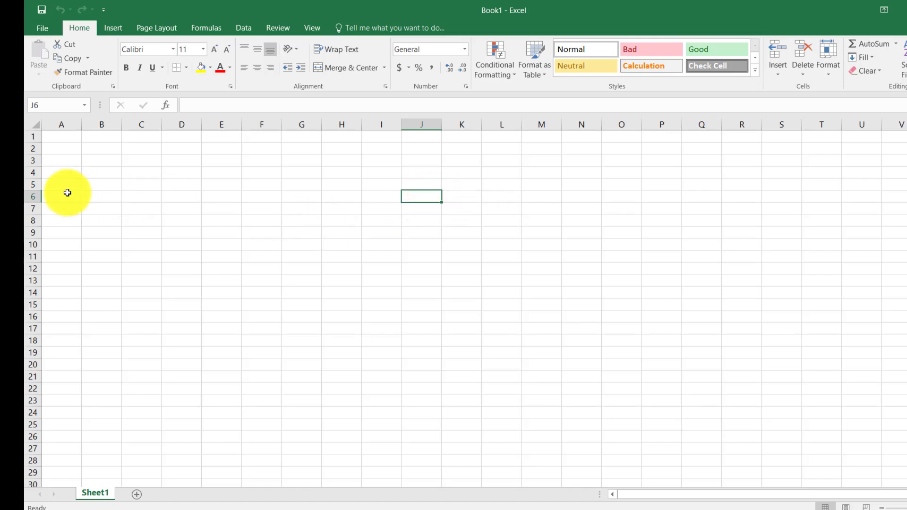
left_click(30, 198)
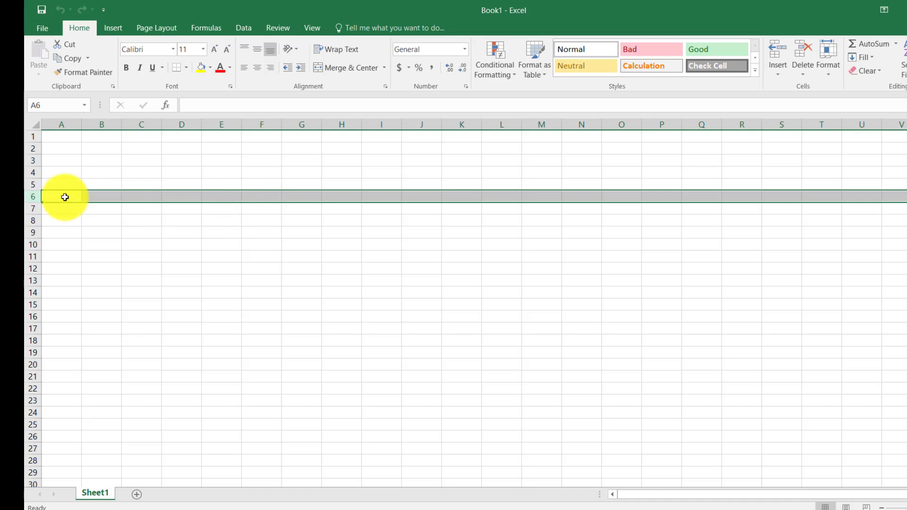
- Enter the trial text -sum for column C's first cell through the formula bar and clear it again
left_click(142, 125)
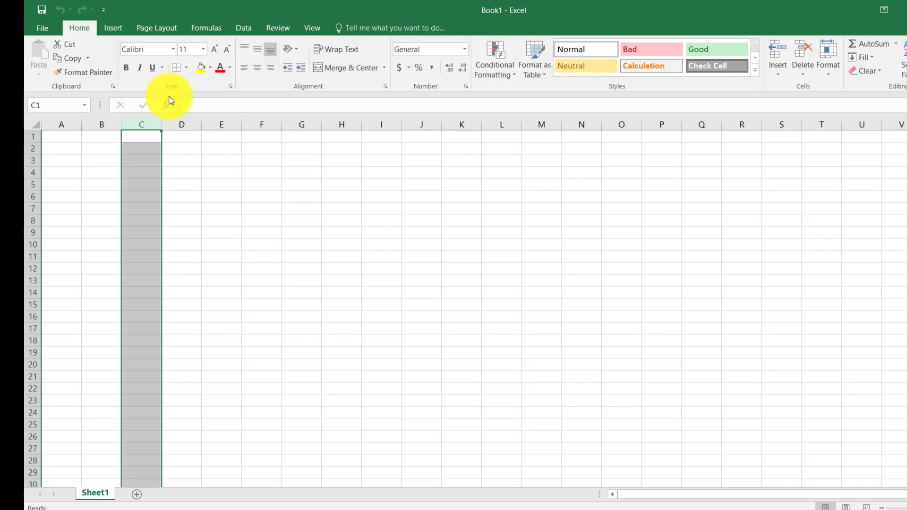
left_click(193, 105)
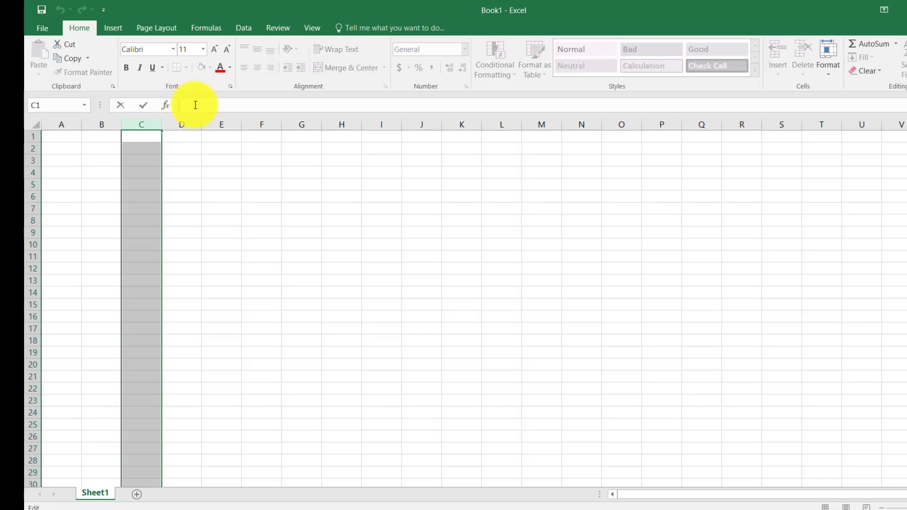
type("sdcg")
key("BackSpace")
key("BackSpace")
key("BackSpace")
key("BackSpace")
type("-sum")
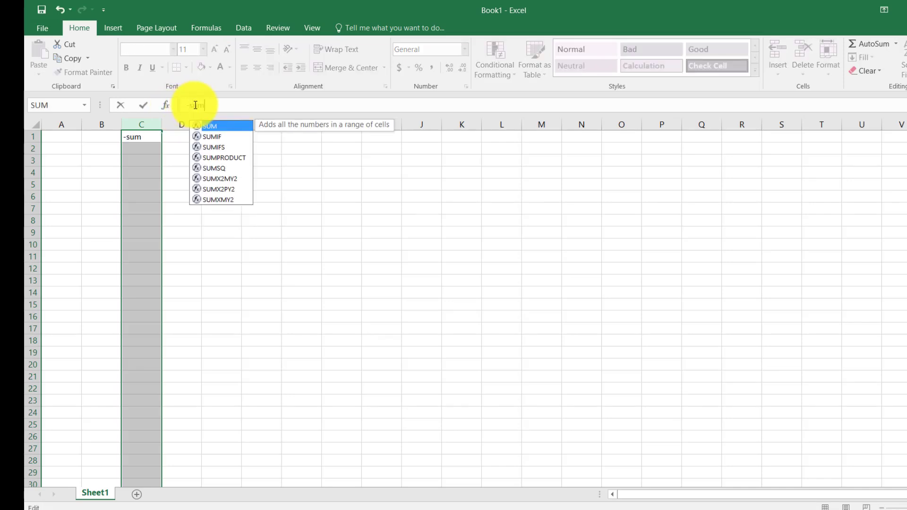
key("BackSpace")
key("BackSpace")
key("BackSpace")
key("BackSpace")
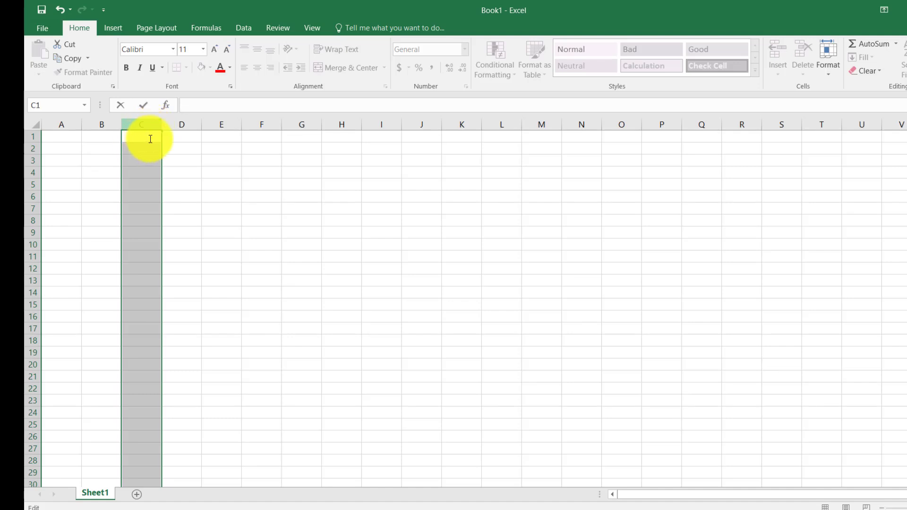
- Select cell E7, the range E7:E13 and cell G9 to examine single cells and a cell range
left_click(153, 203)
left_click(217, 208)
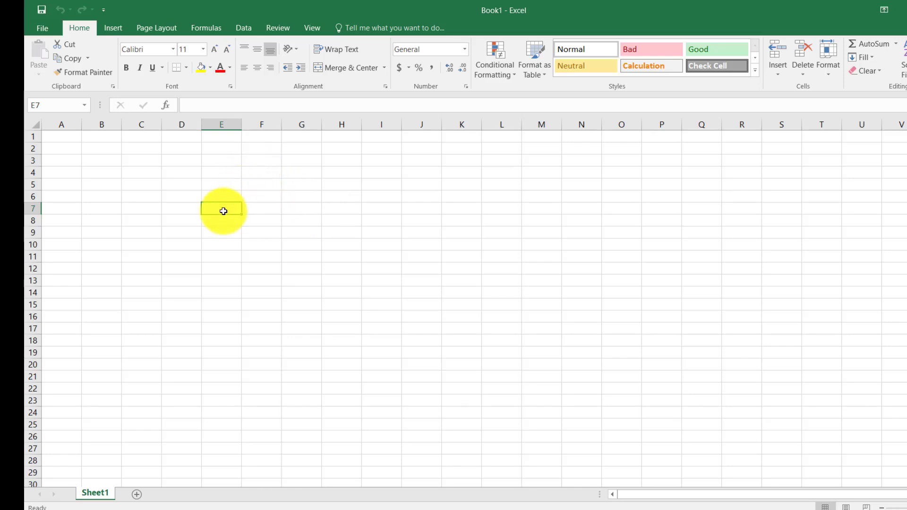
left_click_drag(220, 207, 222, 275)
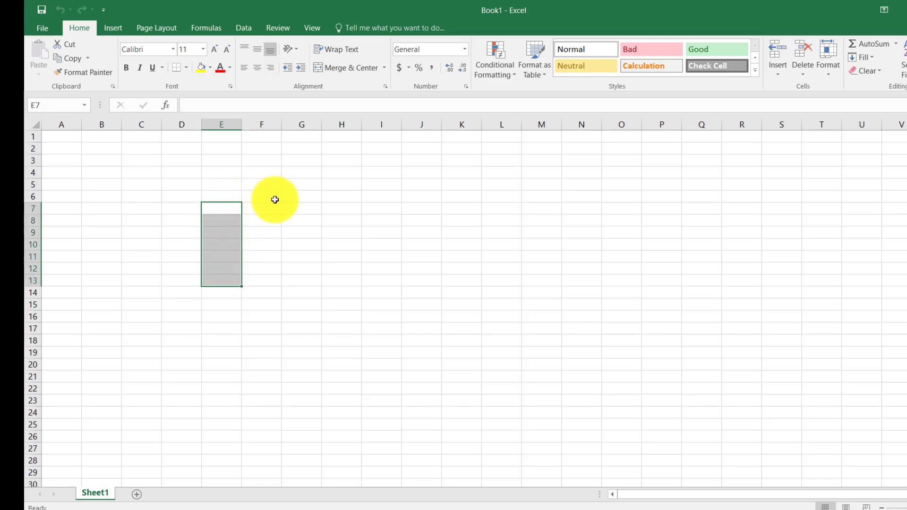
left_click(289, 231)
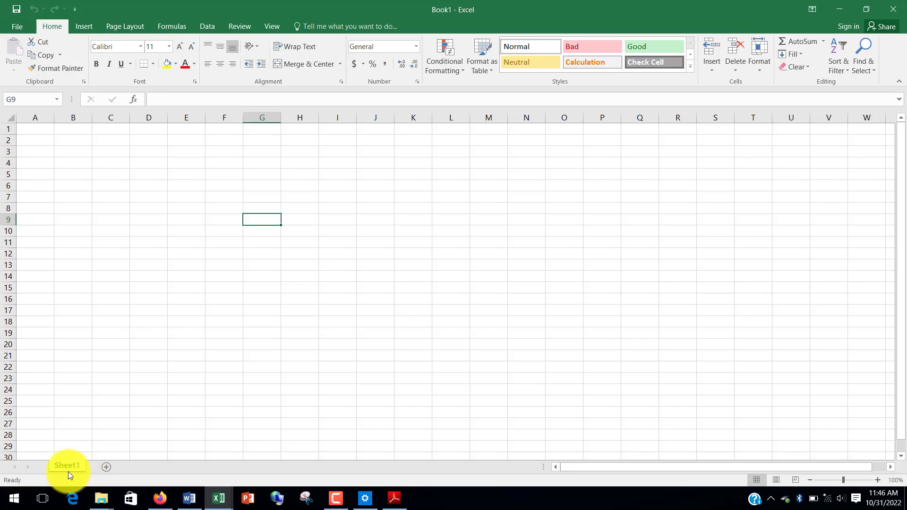
- Add three new worksheets, Sheet2 to Sheet4, after Sheet1
left_click(104, 467)
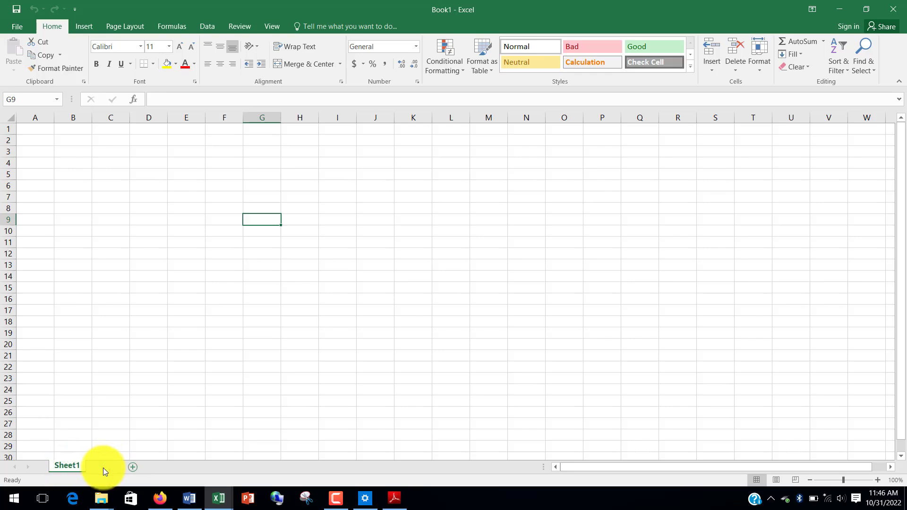
left_click(144, 467)
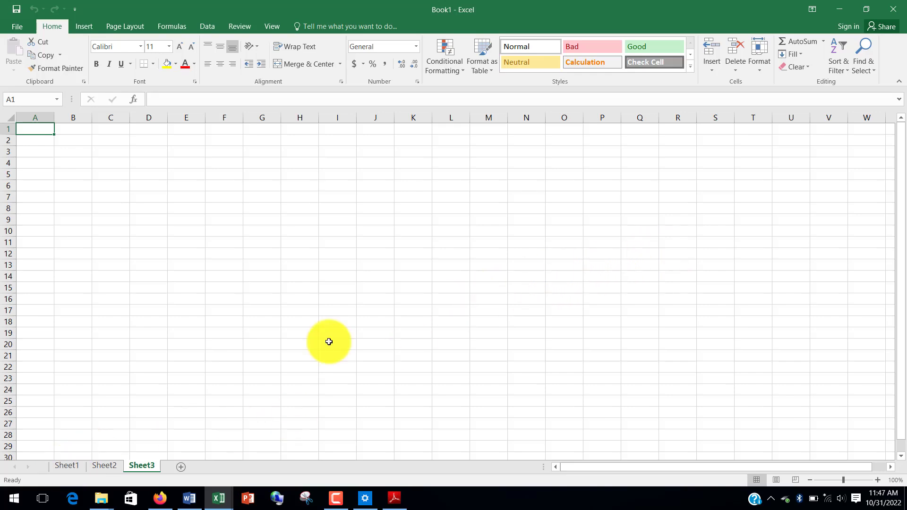
left_click(185, 468)
- Rename worksheet Sheet4 as FR
double_click(182, 467)
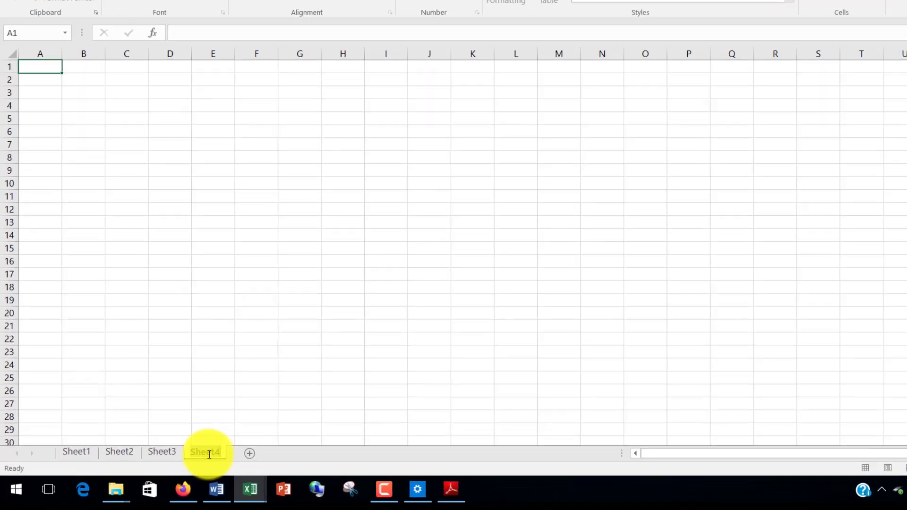
type("Se")
key("BackSpace")
key("BackSpace")
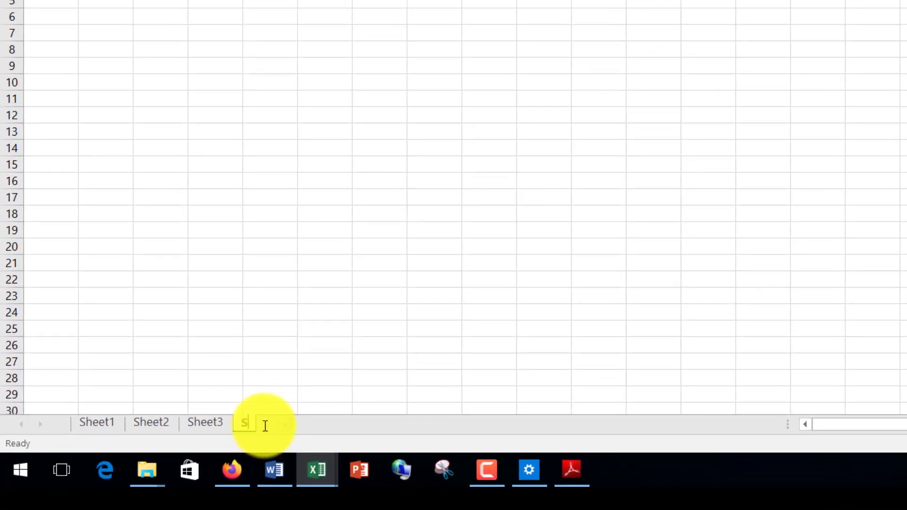
type("Fou")
key("BackSpace")
key("BackSpace")
key("BackSpace")
type("FR")
key("Return")
left_click(245, 297)
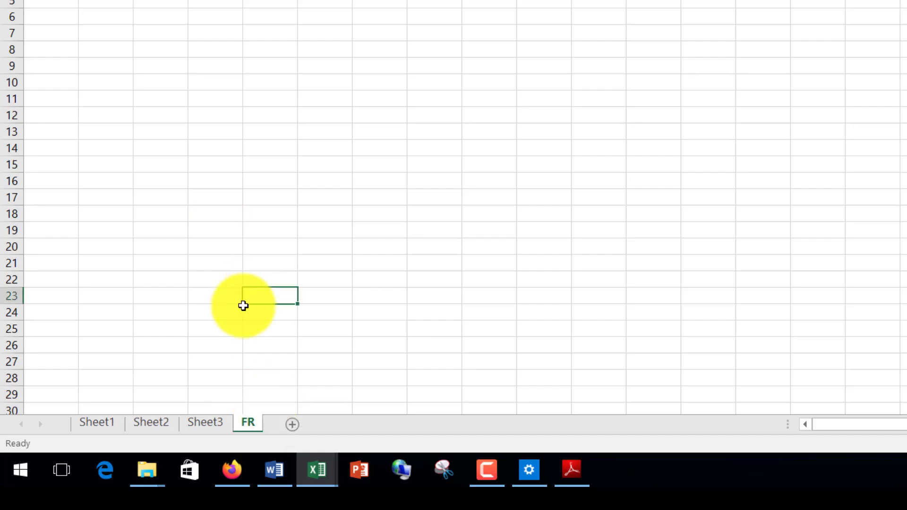
- Add a new worksheet directly after Sheet3 and rename it Student Grades
left_click(216, 427)
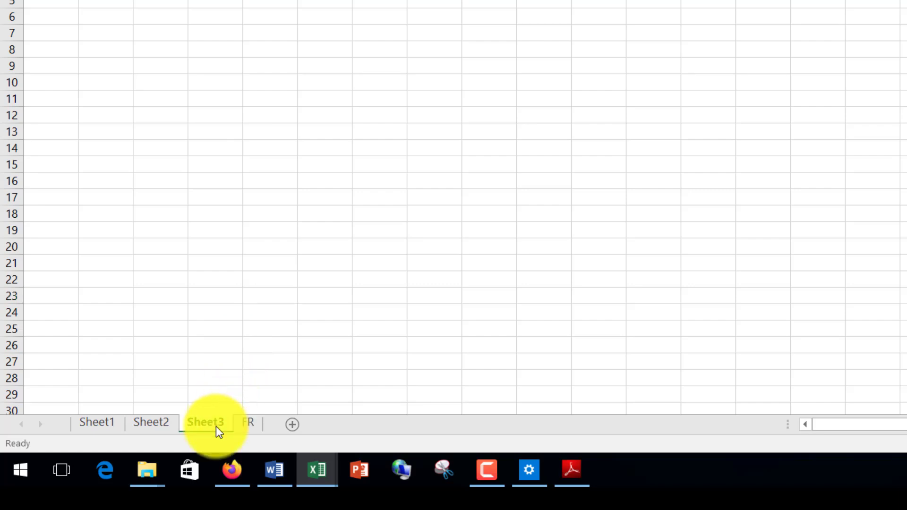
left_click(302, 431)
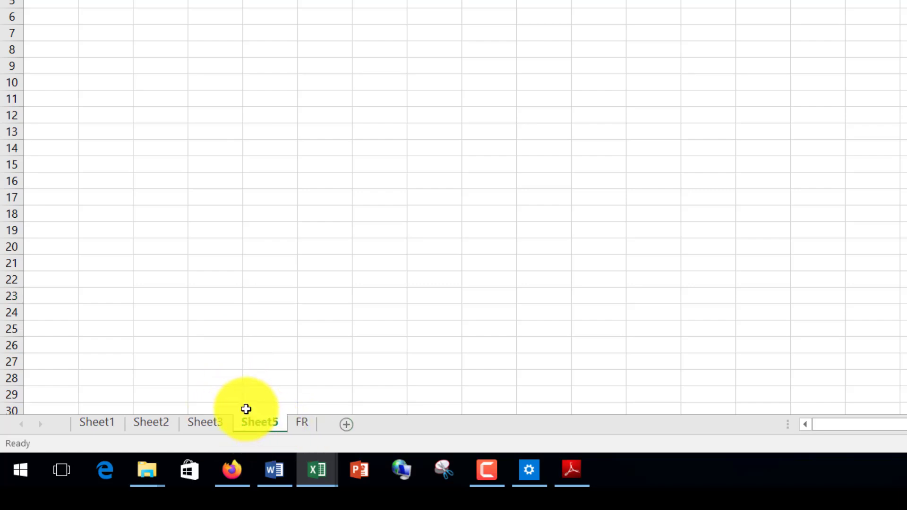
double_click(251, 426)
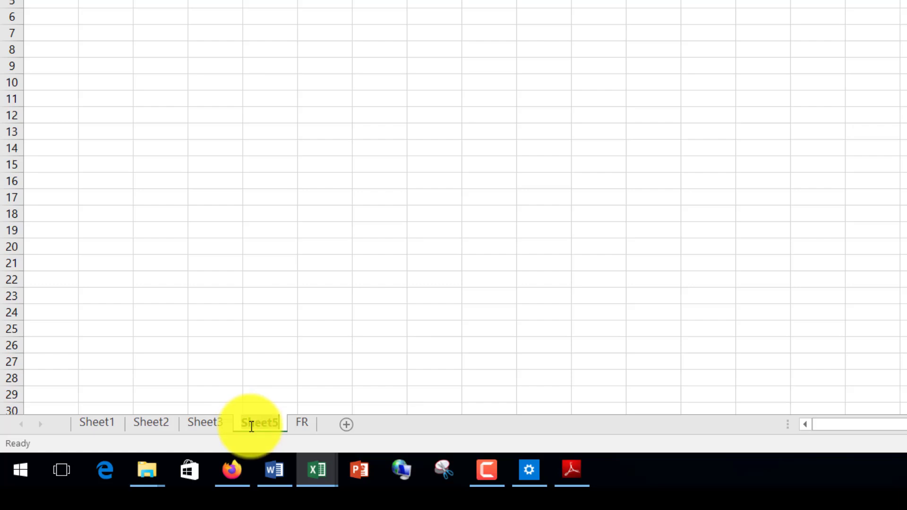
type("Student")
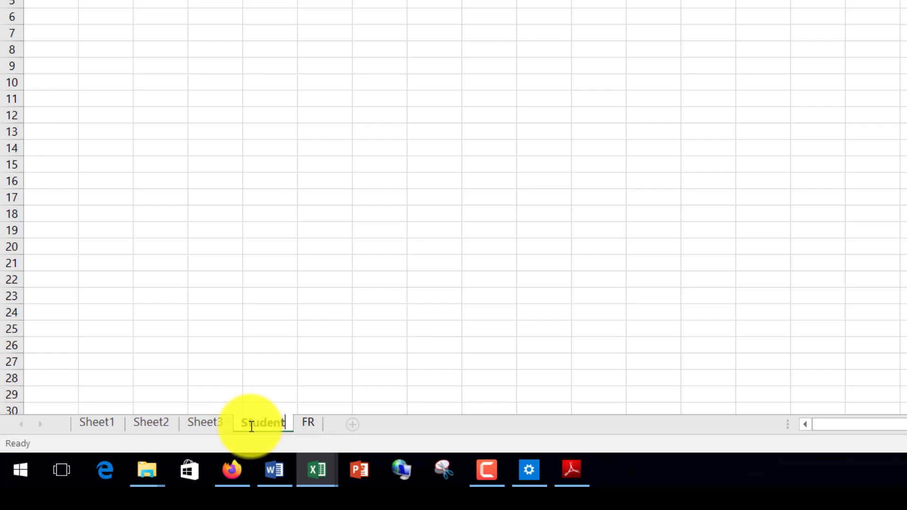
type(" F")
key("BackSpace")
type("Dras")
key("BackSpace")
key("BackSpace")
key("BackSpace")
key("BackSpace")
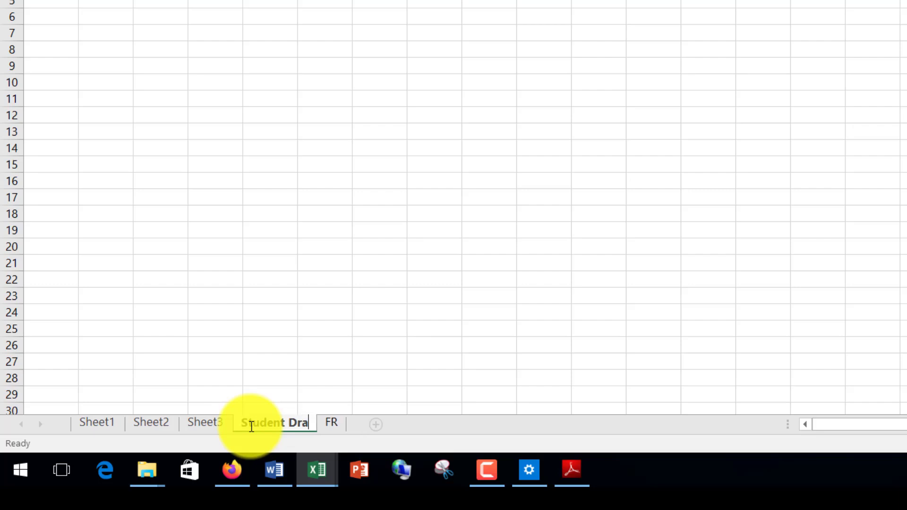
type("des")
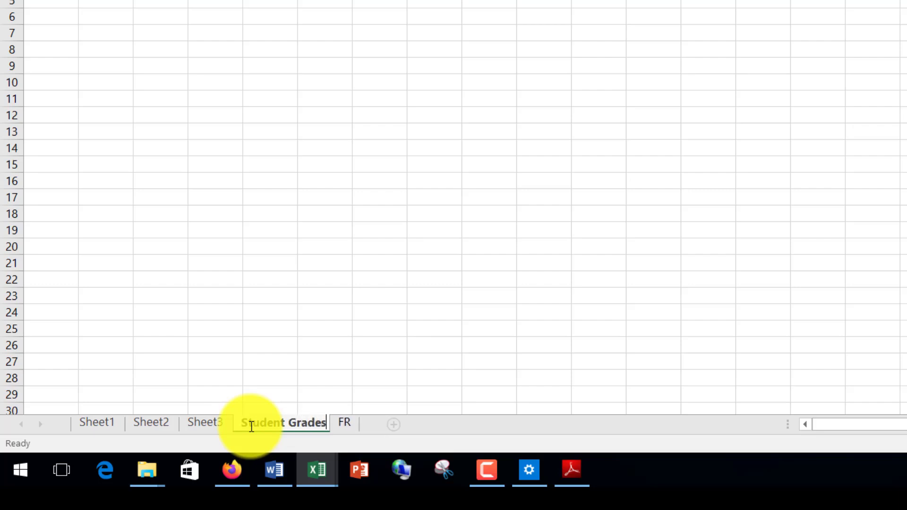
left_click(452, 192)
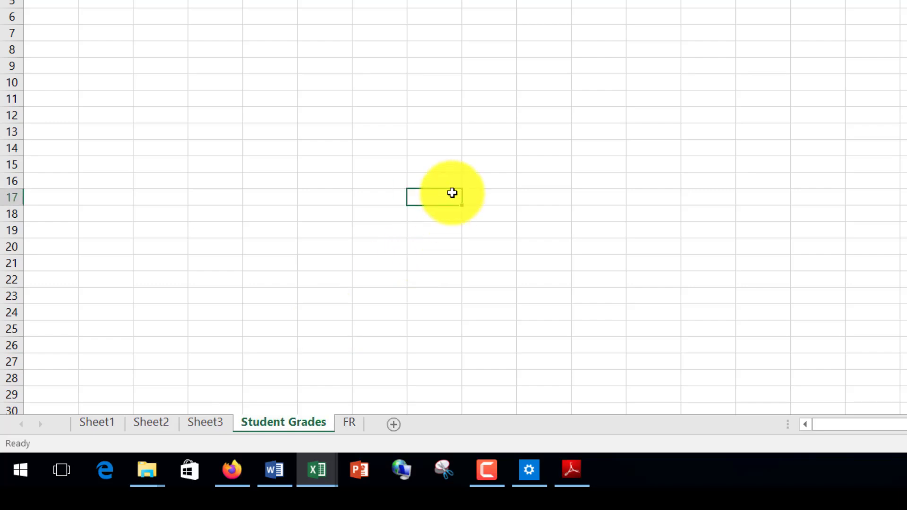
- Open the name of Sheet3 for editing twice without entering a new name, and switch to Sheet2
right_click(301, 431)
left_click(205, 422)
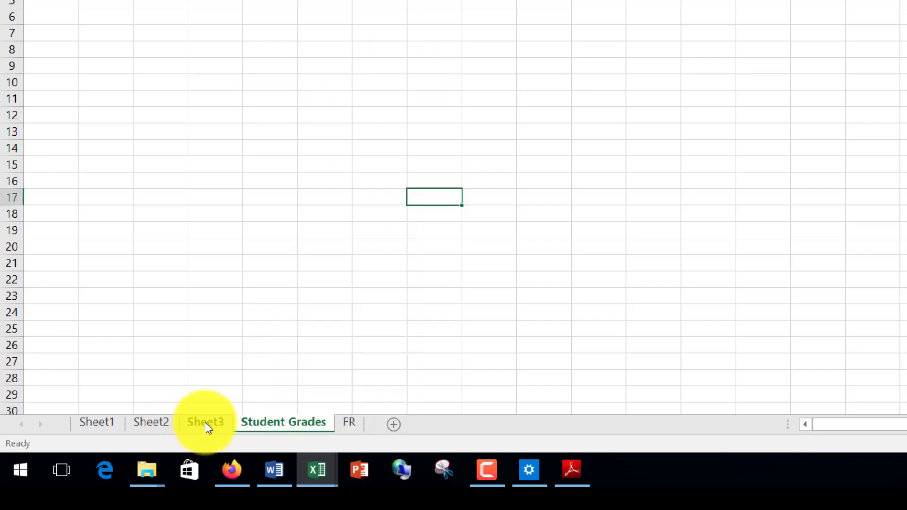
left_click(205, 422)
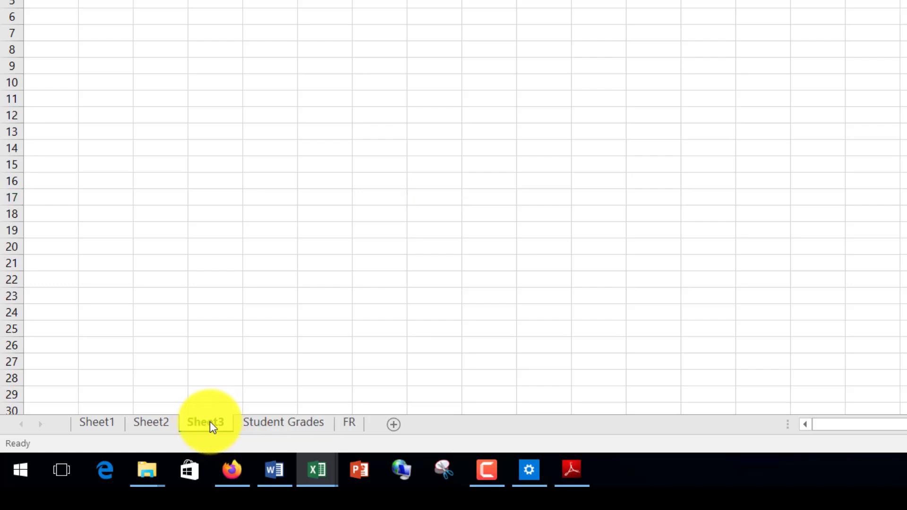
right_click(209, 423)
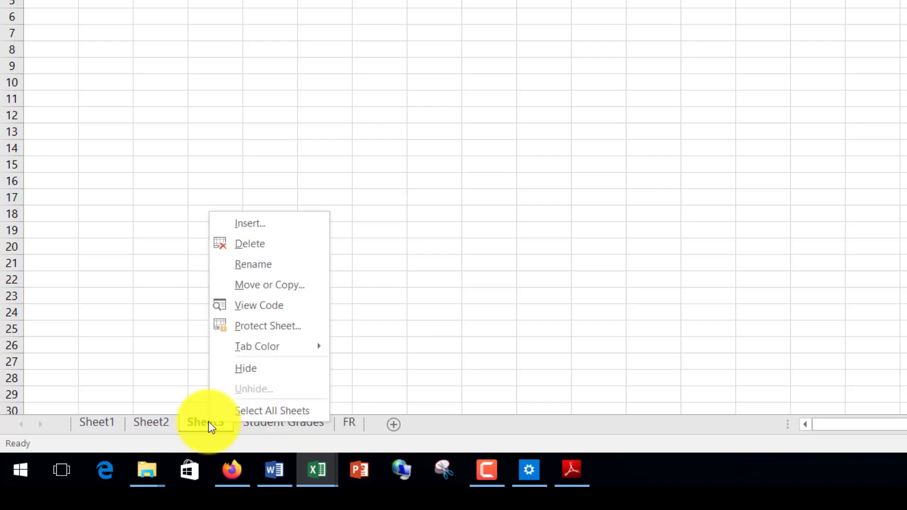
left_click(223, 262)
left_click(183, 298)
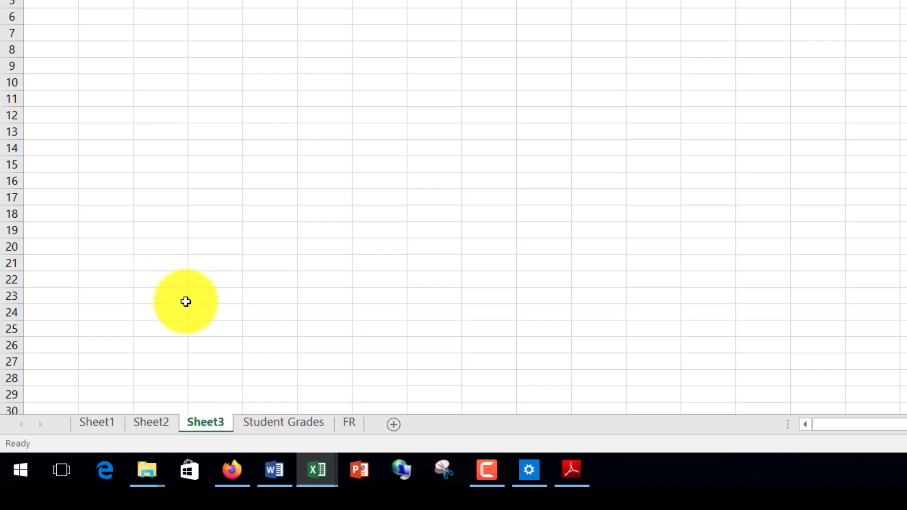
double_click(208, 421)
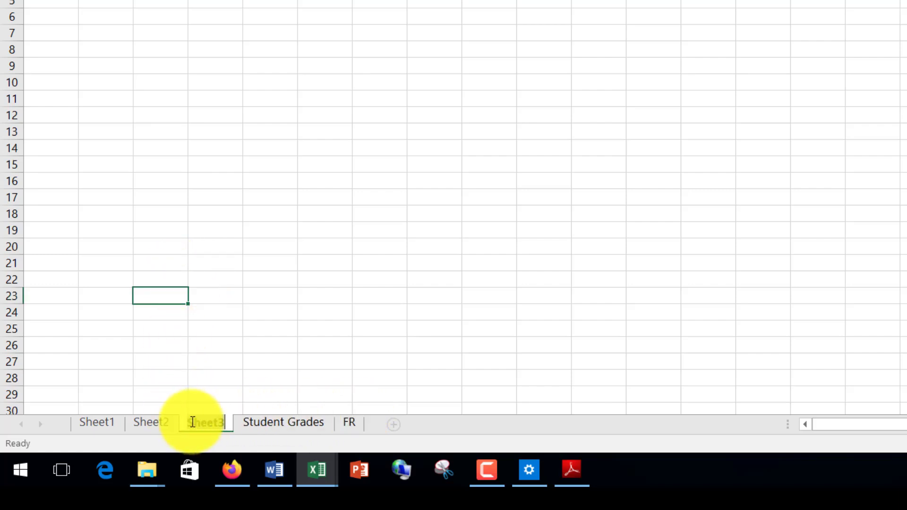
left_click(222, 422)
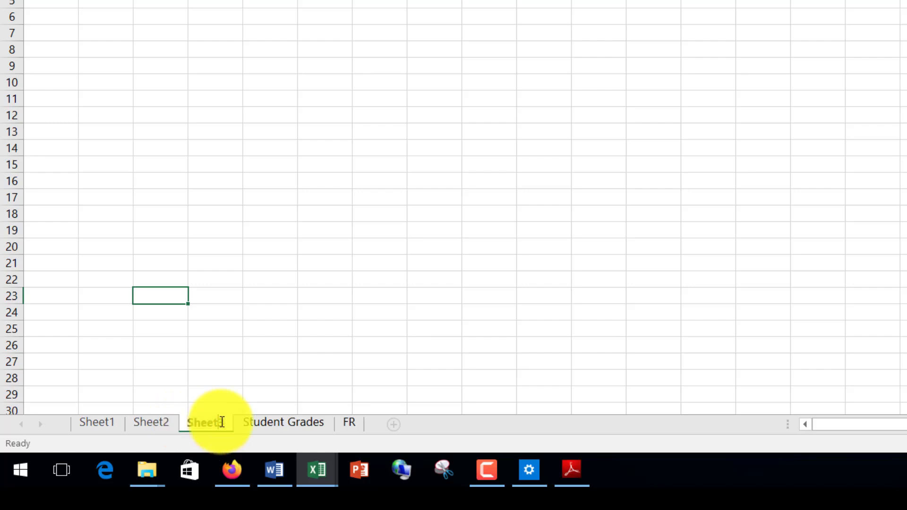
key("Return")
left_click(148, 425)
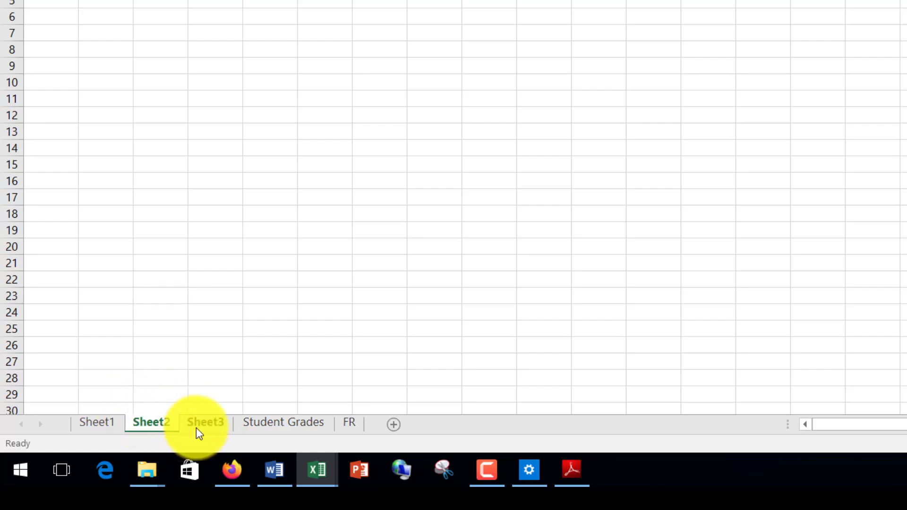
- Set the tab color of worksheet Sheet3 to the standard yellow
left_click(199, 425)
right_click(197, 428)
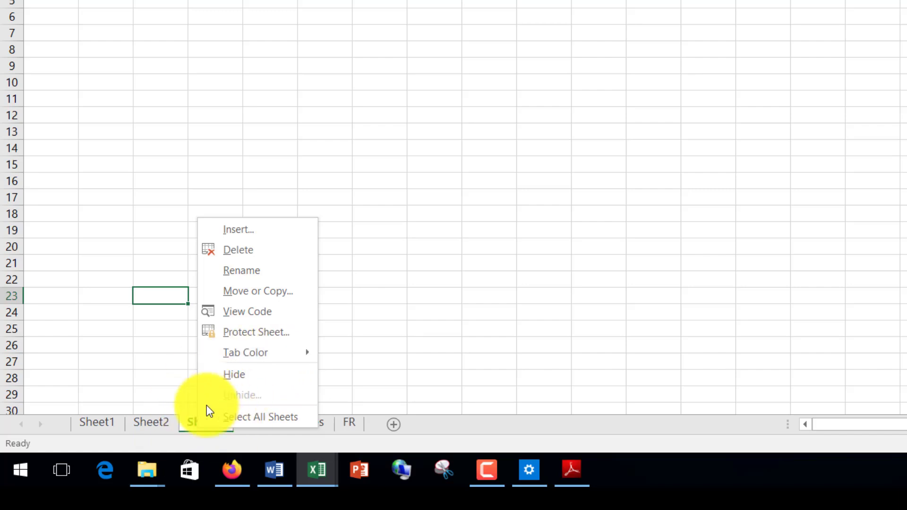
mouse_move(275, 357)
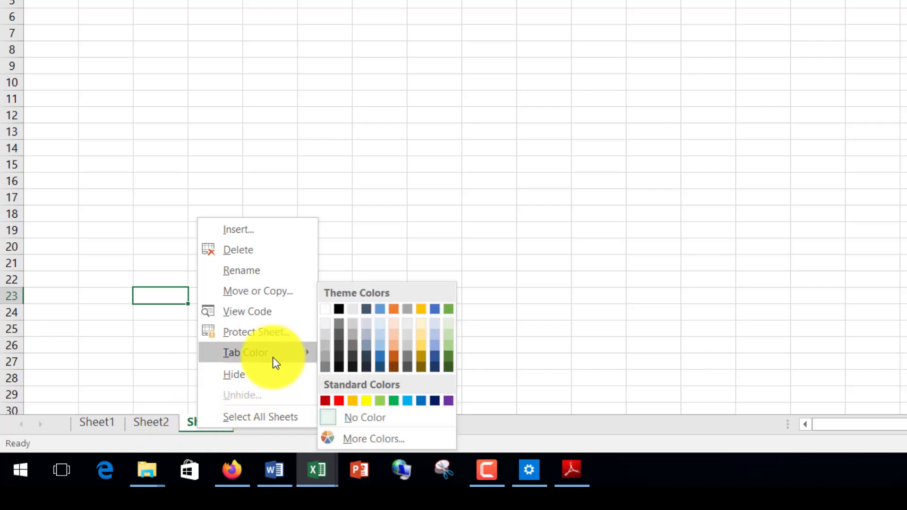
left_click(366, 401)
- Set the tab color of worksheet Sheet2 to a light green theme color
left_click(158, 420)
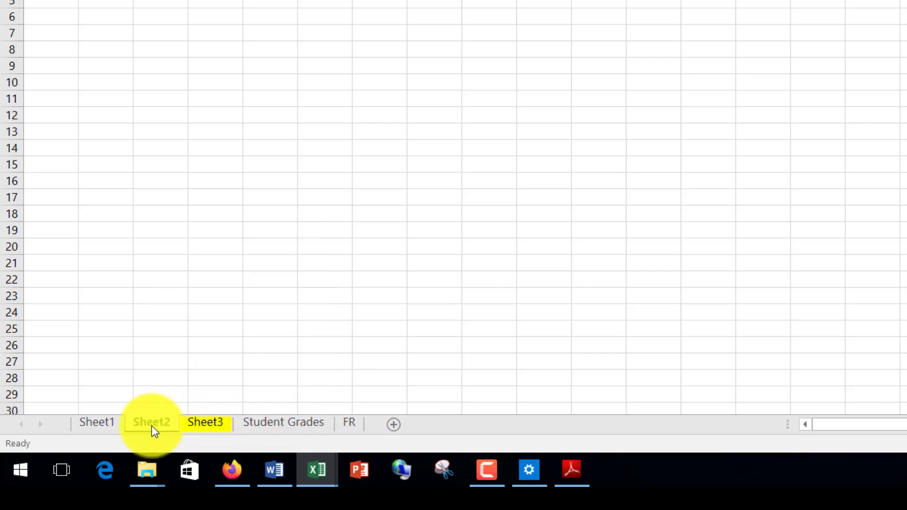
right_click(151, 426)
mouse_move(259, 352)
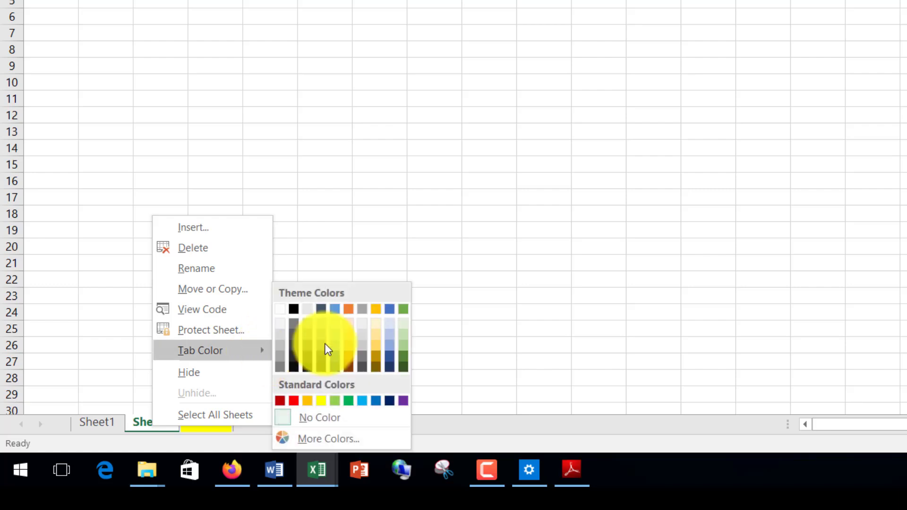
left_click(366, 370)
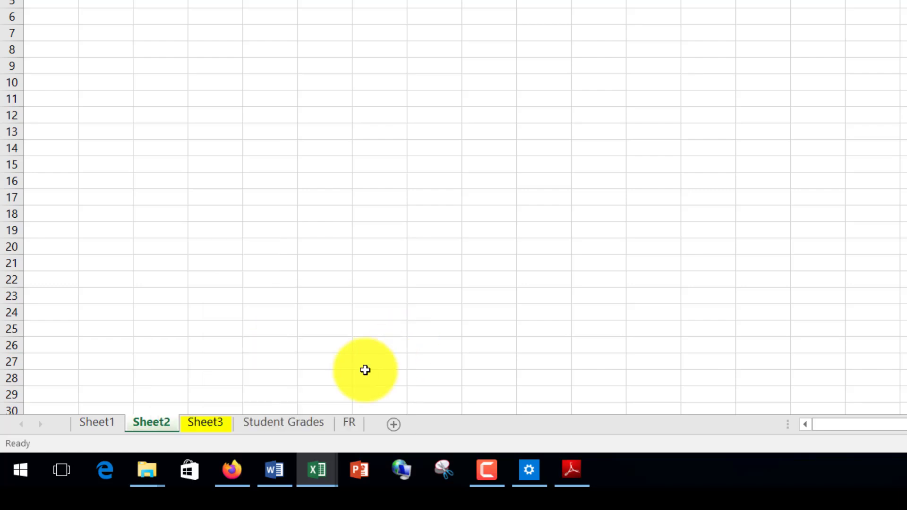
- Set the tab color of worksheet Student Grades to a light blue theme color, and select cell H17 on Sheet1
left_click(299, 423)
right_click(299, 423)
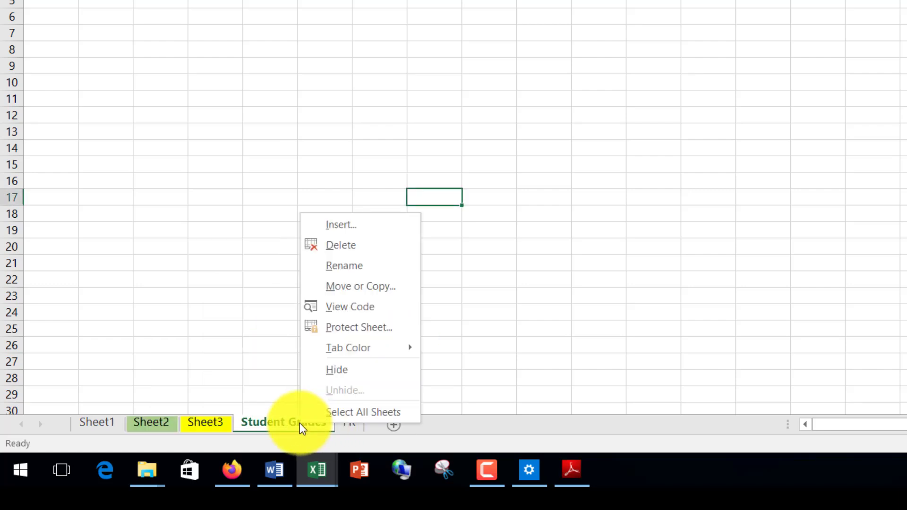
mouse_move(393, 347)
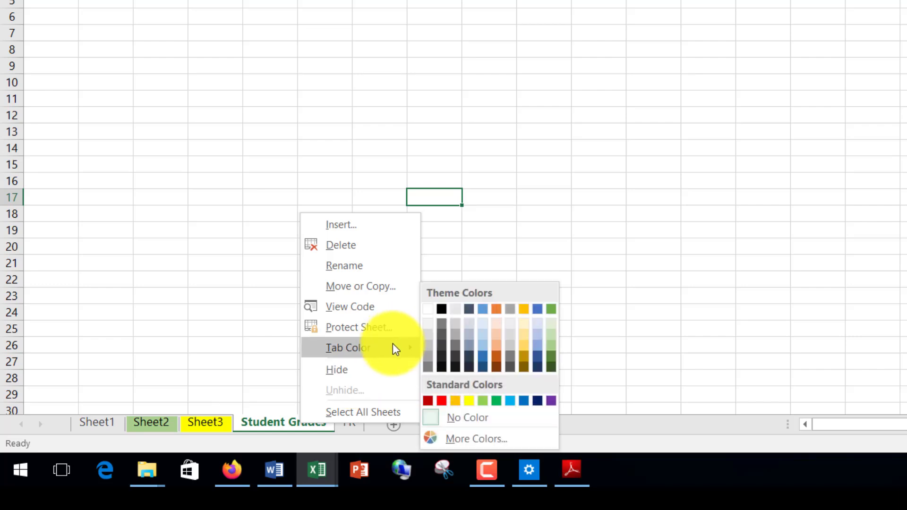
left_click(536, 353)
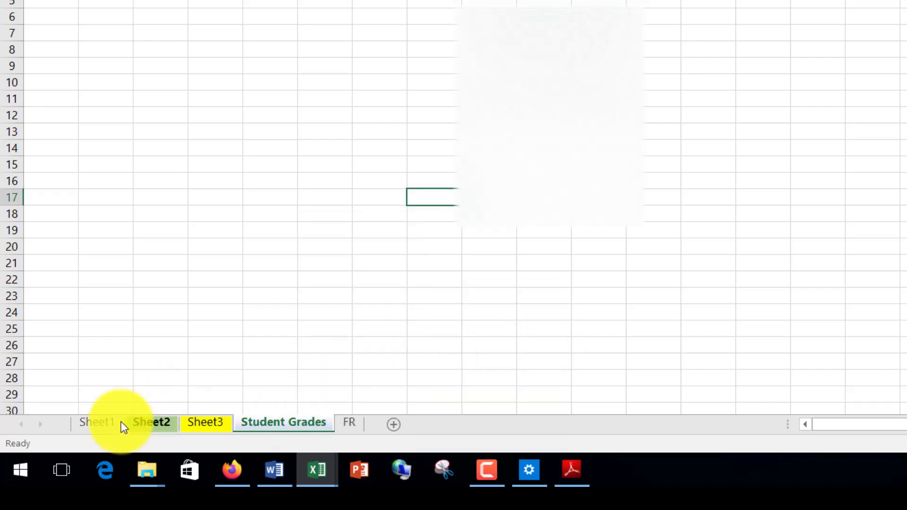
left_click(93, 418)
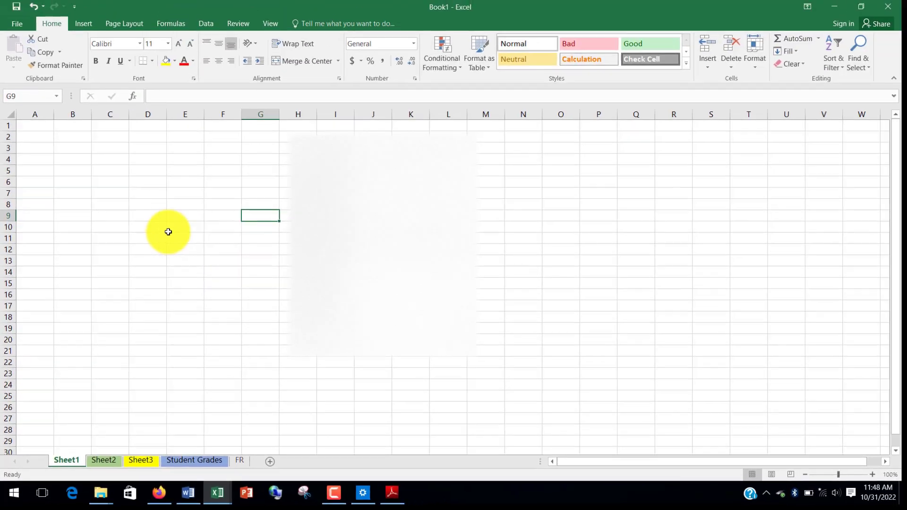
left_click(283, 308)
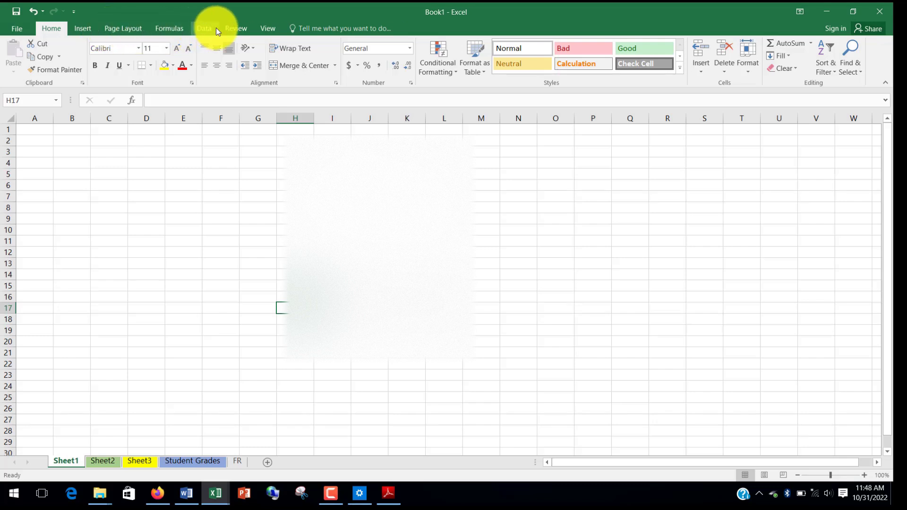
- Look through the formula, data, review, view and home commands and the workbook's file management options, and return to the worksheet
left_click(191, 29)
left_click(179, 29)
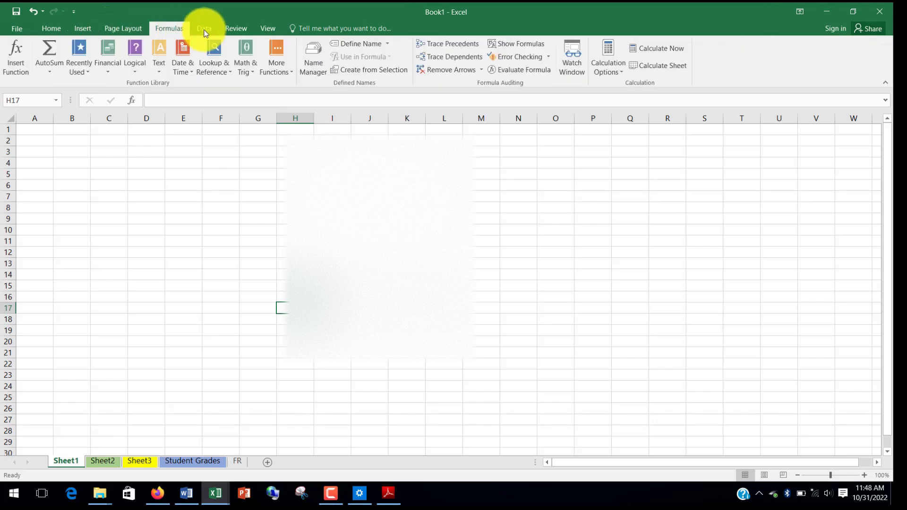
left_click(215, 30)
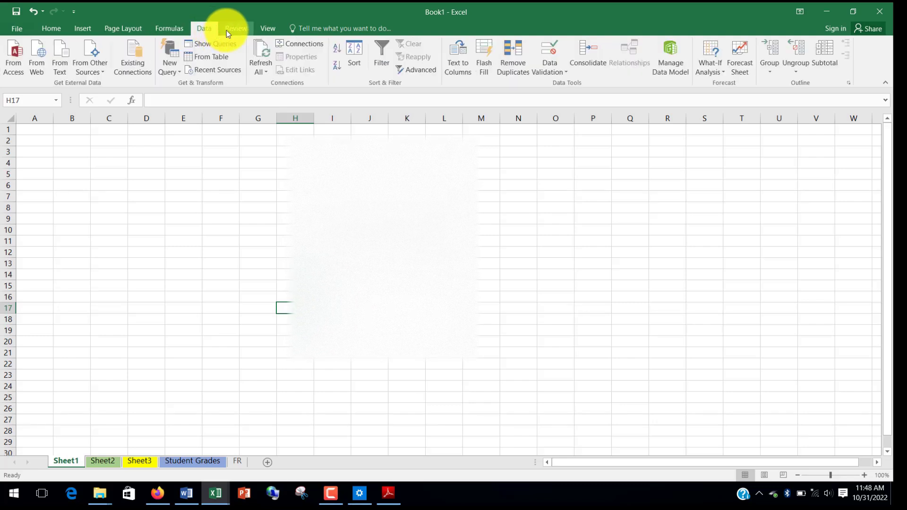
left_click(229, 30)
left_click(263, 30)
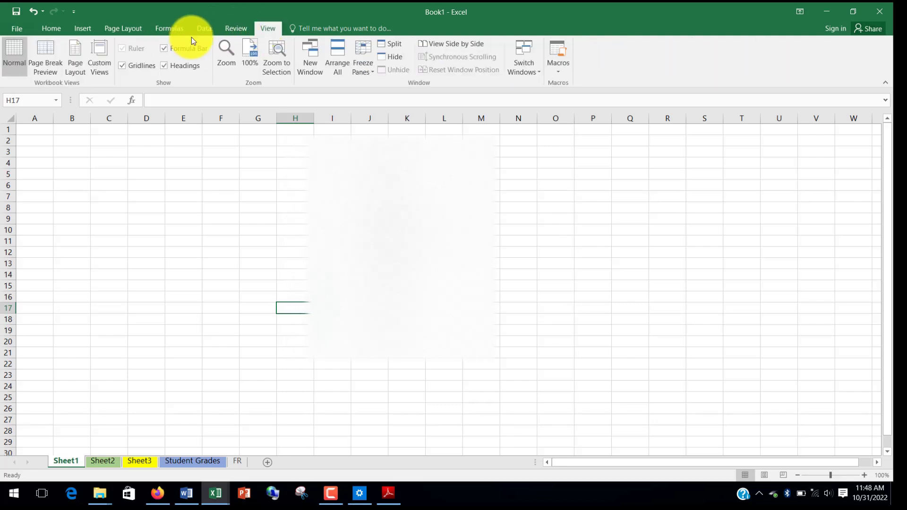
left_click(242, 30)
left_click(261, 30)
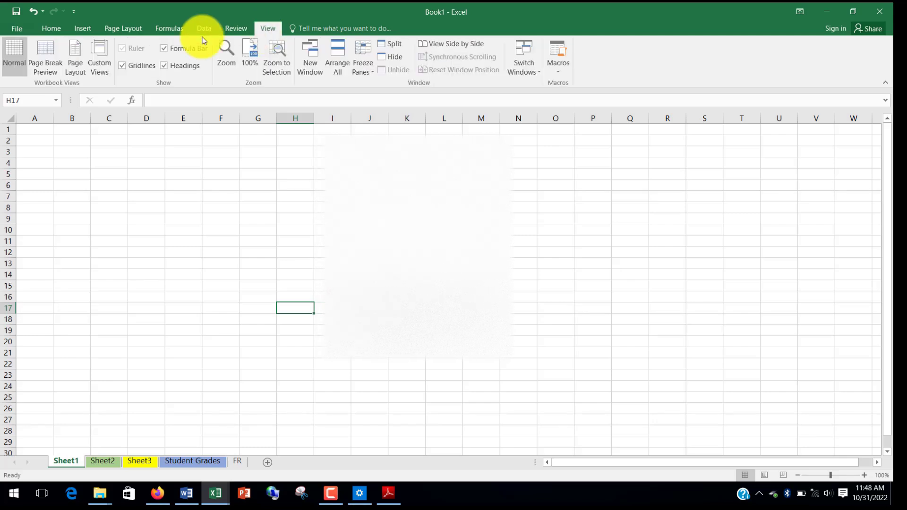
left_click(56, 34)
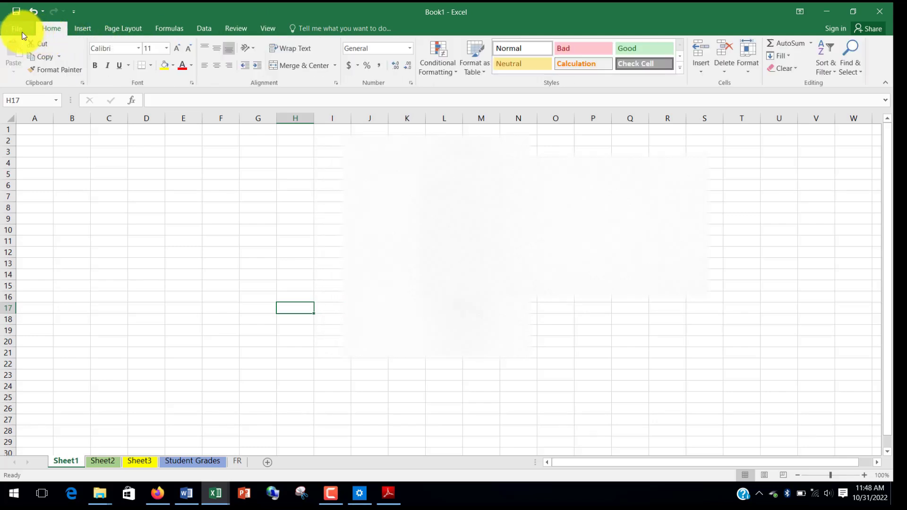
left_click(18, 29)
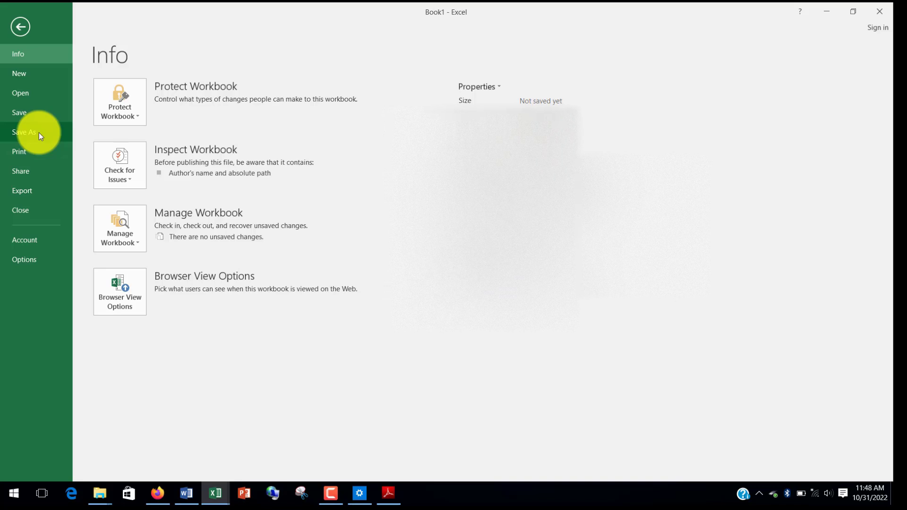
left_click(19, 25)
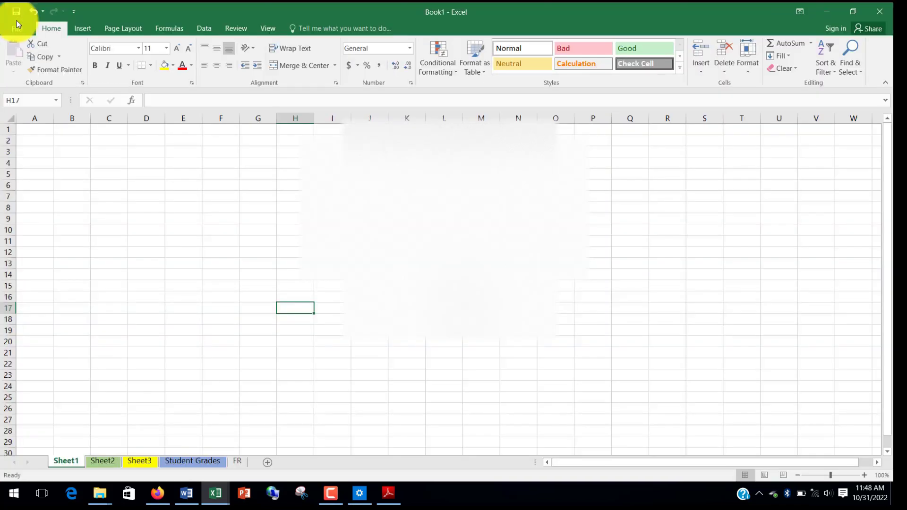
left_click(174, 155)
type("S")
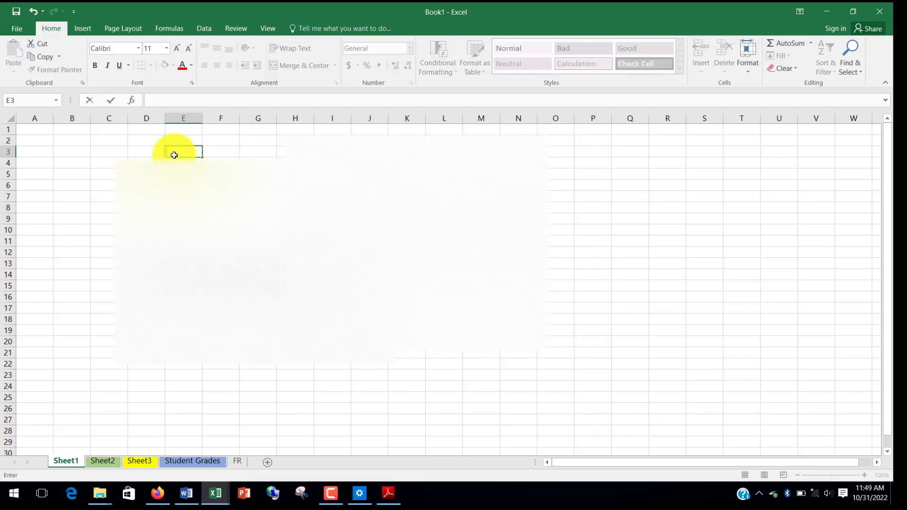
key("ctrl+s")
left_click(29, 31)
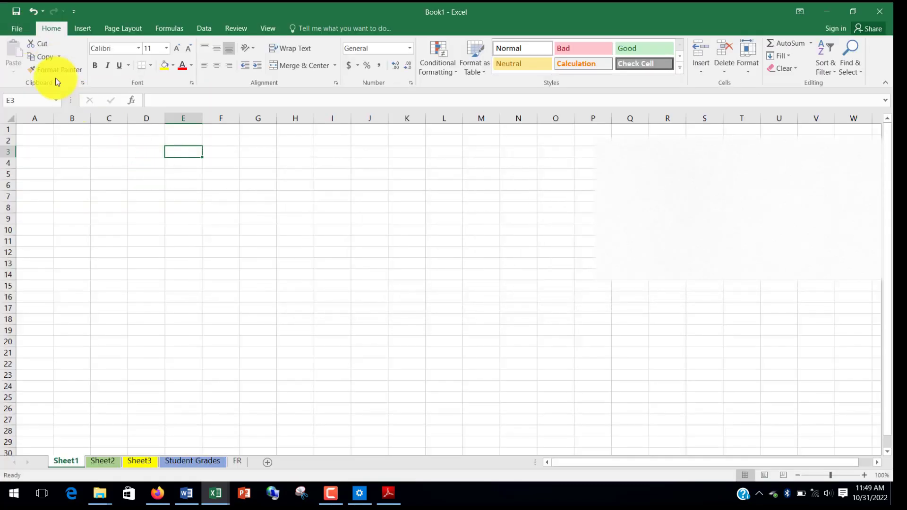
- Start saving the workbook under a new location and create a folder named Students Folder on the Desktop
left_click(22, 30)
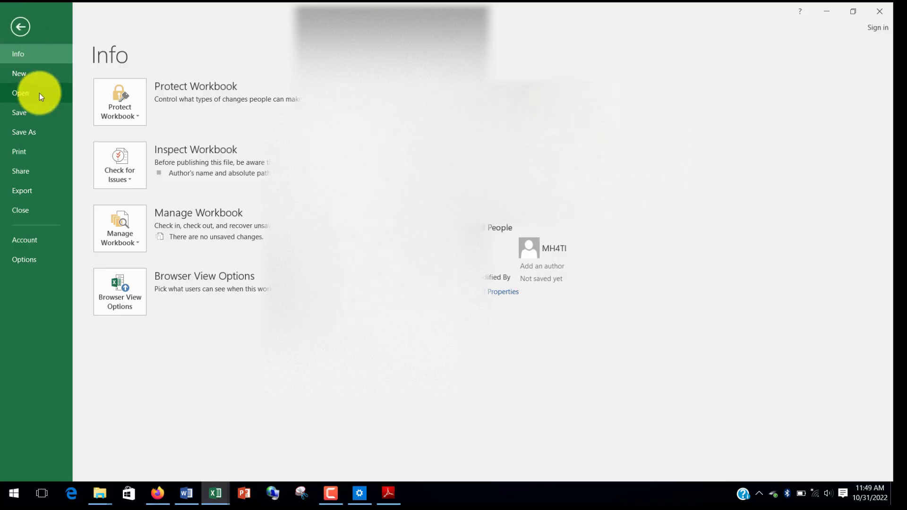
left_click(32, 130)
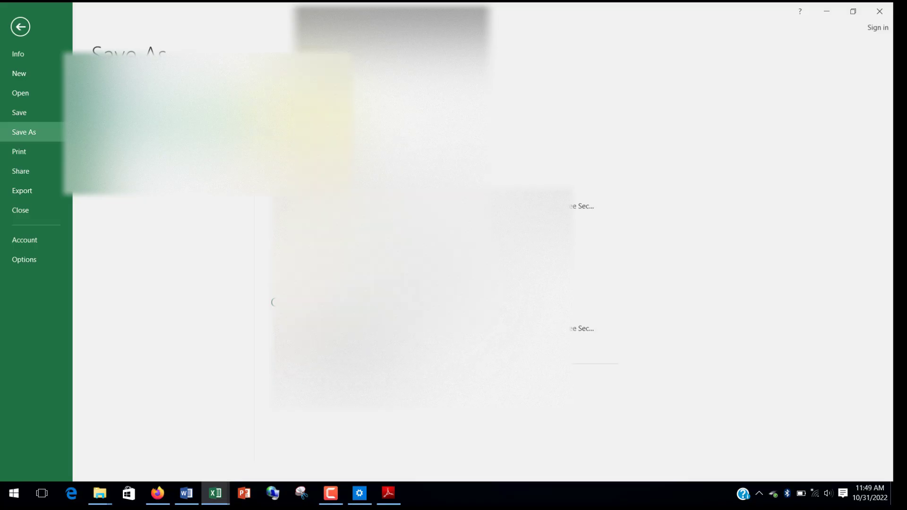
left_click(281, 111)
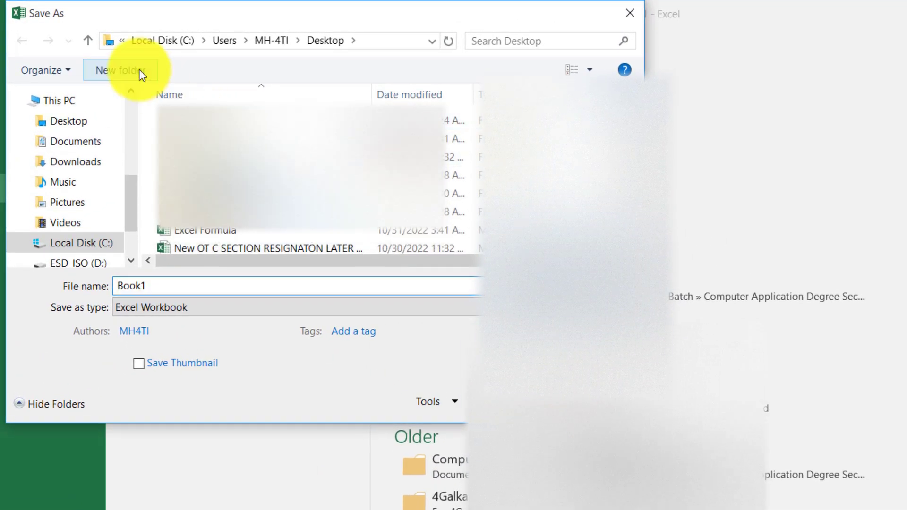
left_click(142, 74)
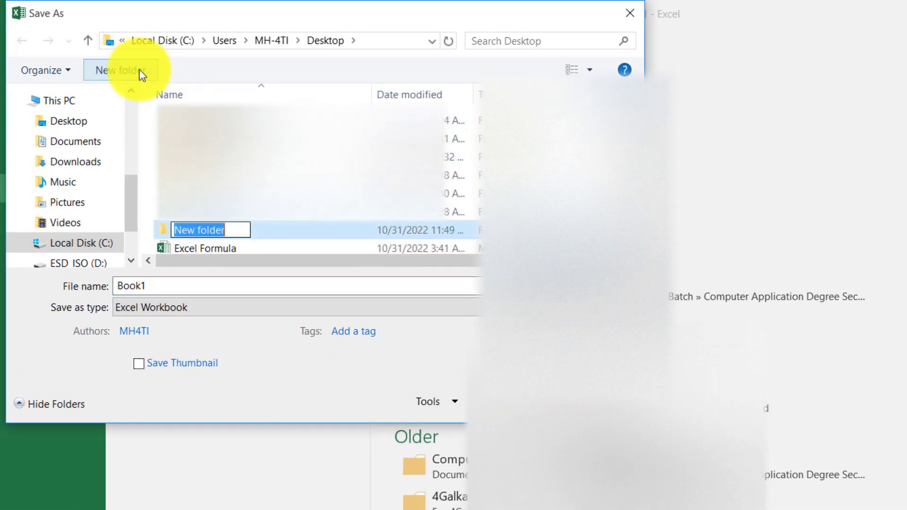
type("S")
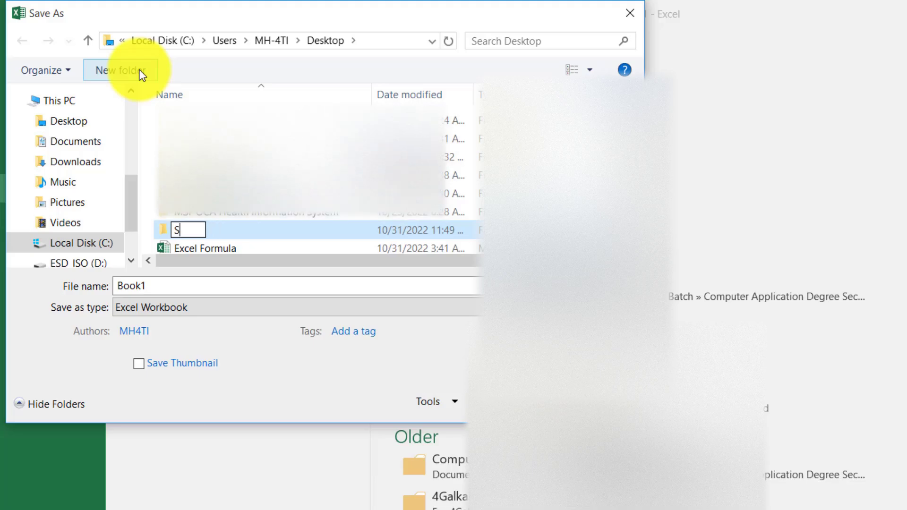
type("tude")
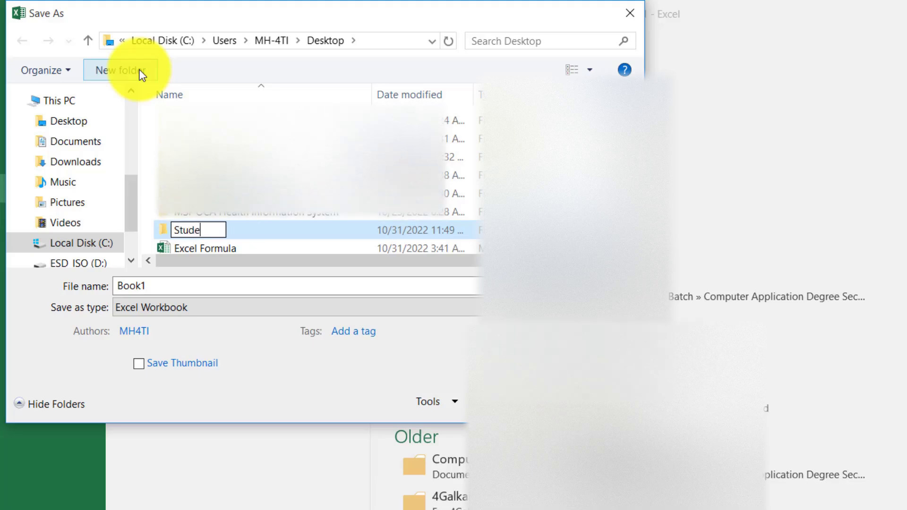
type("nts Folder")
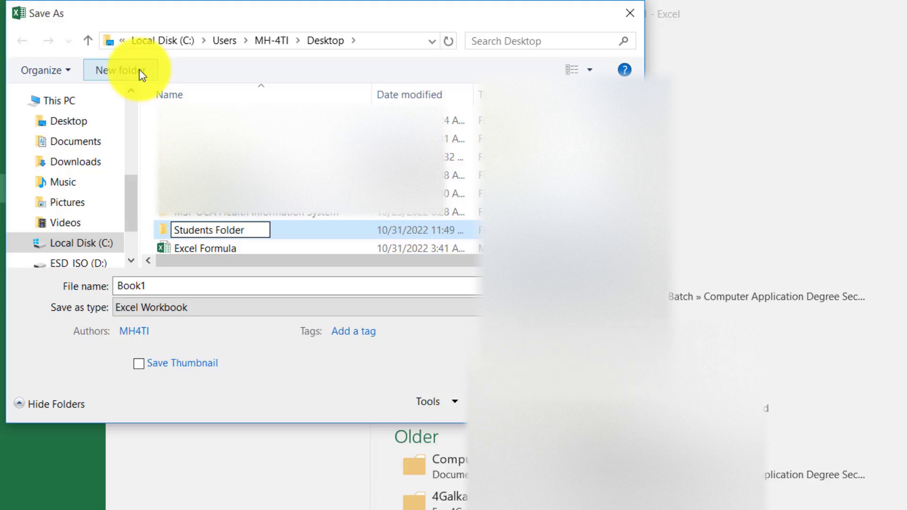
key("Return")
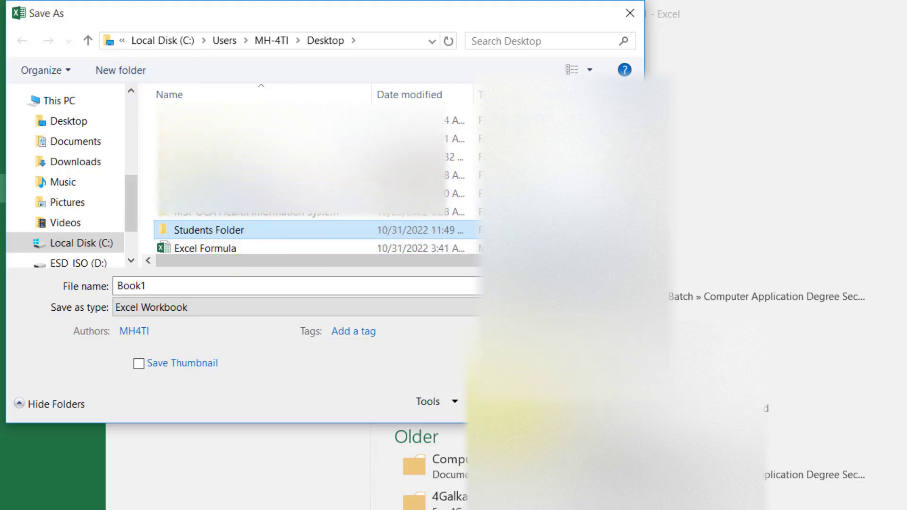
- Save the workbook as Book1 inside Students Folder, and clear the stray character from cell E3
key("Return")
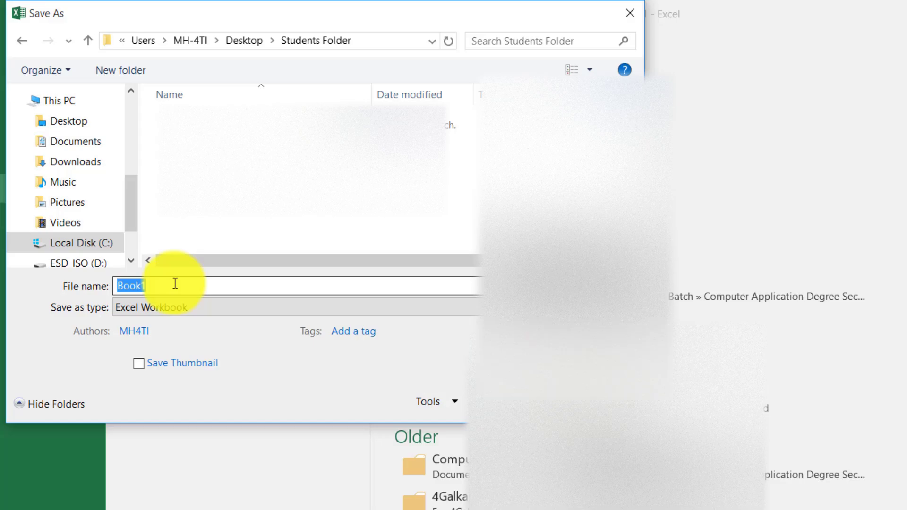
key("Escape")
key("Escape")
type("t")
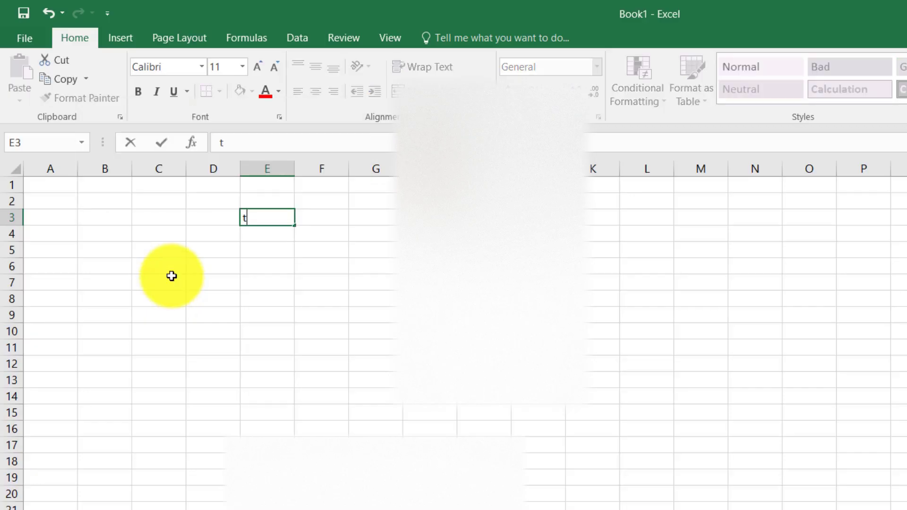
key("BackSpace")
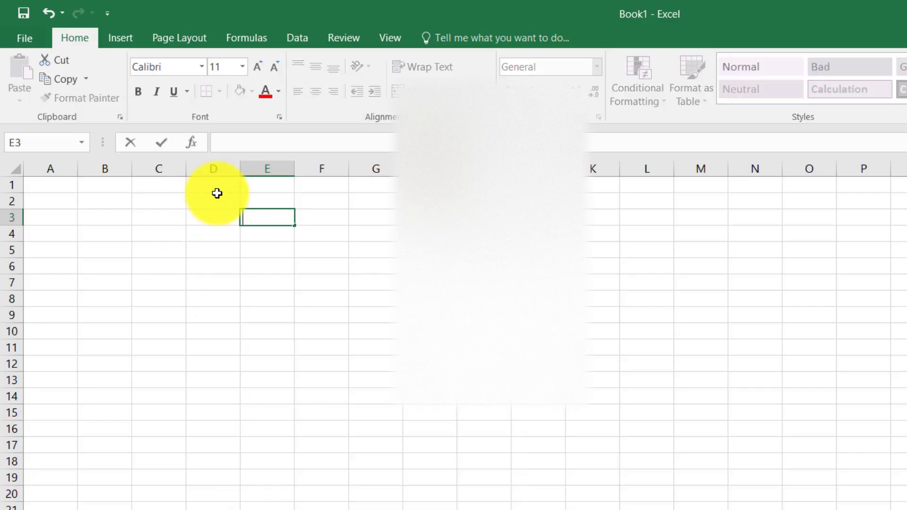
- Save a copy of the workbook in Students Folder under the file name Student Excel Book
left_click(26, 44)
left_click(56, 188)
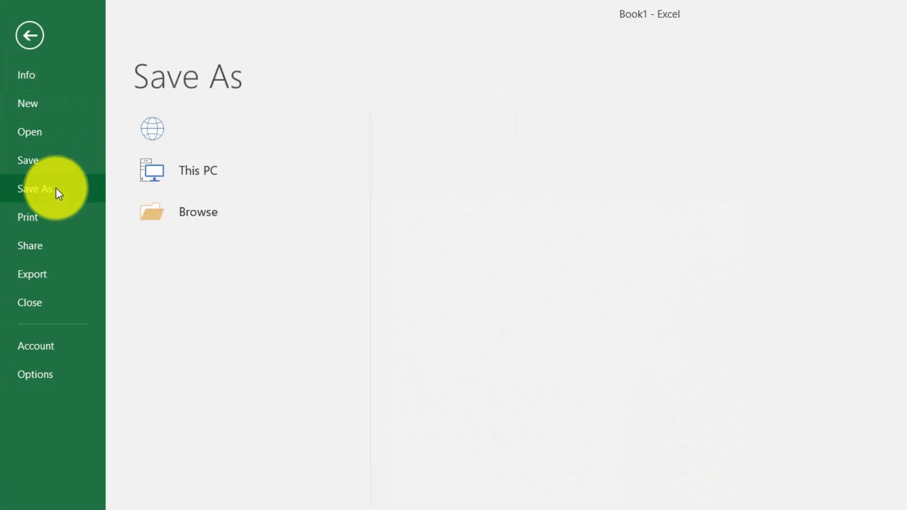
left_click(439, 169)
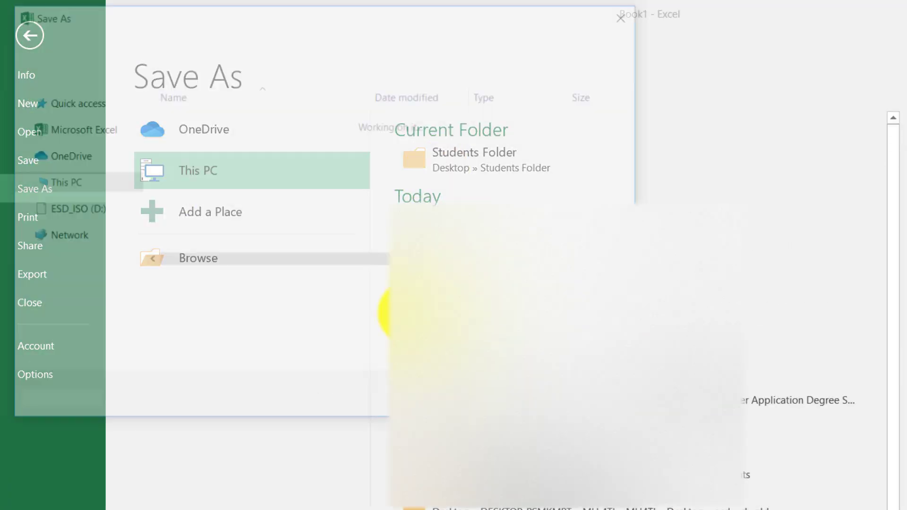
key("BackSpace")
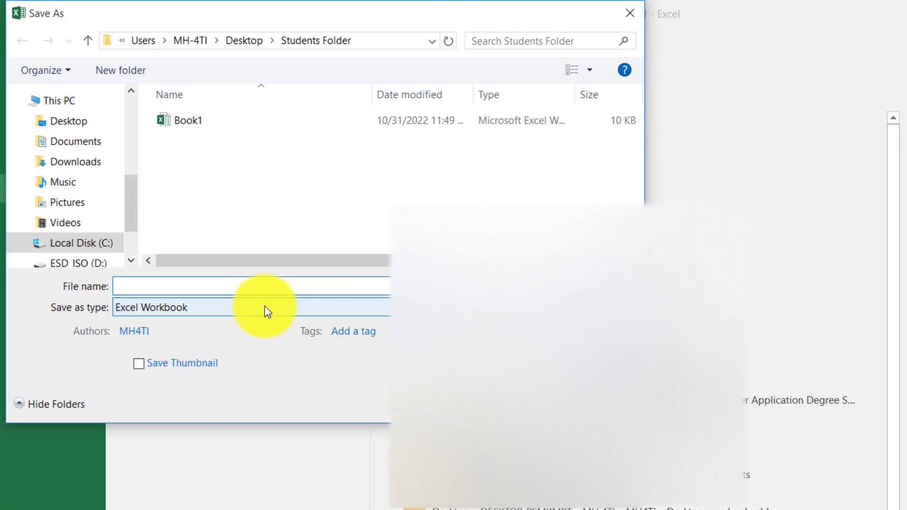
type("Student")
type(" Excel")
type(" B")
type("o")
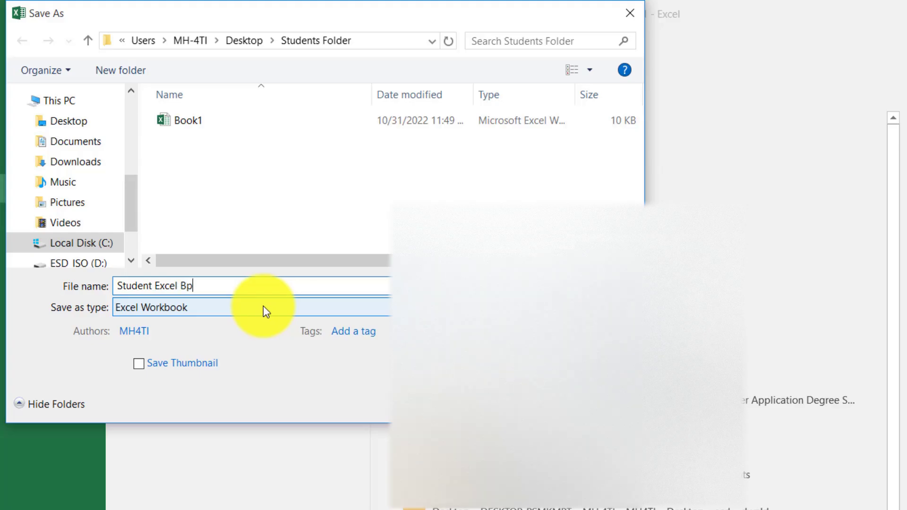
key("BackSpace")
type("ook")
key("BackSpace")
type("l")
key("BackSpace")
type("k")
key("Return")
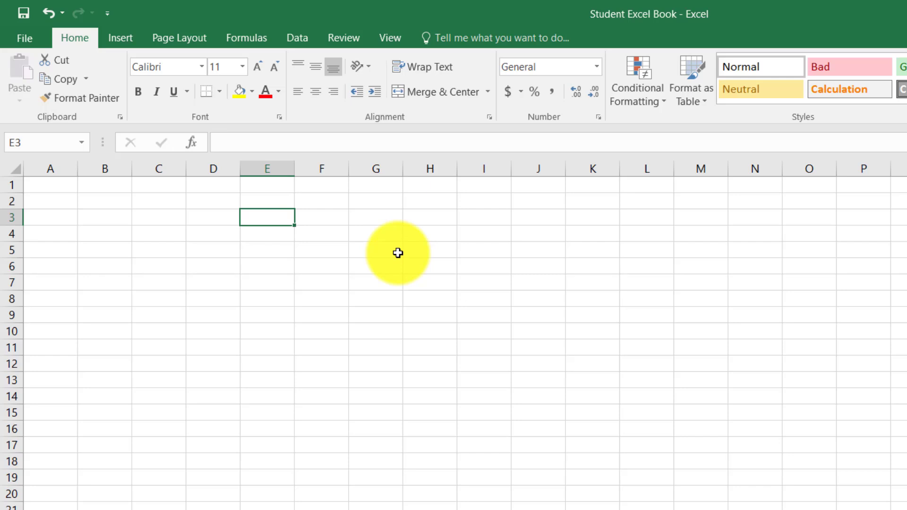
- Enter the label Addition in cell E3, correcting the misspelled ending
type("A")
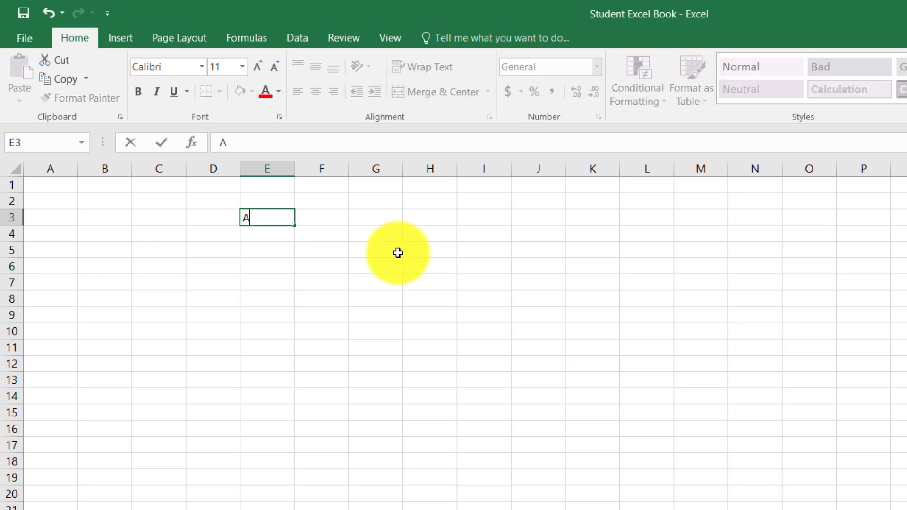
type("ddittion")
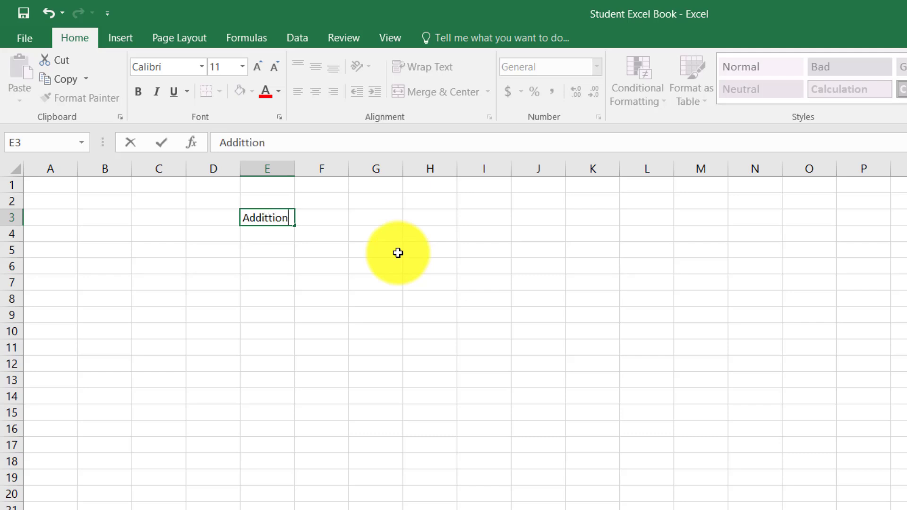
key("BackSpace")
key("BackSpace")
key("BackSpace")
key("BackSpace")
type("ion")
key("Return")
- Enter the label Substraction in cell E12, leaving empty rows below Addition
key("Return")
key("Return")
key("Return")
key("Return")
key("Return")
key("Return")
key("Return")
key("Return")
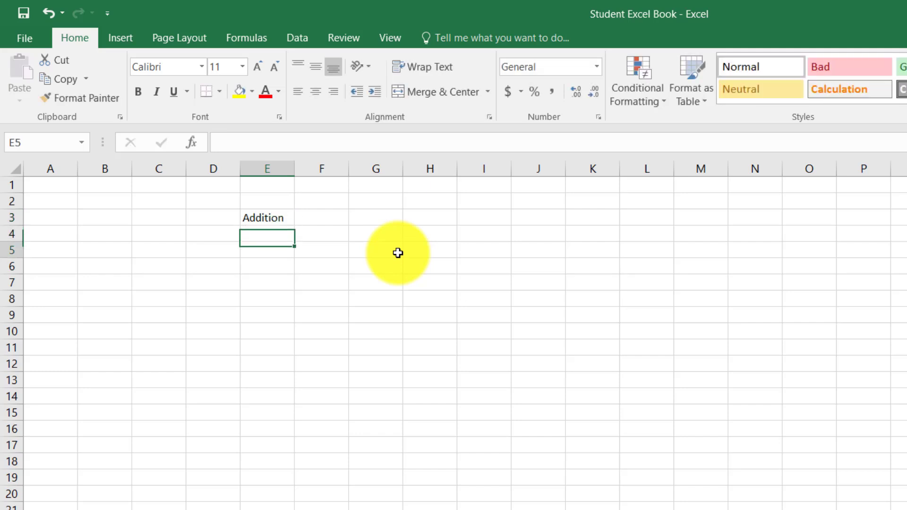
type("Subs")
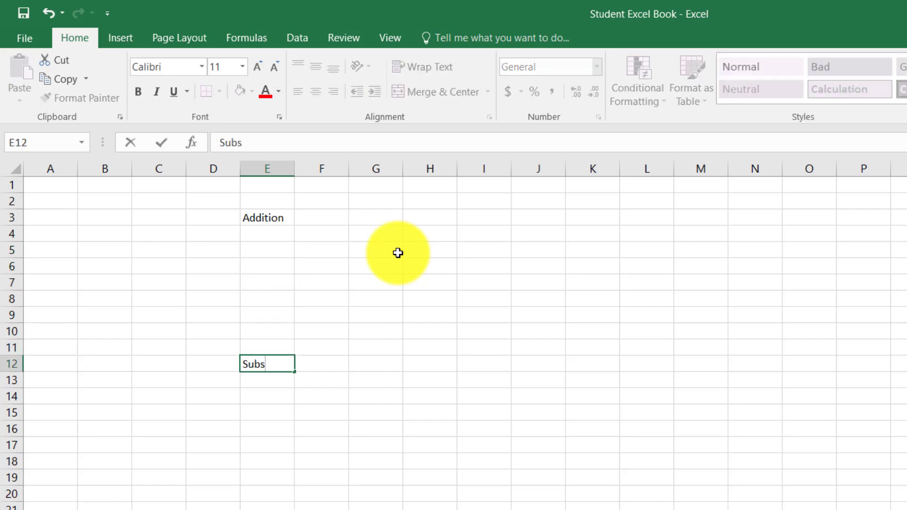
type("traction")
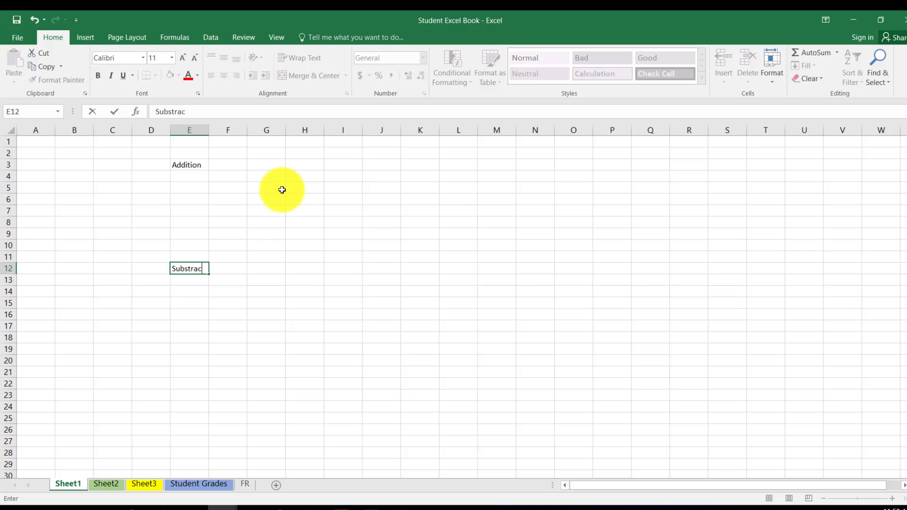
key("Return")
- Enter the label Division in cell E21, leaving empty rows below Substraction
key("Return")
key("Return")
key("Return")
key("Return")
key("Return")
key("Return")
key("Return")
key("Return")
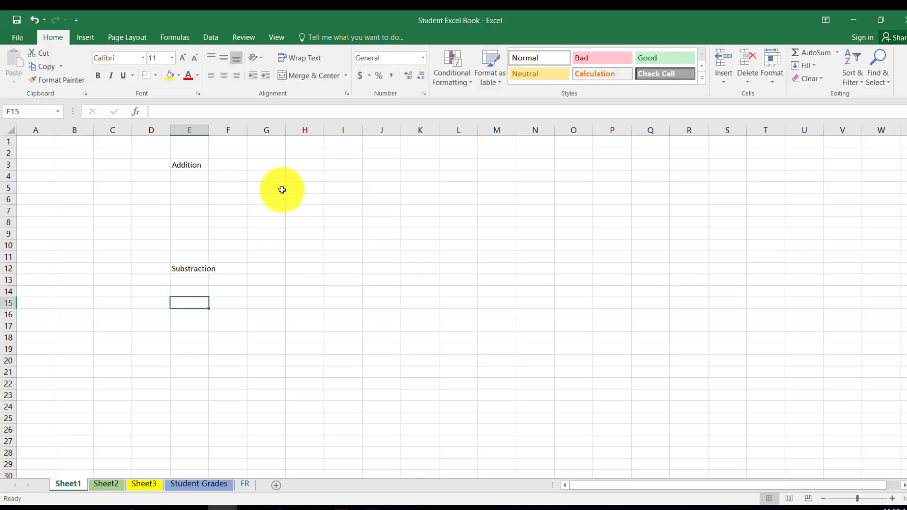
type("Divi")
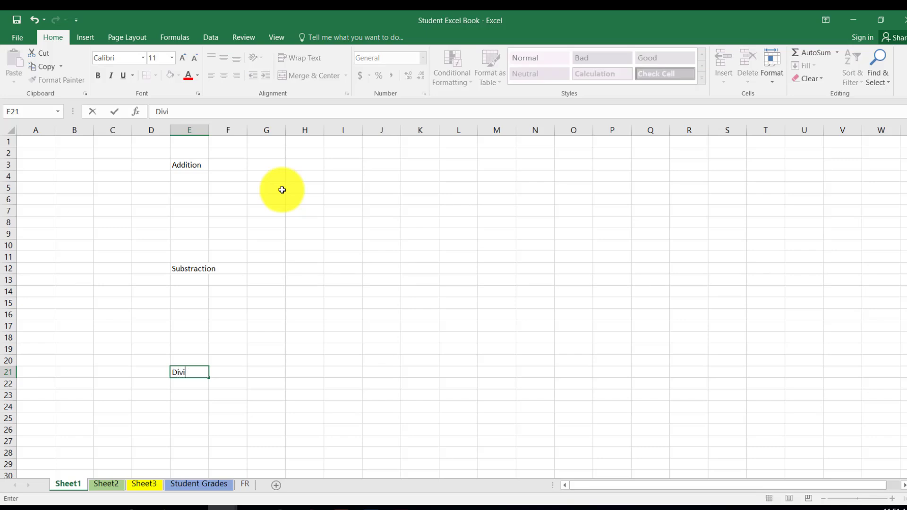
type("sion")
key("Return")
- Enter the label Multiplication in cell E27 and widen column E so the longest operation name fits
key("Return")
key("Return")
key("Return")
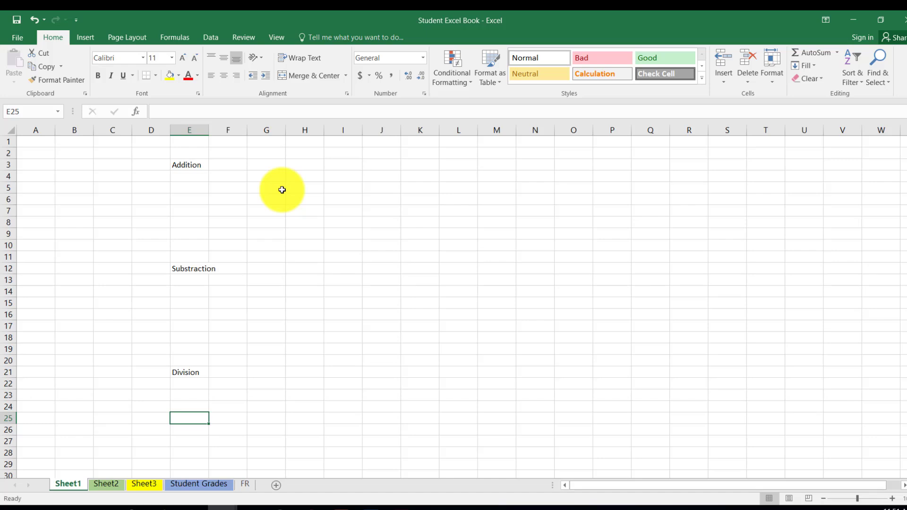
key("Return")
key("Return")
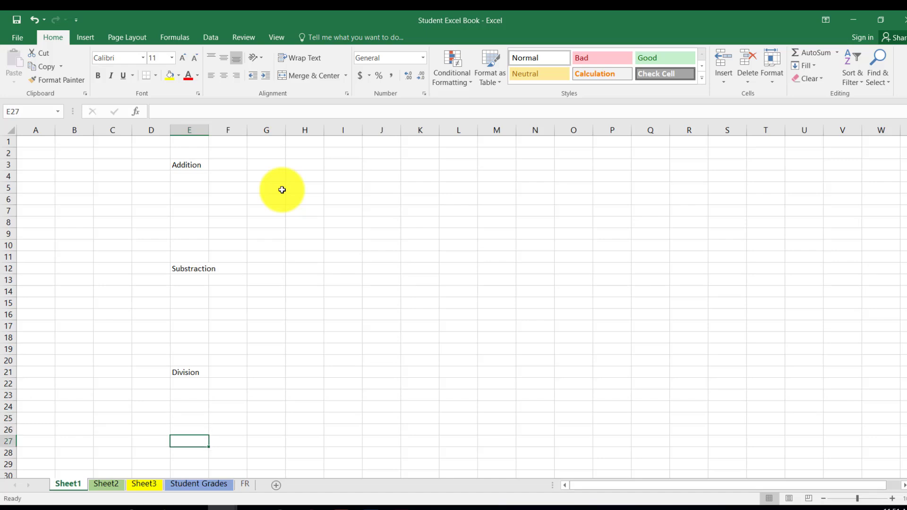
type("Mult")
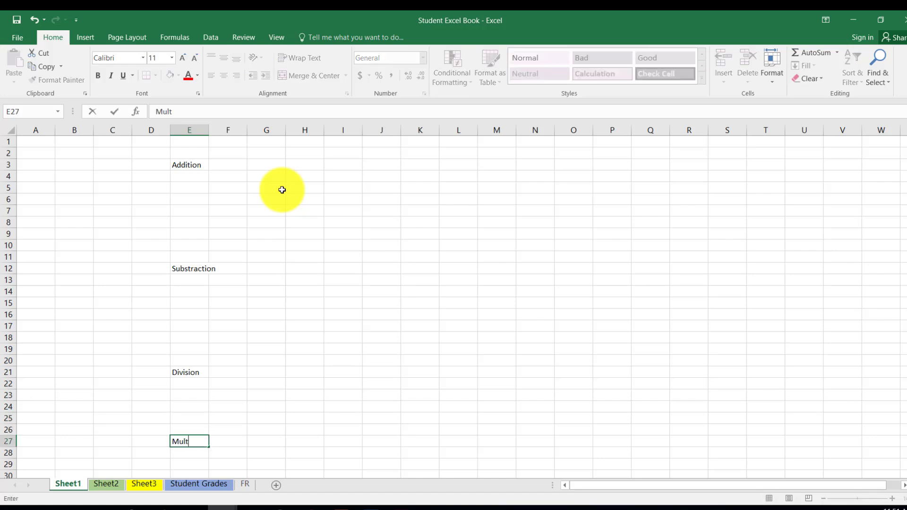
type("iplication")
left_click(281, 173)
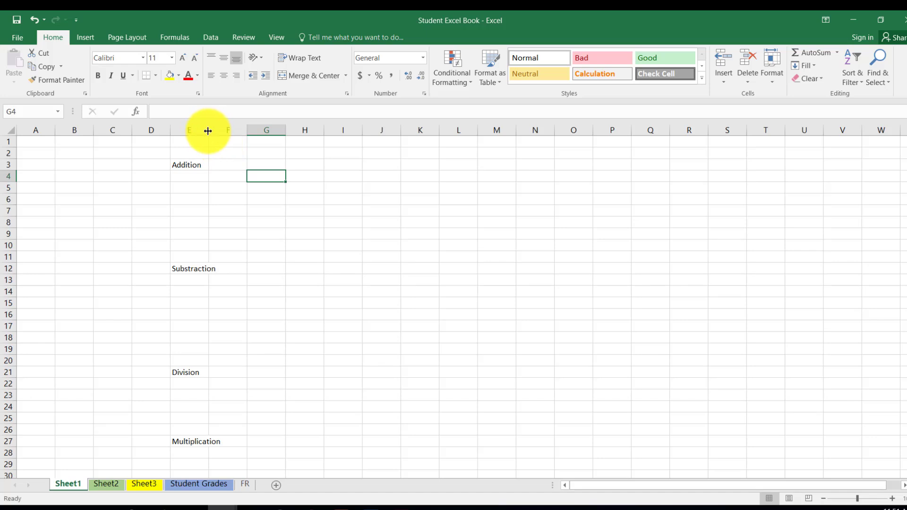
mouse_move(208, 131)
left_mouse_down()
mouse_move(235, 130)
mouse_move(174, 130)
mouse_move(212, 131)
left_mouse_up()
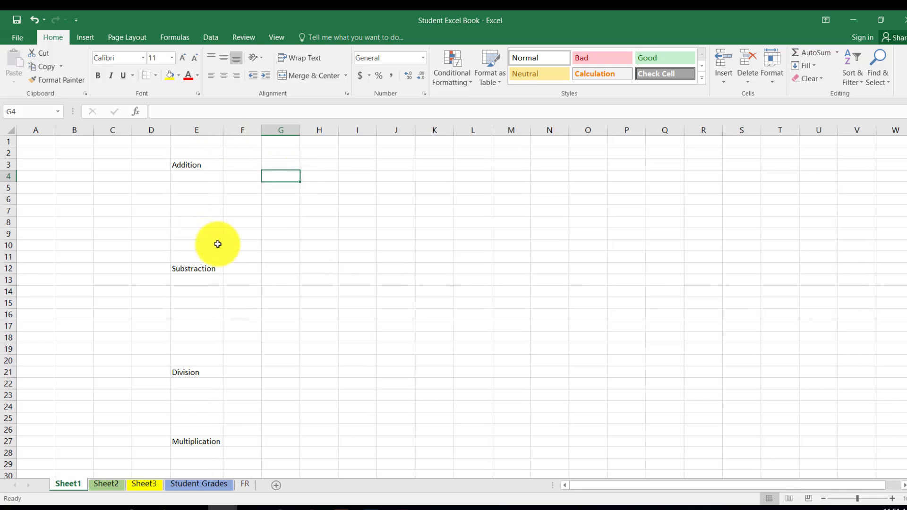
- Enter the heading Formula Description in cell E1 and autofit the width of column E
left_click(243, 161)
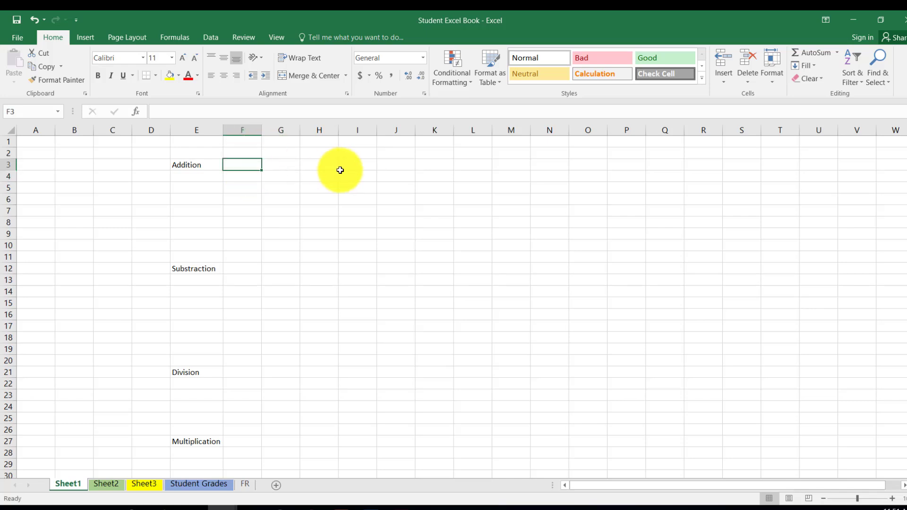
left_click(213, 153)
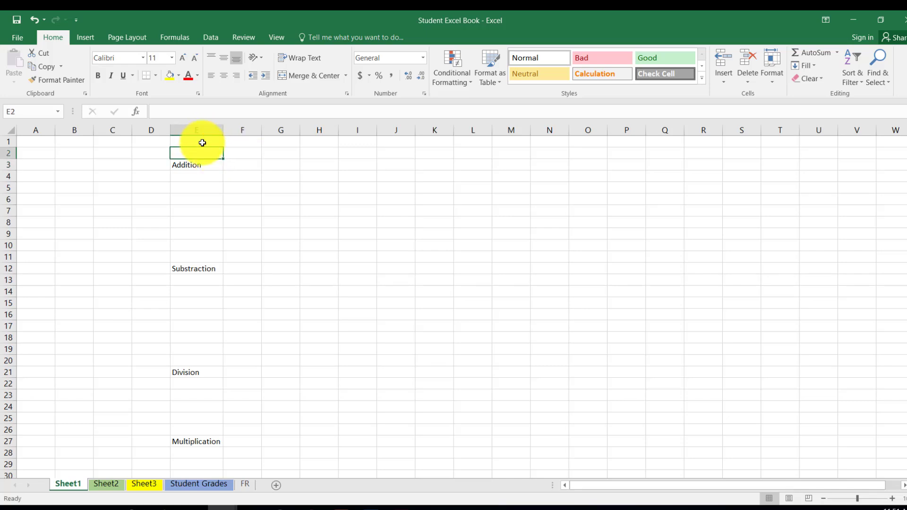
left_click(203, 141)
type("F")
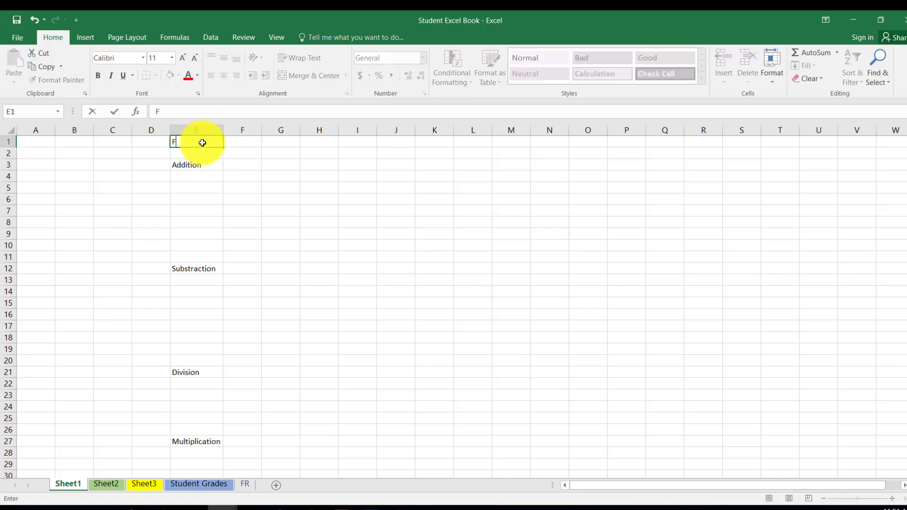
type("ormula Description")
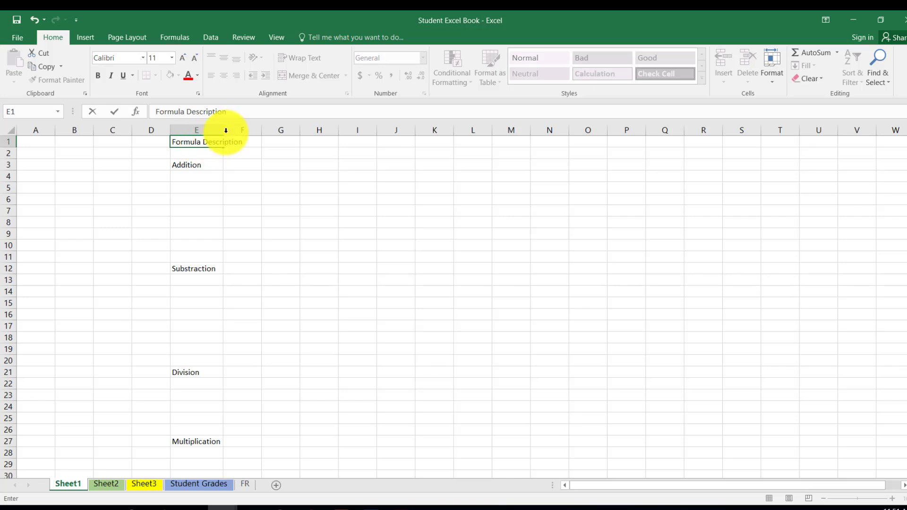
left_click(220, 129)
double_click(223, 130)
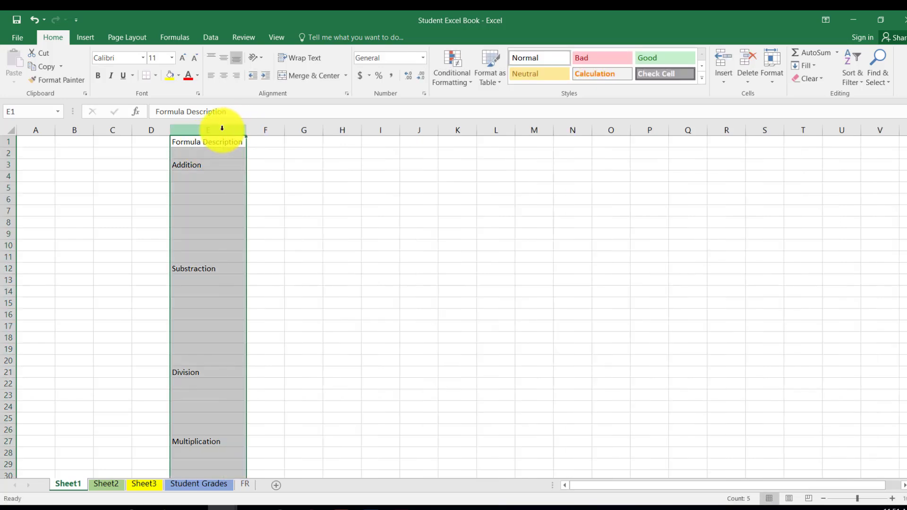
- Enter the heading Sign in cell F1, beside Formula Description
left_click(264, 146)
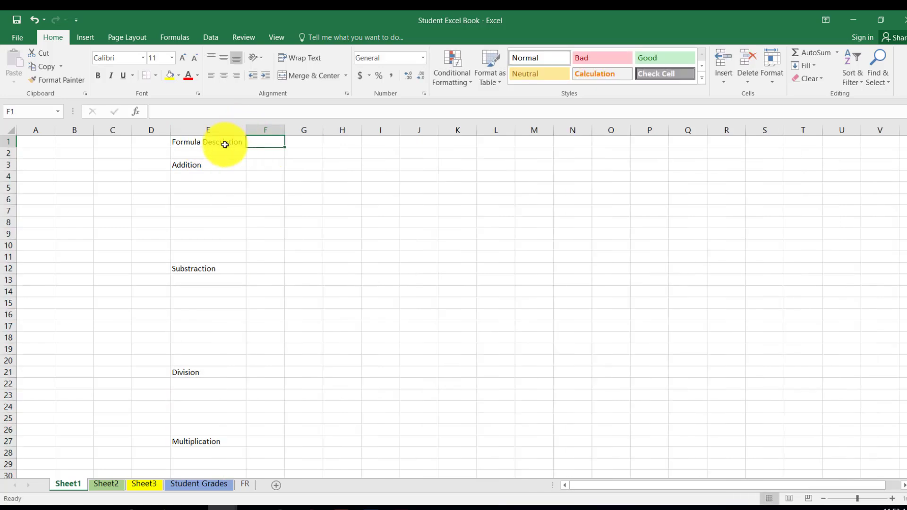
left_click(264, 162)
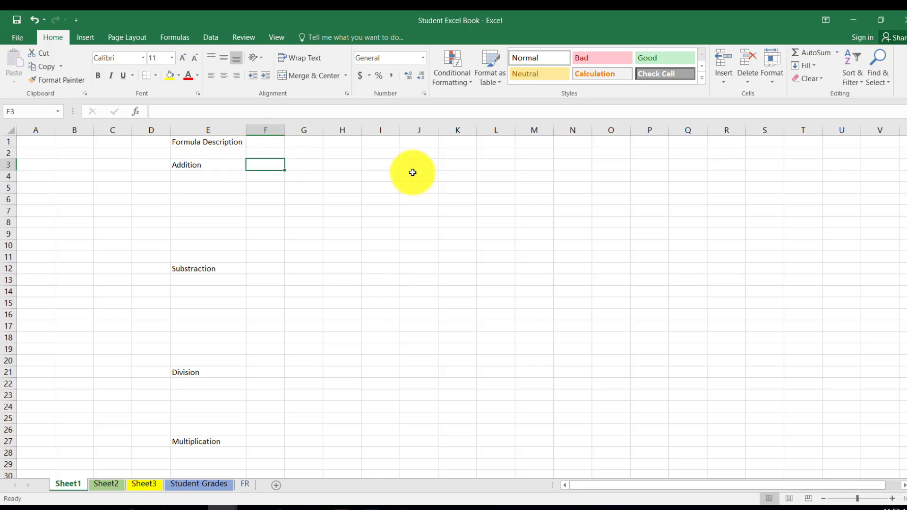
left_click(280, 140)
type("Sy")
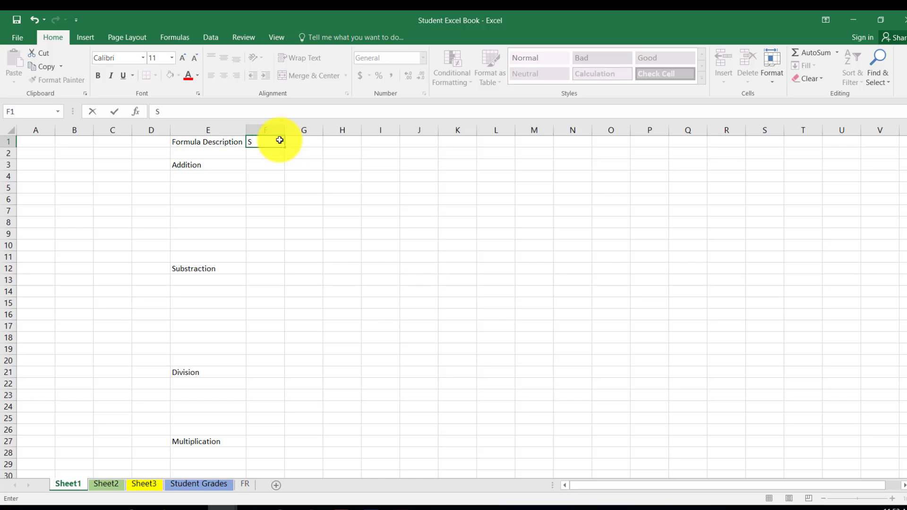
type("ign")
left_click(255, 165)
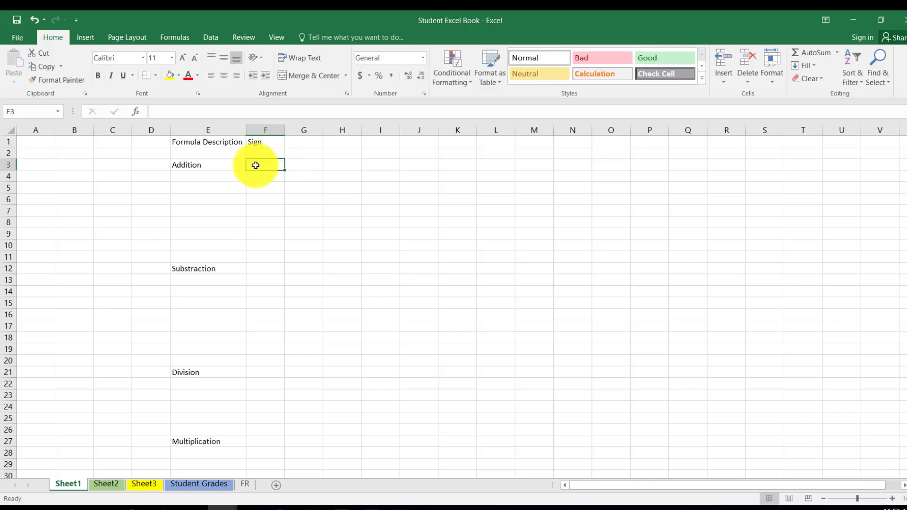
type("+")
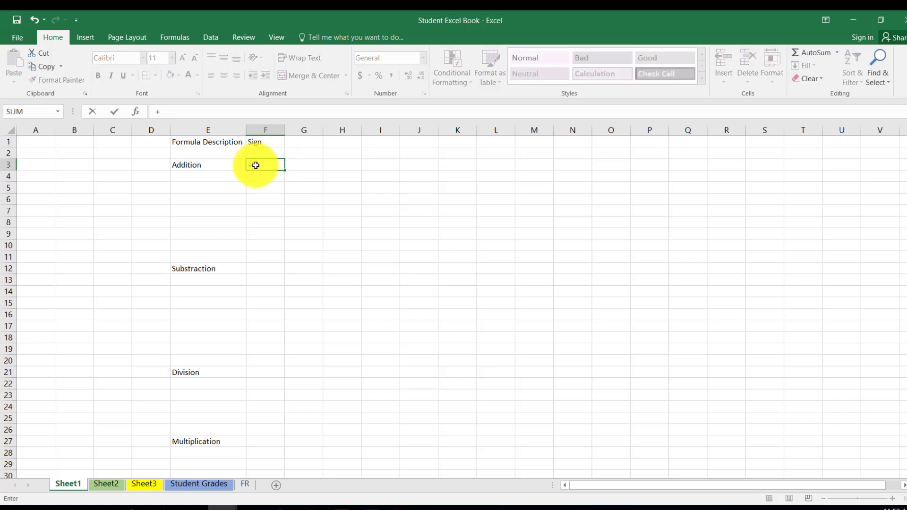
key("Down")
key("Down")
key("Down")
key("Down")
key("Down")
key("Down")
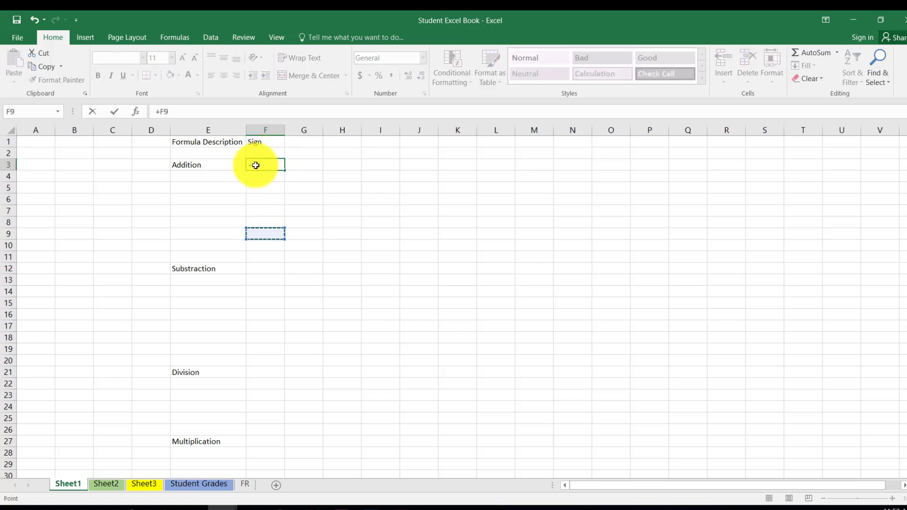
key("BackSpace")
key("BackSpace")
key("BackSpace")
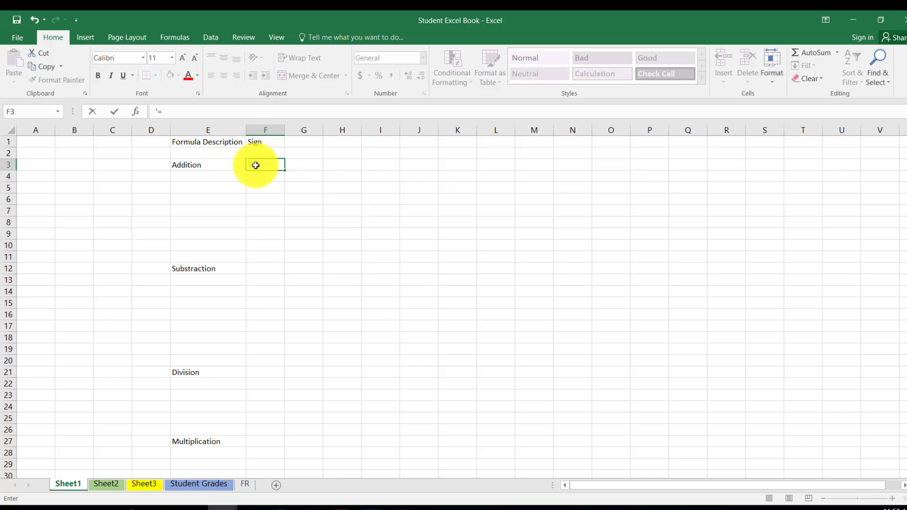
- Enter + as text in F3 beside Addition and - as text in F12 beside Substraction
key("Return")
left_click(274, 265)
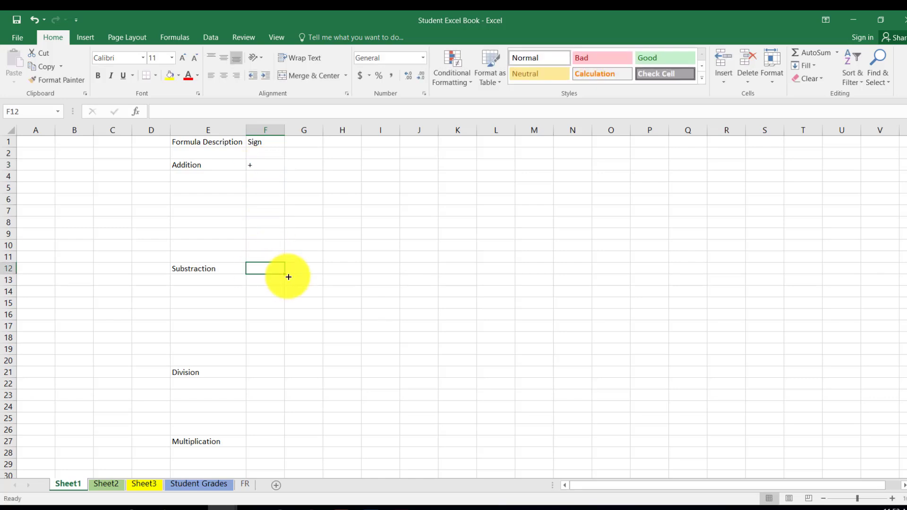
type("'-")
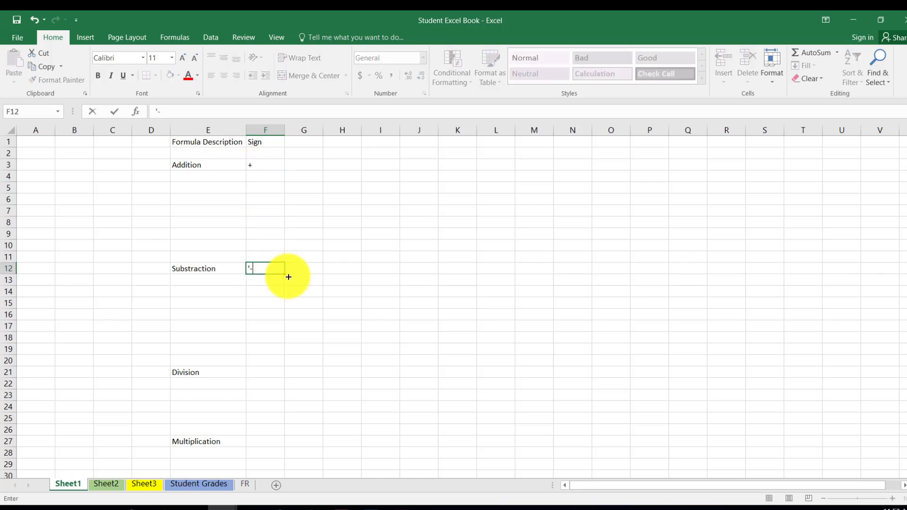
key("Return")
- Enter the division sign / as text in cell F21, beside Division
key("Down")
key("Down")
key("Down")
key("Down")
key("Down")
key("Down")
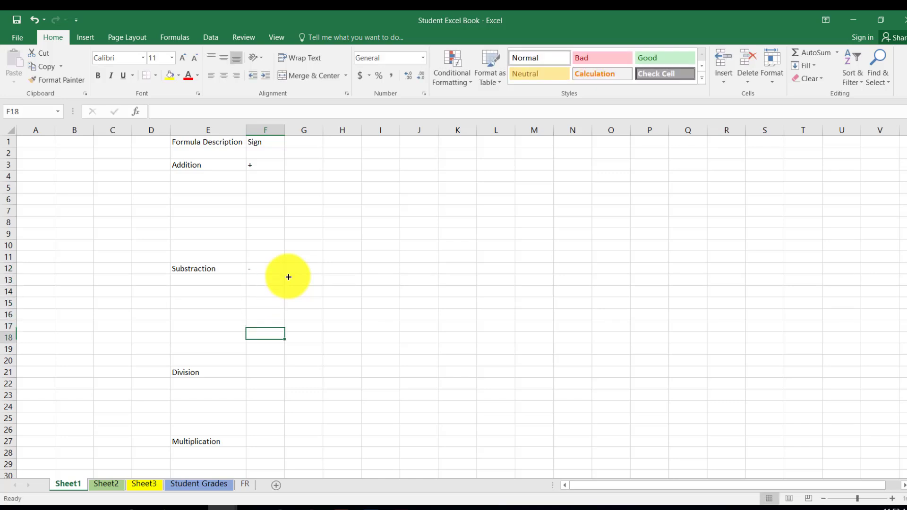
key("Down")
key("Down")
key("Down")
key("Up")
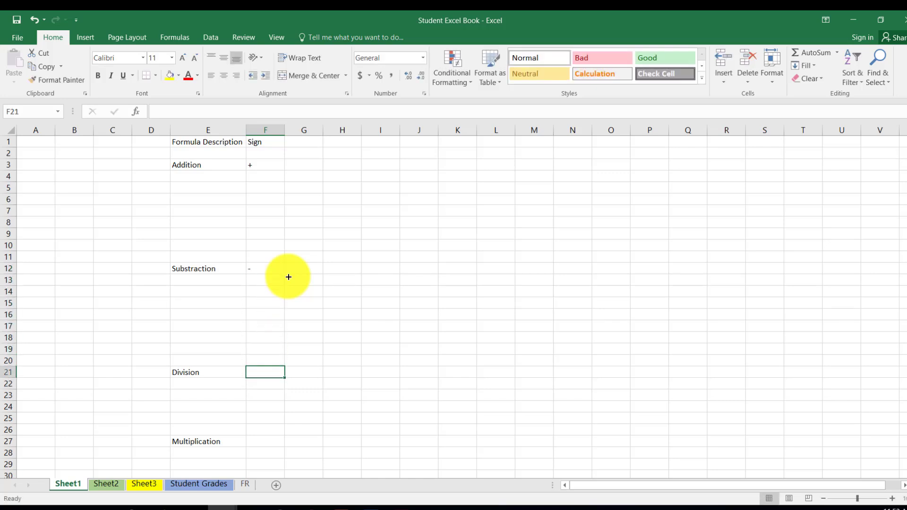
type("'/")
key("Return")
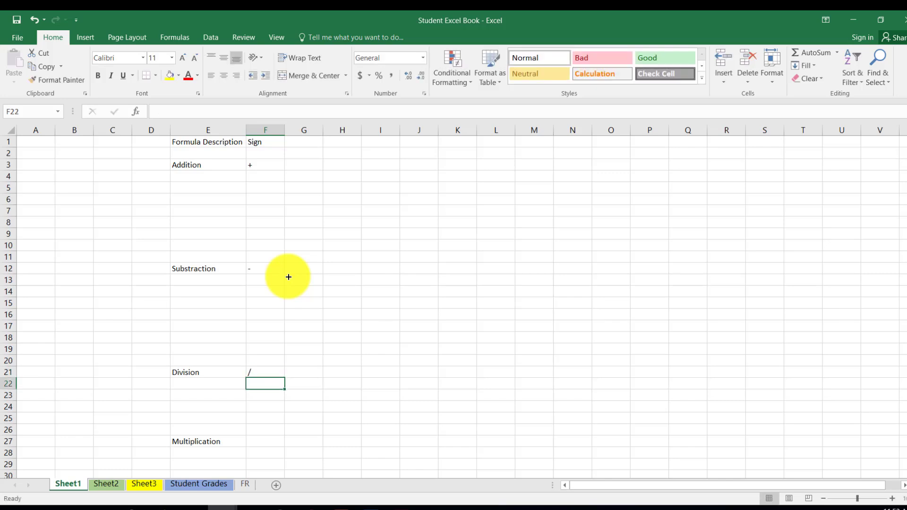
- Enter the multiplication sign * as text in cell F27, beside Multiplication
key("Down")
key("Down")
key("Down")
key("Down")
key("Down")
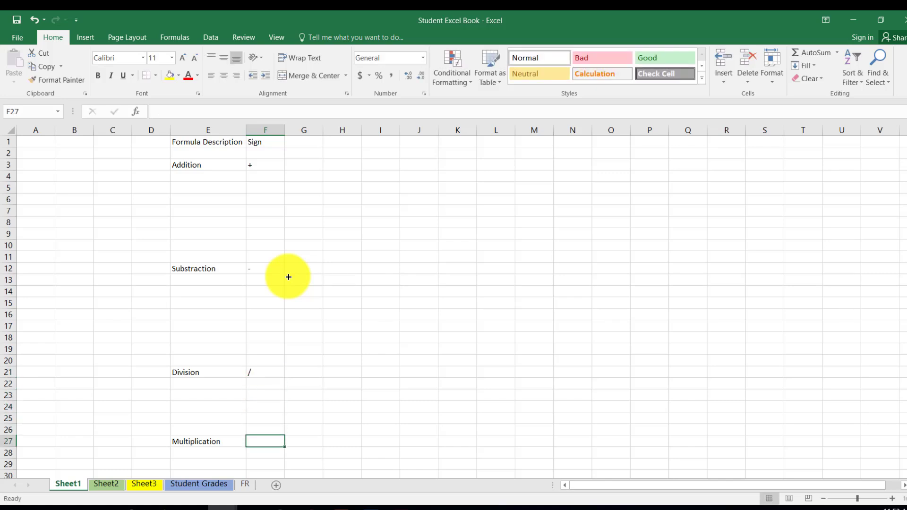
type("'")
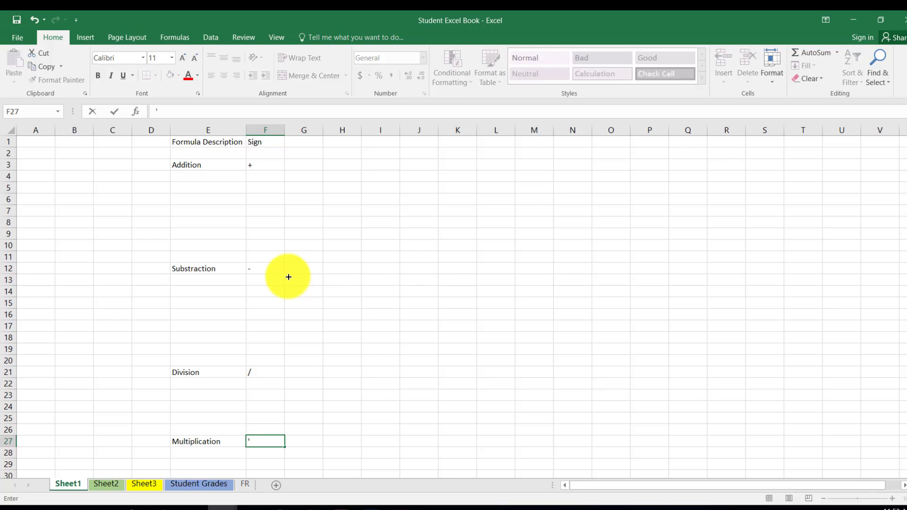
type("*")
key("Return")
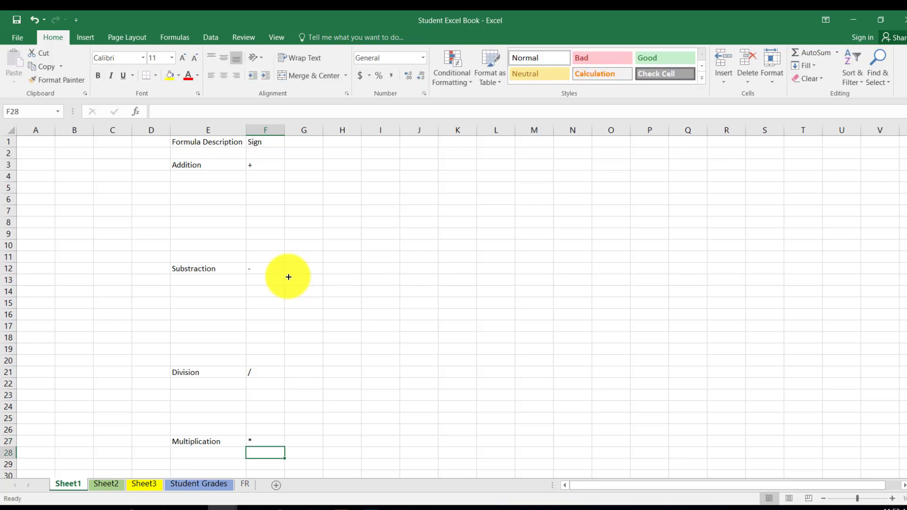
- Go back over the operator signs in column F, from Multiplication in row 27 up to Addition in row 3
key("Up")
key("Up")
key("Up")
key("Up")
key("Up")
key("Up")
key("Up")
key("Up")
key("Up")
key("Up")
key("Up")
key("Up")
key("Up")
key("Up")
key("Up")
key("Up")
key("Up")
key("Up")
key("Up")
key("Up")
key("Up")
key("Up")
key("Up")
key("Up")
key("Up")
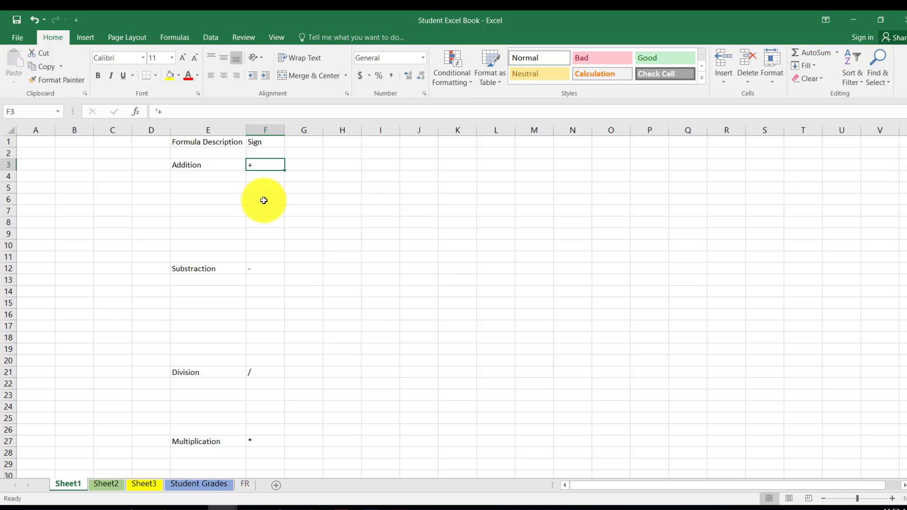
- Copy the ADITION, SUB, MULT and Division sample tables in B2:F16 from the Excel Formula workbook and paste them at H2 in Student Excel Book
left_click(349, 156)
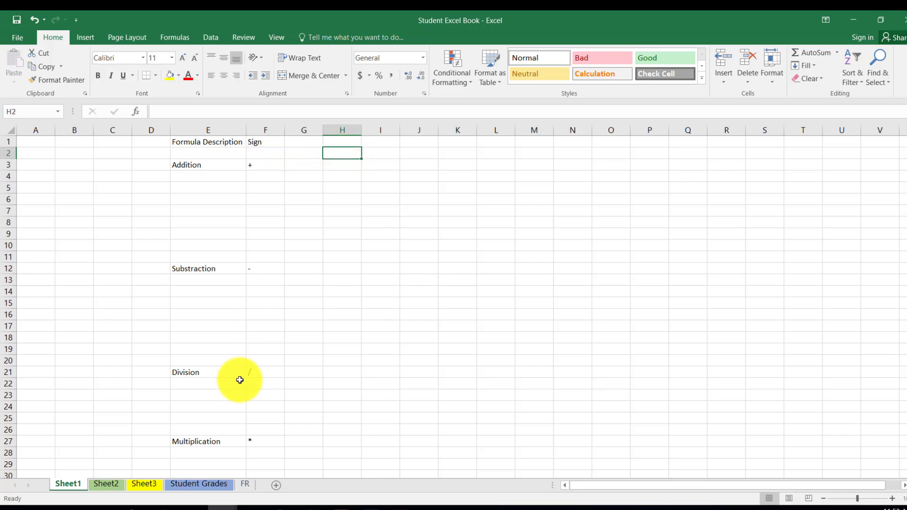
mouse_move(225, 507)
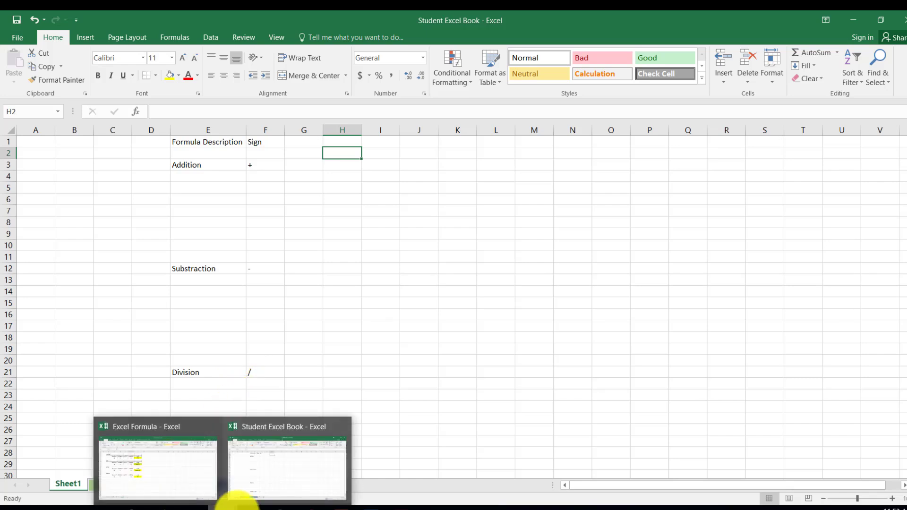
left_click(196, 478)
left_click_drag(75, 153, 260, 182)
key("ctrl+c")
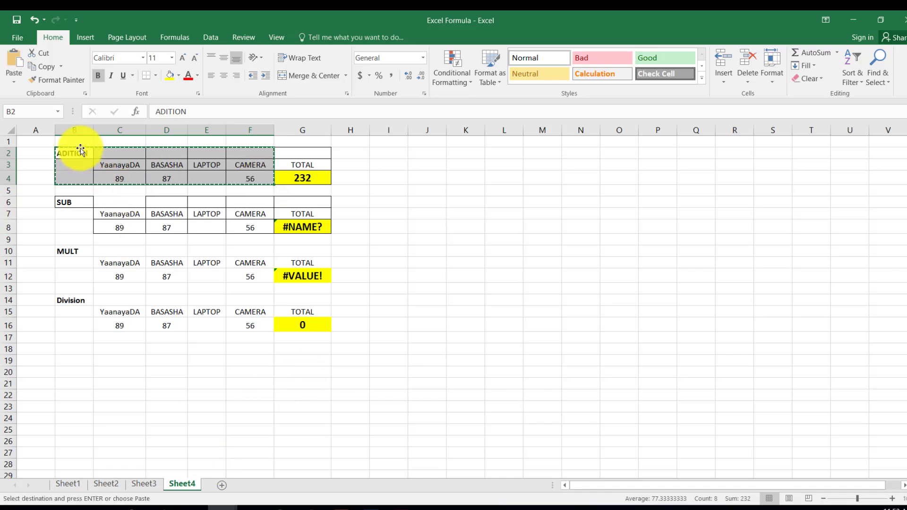
left_click_drag(77, 151, 239, 319)
key("ctrl+v")
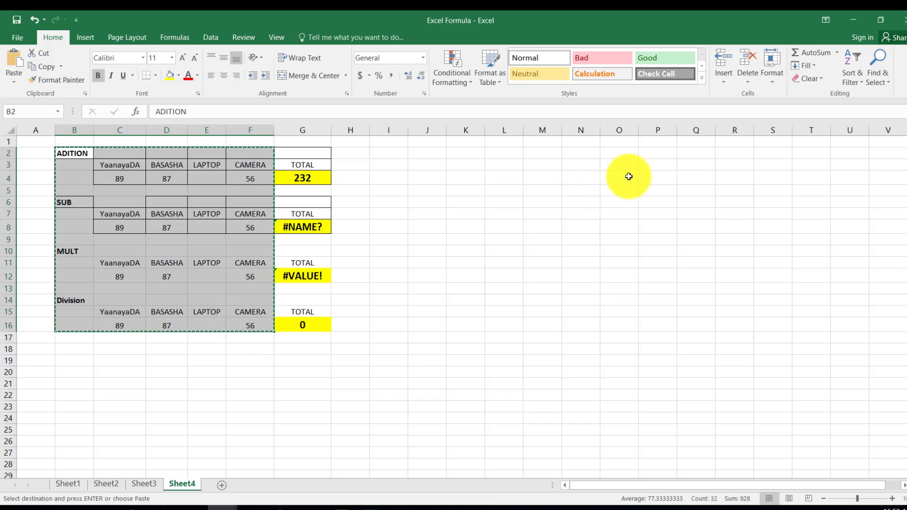
left_click(853, 20)
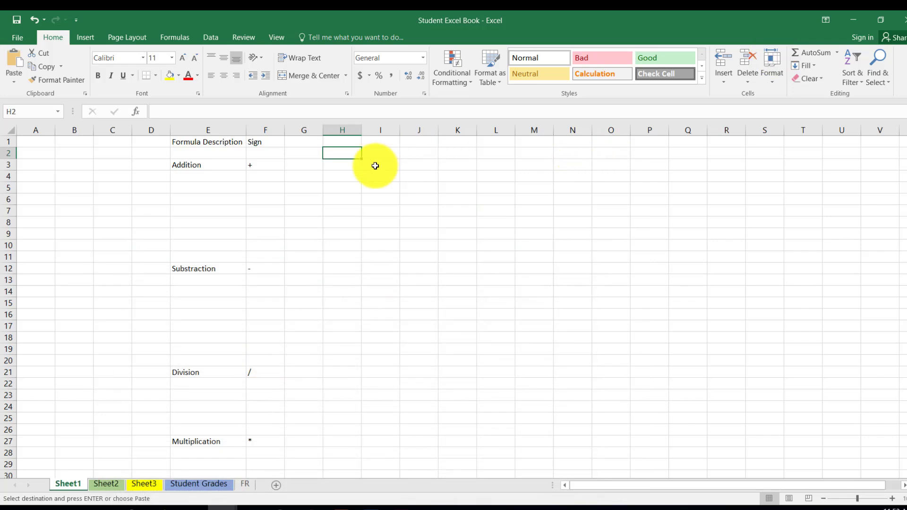
key("ctrl+v")
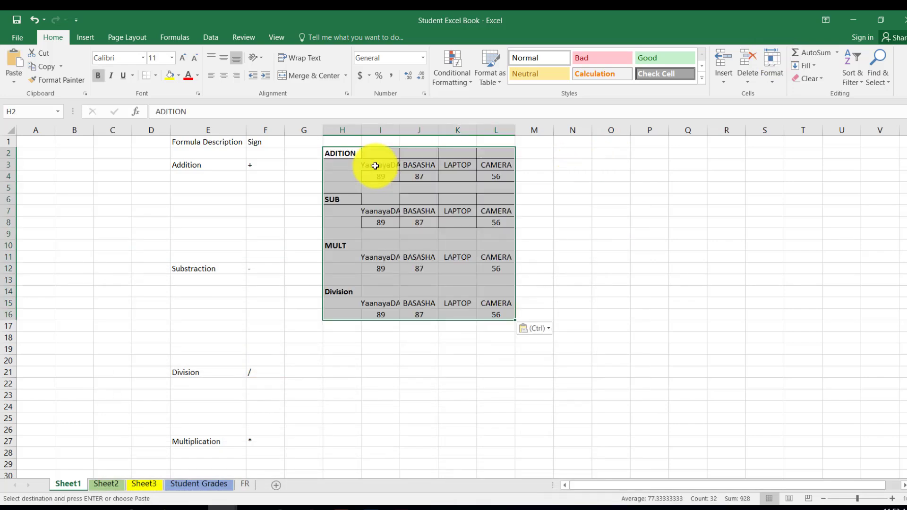
- AutoFit the widths of columns I, J and K to the pasted tables' contents
double_click(400, 130)
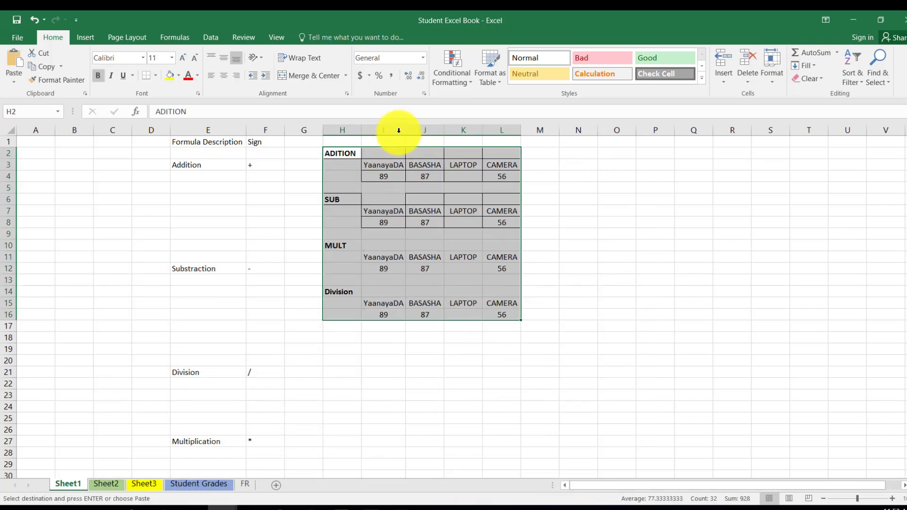
double_click(482, 130)
double_click(443, 133)
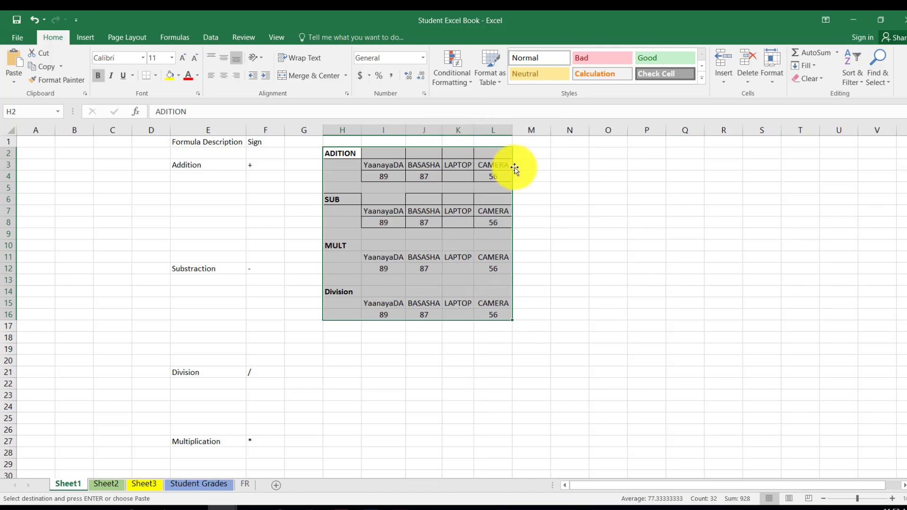
left_click(540, 164)
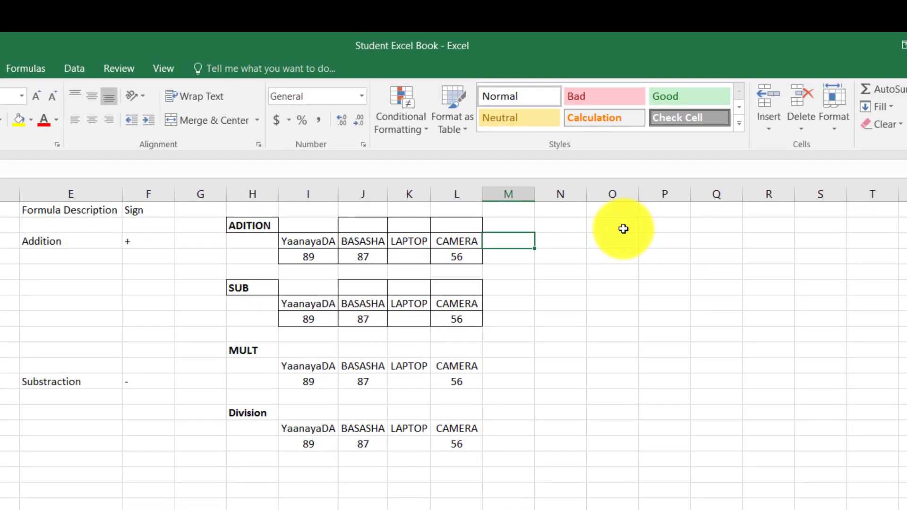
type("=")
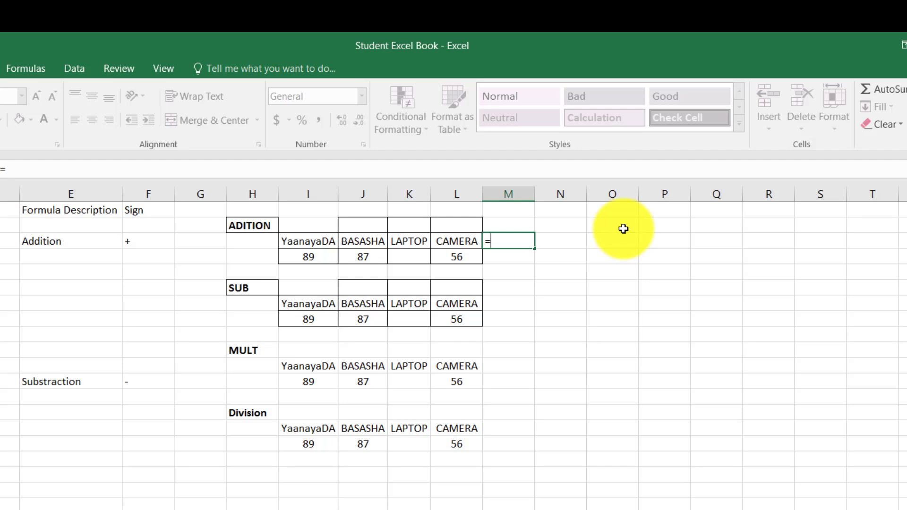
type("i")
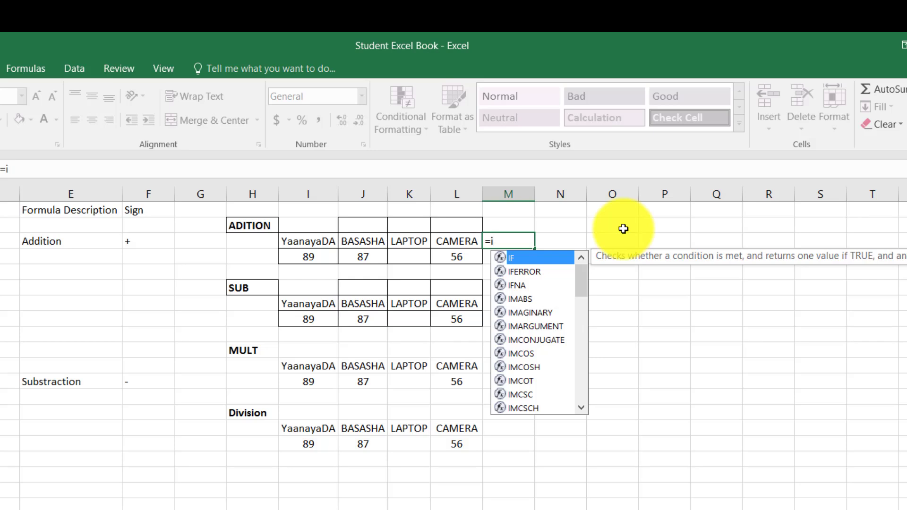
type("3")
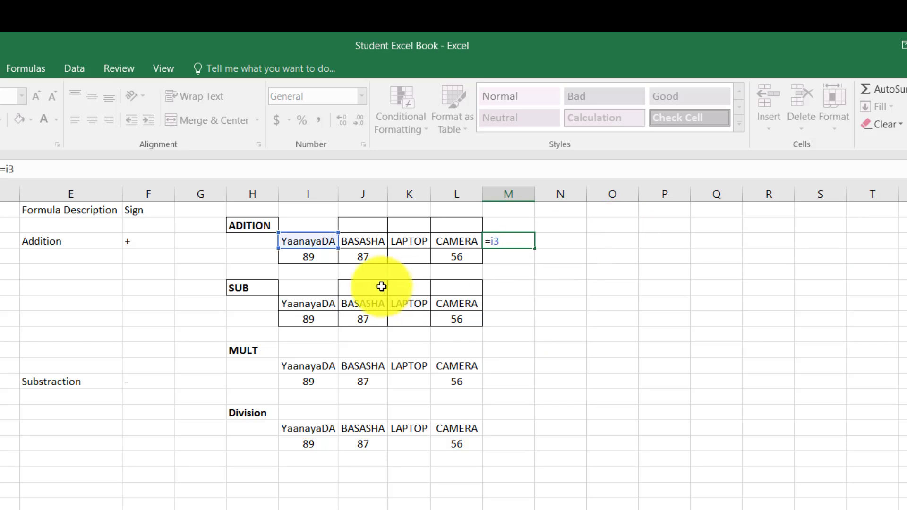
type("+")
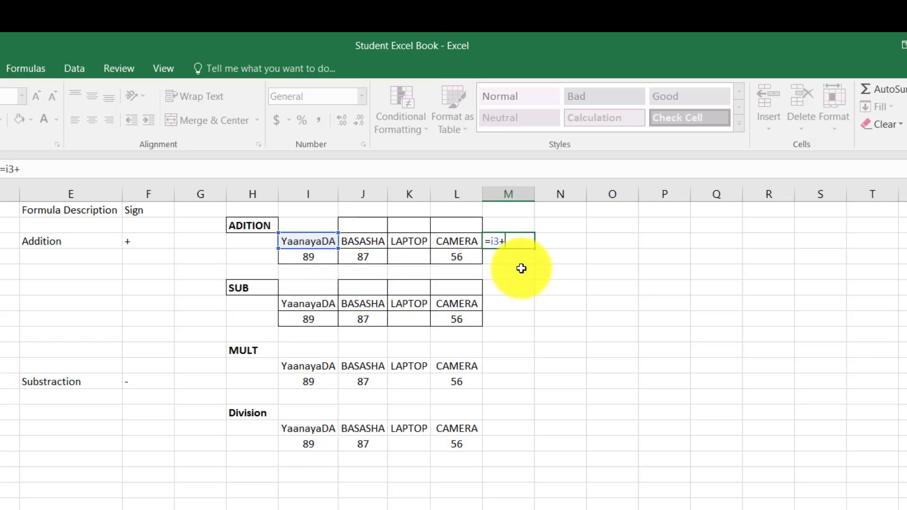
type("j2")
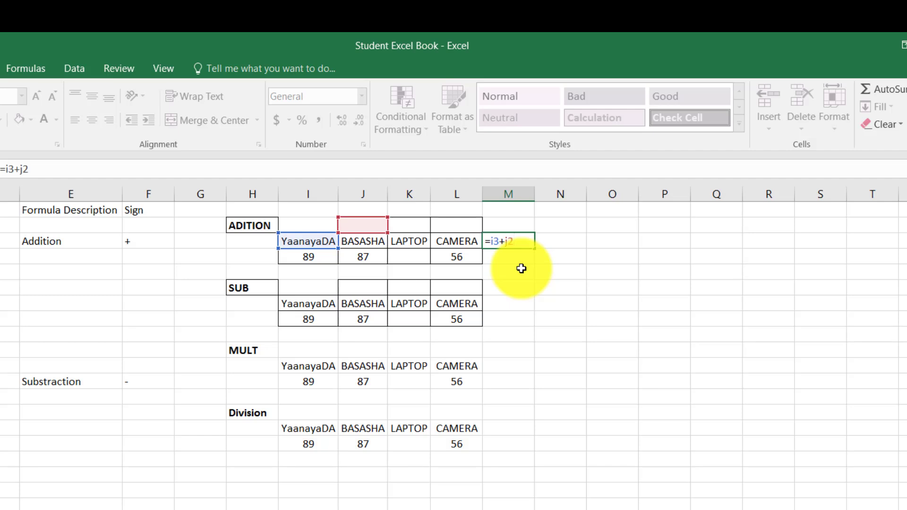
key("BackSpace")
type("3")
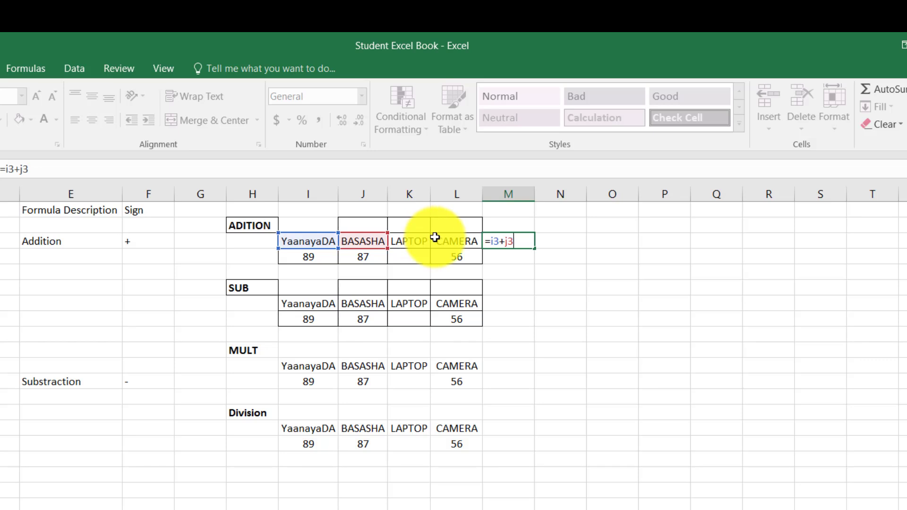
key("BackSpace")
key("BackSpace")
key("BackSpace")
key("BackSpace")
key("BackSpace")
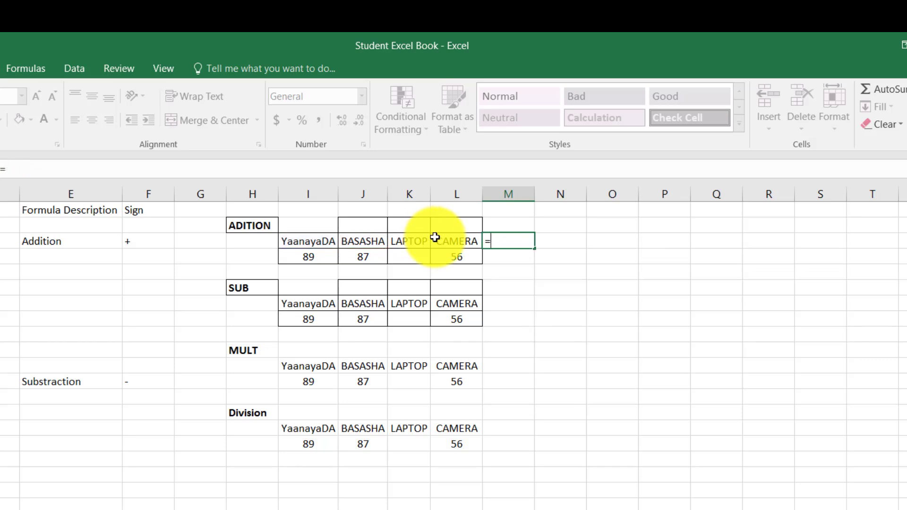
left_click_drag(298, 258, 446, 255)
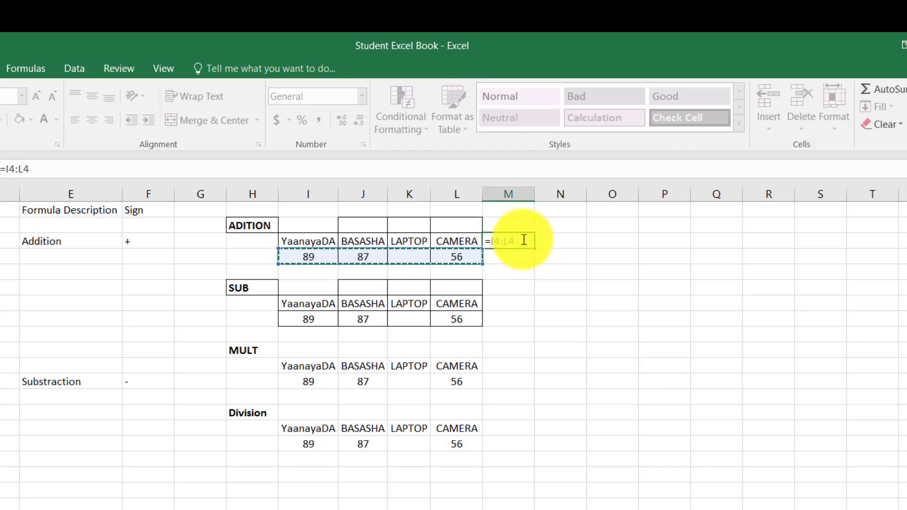
left_click(492, 241)
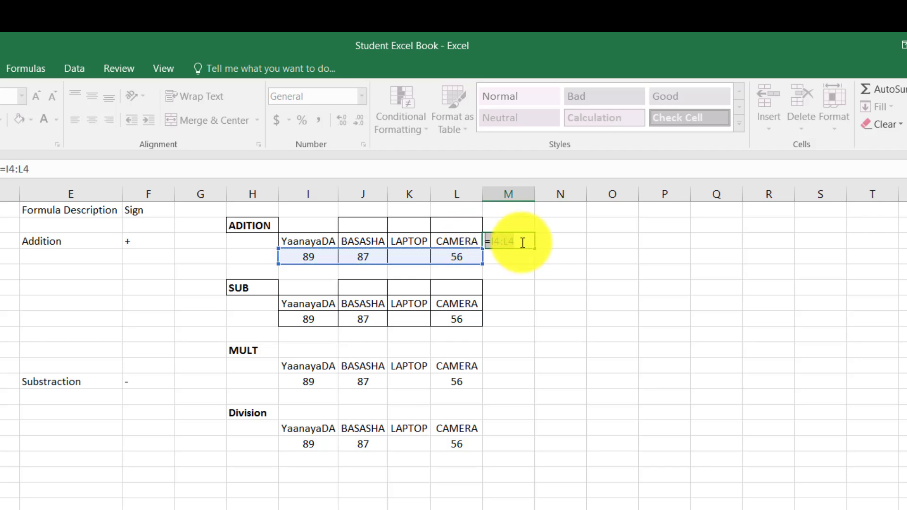
type(":")
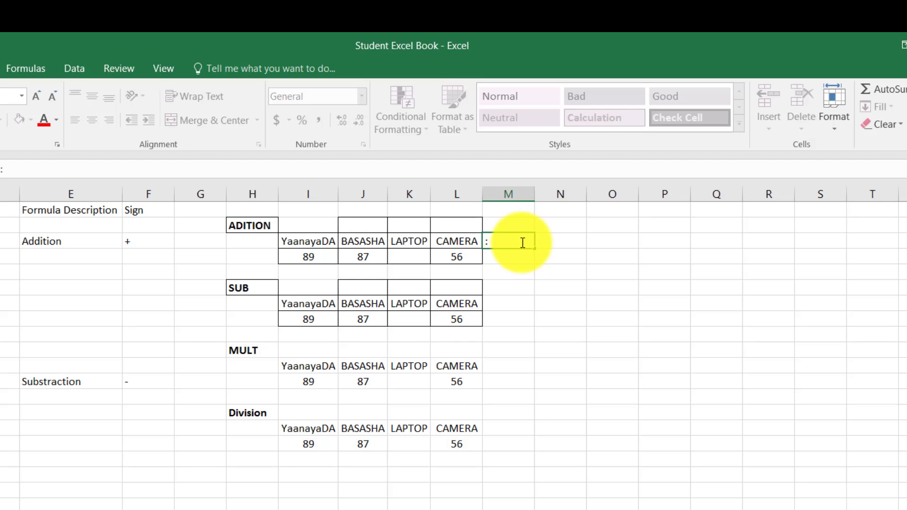
type("=")
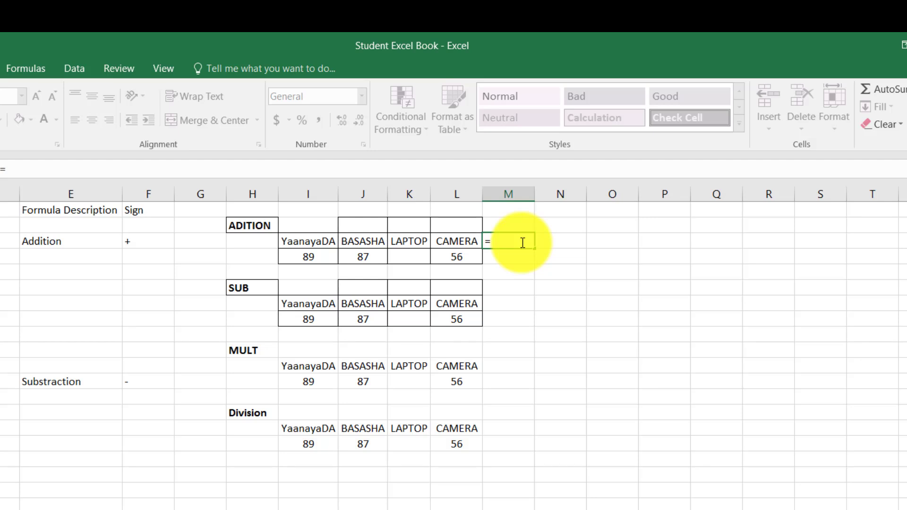
type("sum")
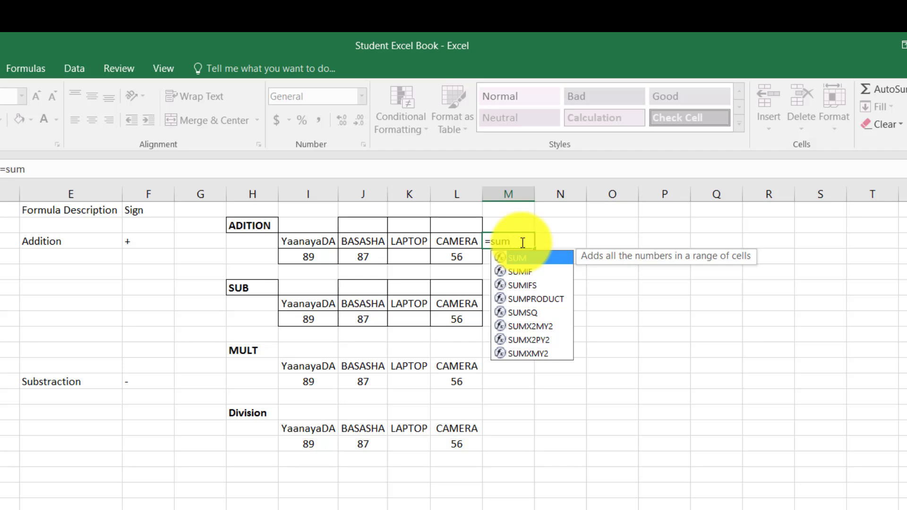
key("BackSpace")
key("BackSpace")
key("BackSpace")
key("BackSpace")
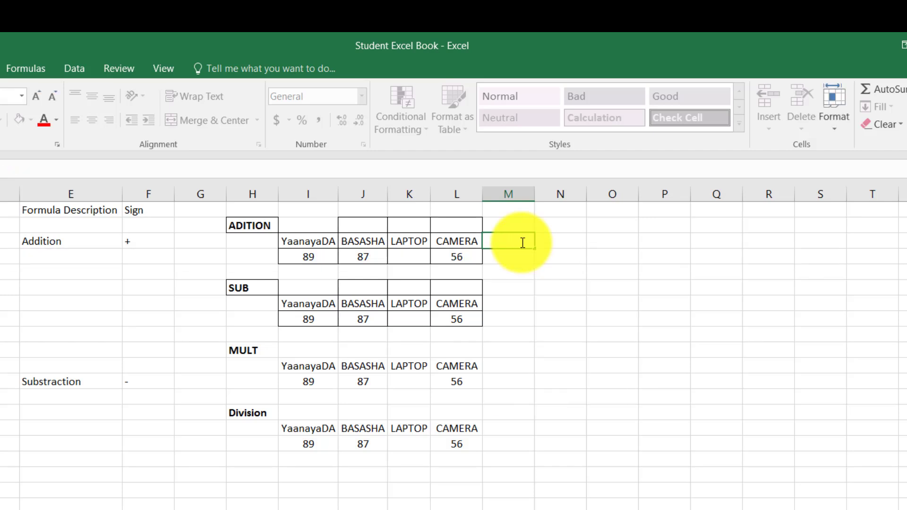
- Enter the formula =I4+J4+K4+L4 in cell M3, beside the ADITION table
type("=")
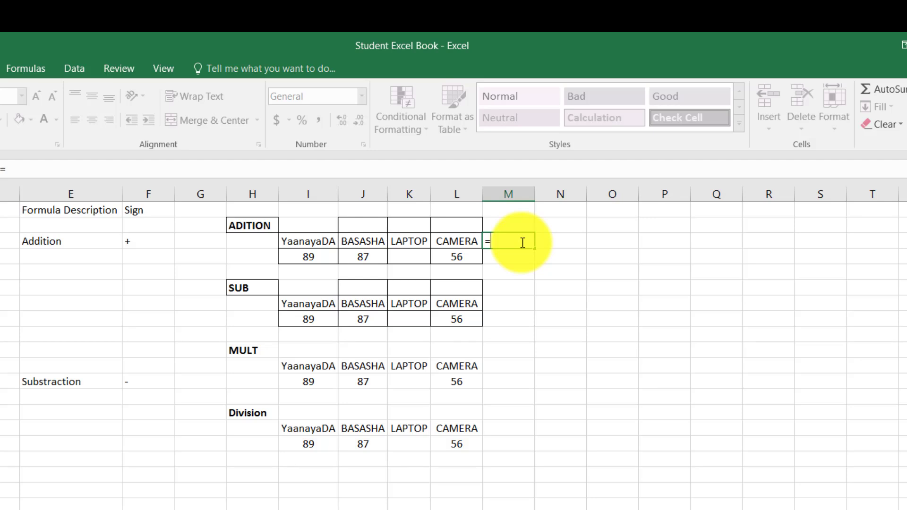
type("i")
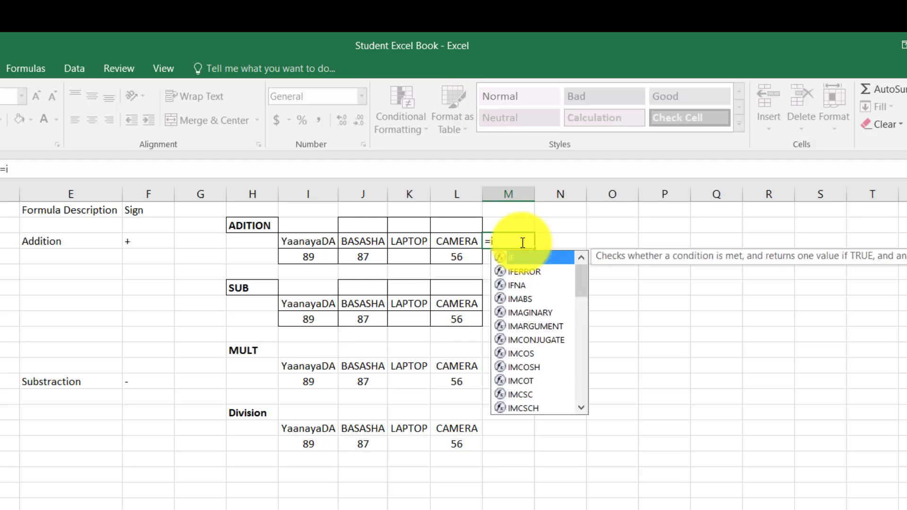
type("3")
key("BackSpace")
type("4")
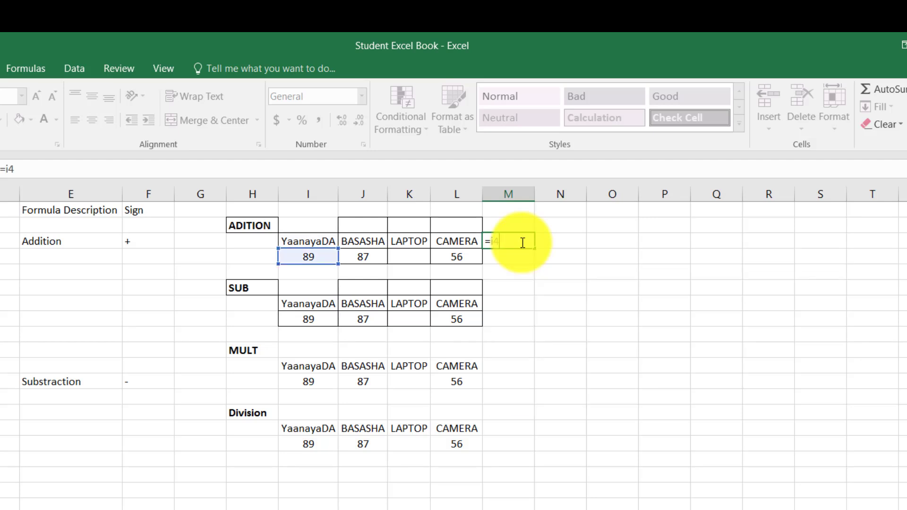
type("+j4=")
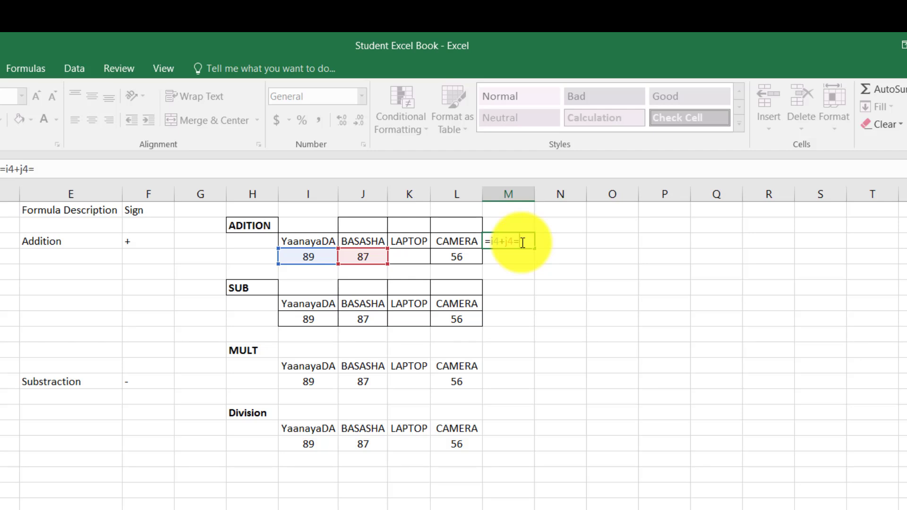
key("BackSpace")
type("+K4")
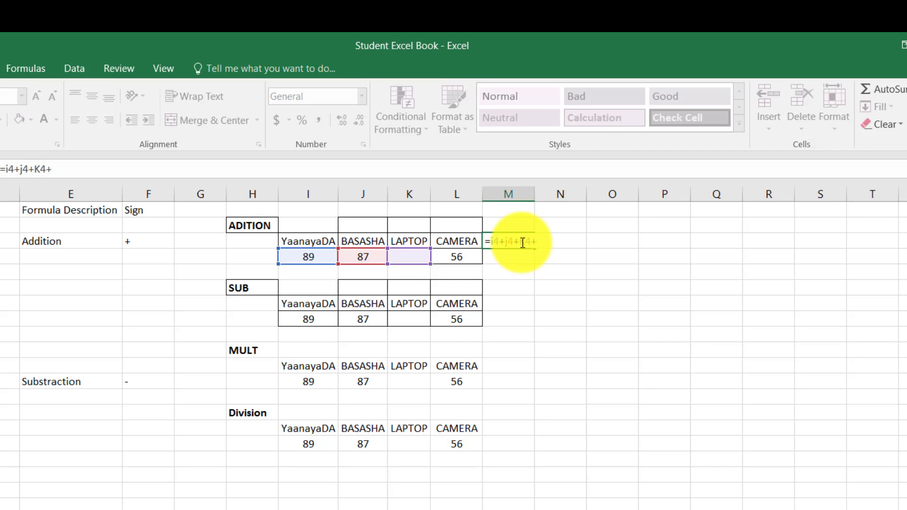
type("+L4")
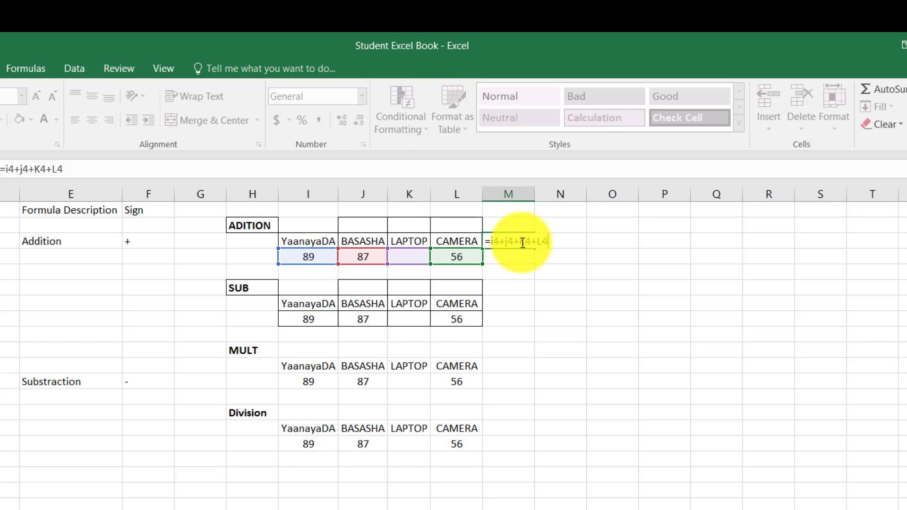
key("Return")
- Make the addition result in M3 bold with a yellow fill and increase its font size by two increments
left_click(487, 242)
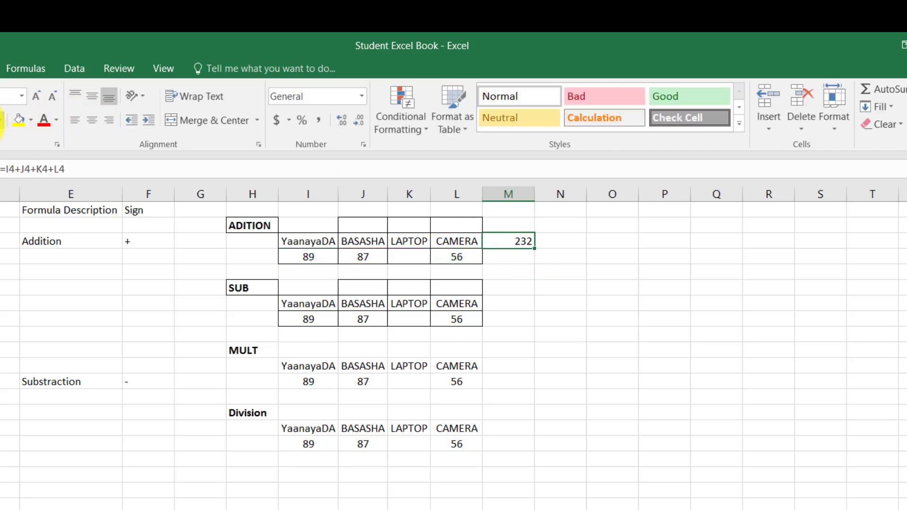
key("ctrl+b")
left_click(24, 116)
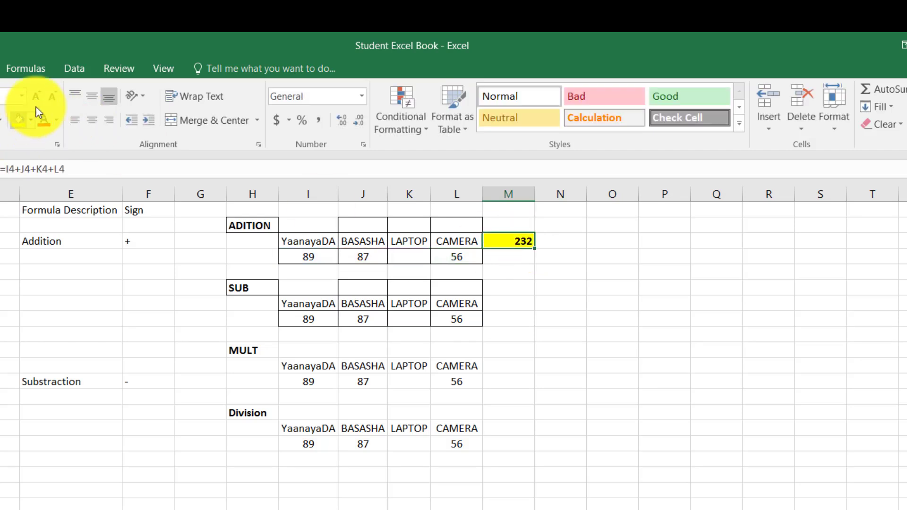
left_click(36, 96)
left_click(37, 96)
- Enter the heading TOTAL in capitals in cell M2, above the addition result
left_click(505, 221)
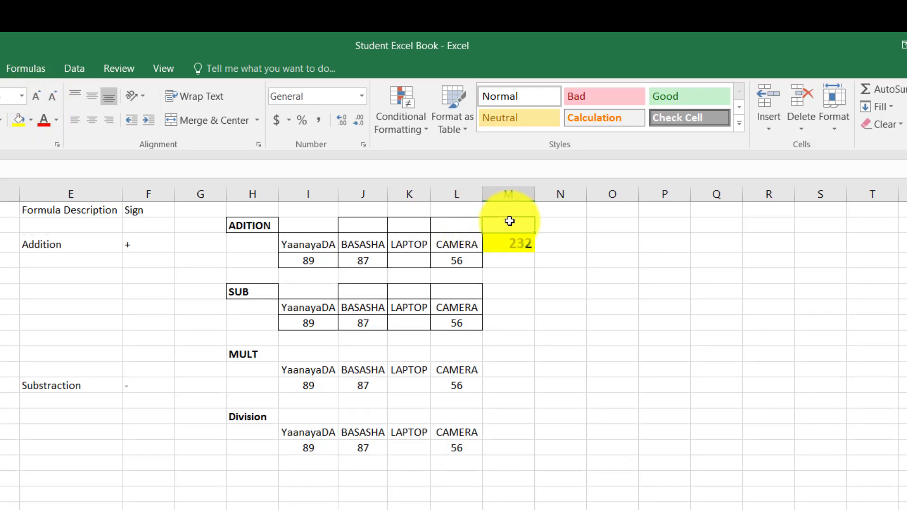
type("tOTAL")
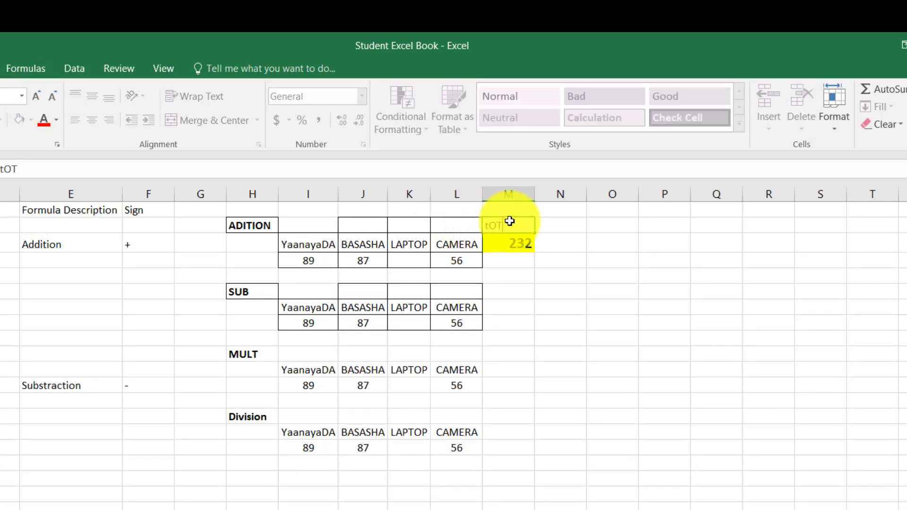
key("BackSpace")
key("BackSpace")
key("BackSpace")
key("BackSpace")
key("BackSpace")
type("tOTAL")
key("BackSpace")
key("BackSpace")
key("BackSpace")
key("BackSpace")
key("BackSpace")
type("TOTAL")
left_click(574, 270)
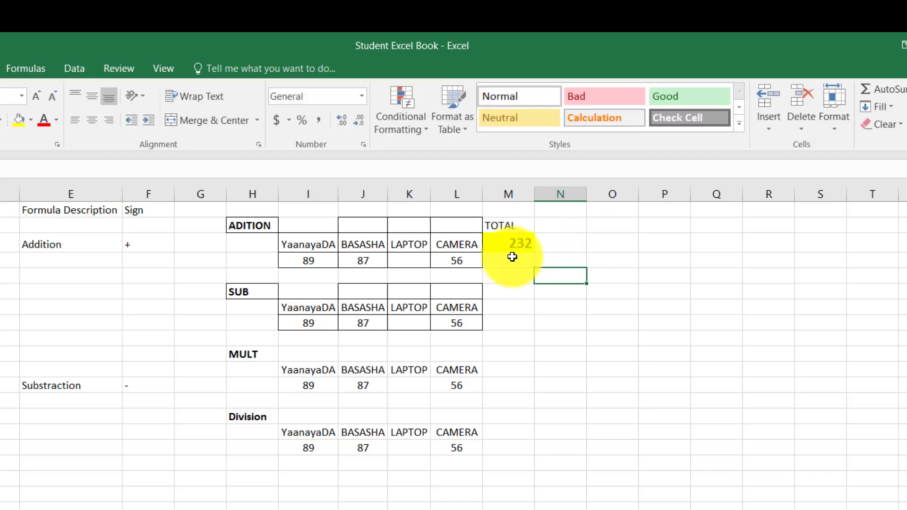
- Apply all borders to cells M3:M4 beside the ADITION table
left_click(509, 244)
left_click_drag(509, 244, 494, 267)
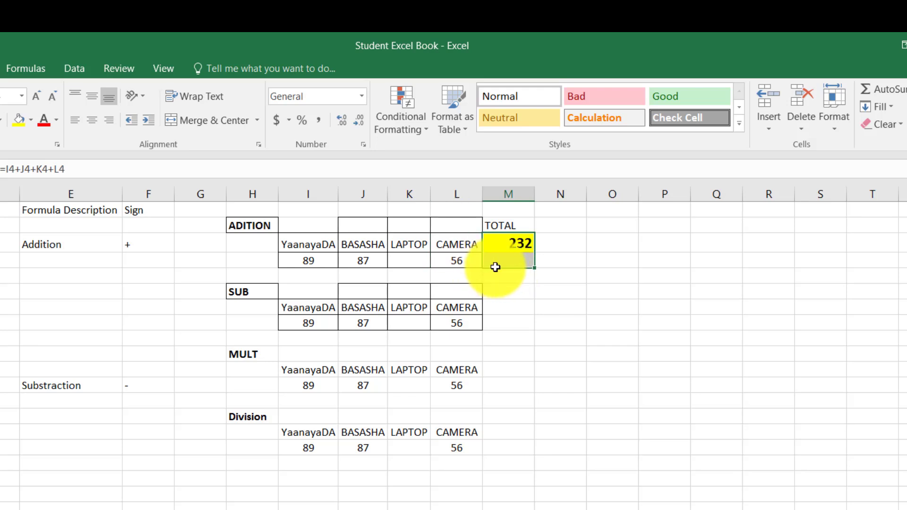
left_click(7, 120)
left_click(56, 259)
left_click(660, 397)
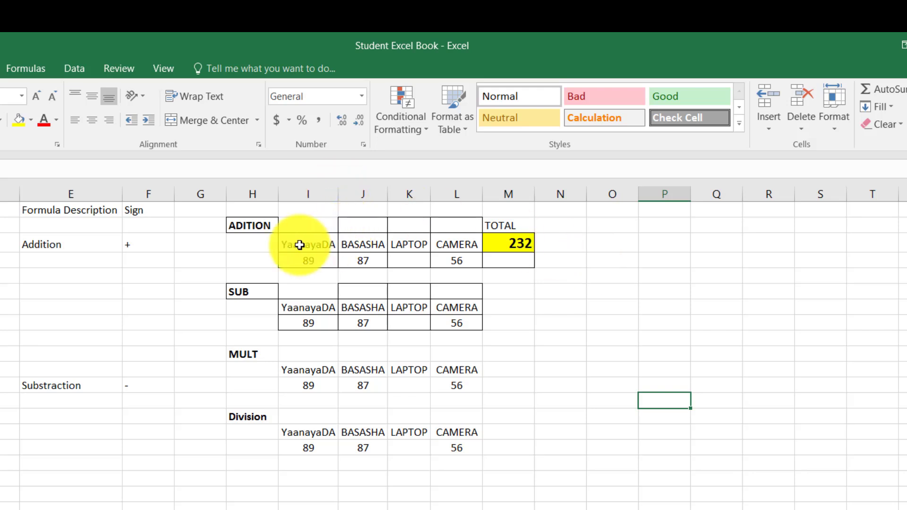
- Copy the ADITION table's item headers and values from I3:L4 and paste them starting at cell O3
left_click_drag(299, 244, 471, 260)
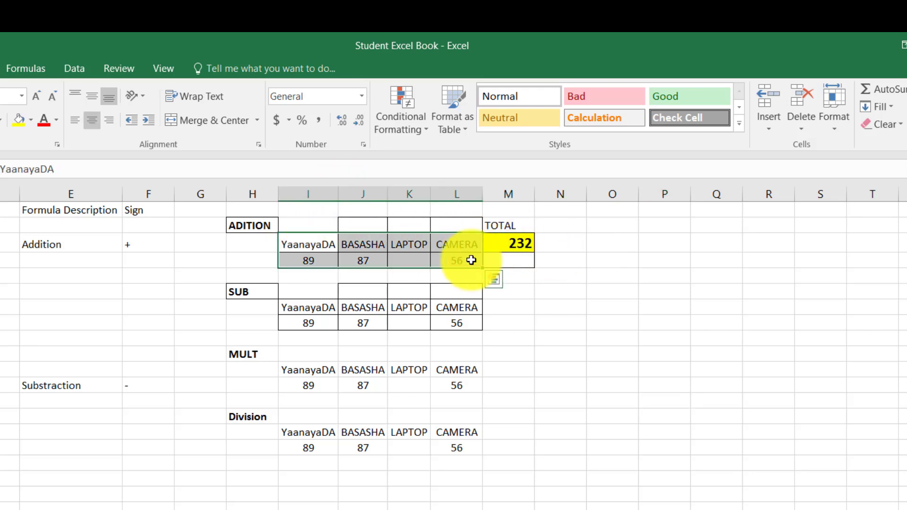
key("ctrl+c")
left_click(612, 244)
key("ctrl+v")
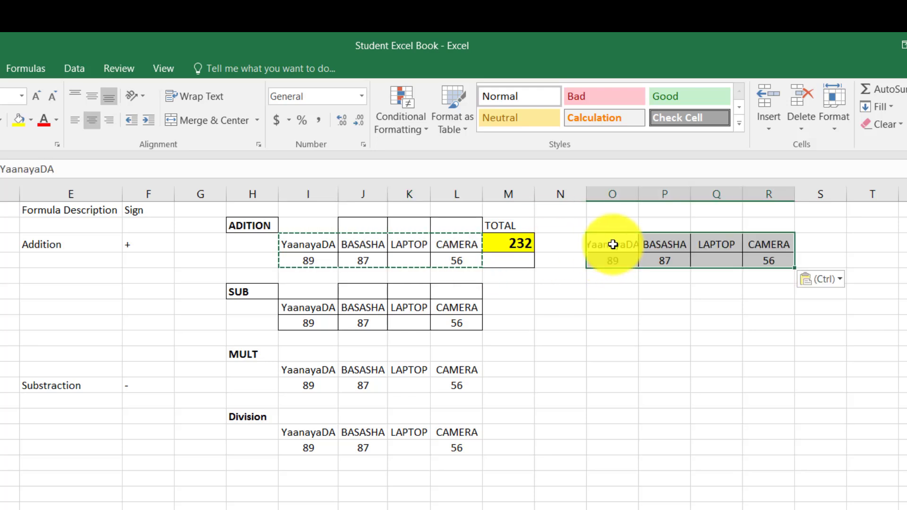
- Enter the heading TOTAL in cell S3 and the value 55 under LAPTOP in cell Q4 of the copied table
left_click(811, 245)
type("T")
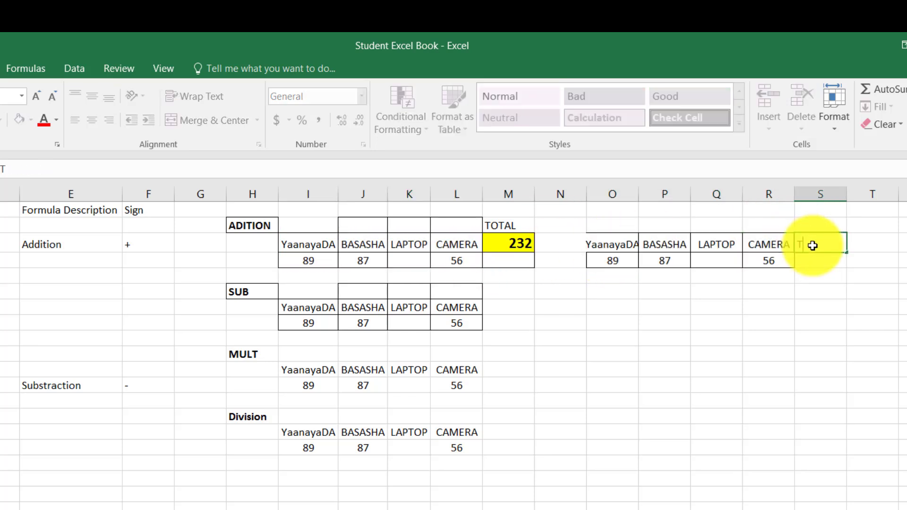
type("OTAL")
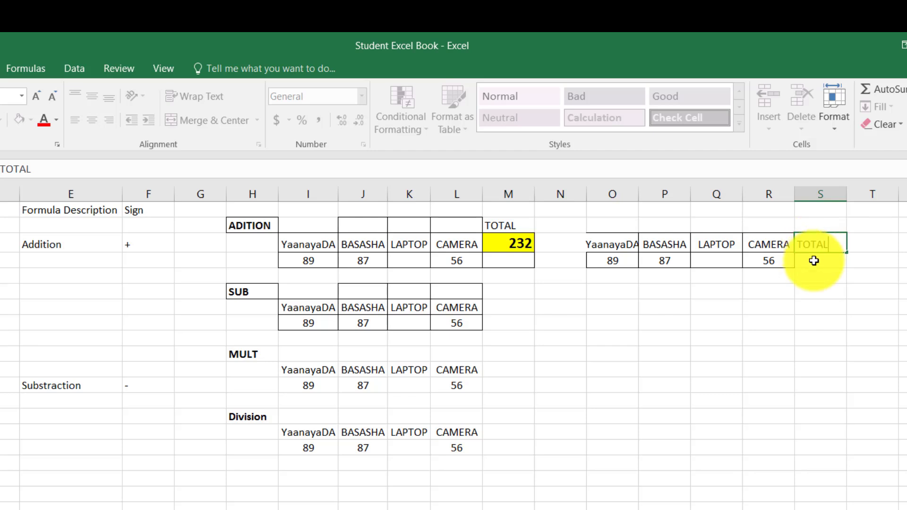
left_click(814, 261)
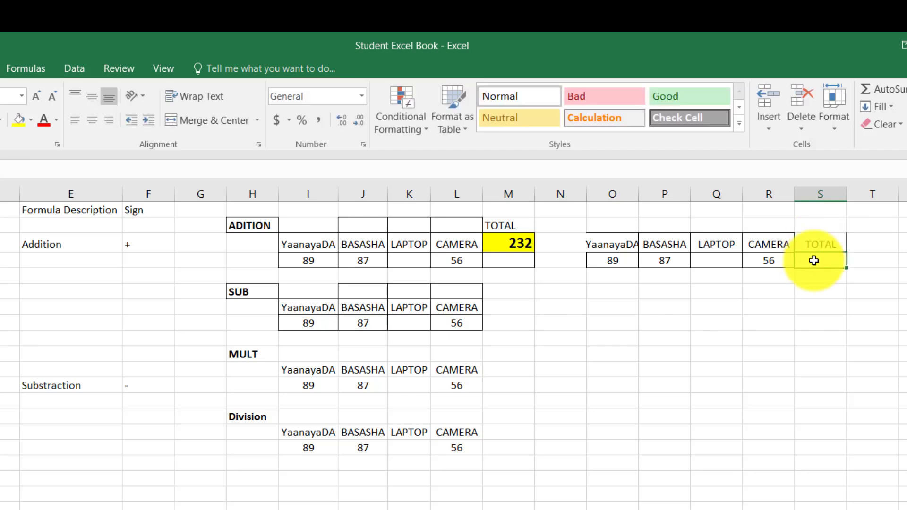
left_click(720, 264)
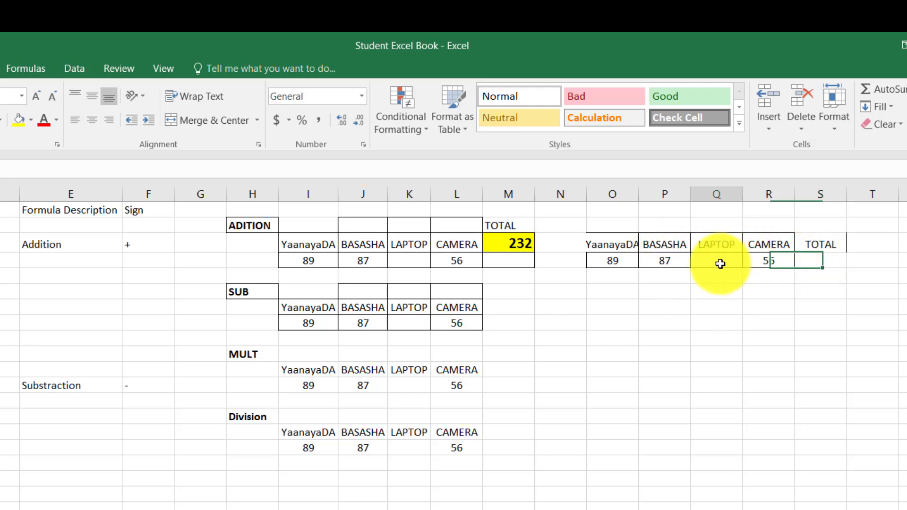
type("55")
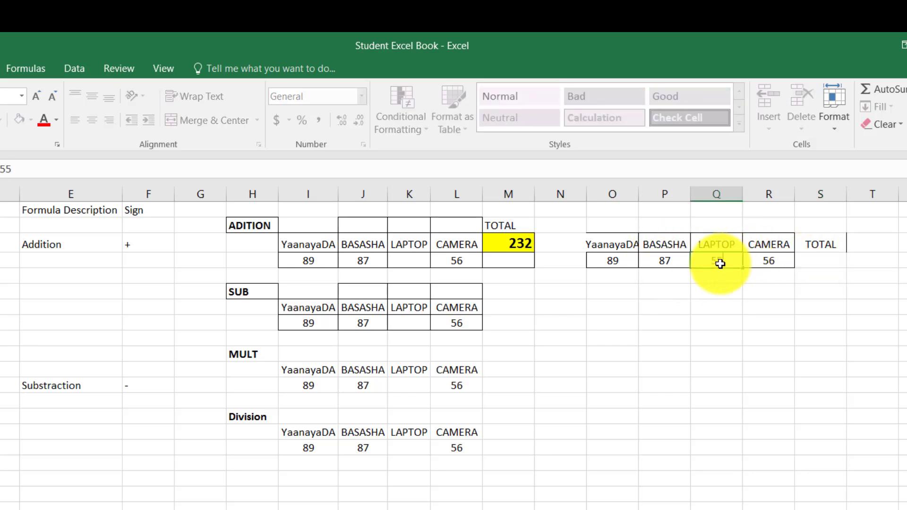
- Try to total the copied table's values with the range formula =O4:R4 in cell S4
left_click(836, 264)
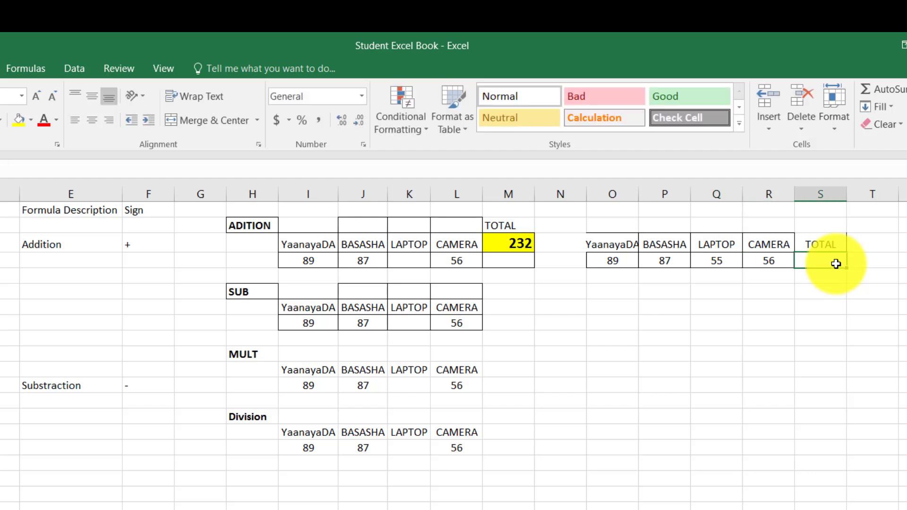
type("=")
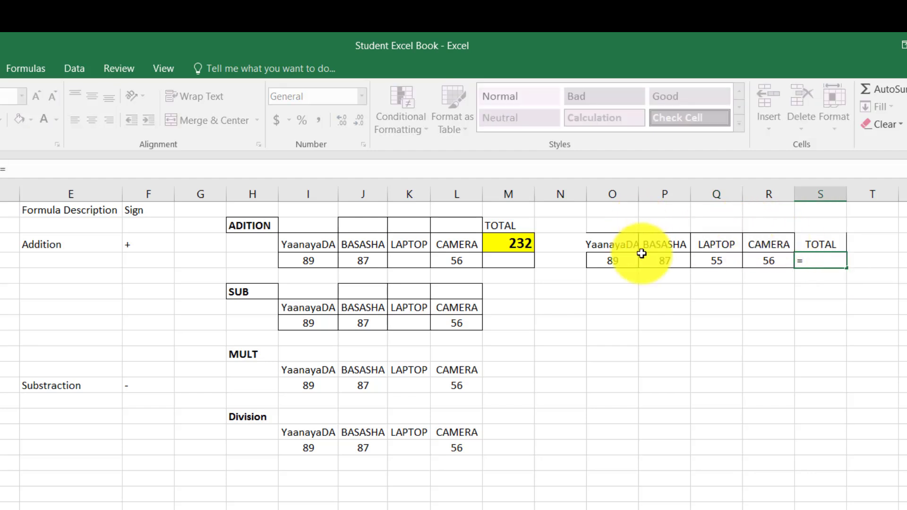
type("O4")
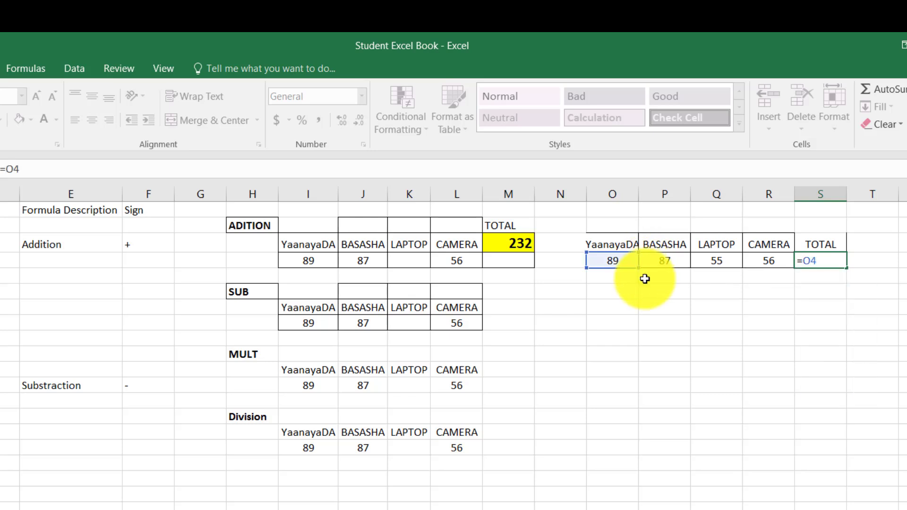
type(":R")
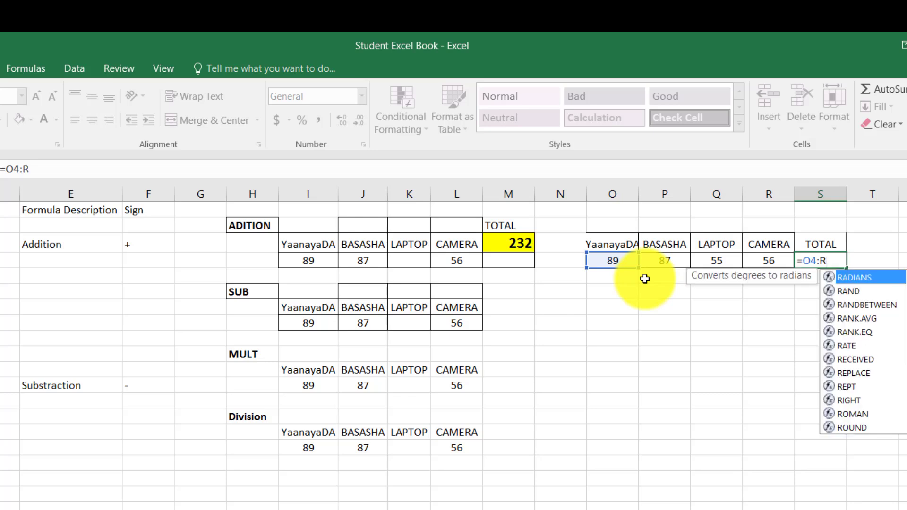
type("4")
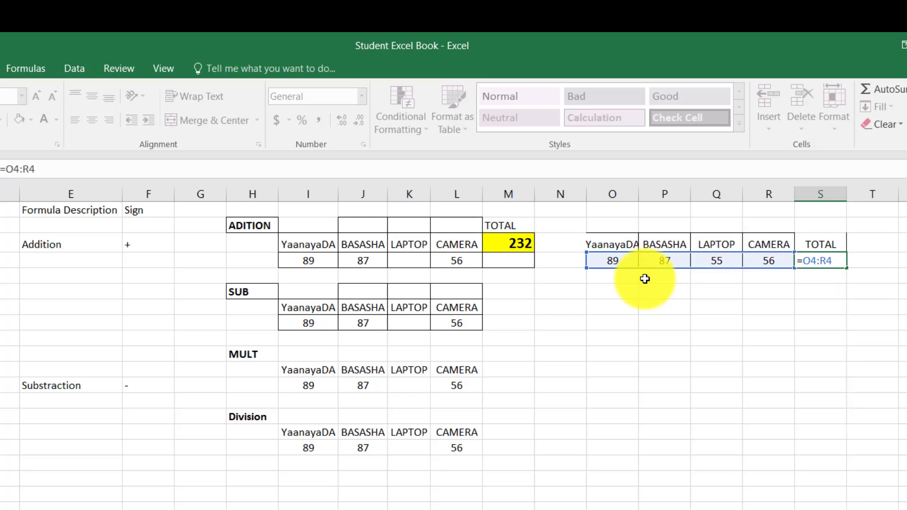
key("Return")
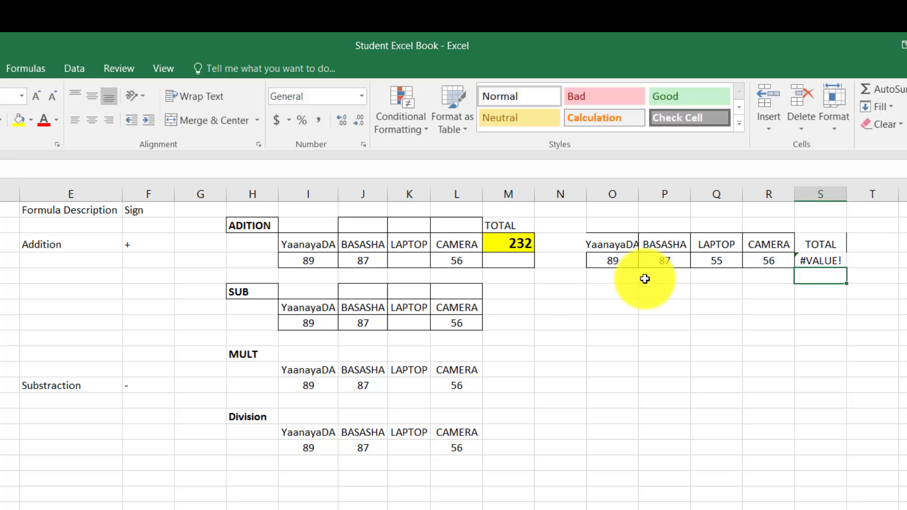
- Clear the contents of the copied practice table in the range O2:T5
left_click(837, 259)
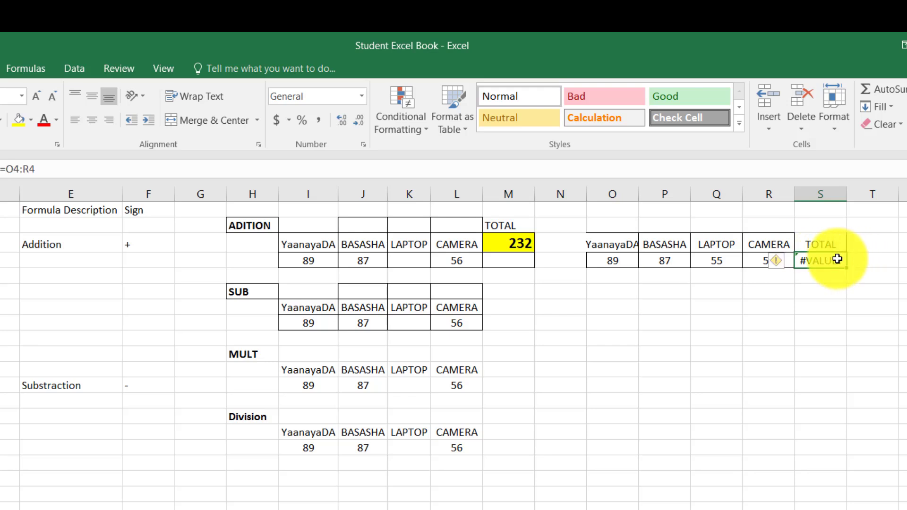
left_click_drag(879, 274, 606, 225)
key("Delete")
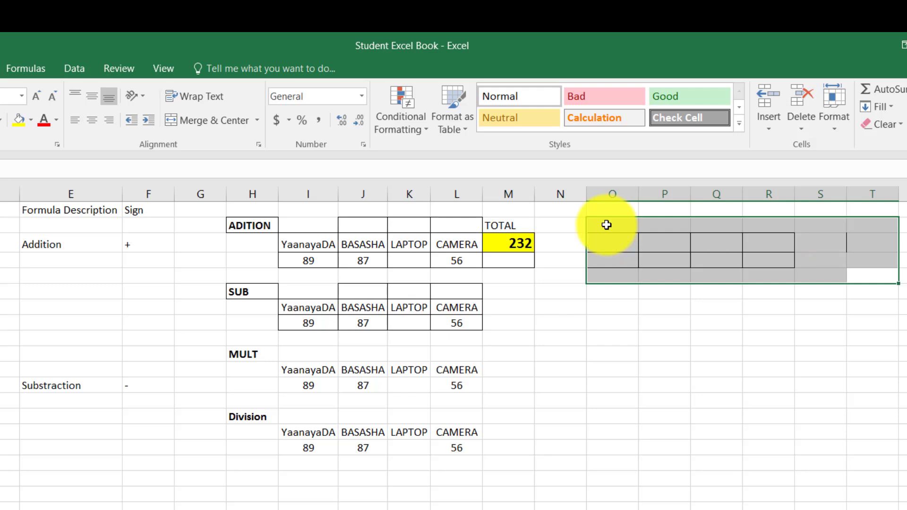
left_click(506, 303)
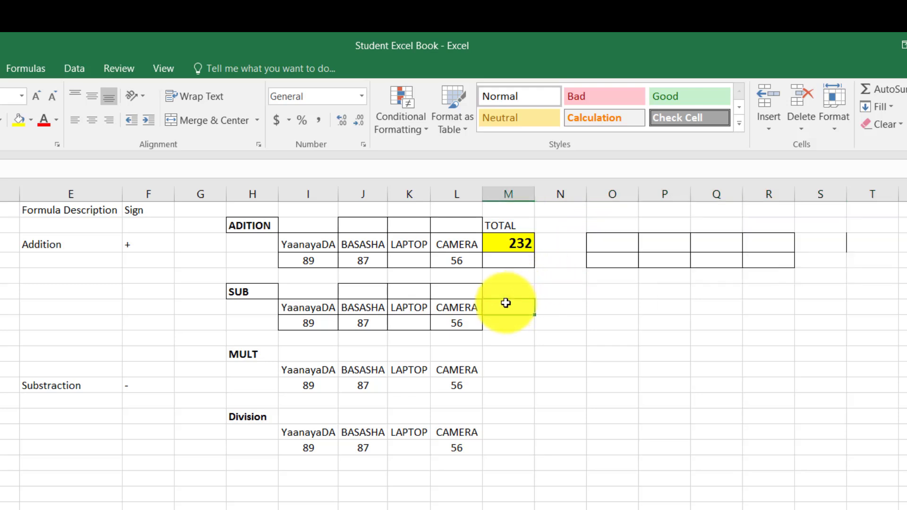
type("t")
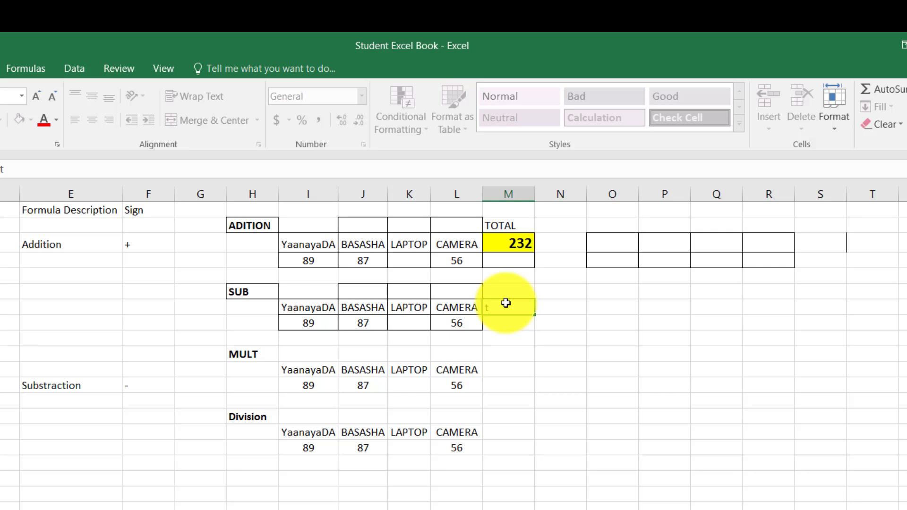
key("Escape")
- Copy the TOTAL heading from M2 into M6, M11 and M15 beside the SUB, MULT and Division tables
left_click(523, 227)
key("ctrl+c")
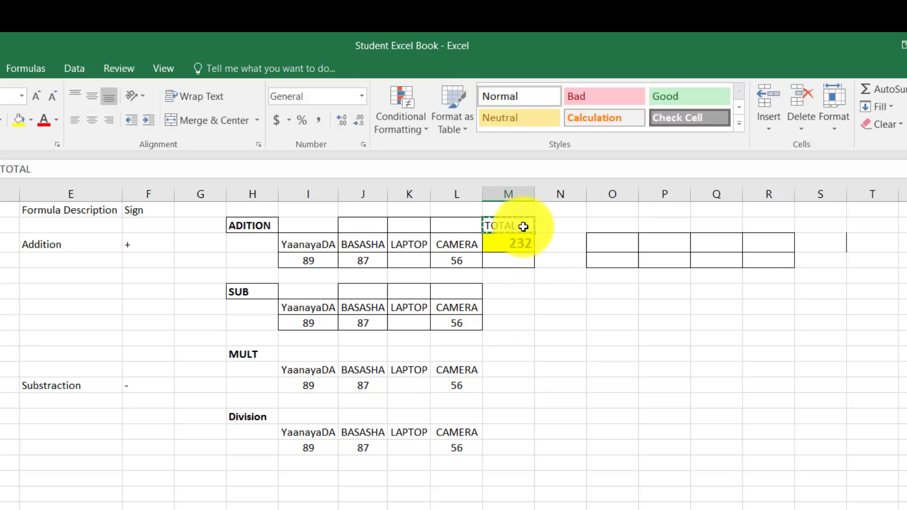
left_click(501, 293)
key("ctrl+v")
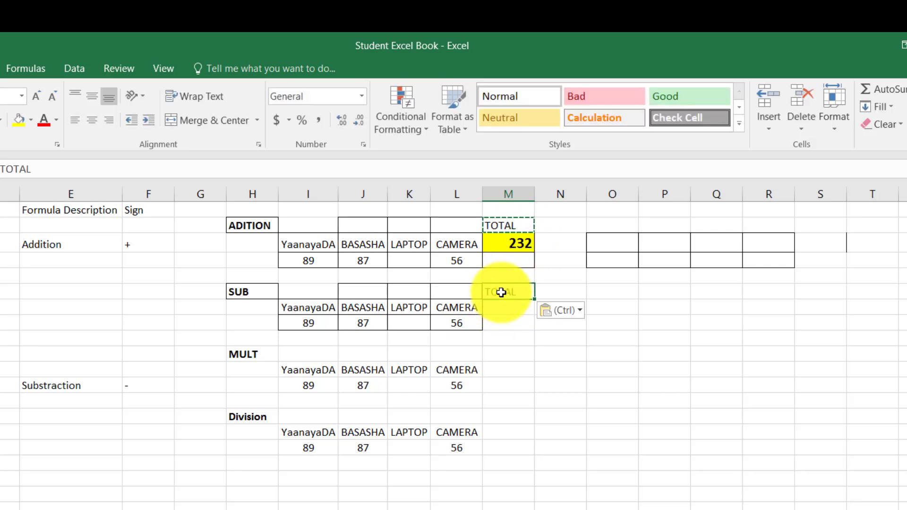
left_click(505, 369)
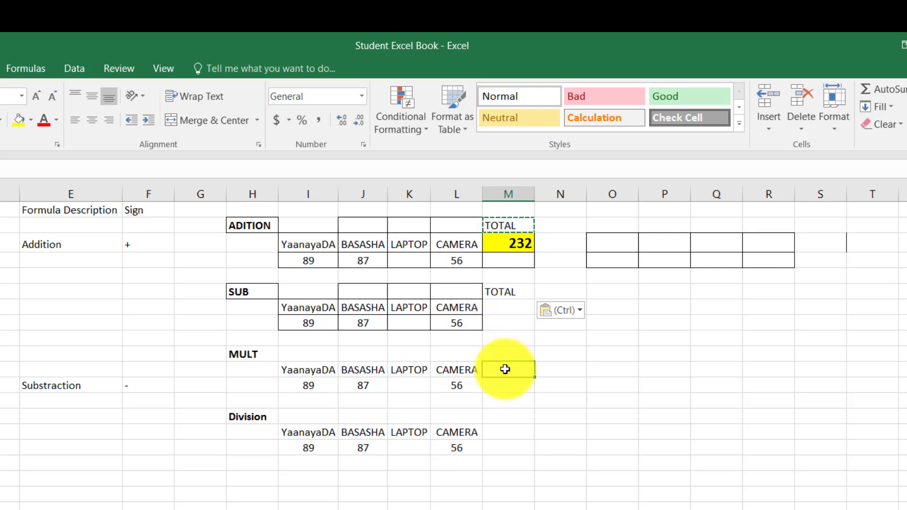
key("ctrl+v")
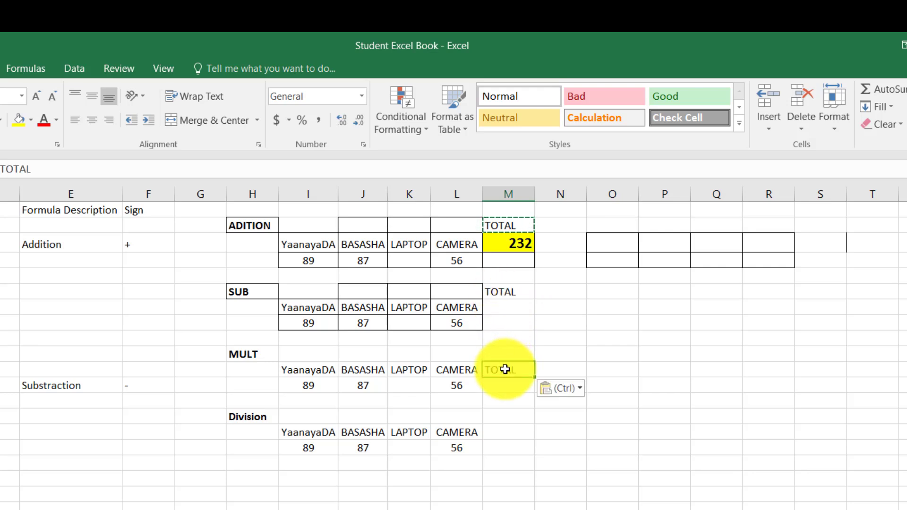
left_click(498, 428)
key("ctrl+v")
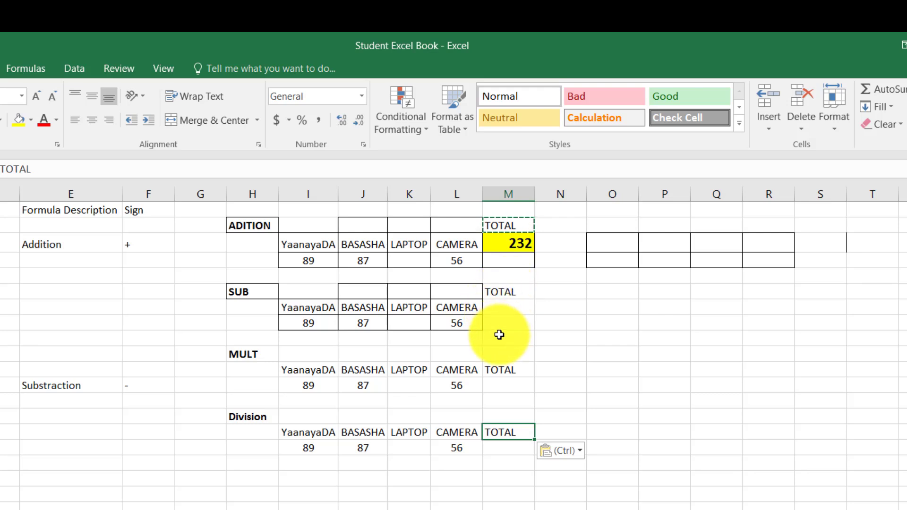
- Enter 88 as the LAPTOP value in cell K8 of the SUB table
left_click(499, 325)
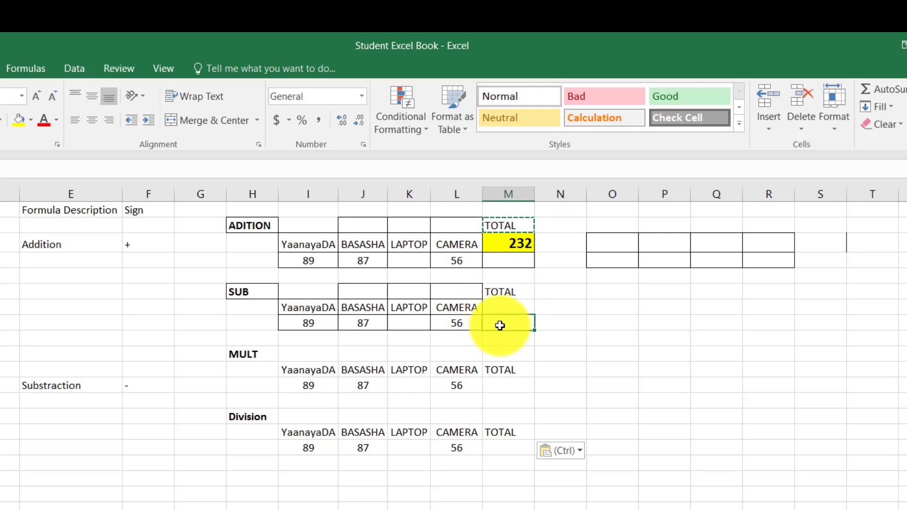
left_click(419, 324)
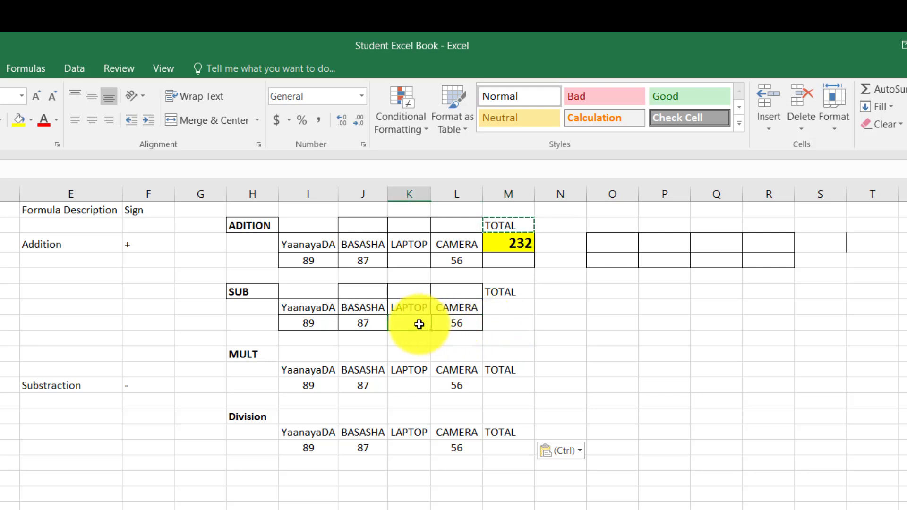
type("88")
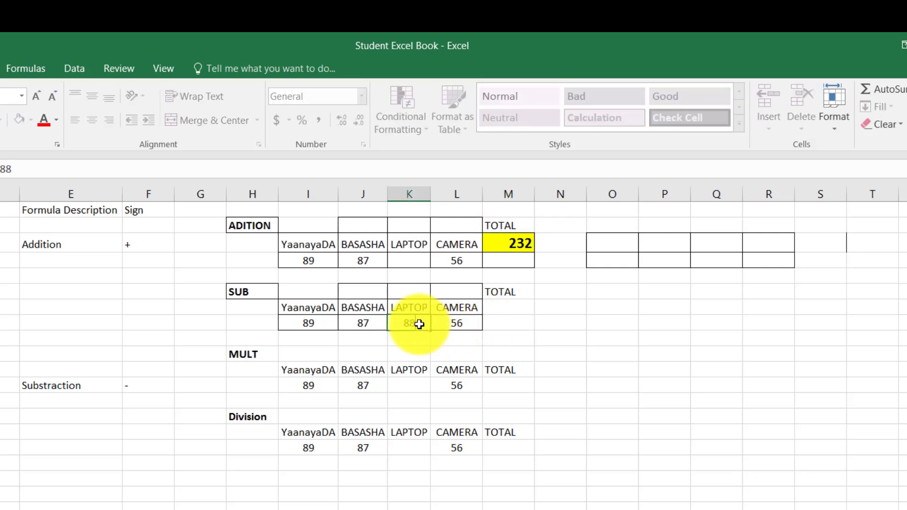
left_click(507, 320)
type("=")
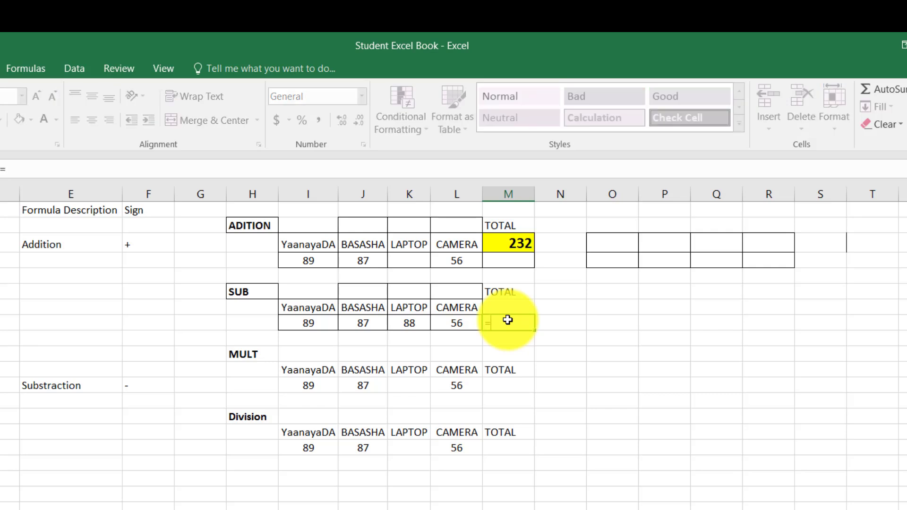
type("I4")
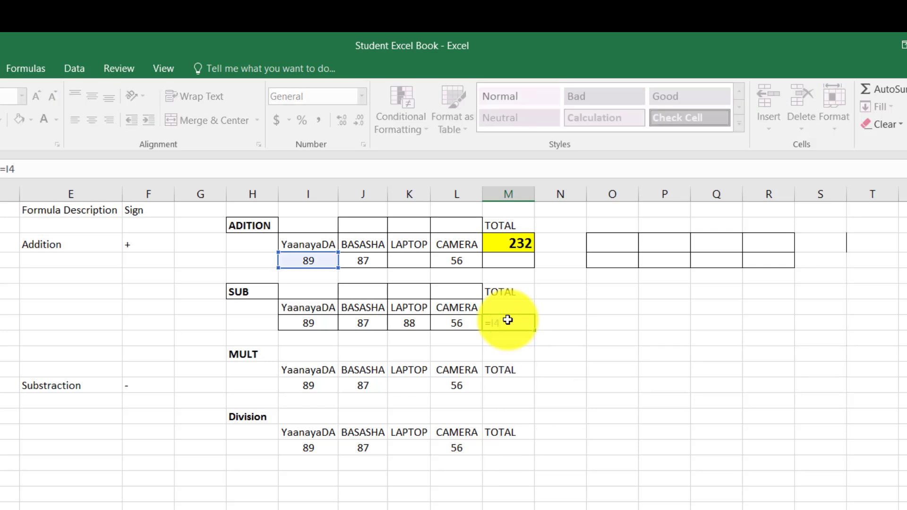
key("BackSpace")
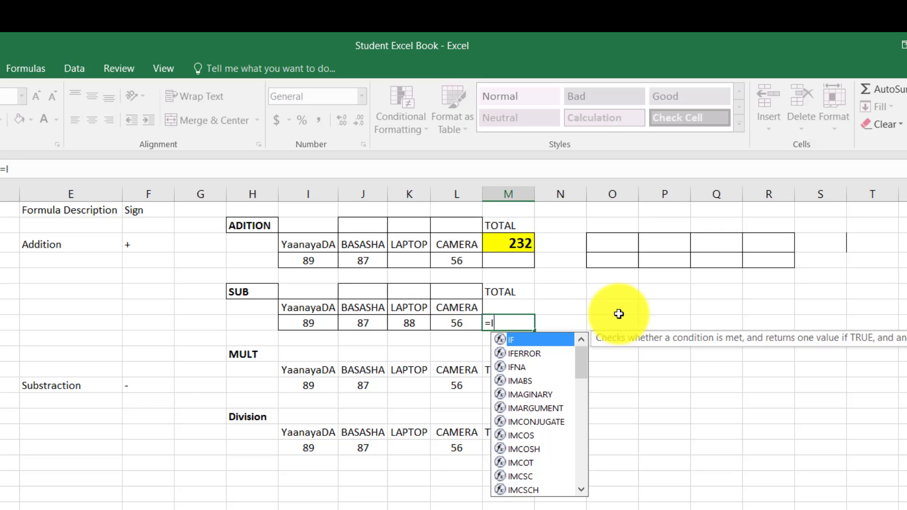
type("8-")
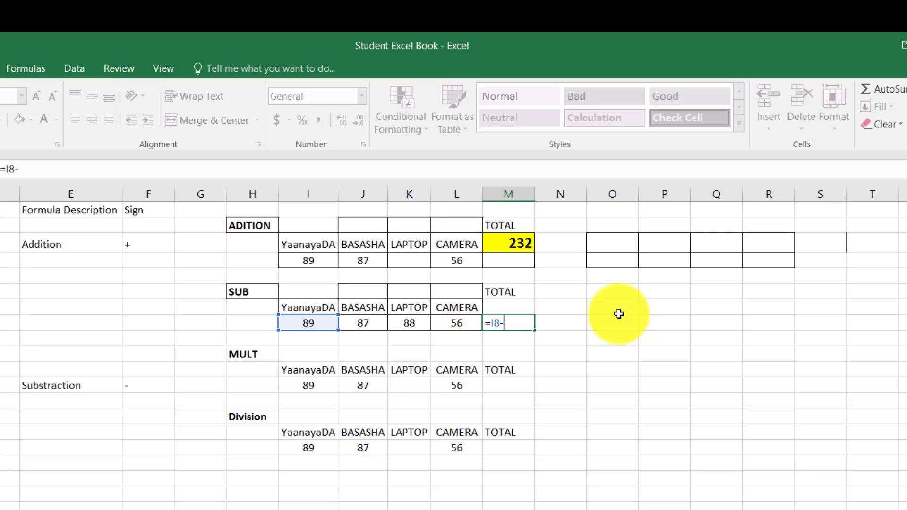
type("87-88-")
key("BackSpace")
key("Escape")
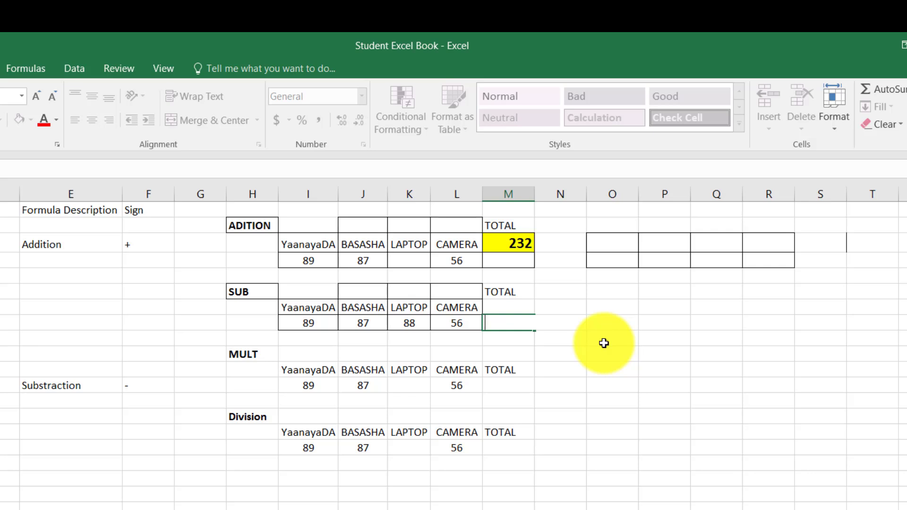
- Enter the subtraction formula =I8-J8-K8-L8 in cell M8 of the SUB table
type("=")
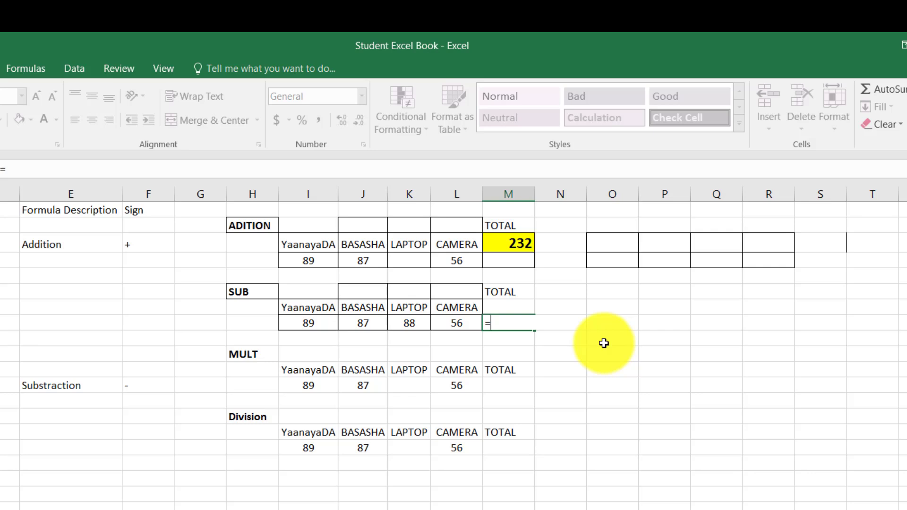
type("O8")
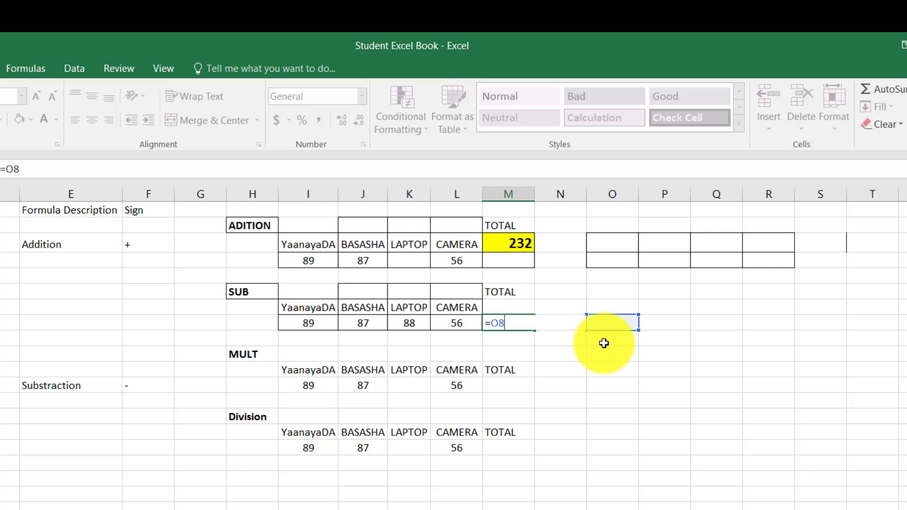
key("BackSpace")
key("BackSpace")
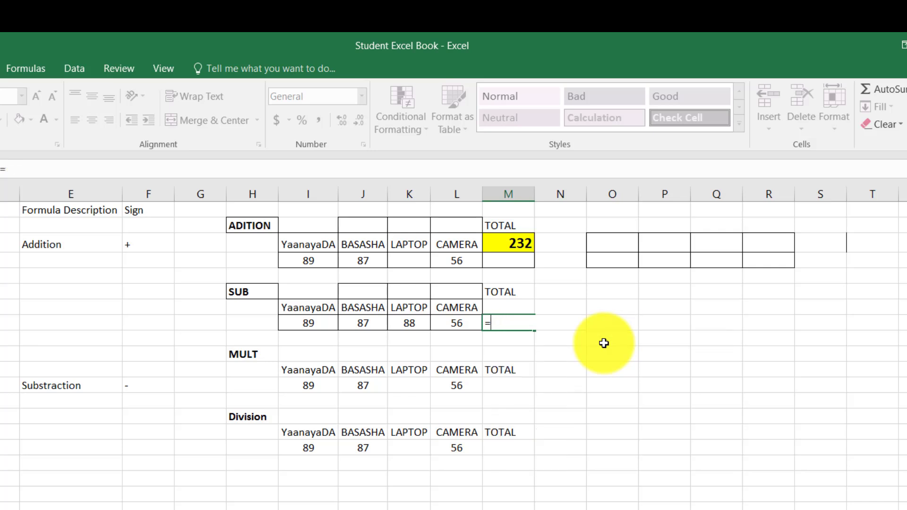
type("I")
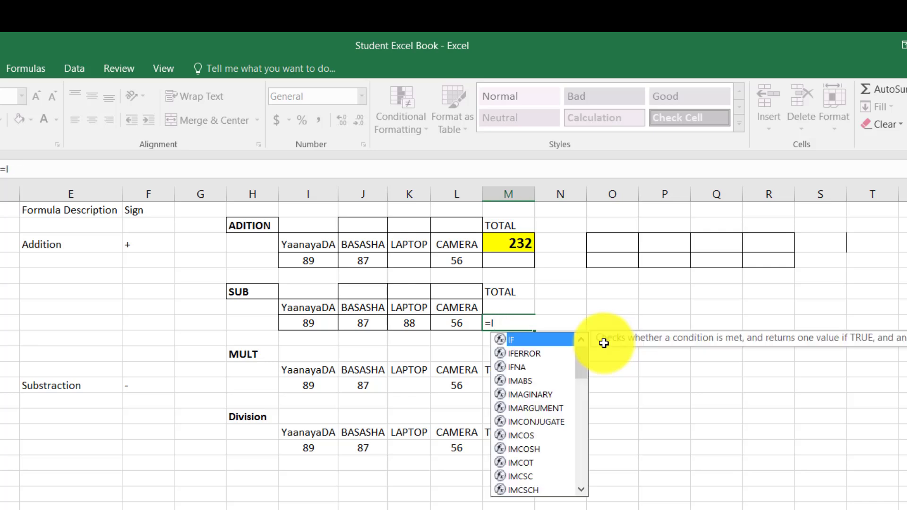
type("8")
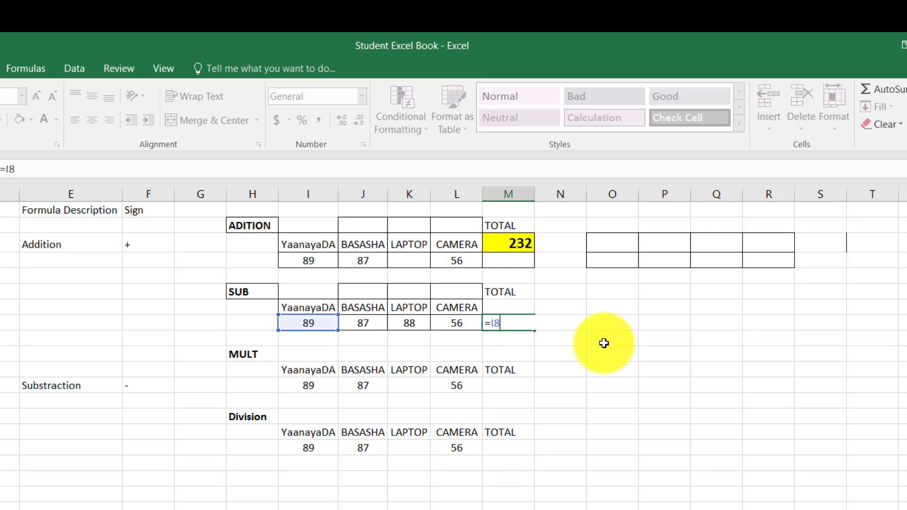
type("J")
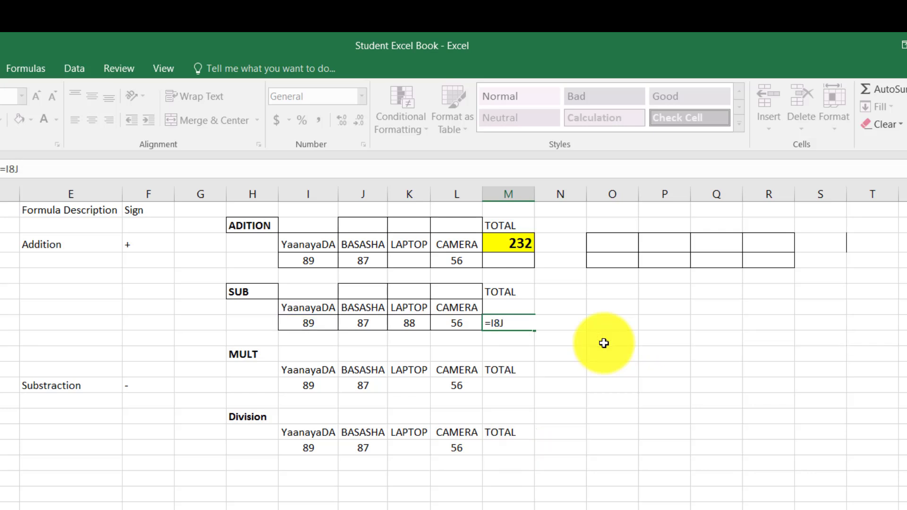
key("BackSpace")
type("-")
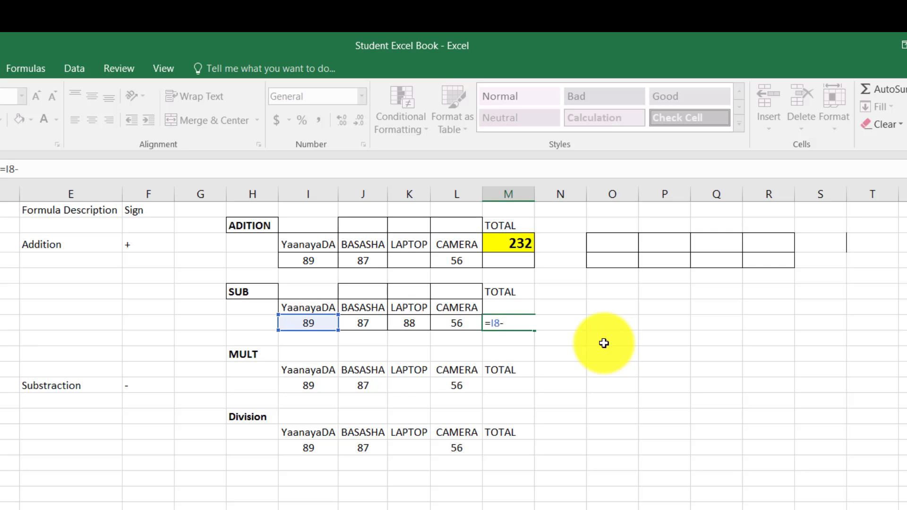
type("J8")
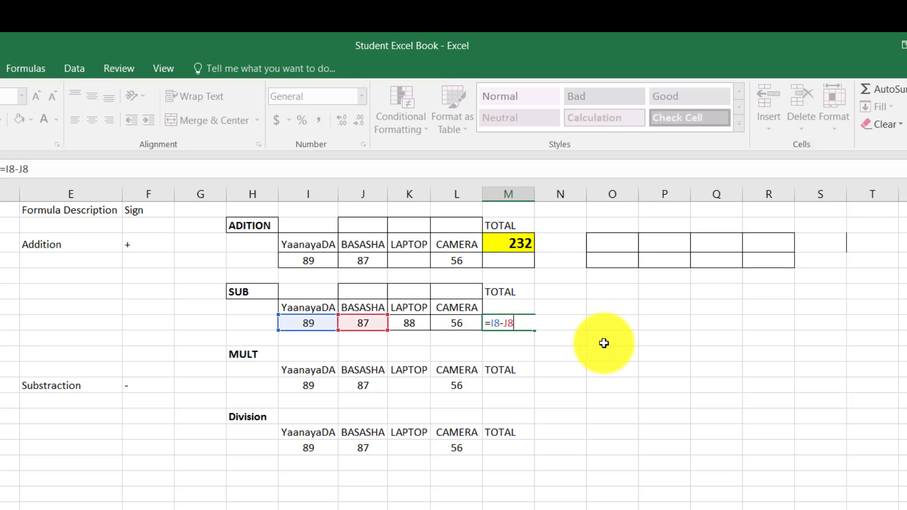
type("-")
type("K8")
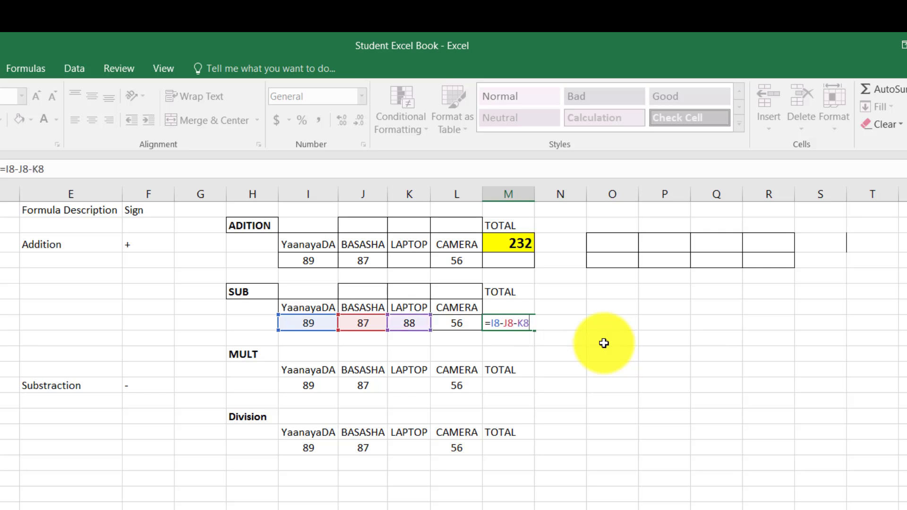
type("-L8")
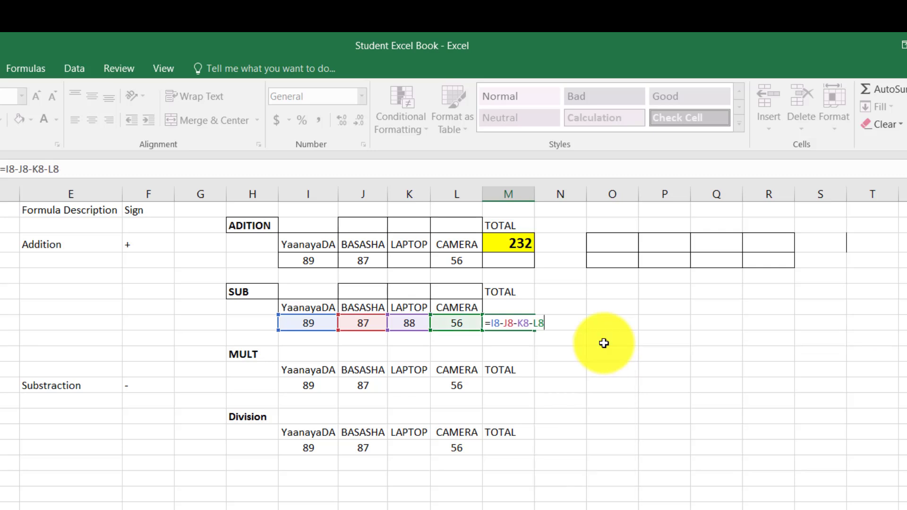
key("Return")
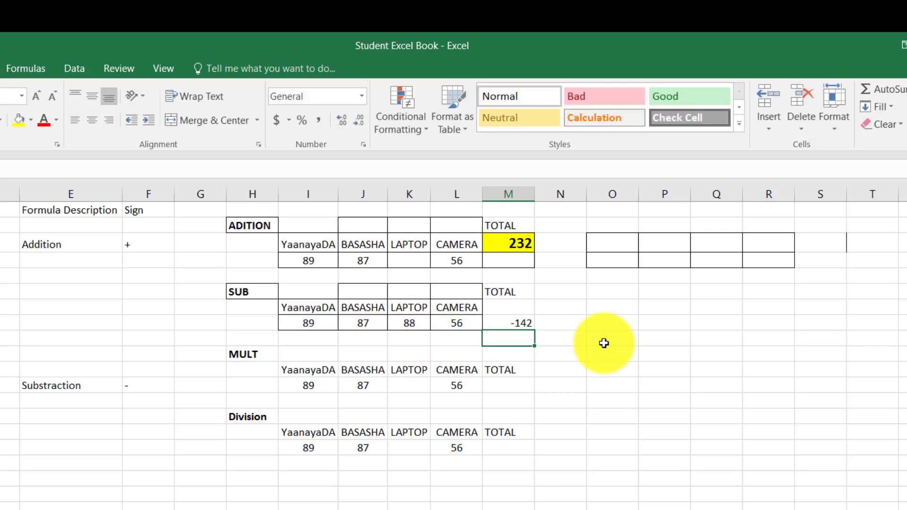
- Format the SUB result in M8 as bold with a larger font and a yellow fill
left_click(516, 321)
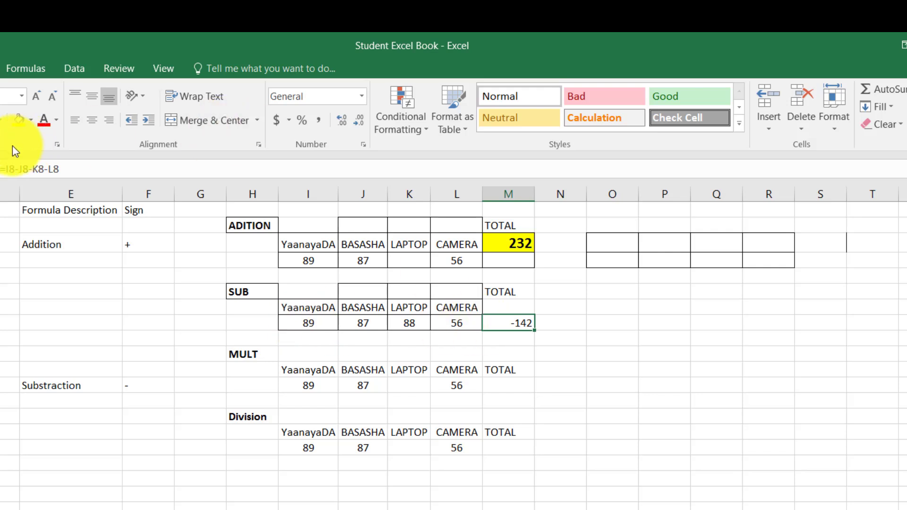
left_click(1, 118)
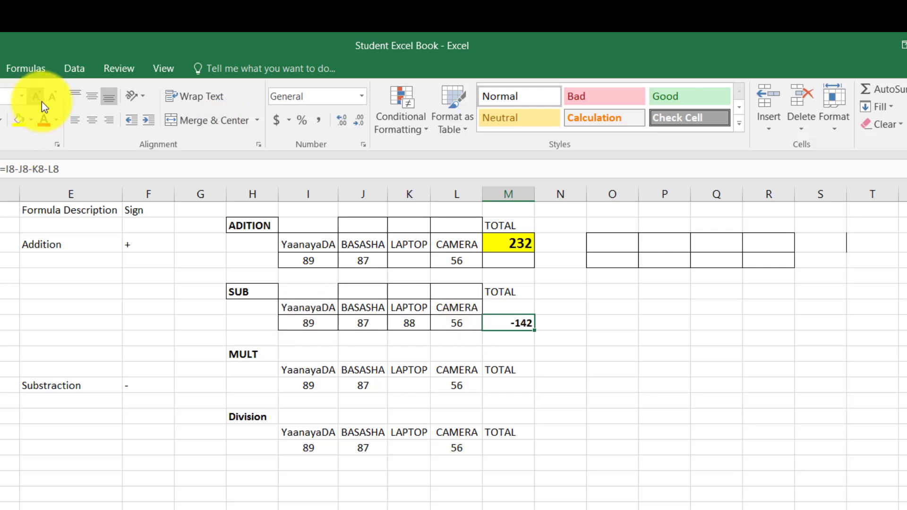
left_click(13, 123)
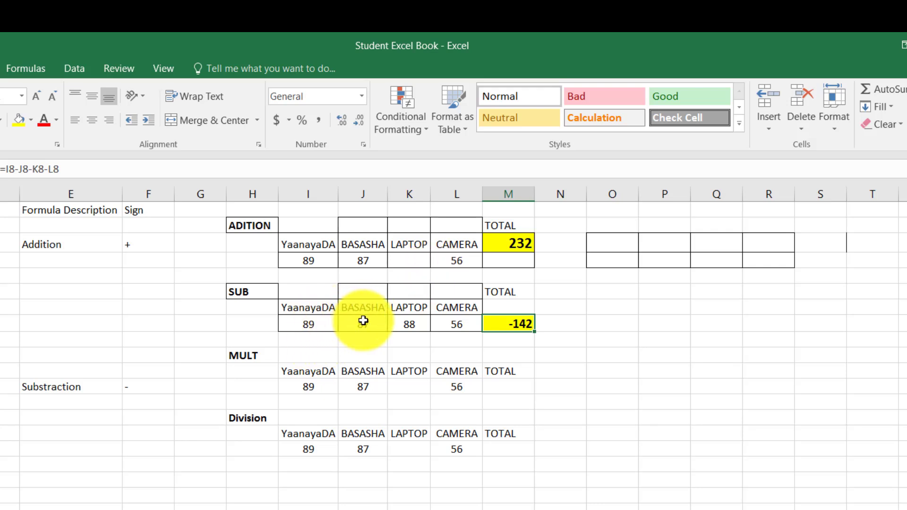
left_click(460, 323)
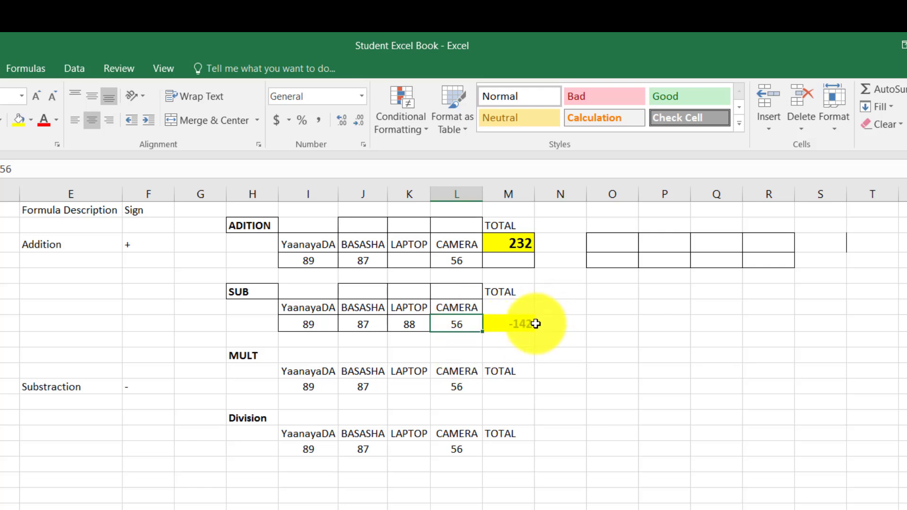
- Enter 99 as the LAPTOP value in cell K12 of the MULT table
left_click(497, 385)
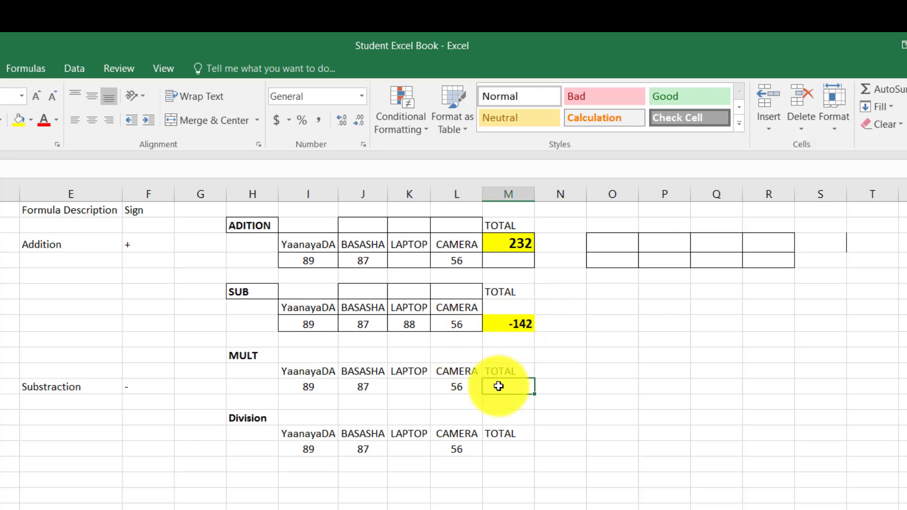
left_click(423, 384)
type("99")
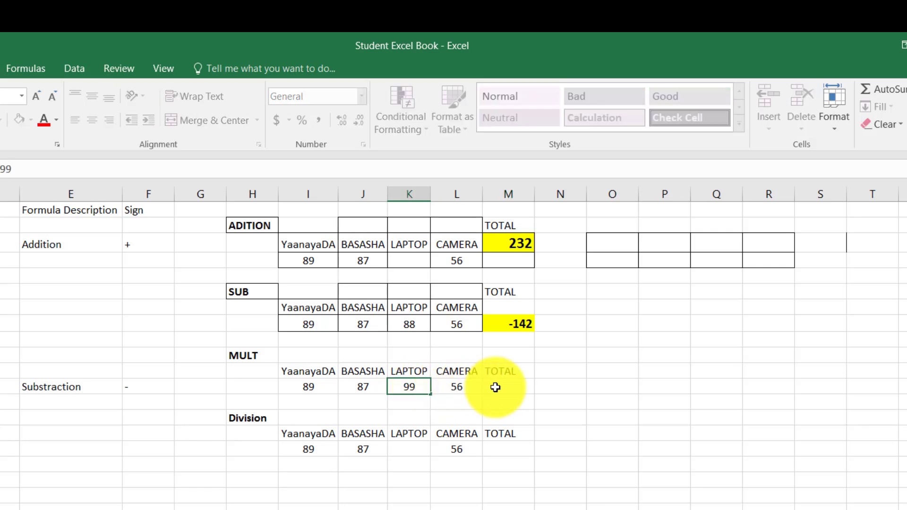
left_click(497, 387)
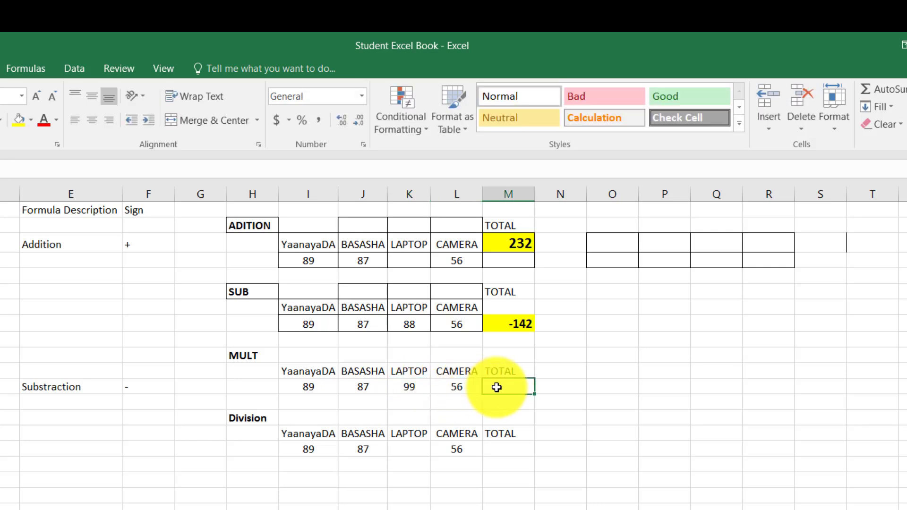
type("=")
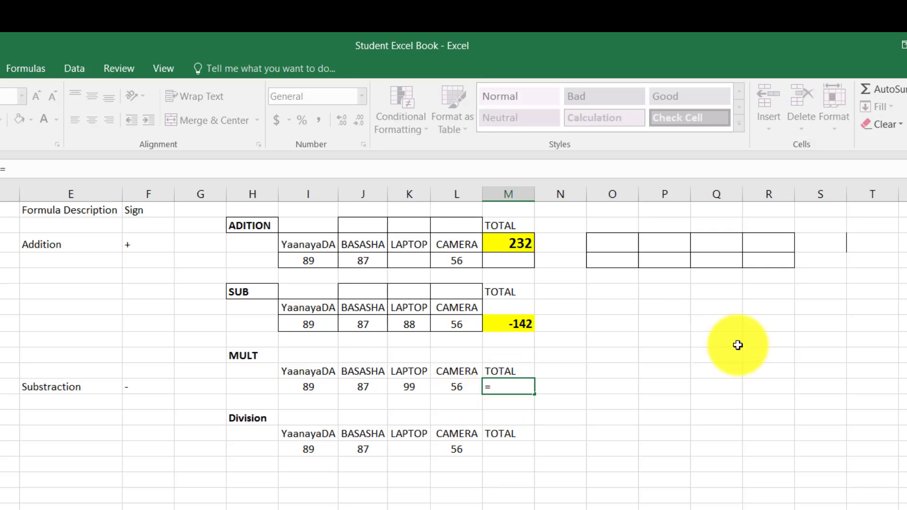
type("I8")
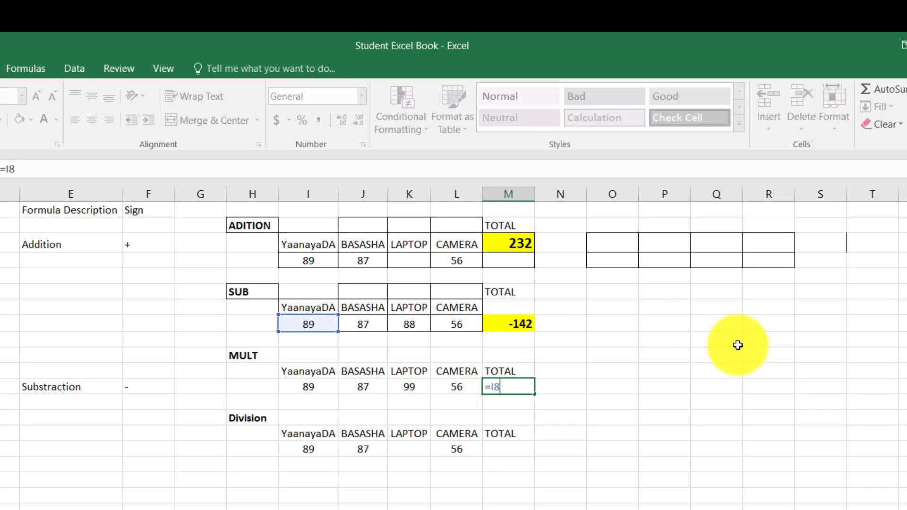
key("BackSpace")
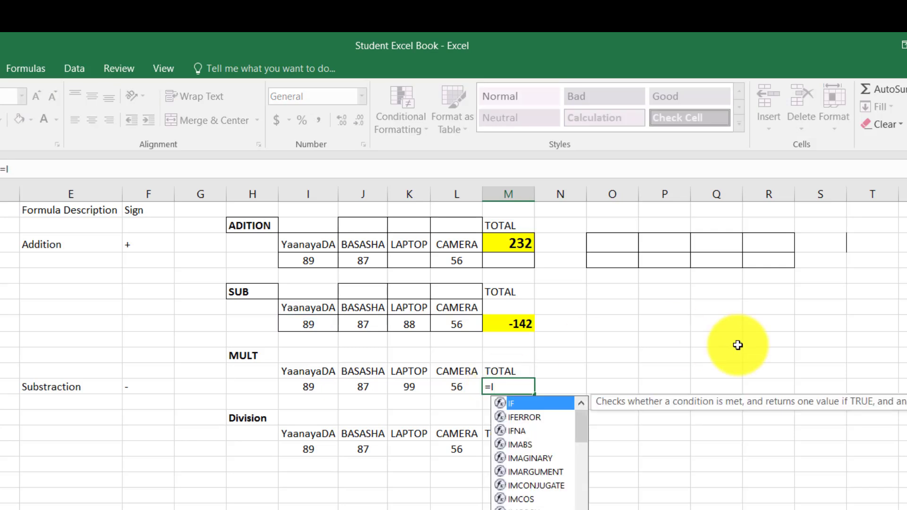
left_click(319, 389)
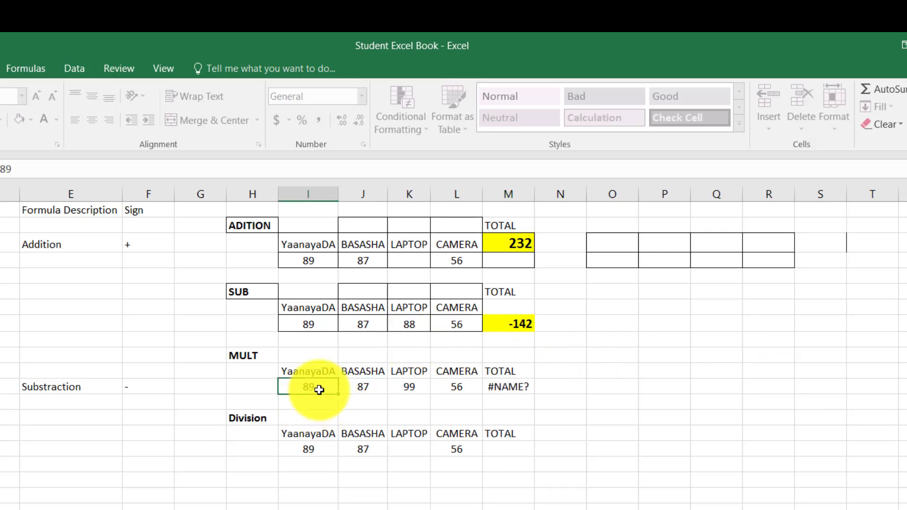
- Try to multiply the MULT table's values in cell M12 with the formula =I12*J12*K12l12, and clear the cell
left_click(505, 387)
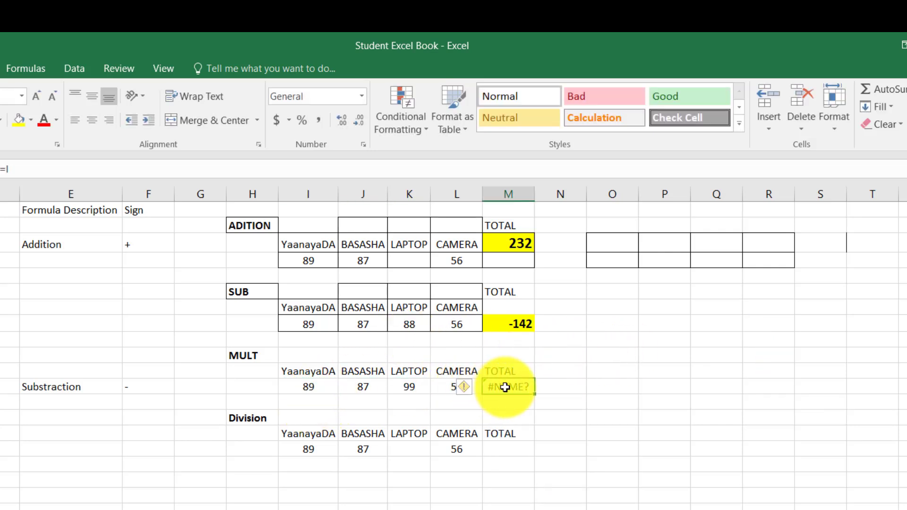
type("=")
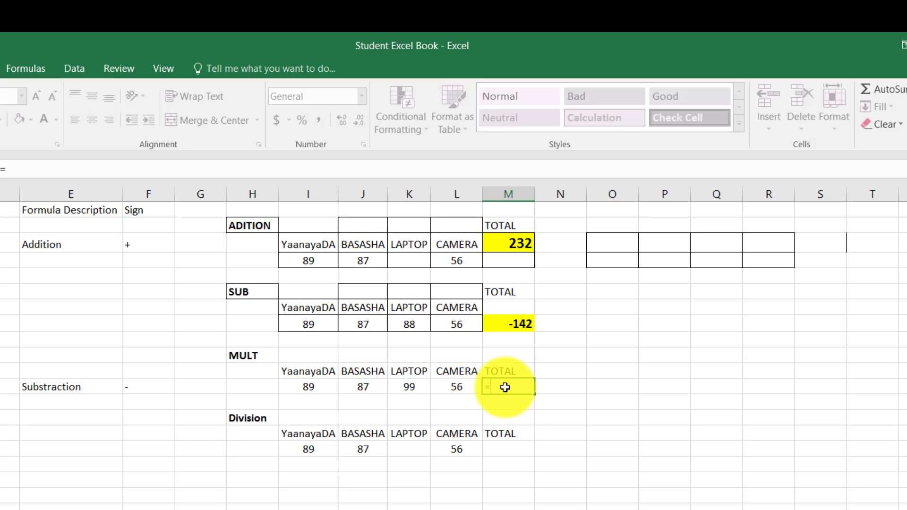
type("I12")
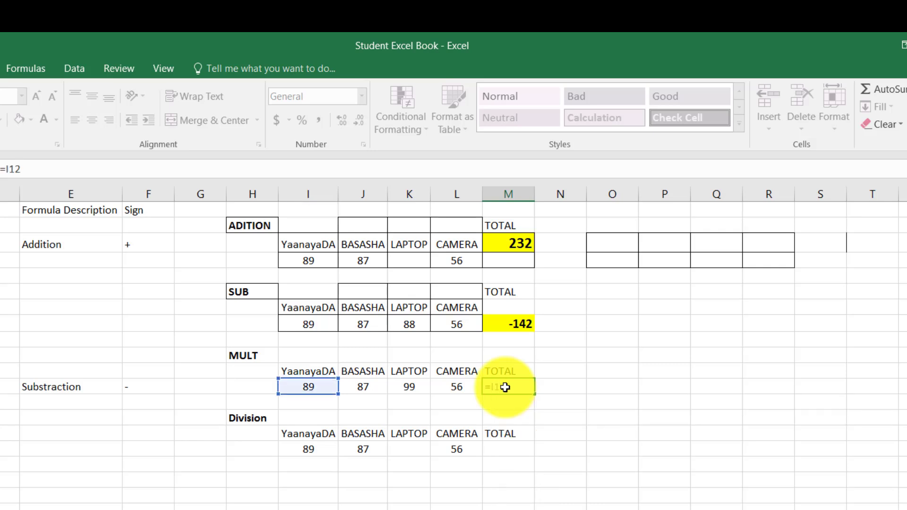
type("*")
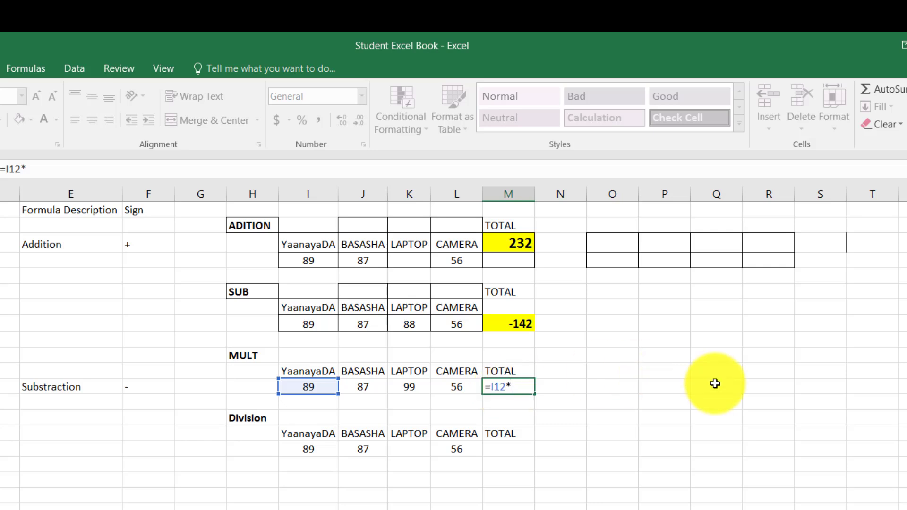
type("J12")
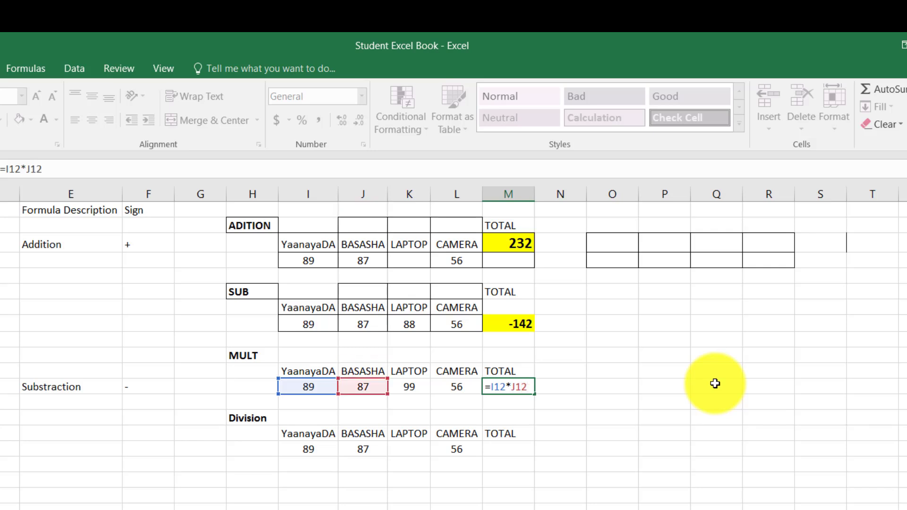
type("*K12")
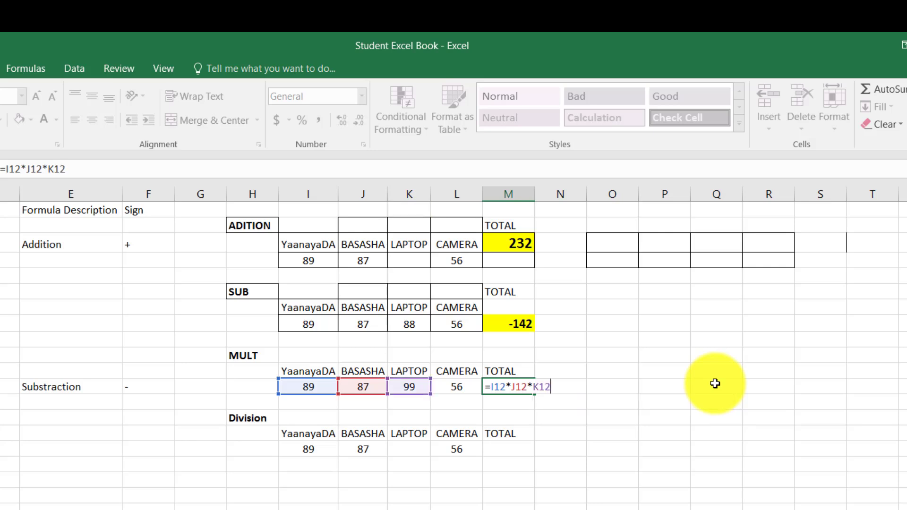
type("I12")
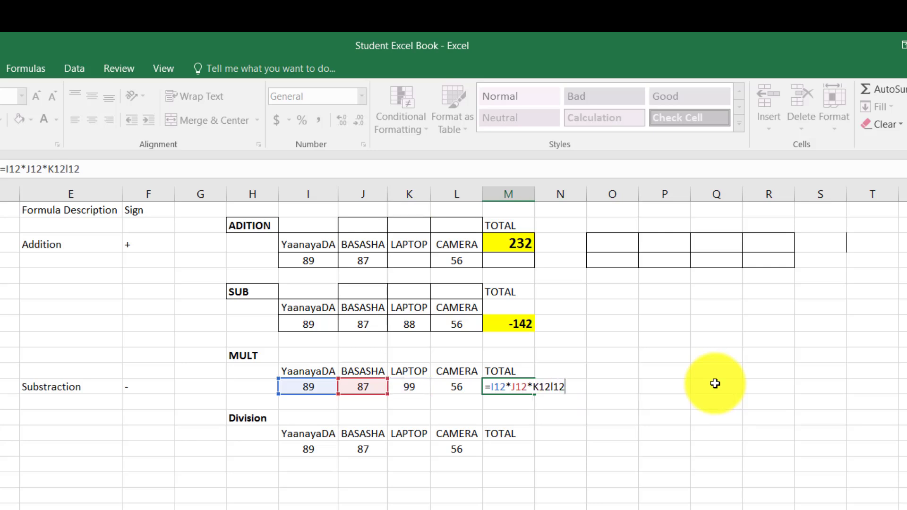
key("Return")
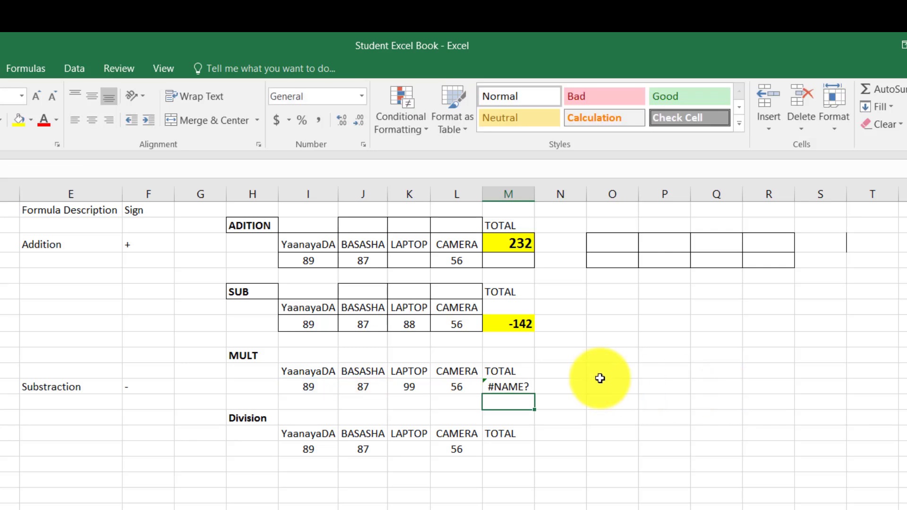
left_click(518, 385)
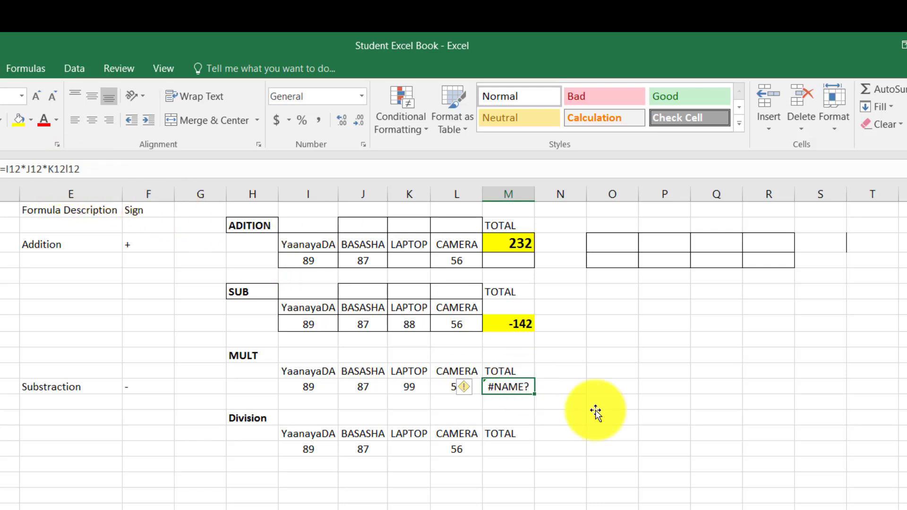
key("Delete")
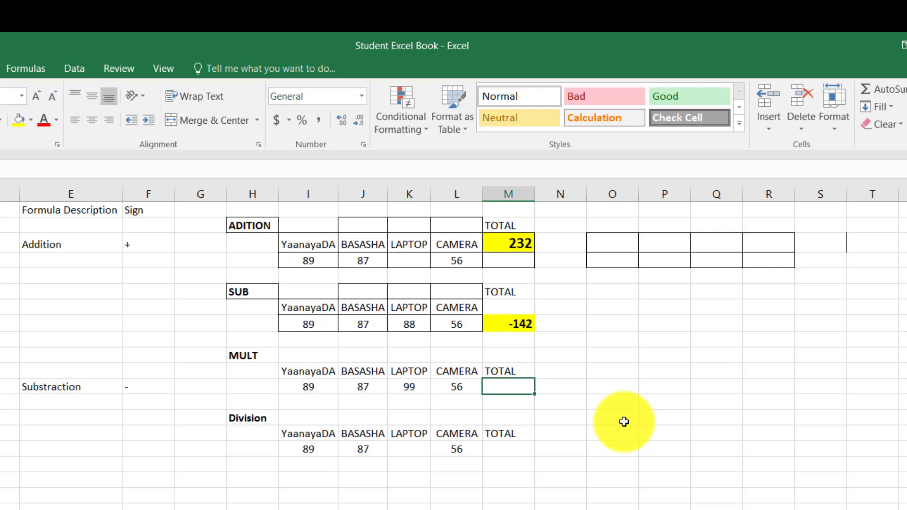
- Enter the multiplication formula =I12*J12*K12*L12 in cell M12 of the MULT table
type("=")
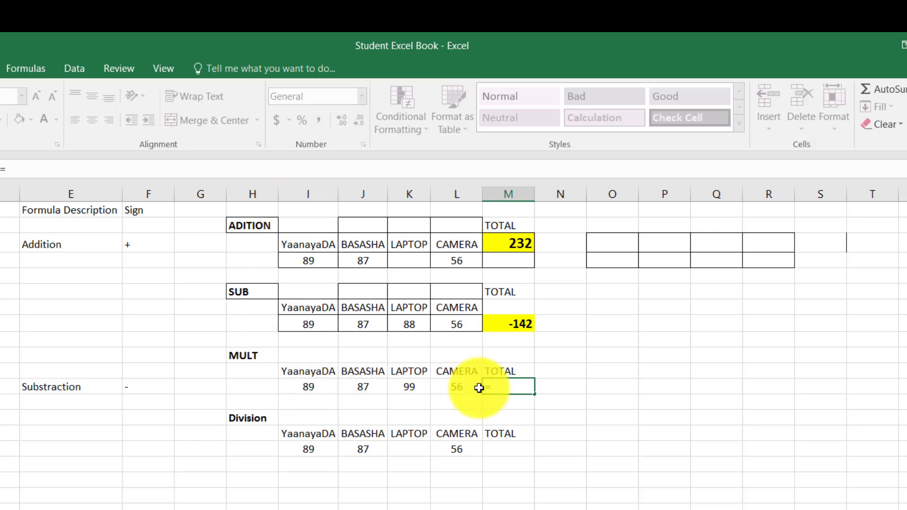
type("I")
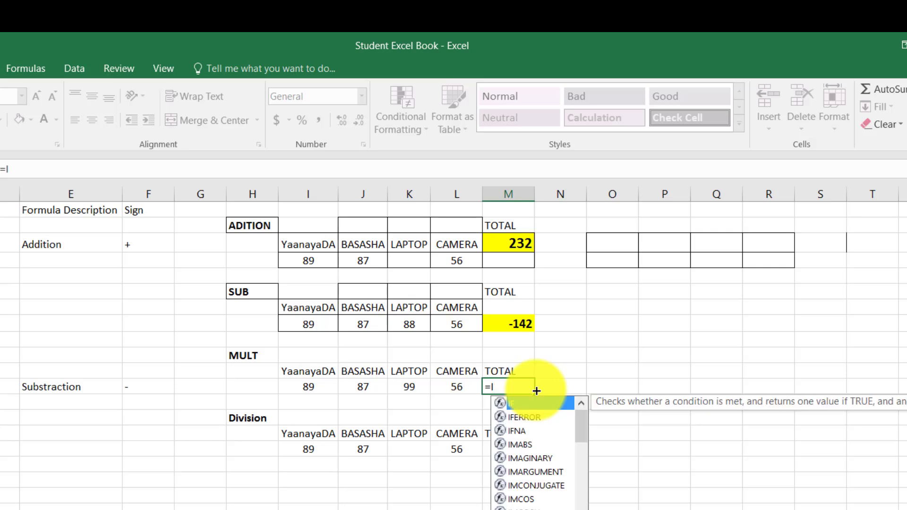
type("12")
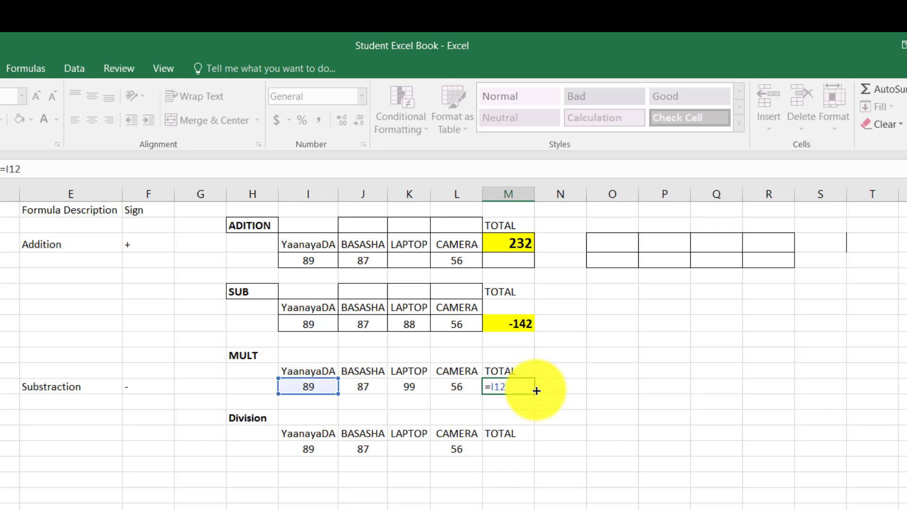
type("*J12*")
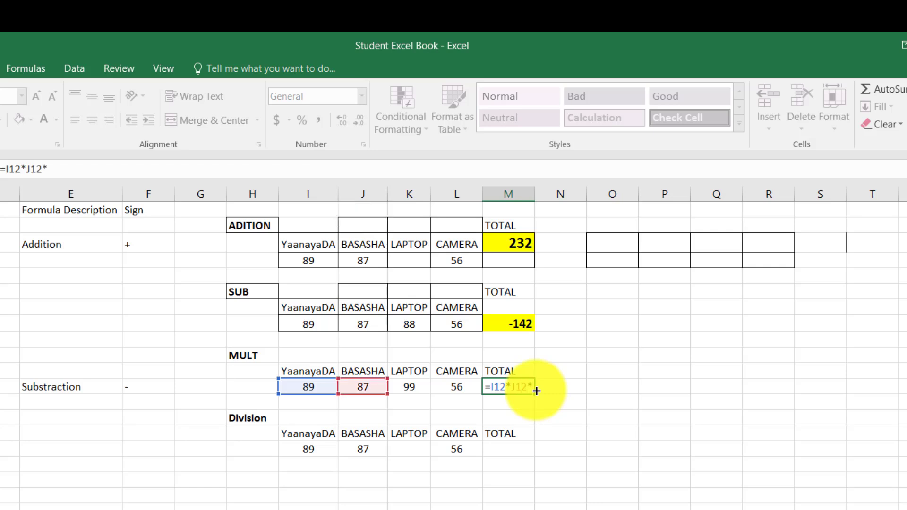
type("K128")
type("I12")
key("BackSpace")
key("BackSpace")
key("BackSpace")
key("BackSpace")
type("^")
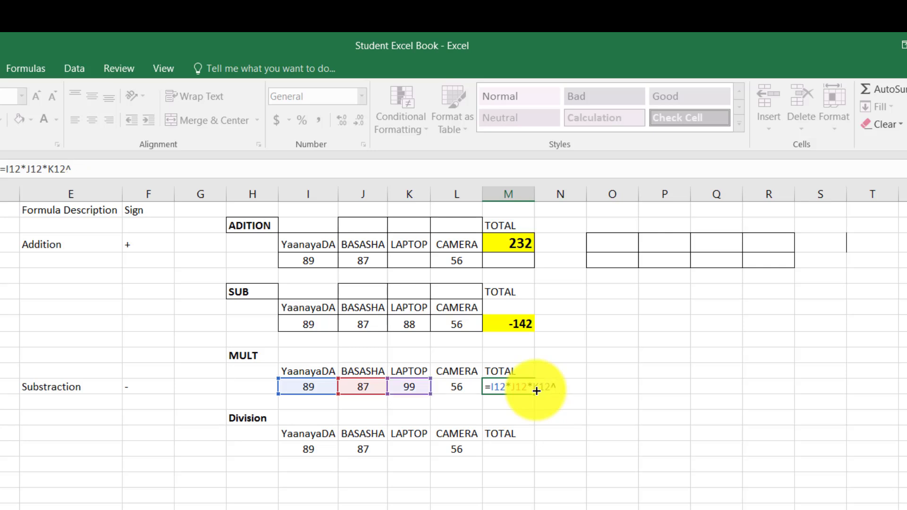
key("BackSpace")
type("*")
type("l12")
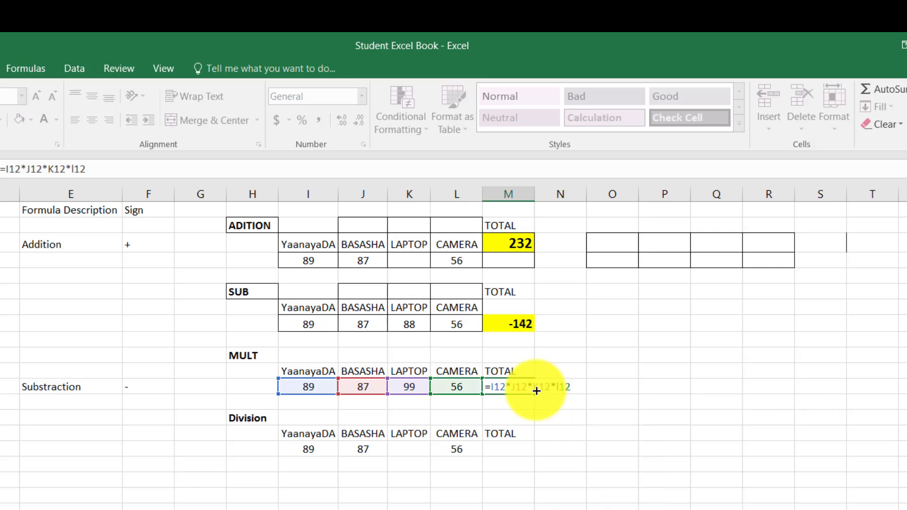
key("Return")
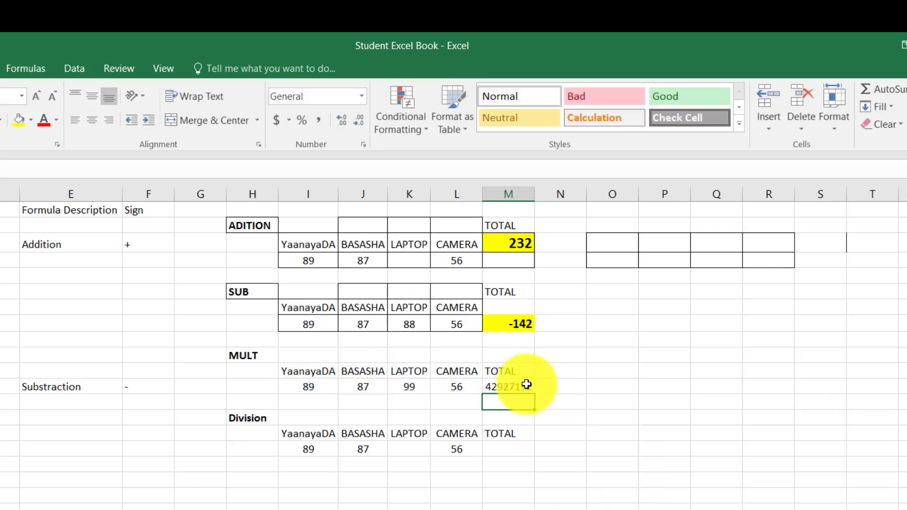
- Format the MULT result in M12 with a yellow fill, bold text and a larger font
left_click(522, 381)
left_click(17, 118)
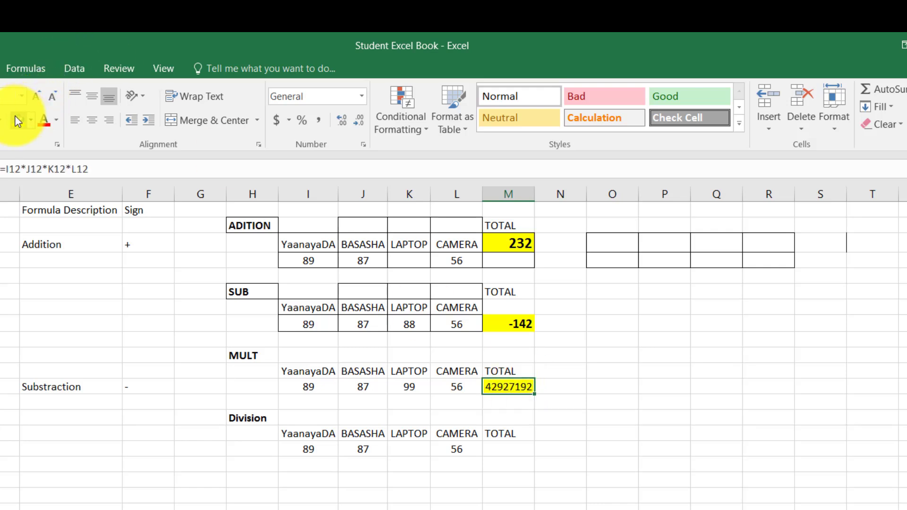
key("ctrl+b")
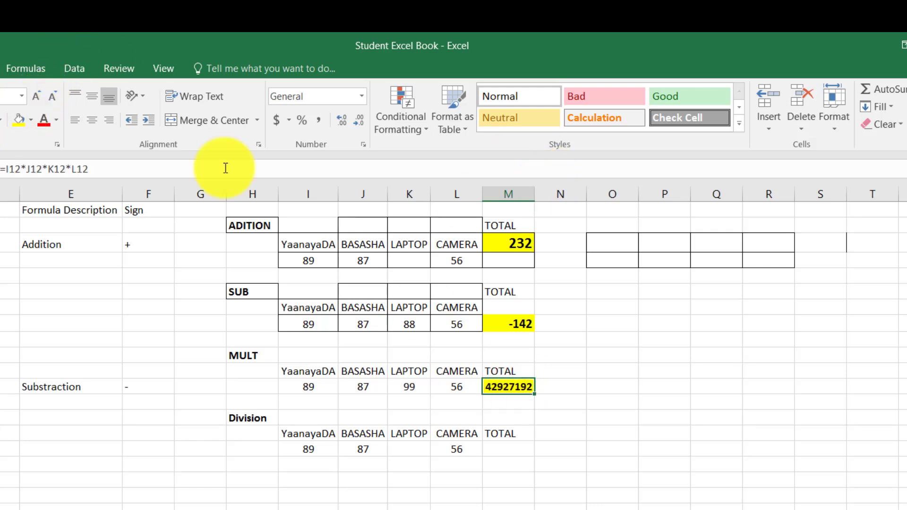
left_click(35, 97)
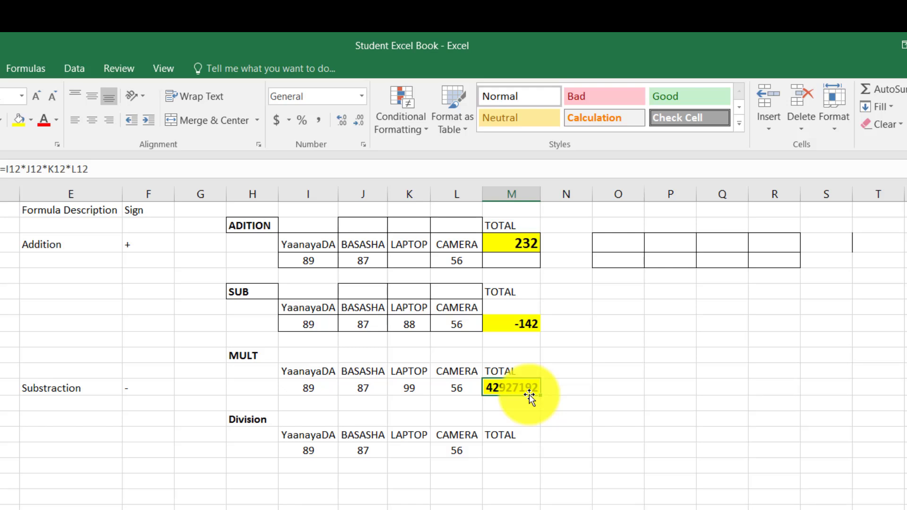
- Enter the division formula =I16/J16/K16/L16 in cell M16 of the Division table
key("Down")
key("Down")
key("Down")
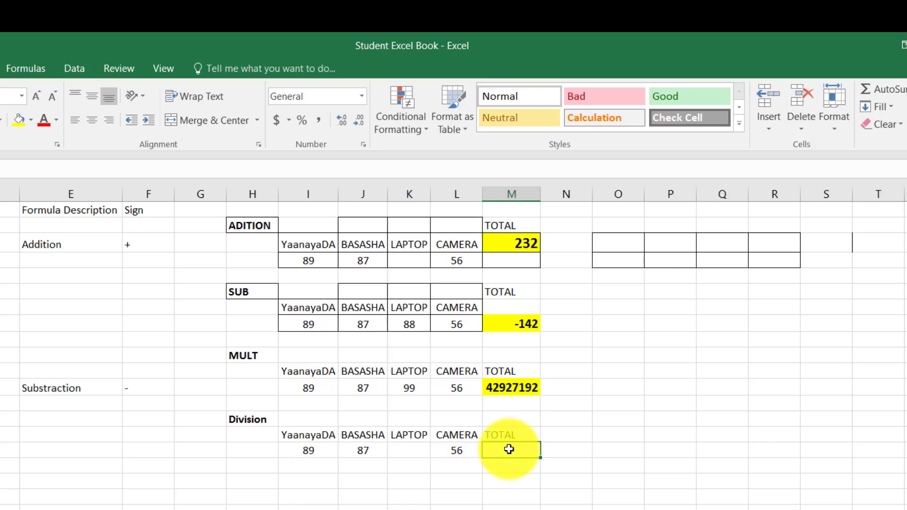
type("=")
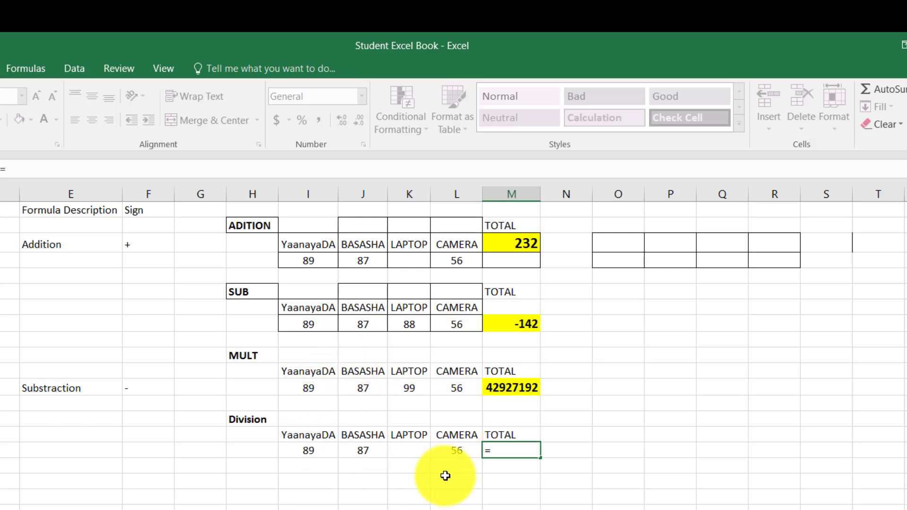
type("i")
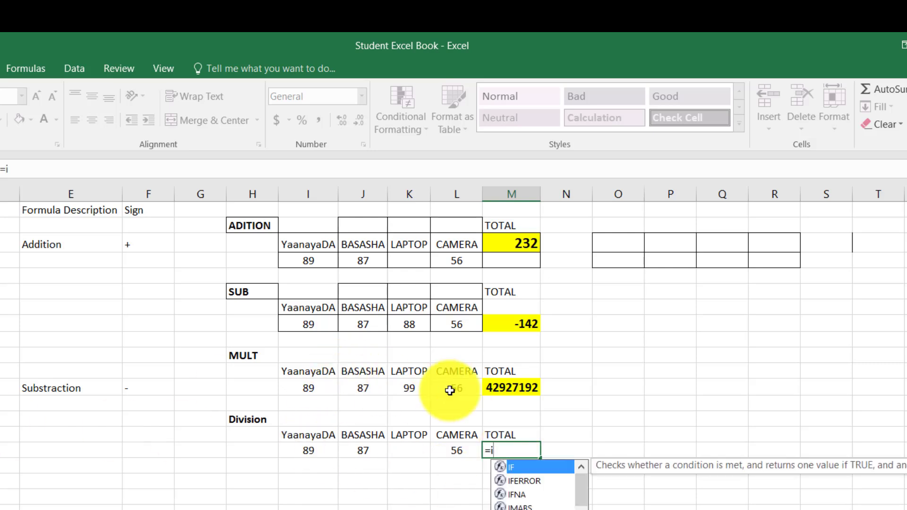
type("16/")
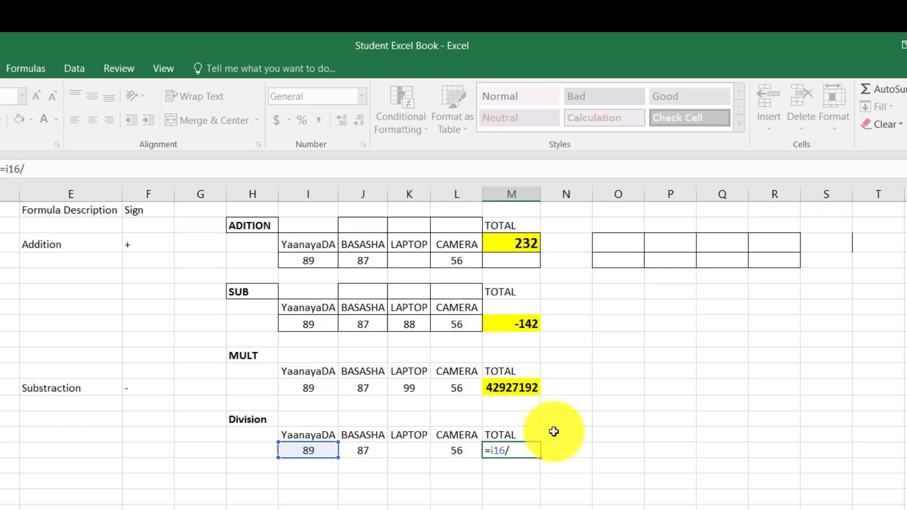
type("j12")
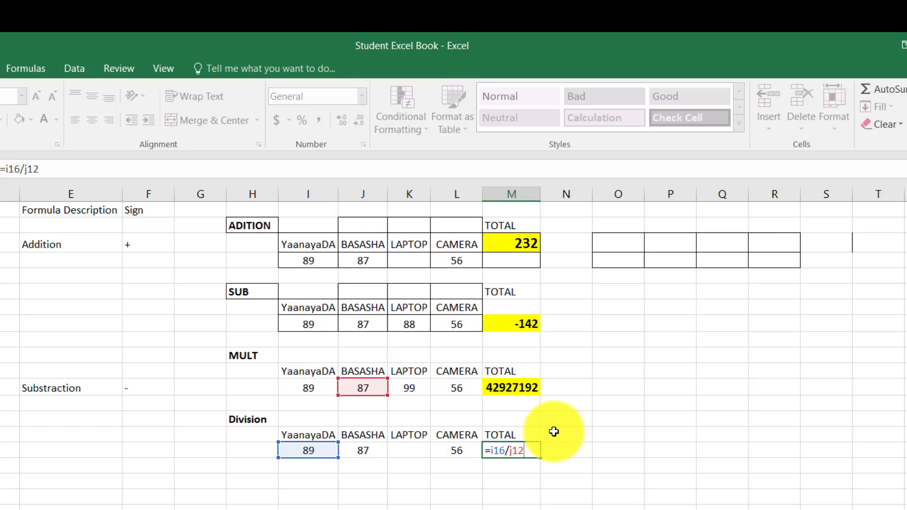
key("BackSpace")
type("6")
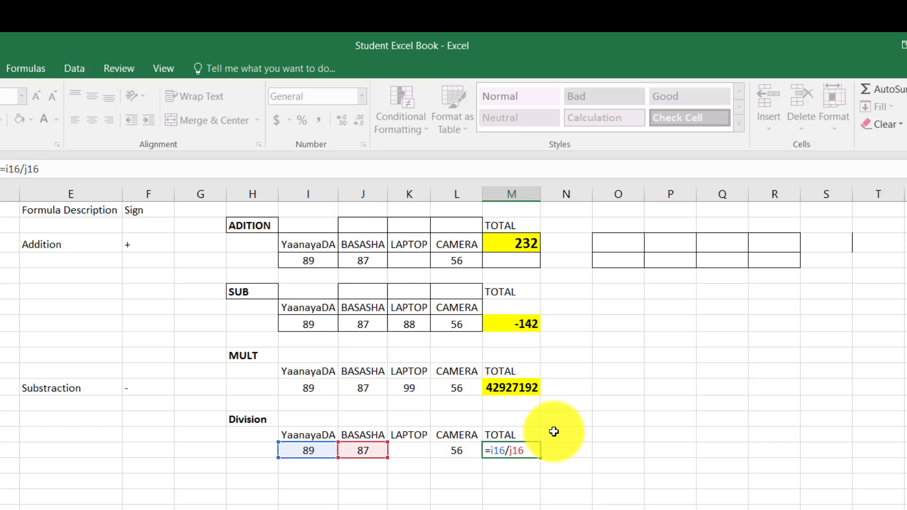
type("/k12")
key("BackSpace")
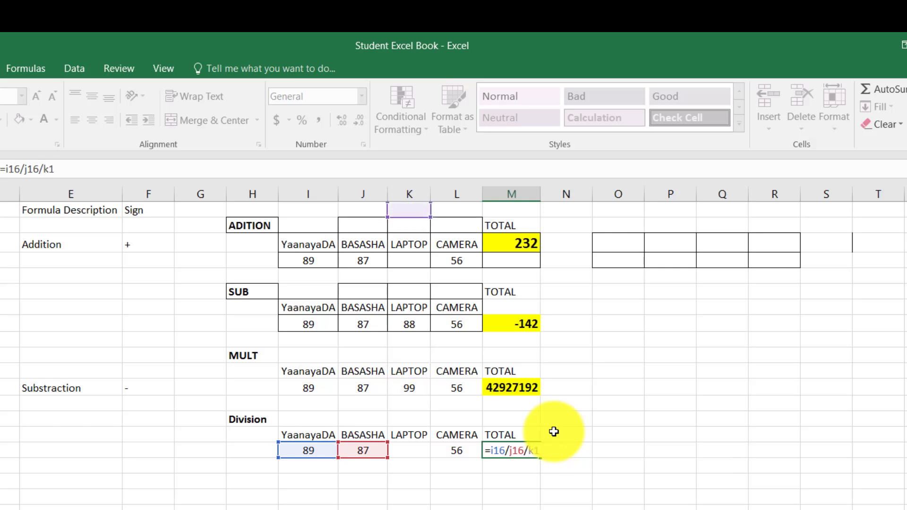
type("6/")
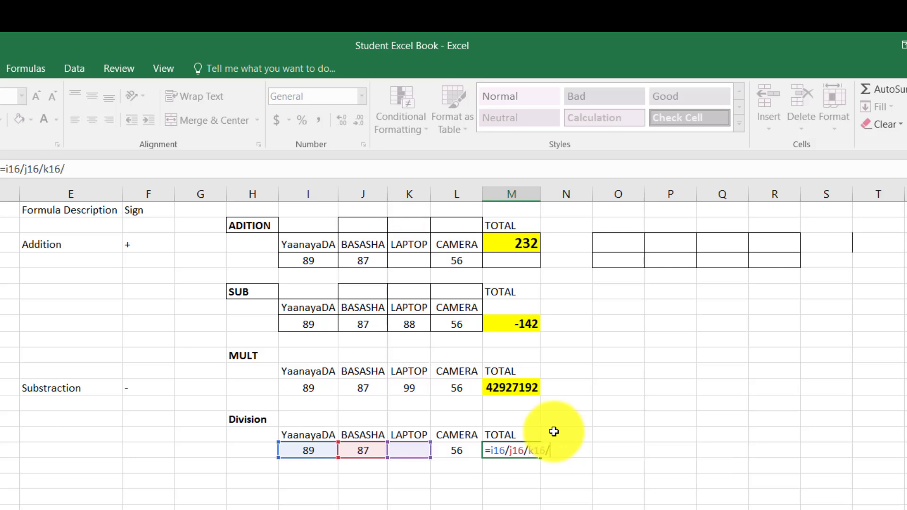
type("l16")
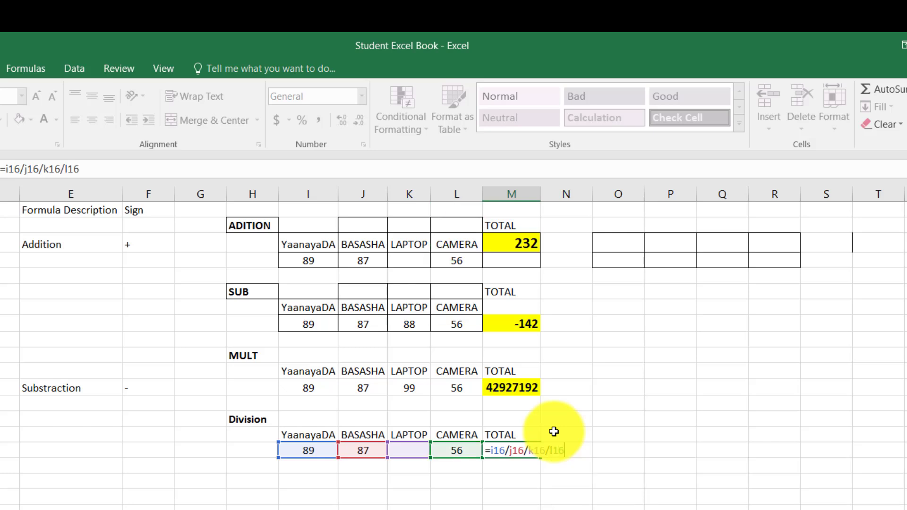
key("Return")
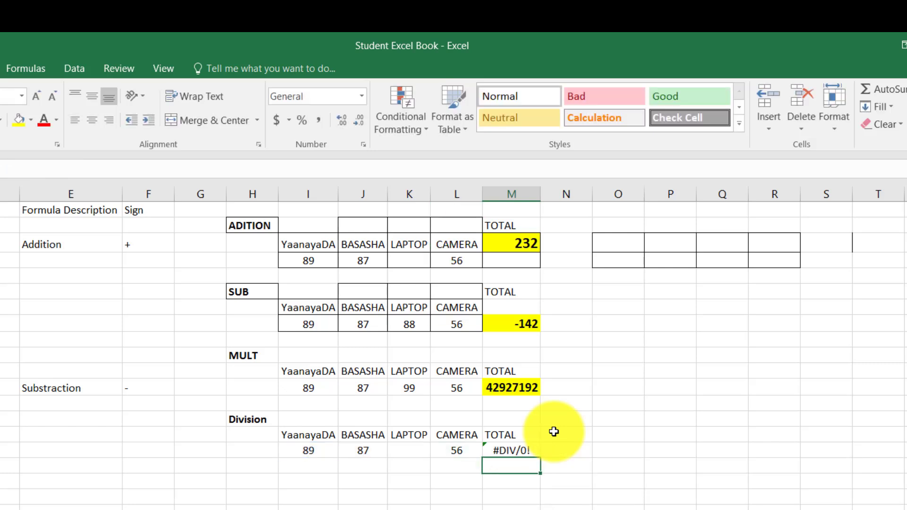
- Enter 100 as the LAPTOP value in cell K16 of the Division table
left_click(406, 448)
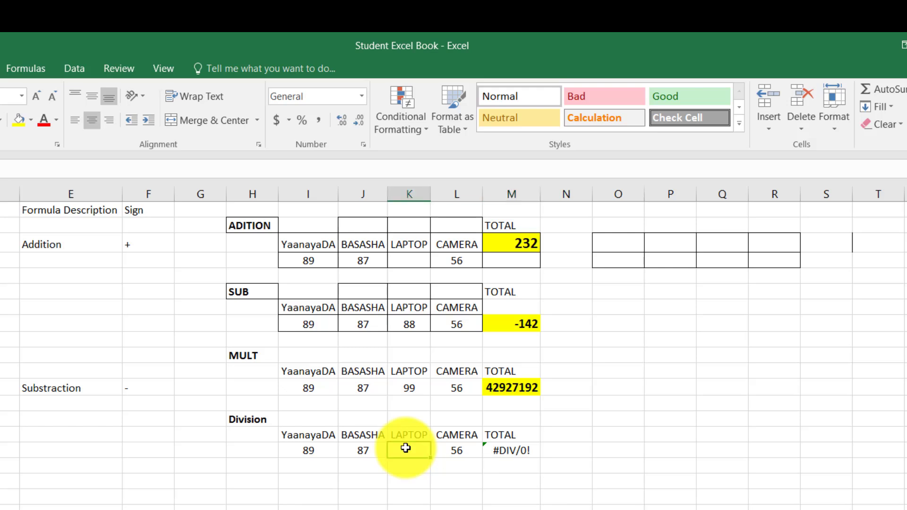
type("100")
left_click(631, 507)
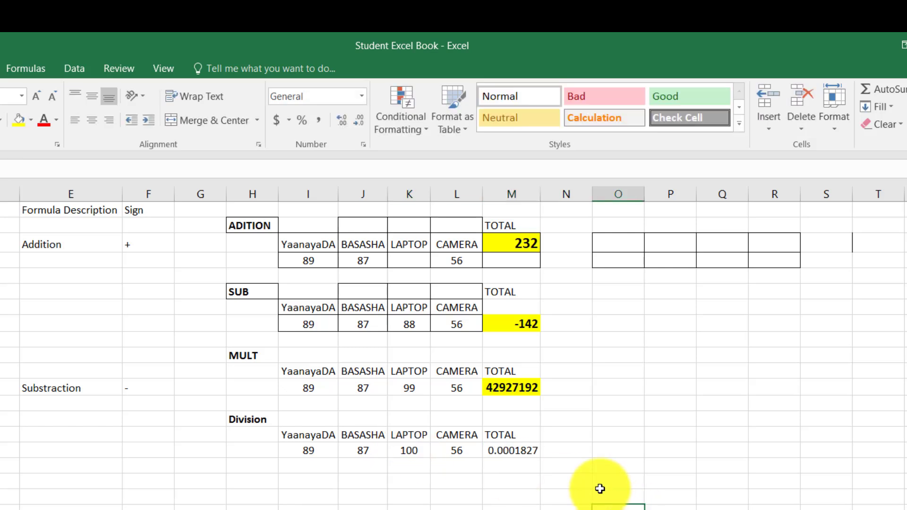
- Clear the LAPTOP value in cell K16 of the Division table and enter 99 instead
left_click(424, 452)
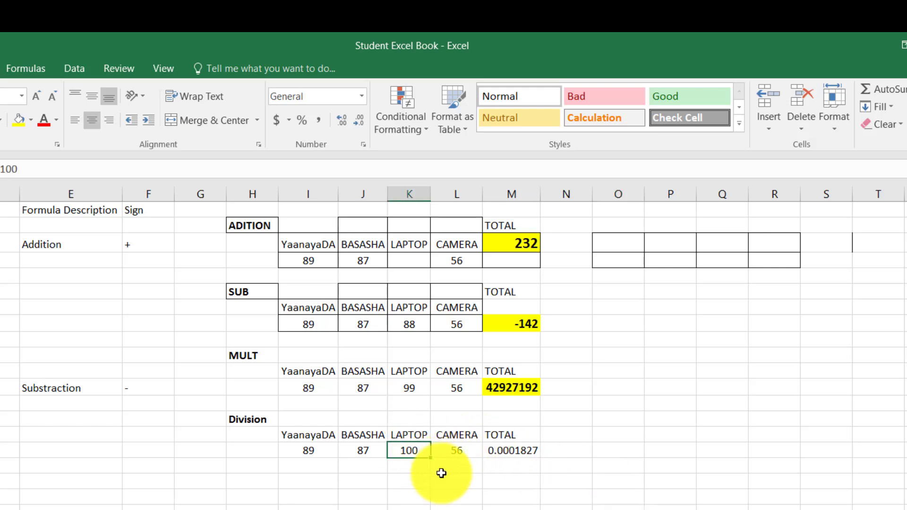
key("Delete")
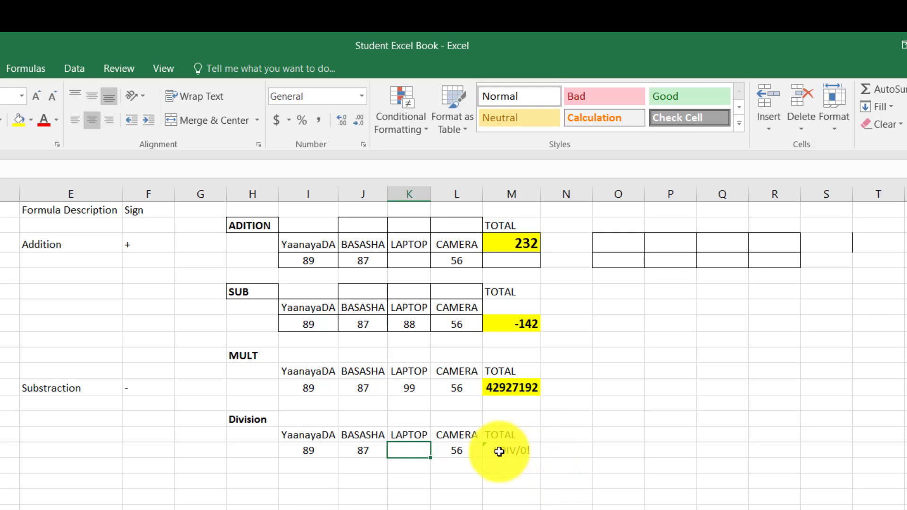
type("99")
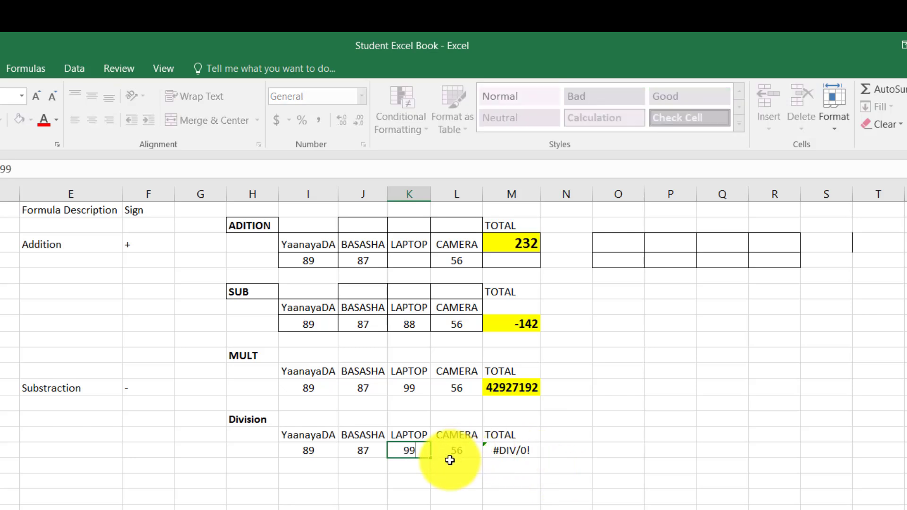
left_click(520, 505)
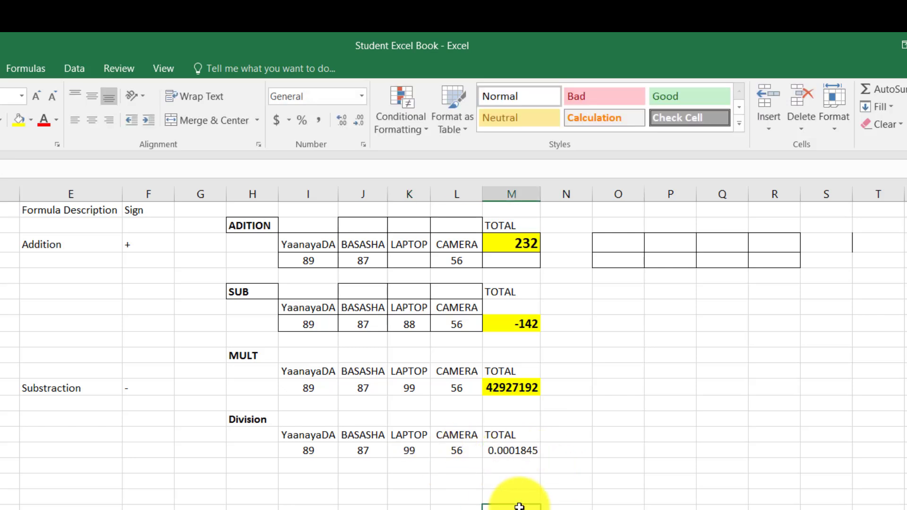
- Format the Division result in M16 as bold with a yellow fill
left_click(508, 447)
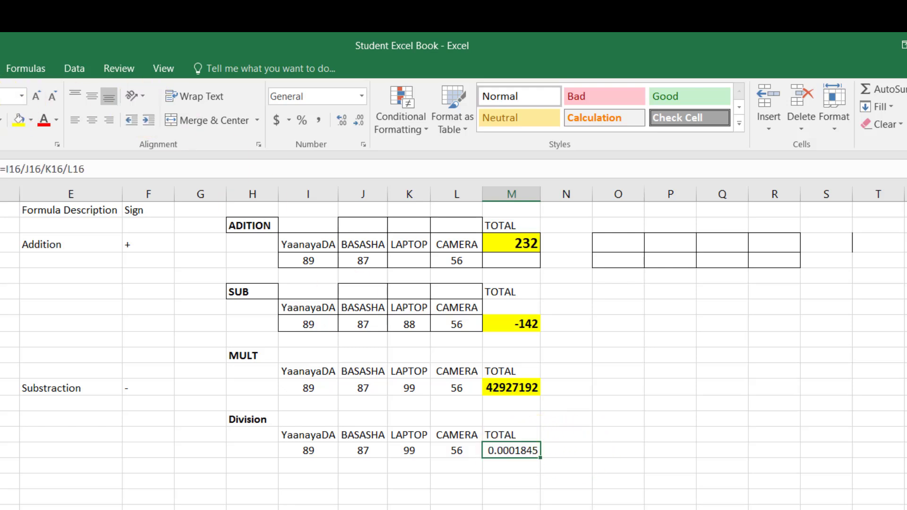
left_click(17, 121)
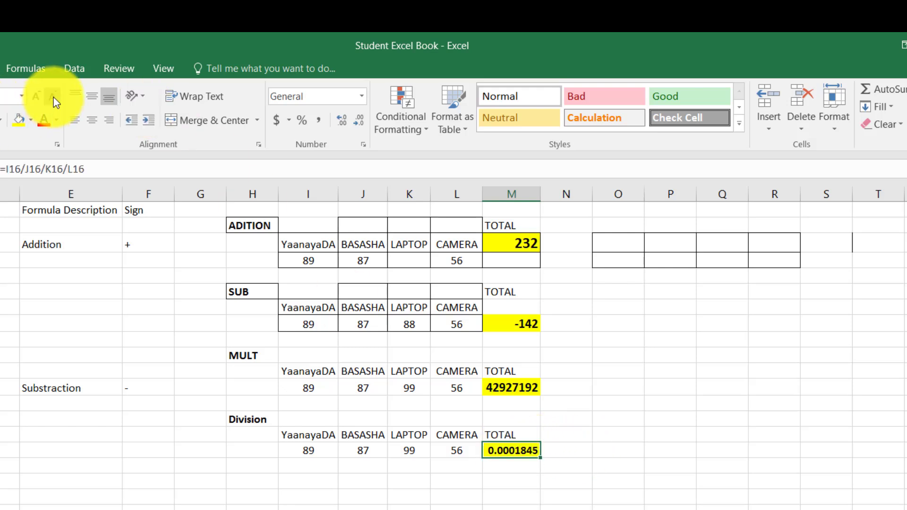
- Increase the font size of the division total in M16, and make the plus sign in F3 bold and larger
left_click(30, 96)
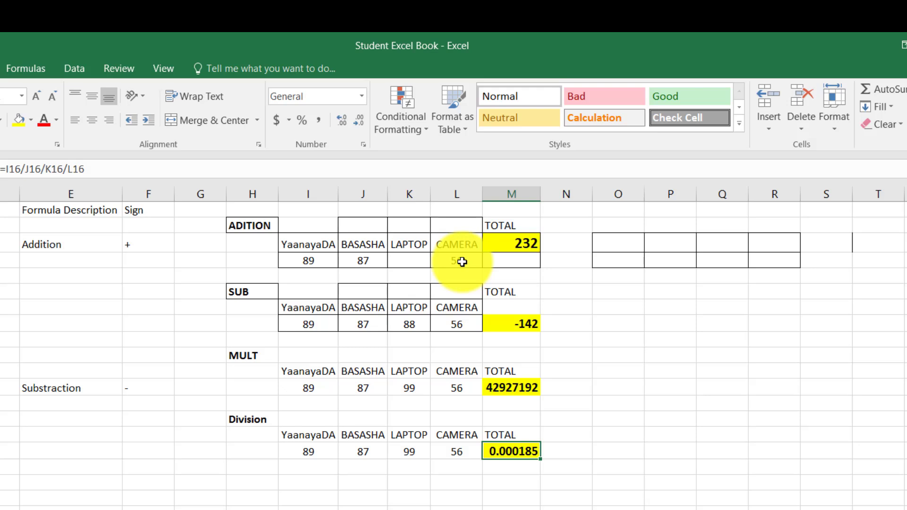
left_click(150, 241)
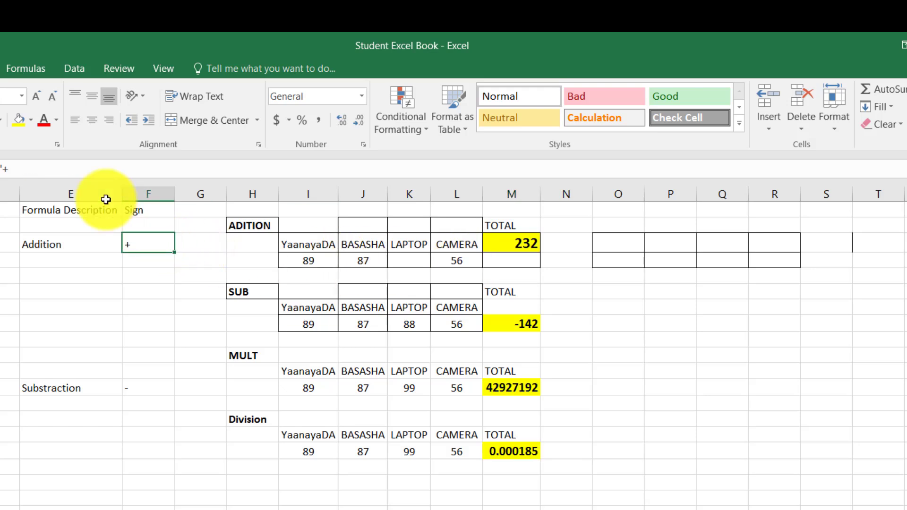
left_click(36, 96)
left_click(36, 97)
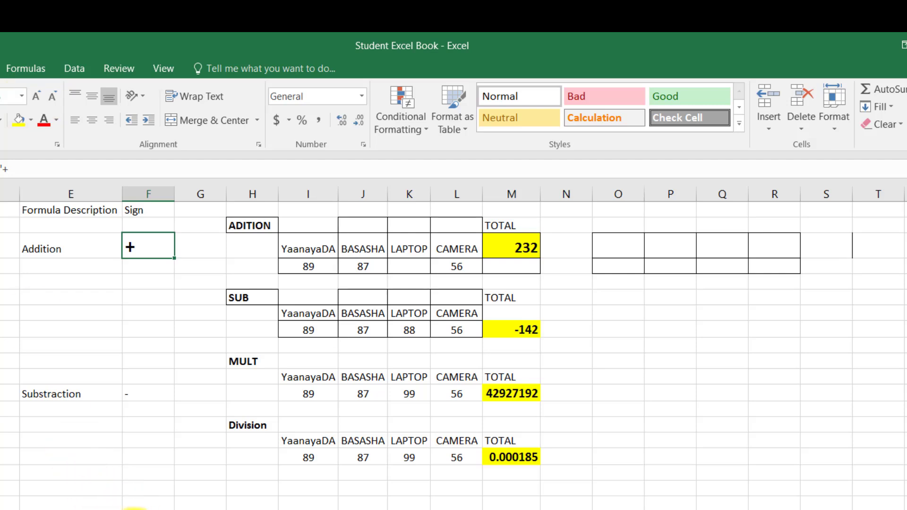
- Make the division sign in column F bold and larger, and move the Division label and its sign up to row 18
left_click(136, 509)
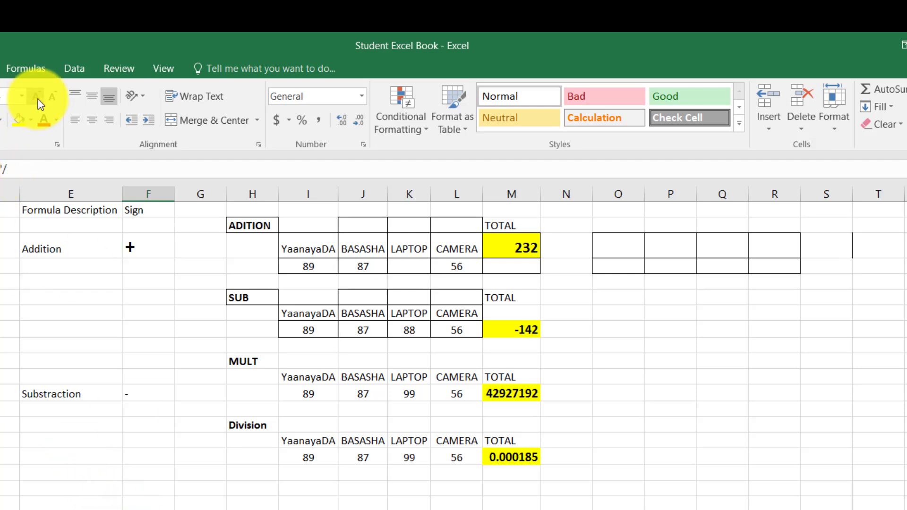
left_click(47, 508)
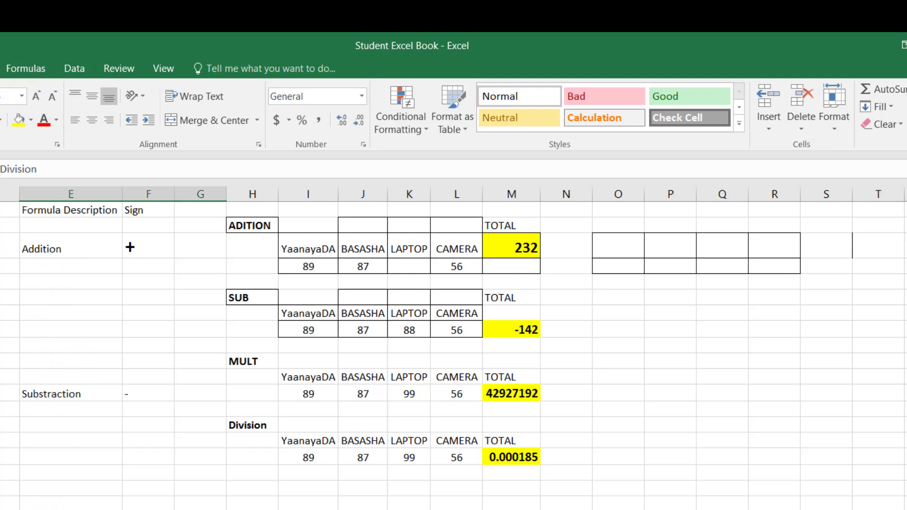
left_click_drag(116, 509, 160, 509)
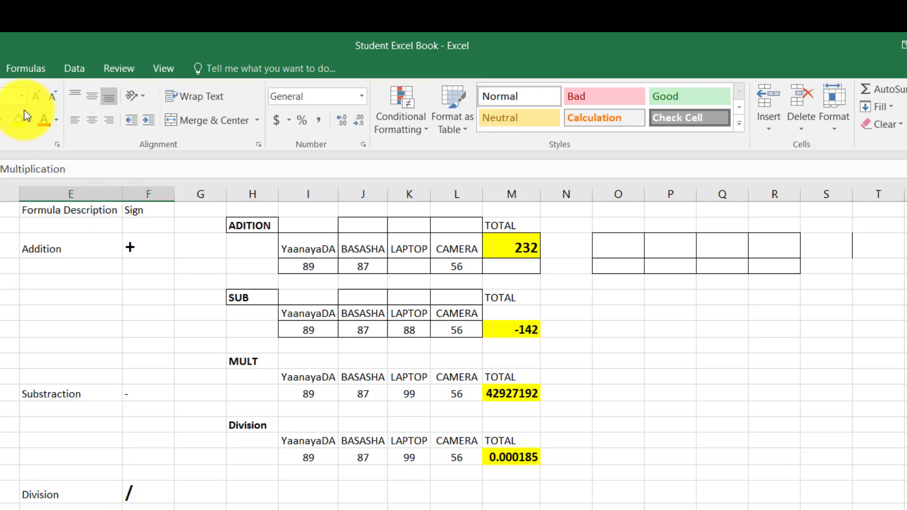
- Copy the division sign's formatting onto the multiplication sign in column F, and widen column E slightly
left_click(128, 491)
left_click(1, 123)
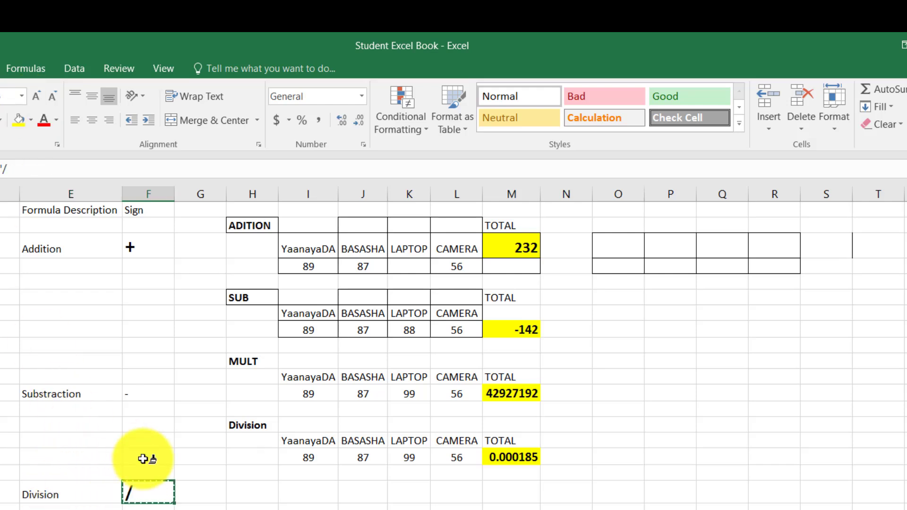
left_click(142, 509)
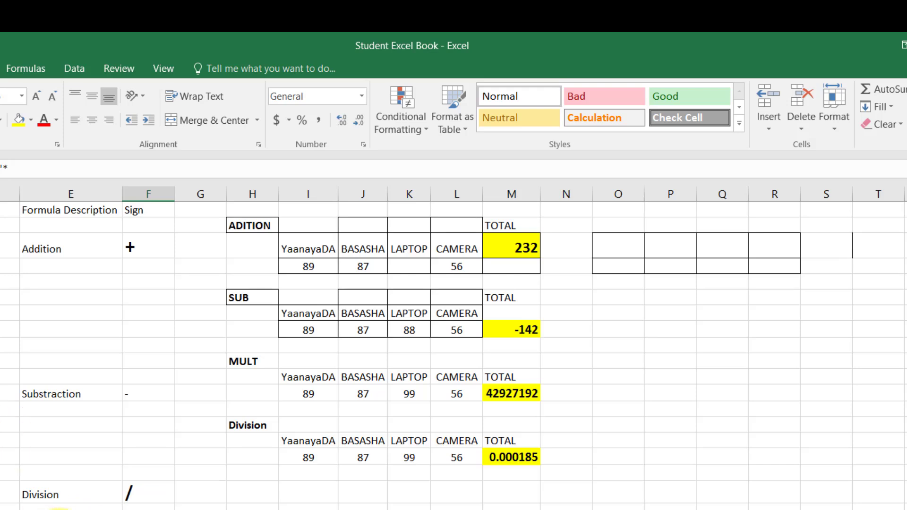
left_click(60, 509)
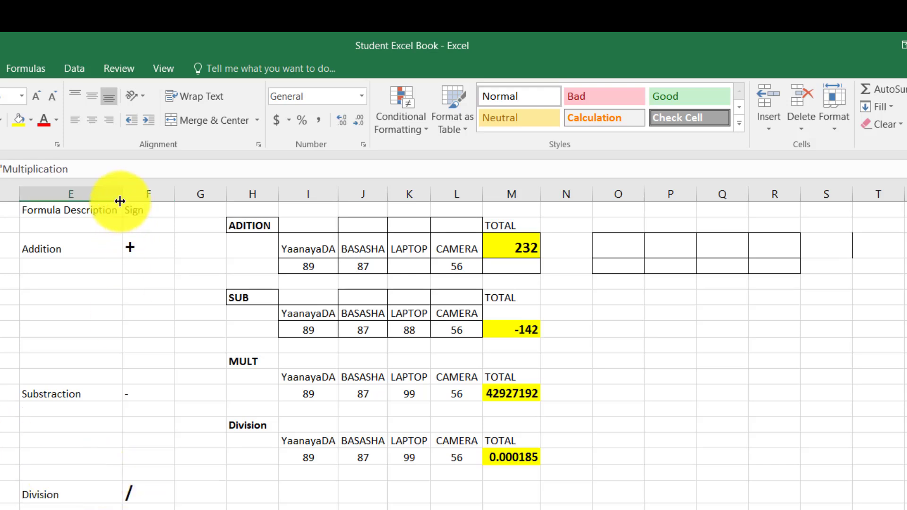
left_click_drag(122, 194, 131, 194)
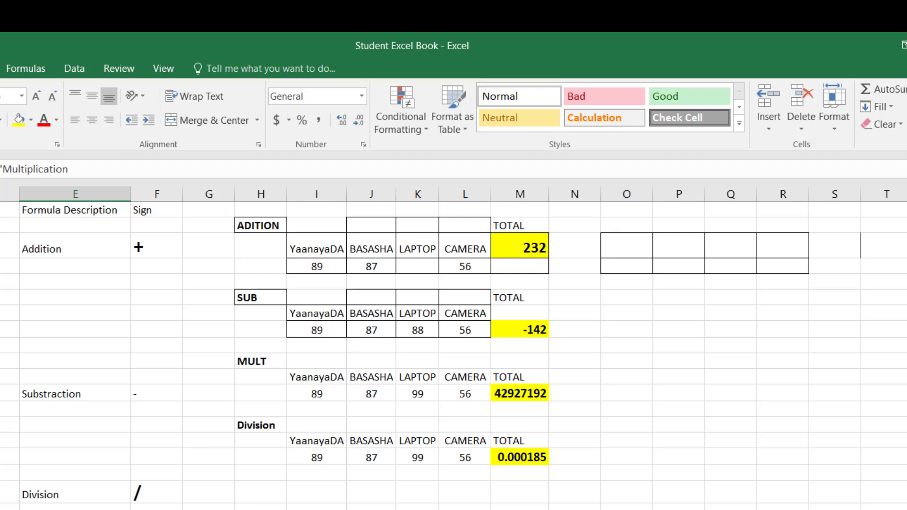
- Switch to the next, blank worksheet and enter the student's first name in cell G6
key("ctrl+Page_Down")
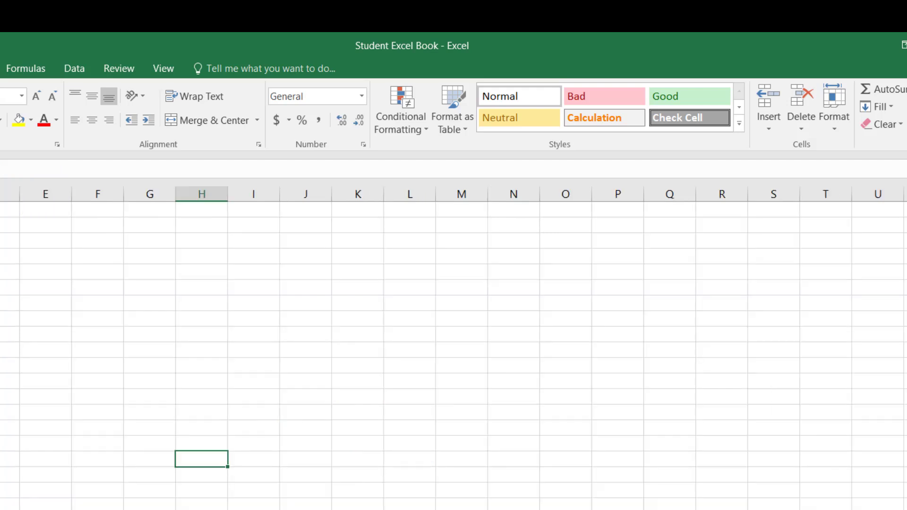
left_click(164, 291)
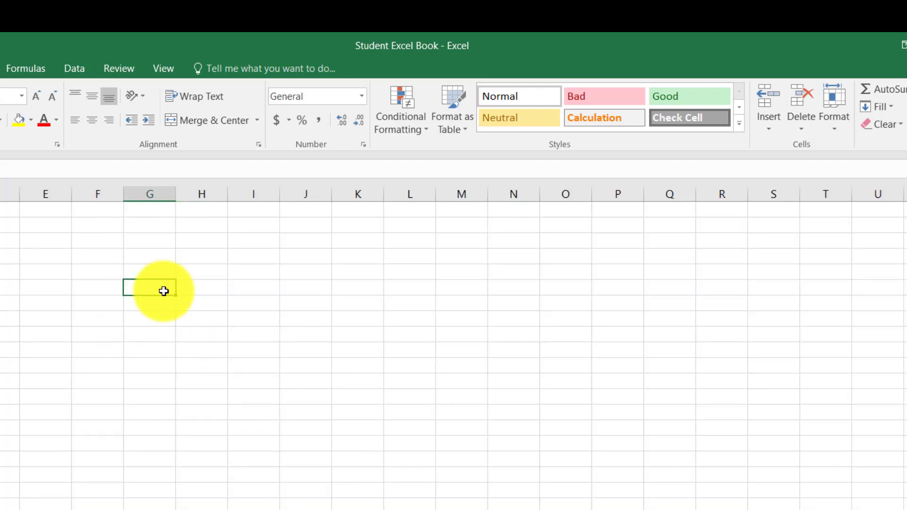
type("Liibaan")
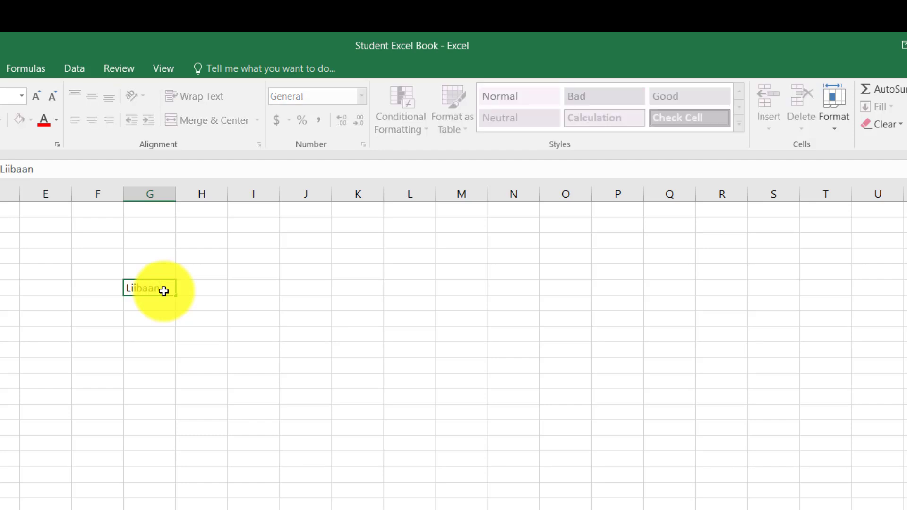
- Enter the subject heading "C-AP-C" in cell H5, above and beside the student's name
left_click(217, 270)
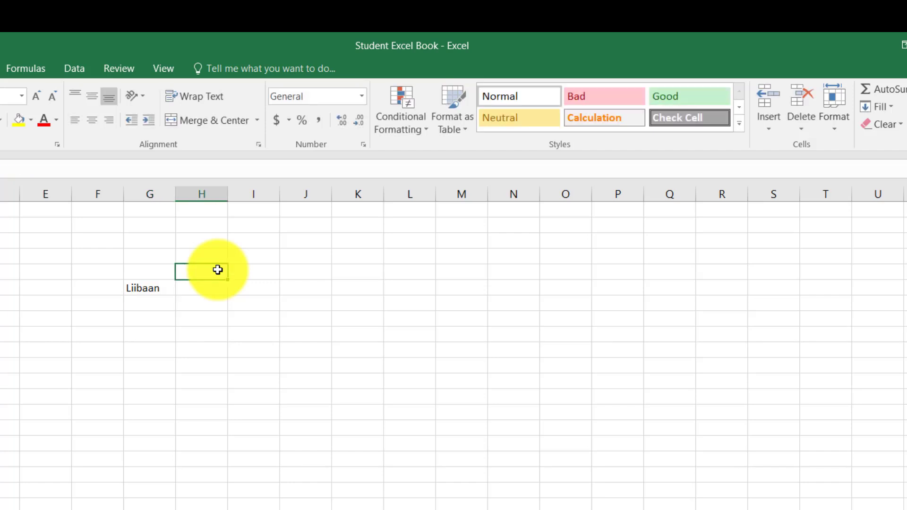
type("CCn")
key("BackSpace")
key("BackSpace")
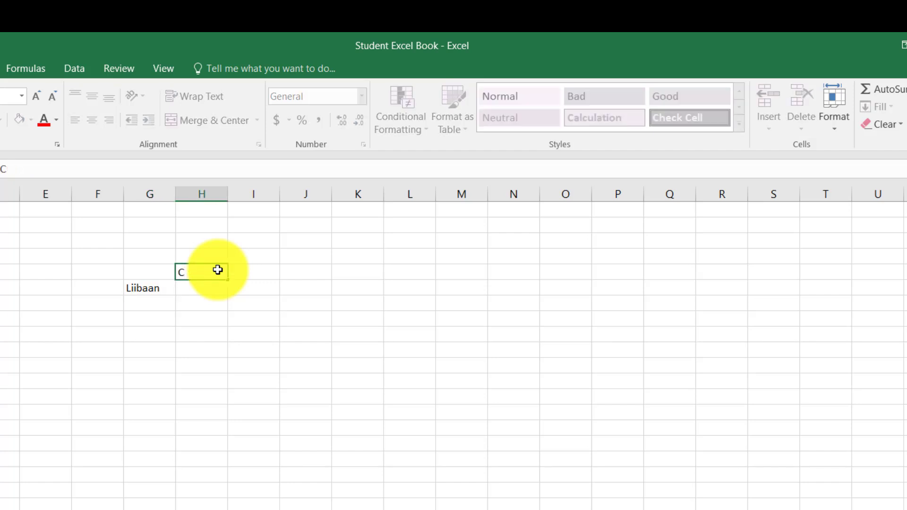
type("APC")
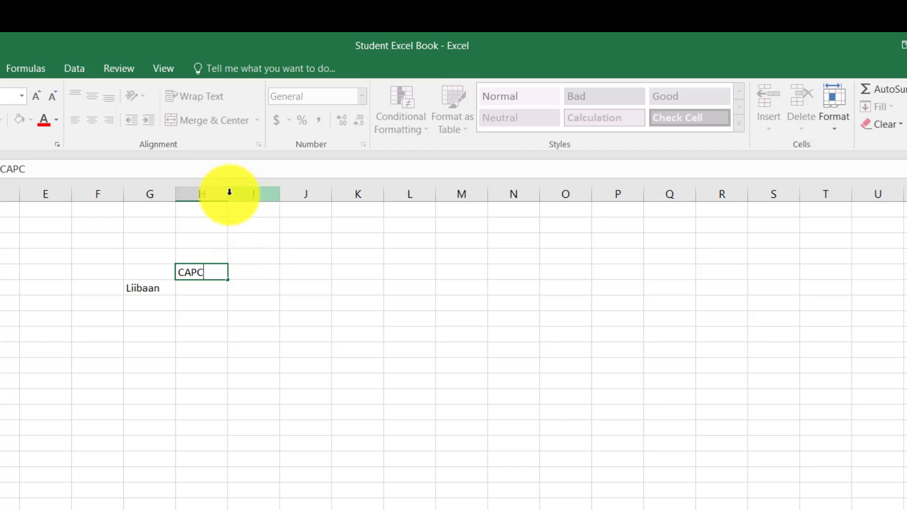
left_click(187, 271)
type("-AP")
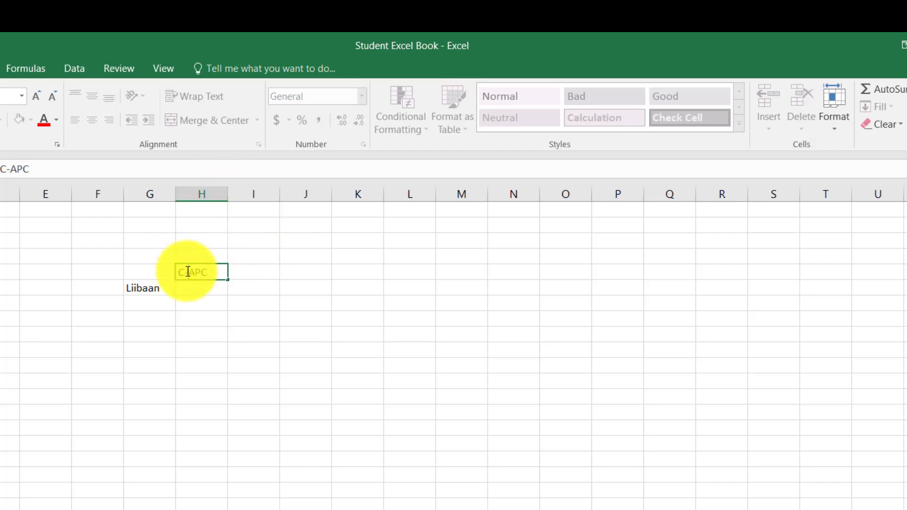
type("-")
left_click(257, 267)
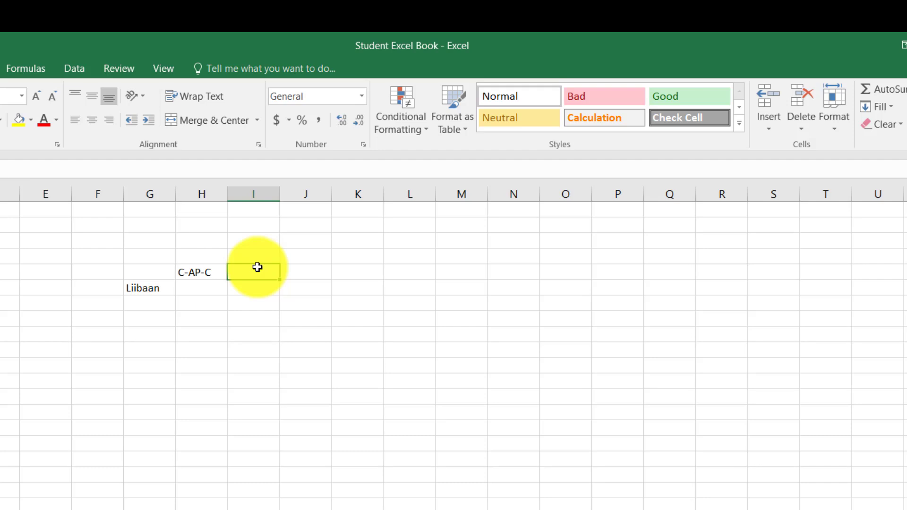
- Enter the subject heading "Java" in cell I5
left_click(325, 276)
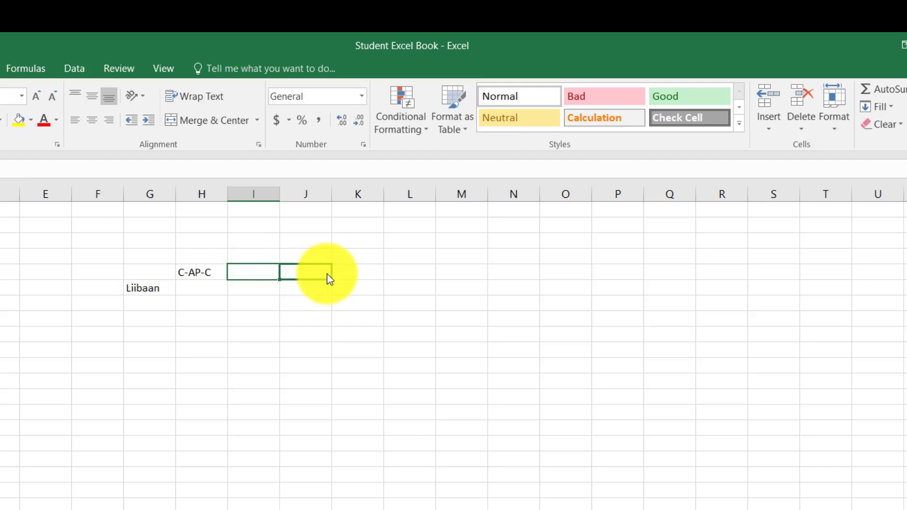
left_click(264, 274)
type("Java")
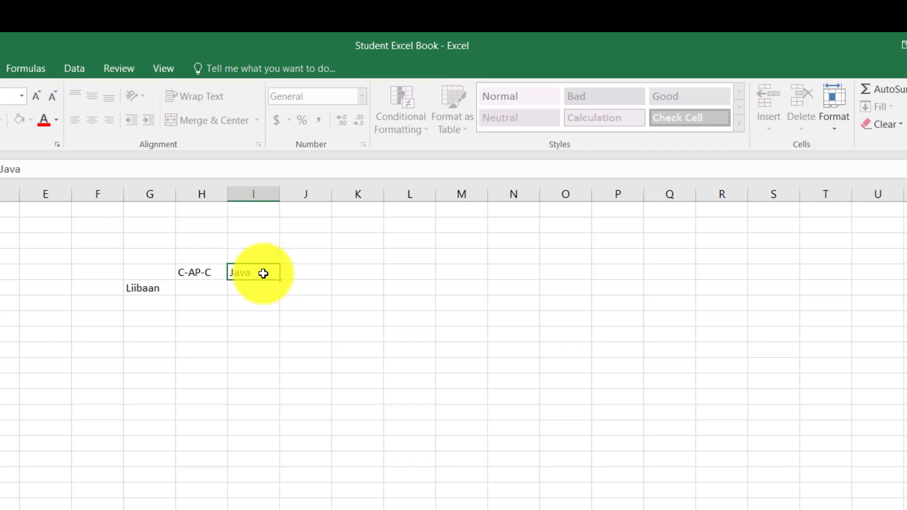
key("Tab")
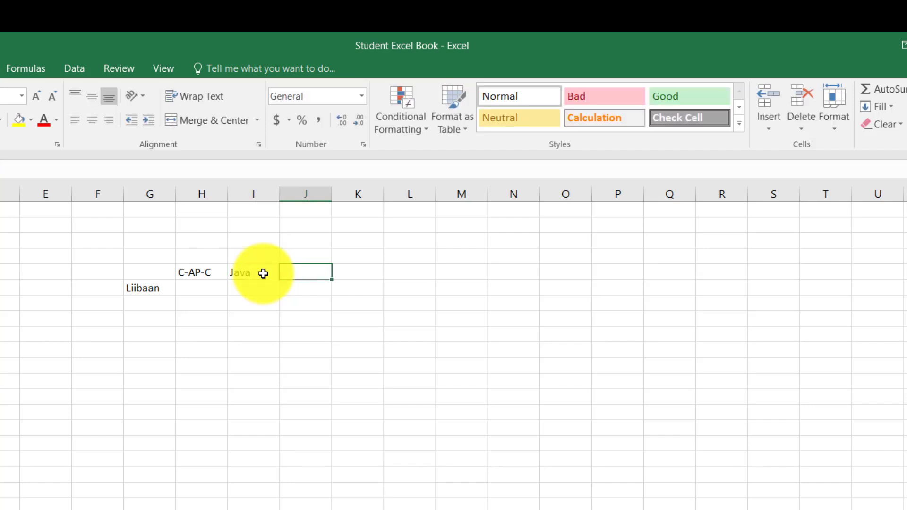
- Enter the subject heading "Web Design" in cell J5 and fit column J's width to its text
type("W")
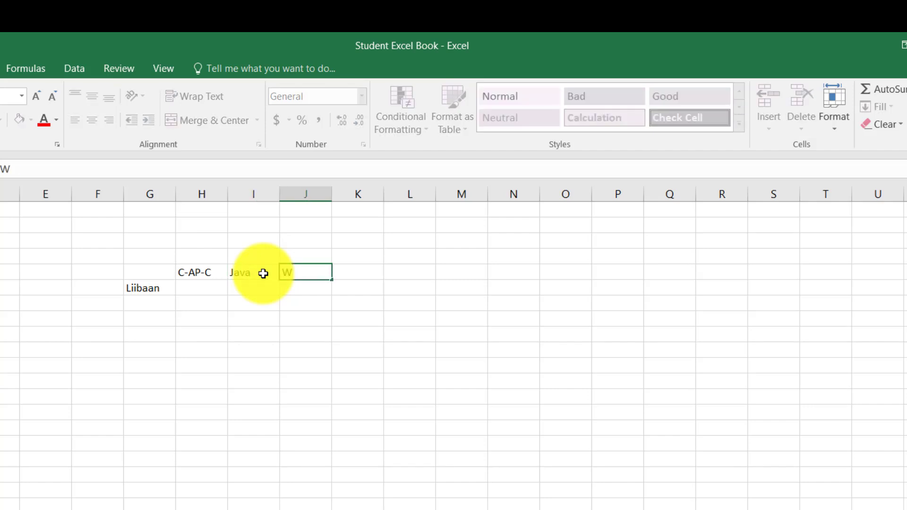
type("eb Design")
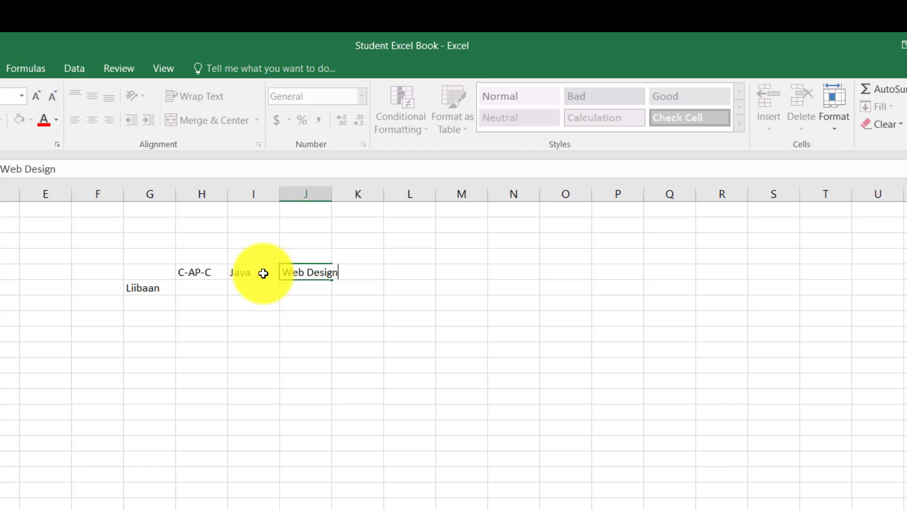
left_click(335, 194)
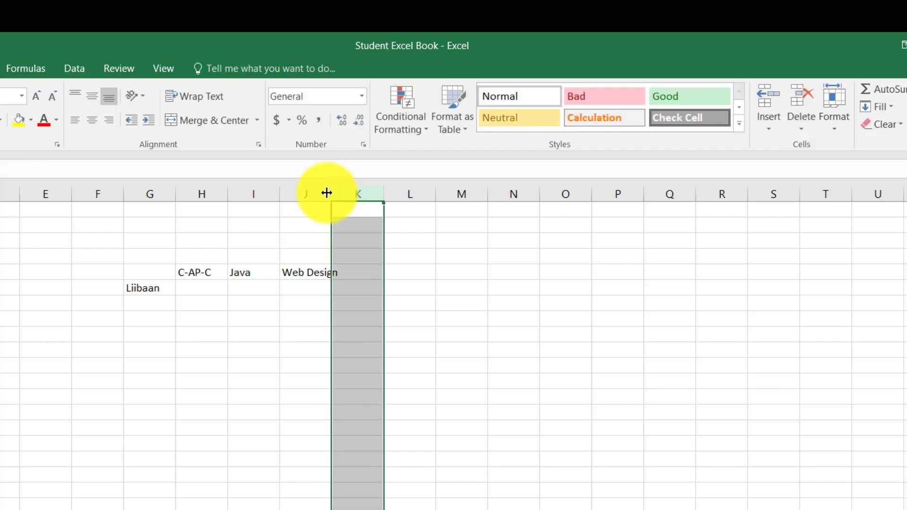
double_click(326, 192)
- Enter the subject heading "Software Eng" in cell K5 and fit column K's width to its text
left_click(371, 267)
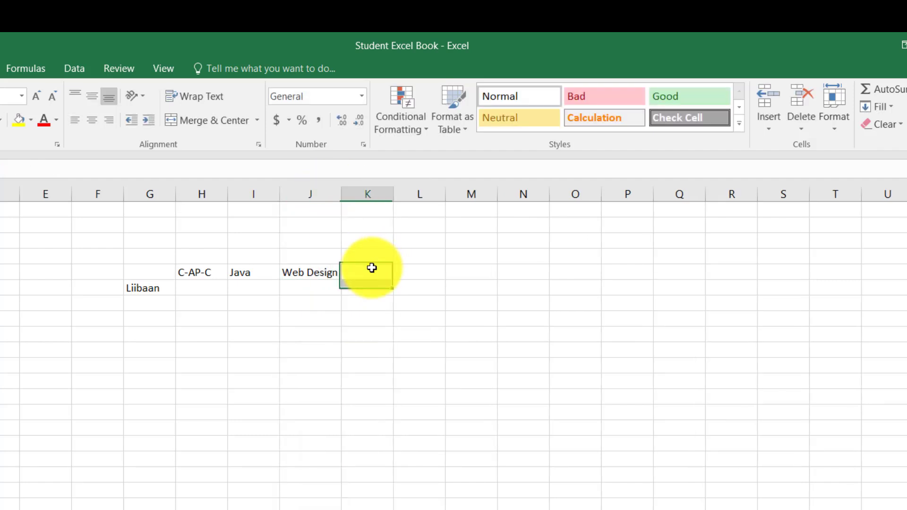
type("SOf")
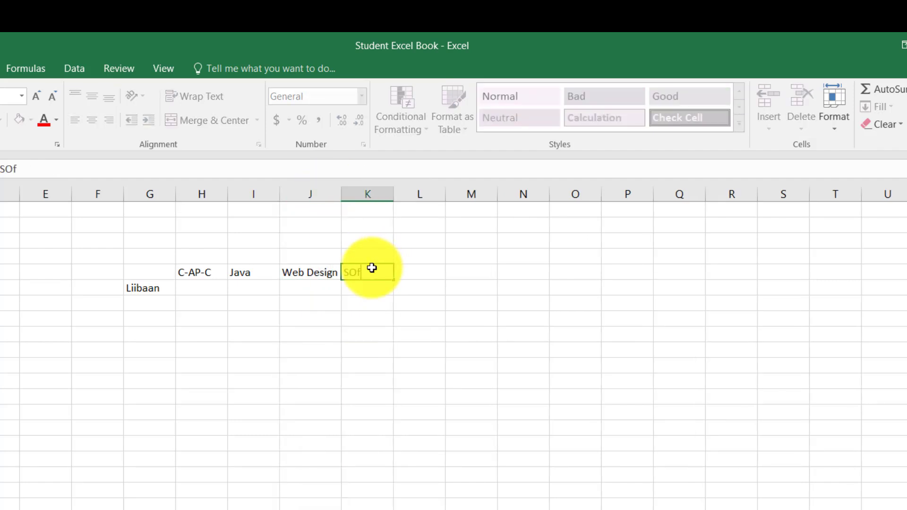
type("tware Eng")
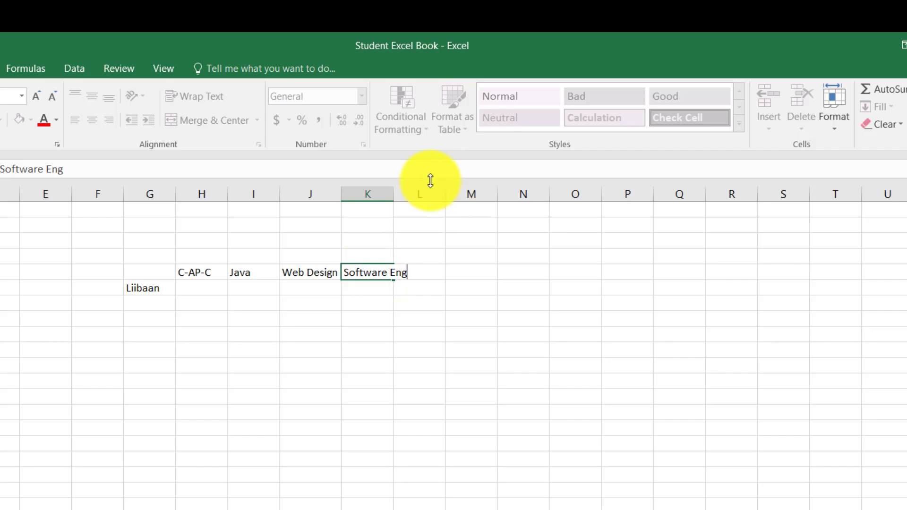
left_click(392, 192)
double_click(393, 191)
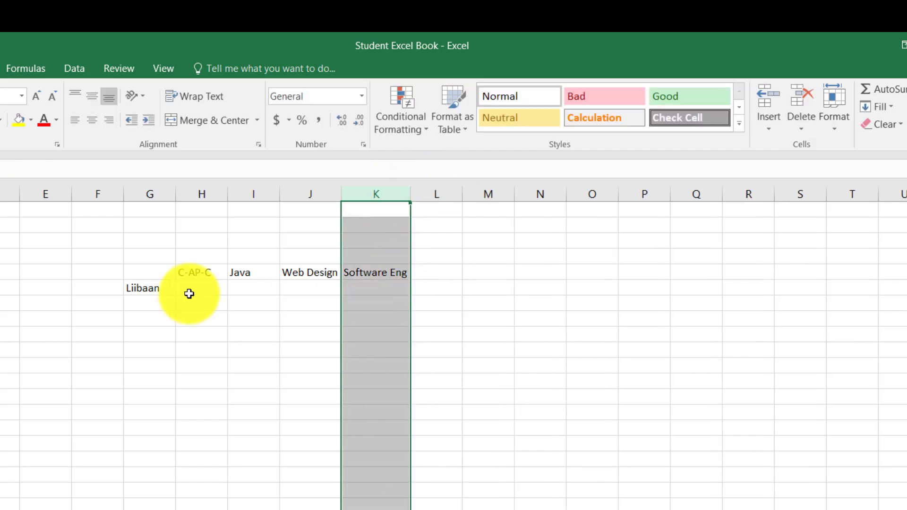
- Apply borders to every cell of the range G5:K11 to form the marks table
left_click_drag(144, 269, 375, 364)
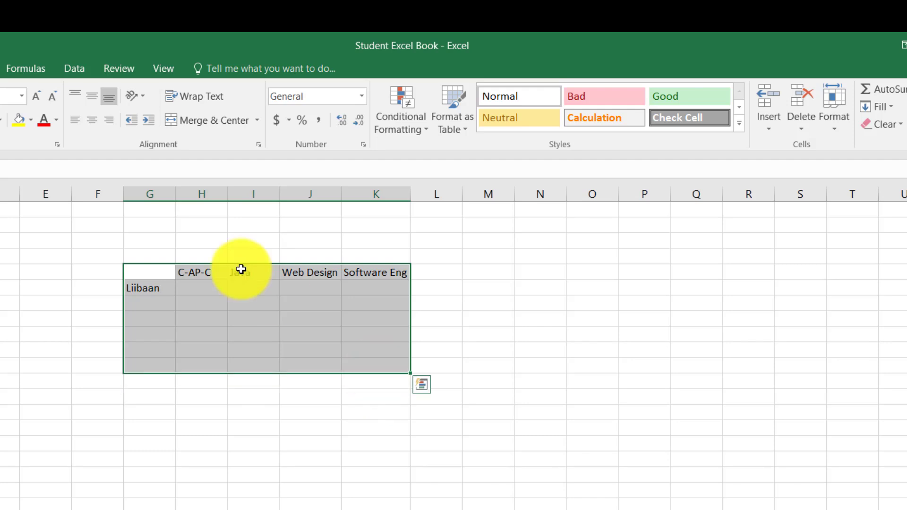
left_click(5, 122)
left_click(26, 259)
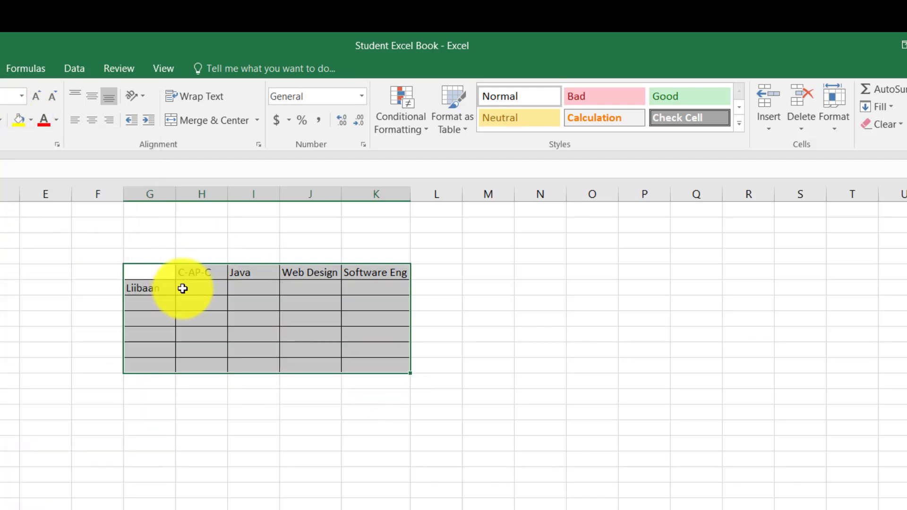
left_click(189, 291)
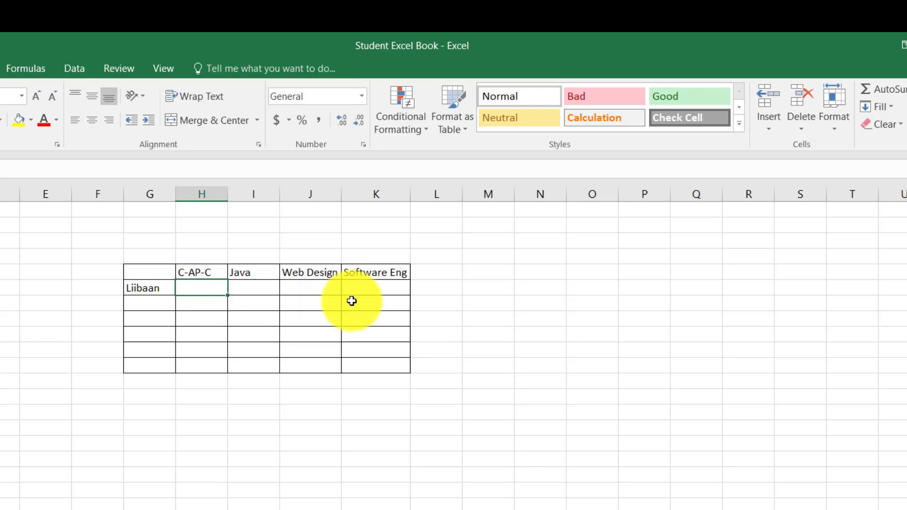
- Make the text in the heading and first student rows, G5:K6, bold and two font sizes larger
left_click_drag(384, 271, 132, 281)
key("ctrl+b")
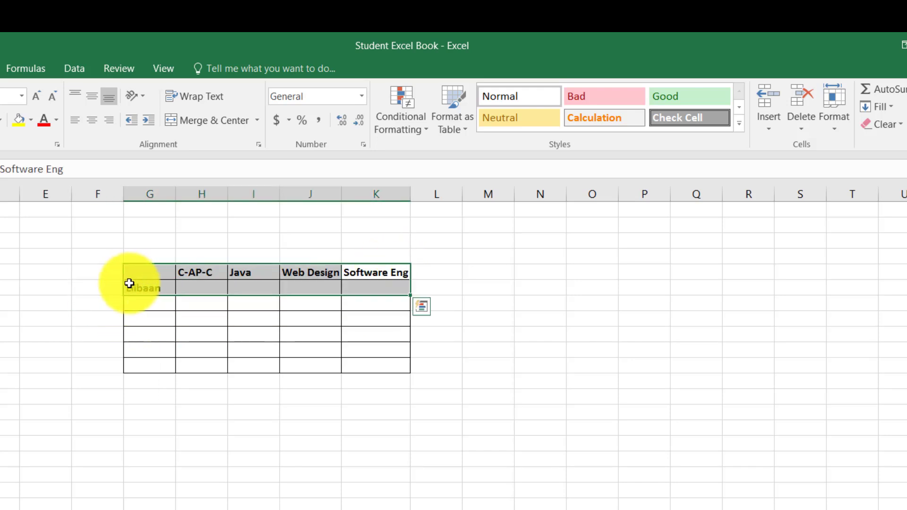
left_click(39, 97)
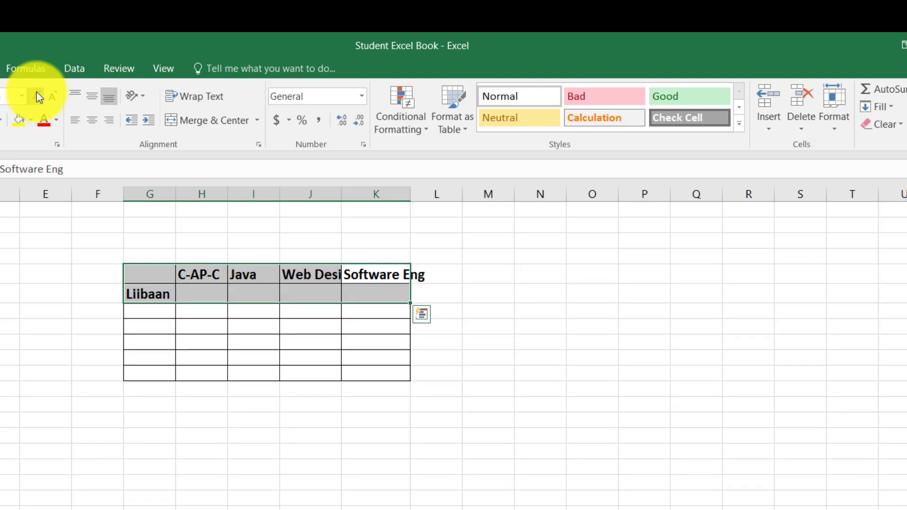
left_click(39, 97)
- Fit the widths of columns K, J and H to their enlarged headings
double_click(411, 193)
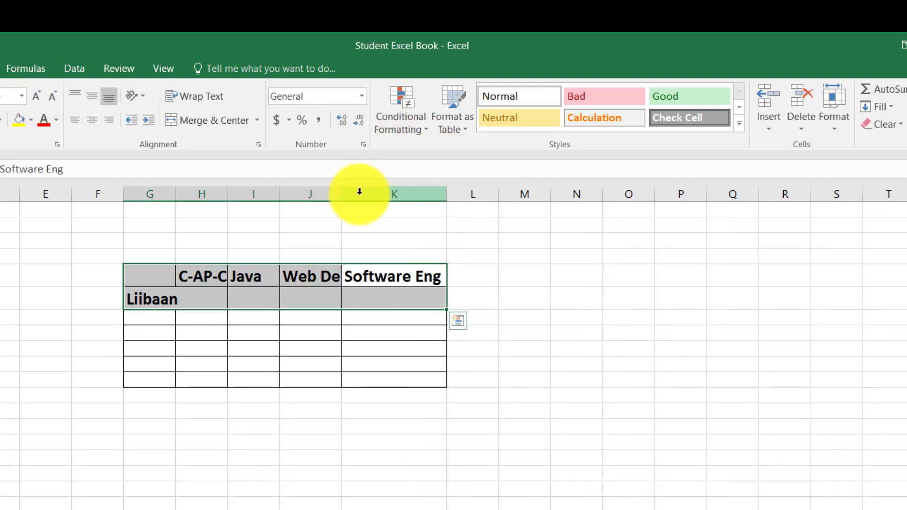
double_click(340, 194)
double_click(229, 194)
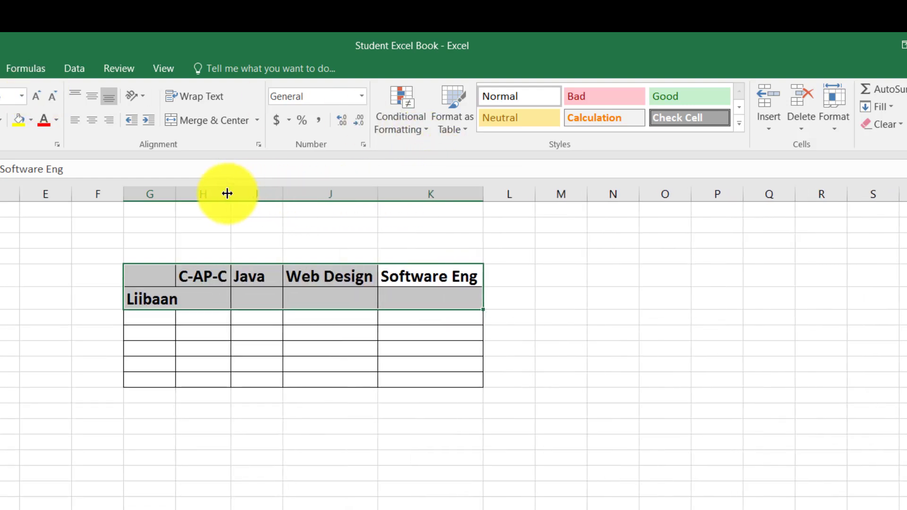
- Fit column G's width to the student name and enter the marks 87, 73, 67 and 59 in H6:K6
double_click(177, 194)
left_click(211, 293)
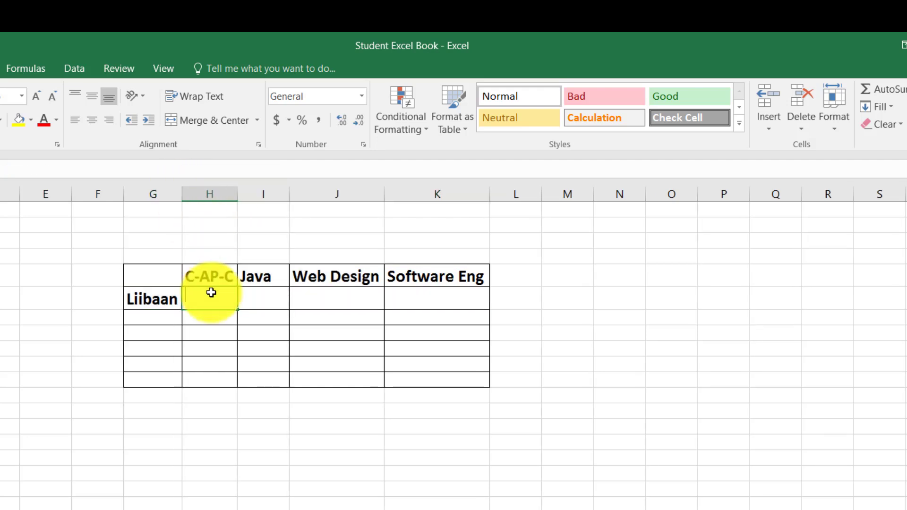
type("87")
key("Tab")
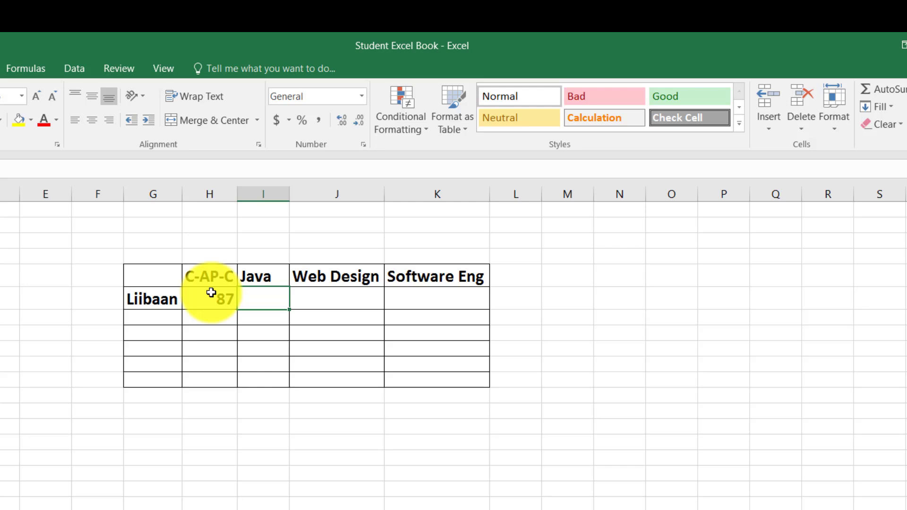
type("73")
key("Tab")
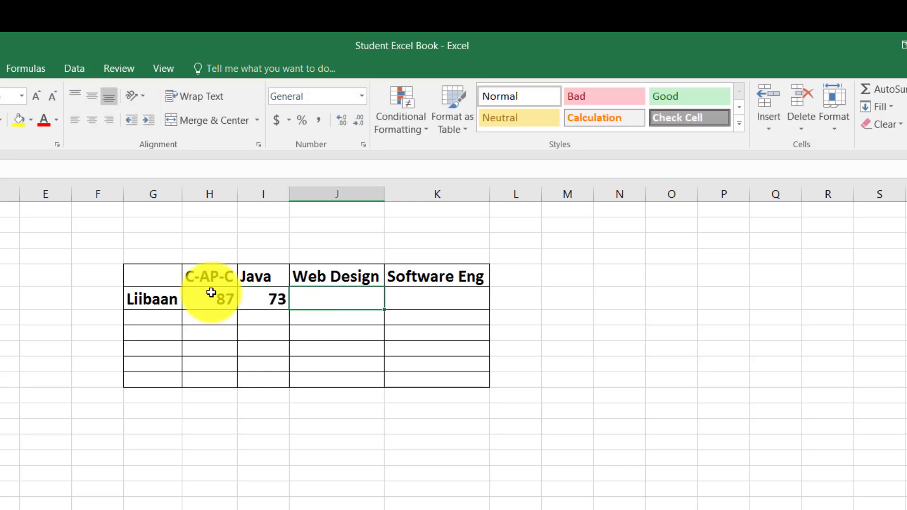
type("67")
key("Tab")
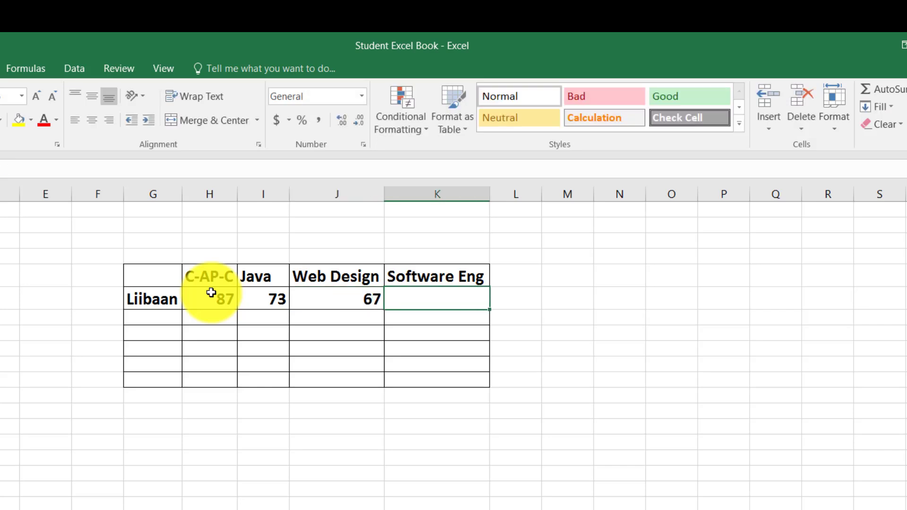
type("59")
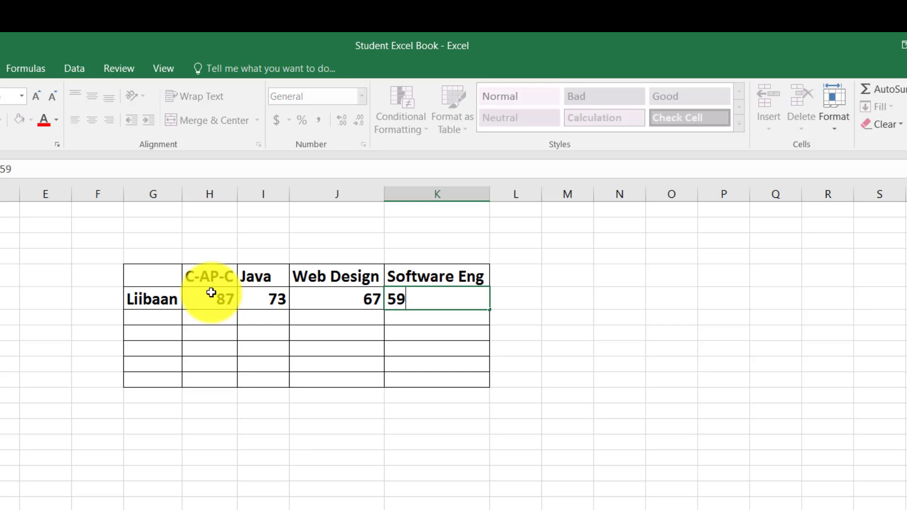
left_click(486, 196)
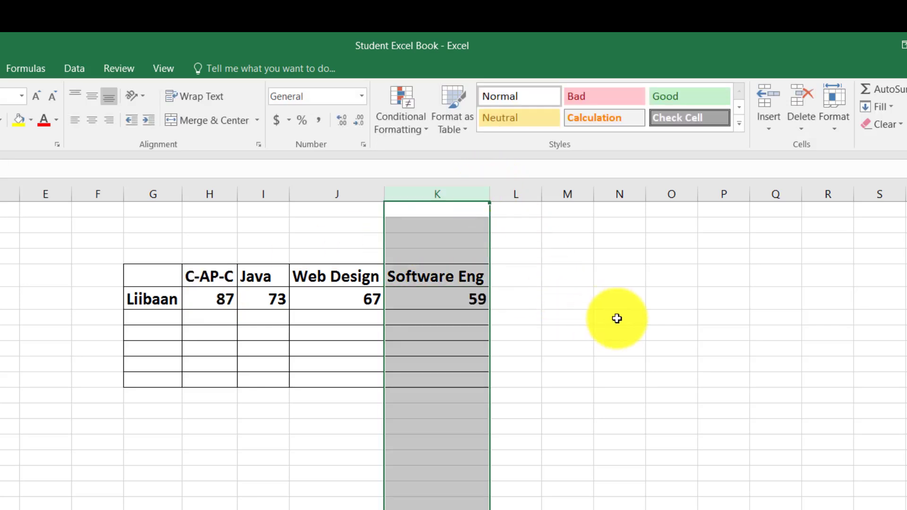
left_click(653, 317)
- Enter the headings TOTAL, GRADE and STATUS in L5:N5 and adjust columns L to N to fit their text
left_click(528, 276)
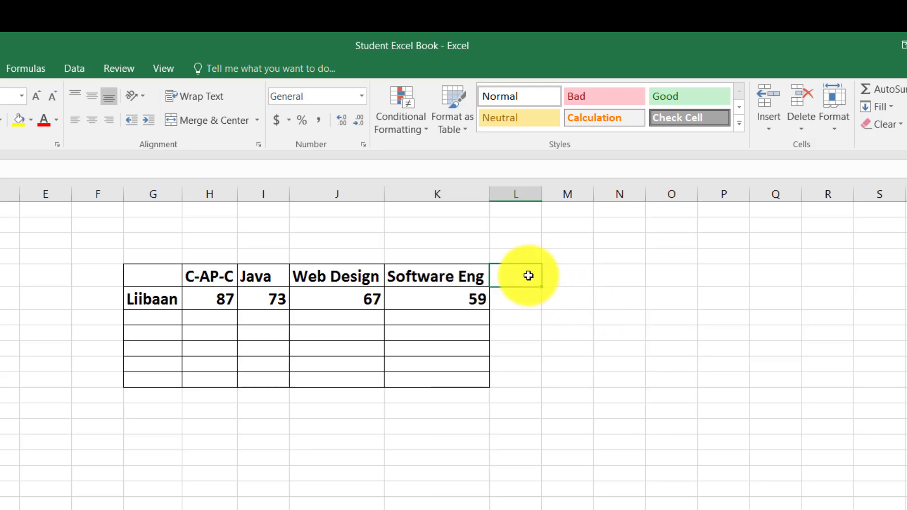
double_click(528, 276)
type("TOTAL")
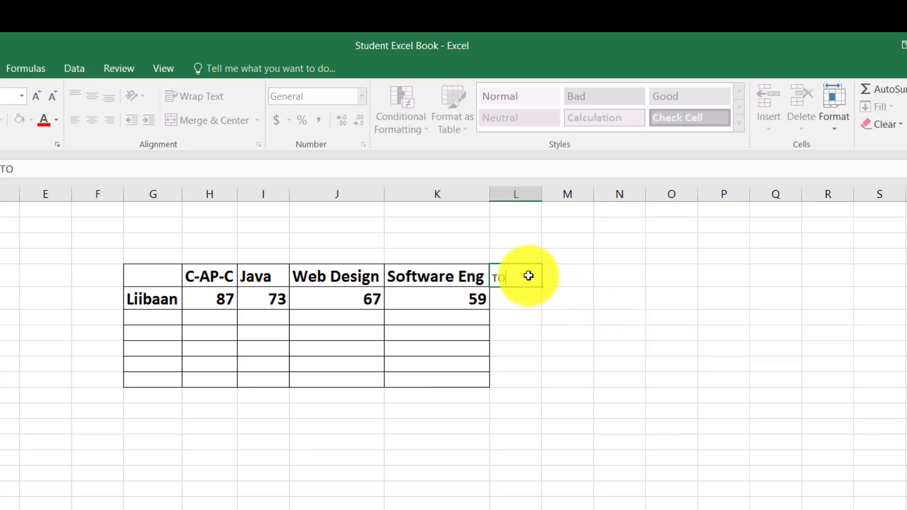
key("Tab")
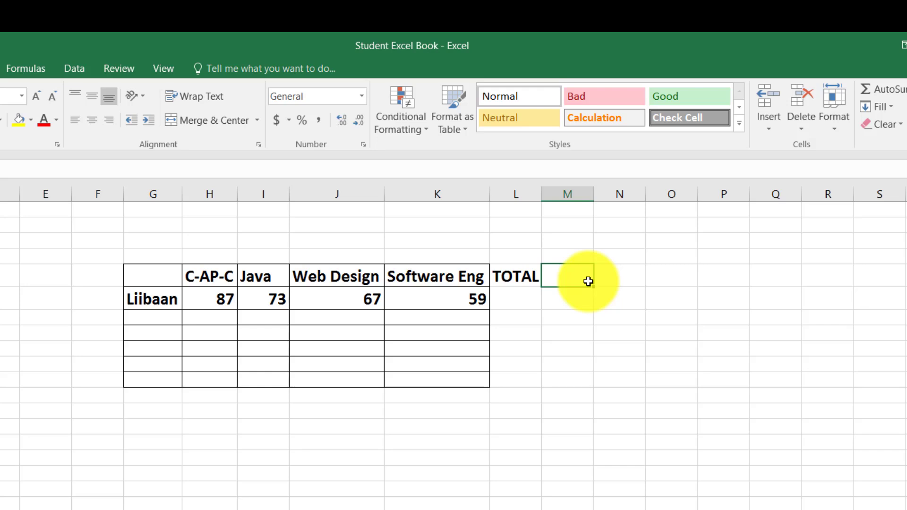
type("GRADE")
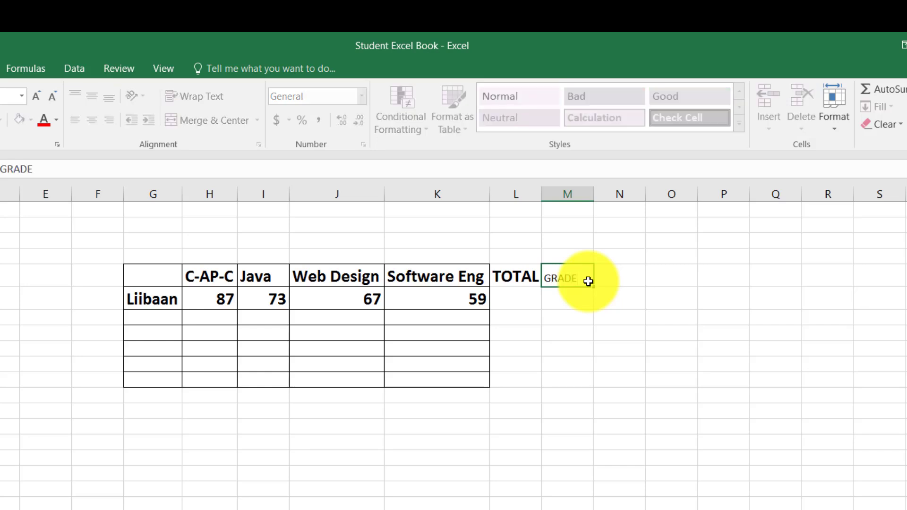
key("Tab")
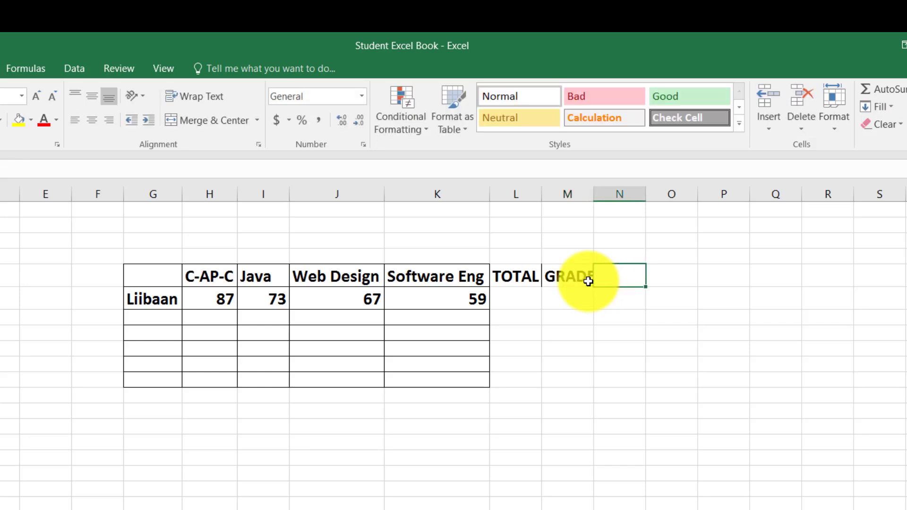
left_click_drag(593, 193, 599, 193)
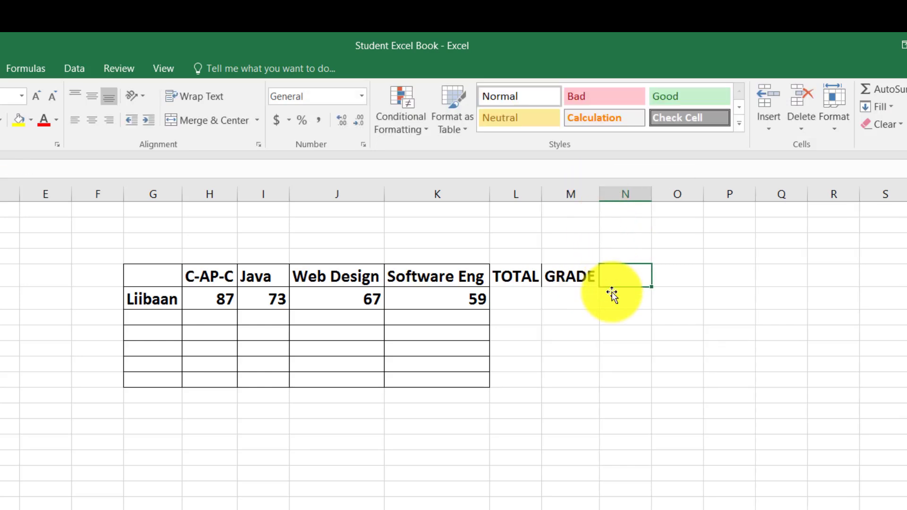
type("STATUS")
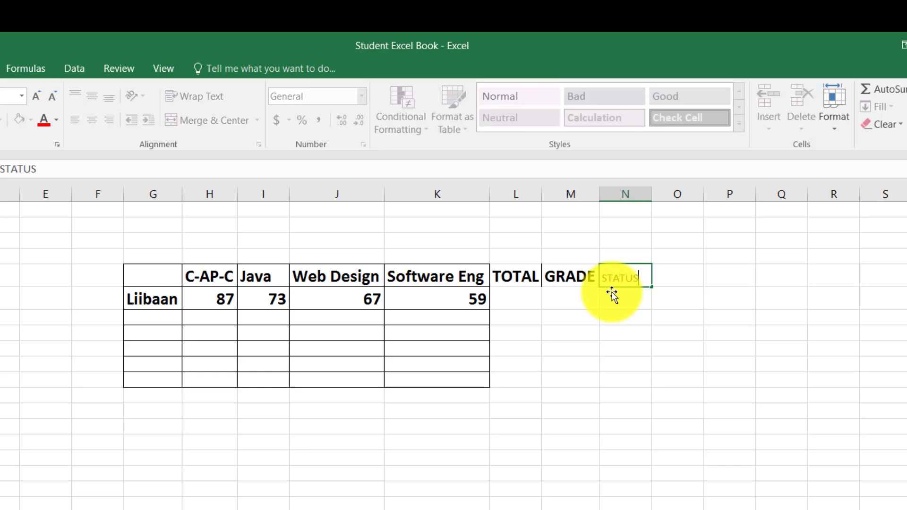
key("Tab")
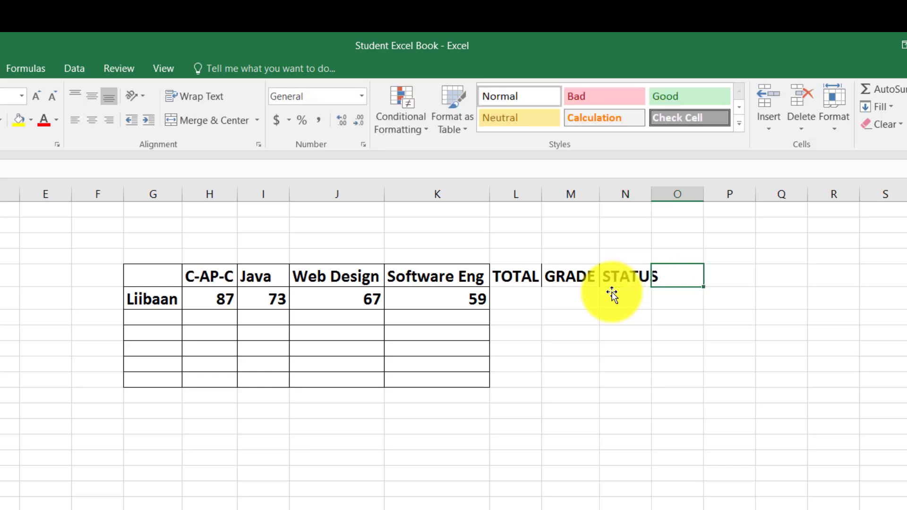
double_click(653, 186)
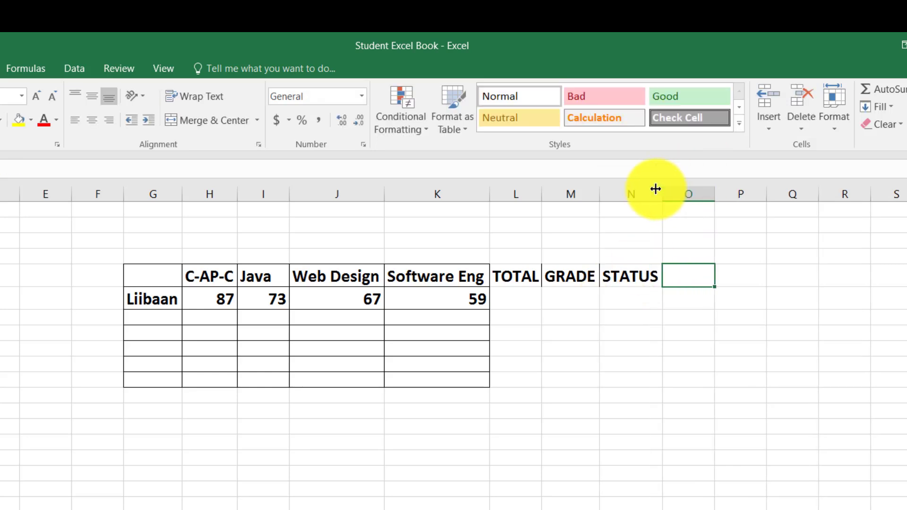
double_click(542, 195)
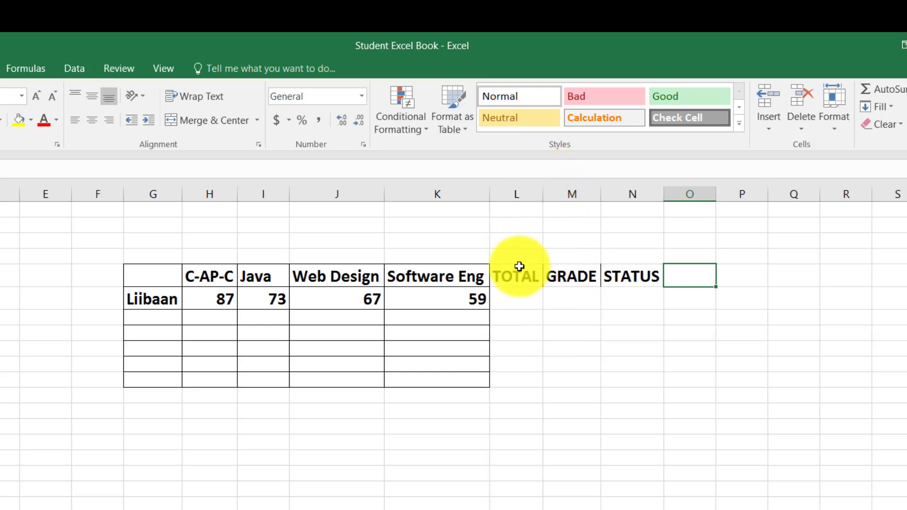
- Extend the marks table by applying borders to every cell of the range L5:O11
left_click_drag(518, 267, 682, 379)
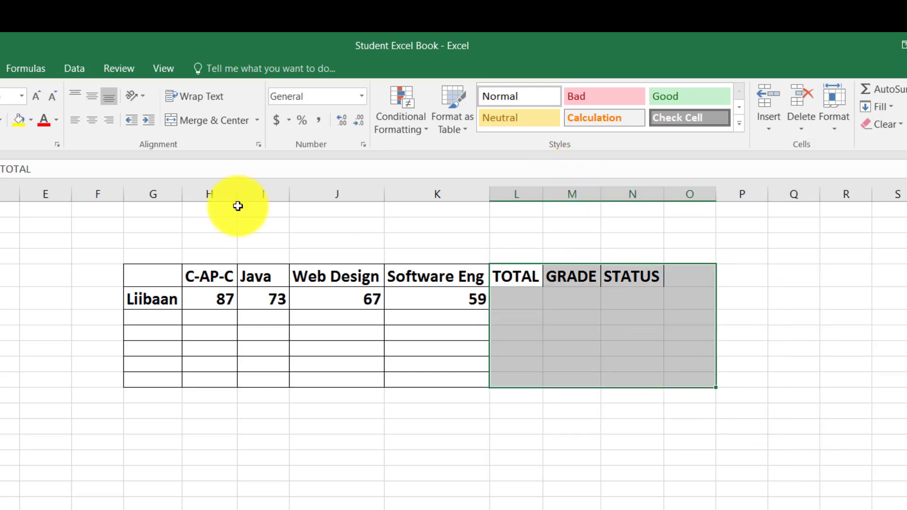
left_click(4, 120)
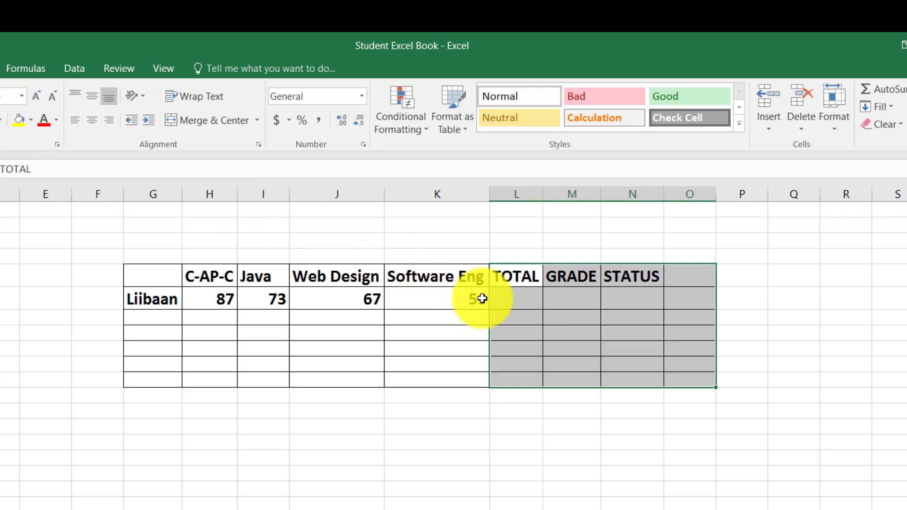
left_click(523, 295)
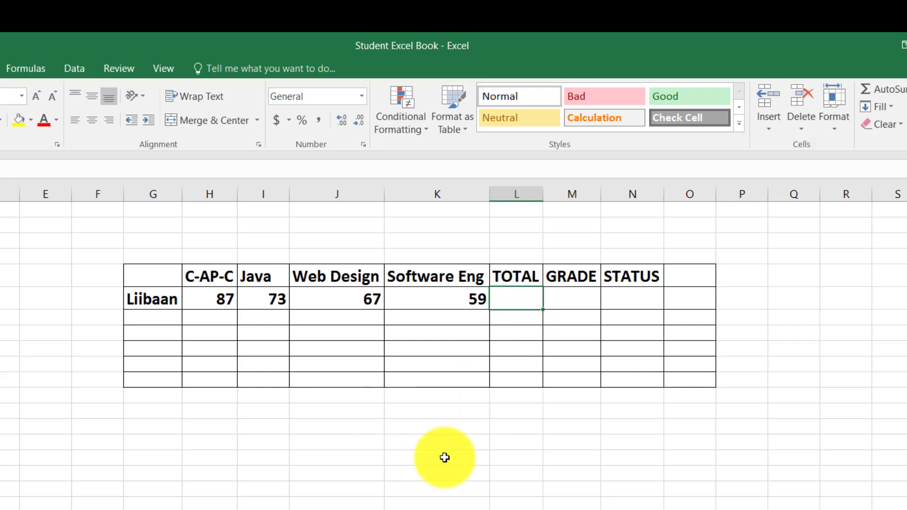
- Enter the label "ADDITION/ KUDAR" in cell J15 below the marks table
left_click(328, 442)
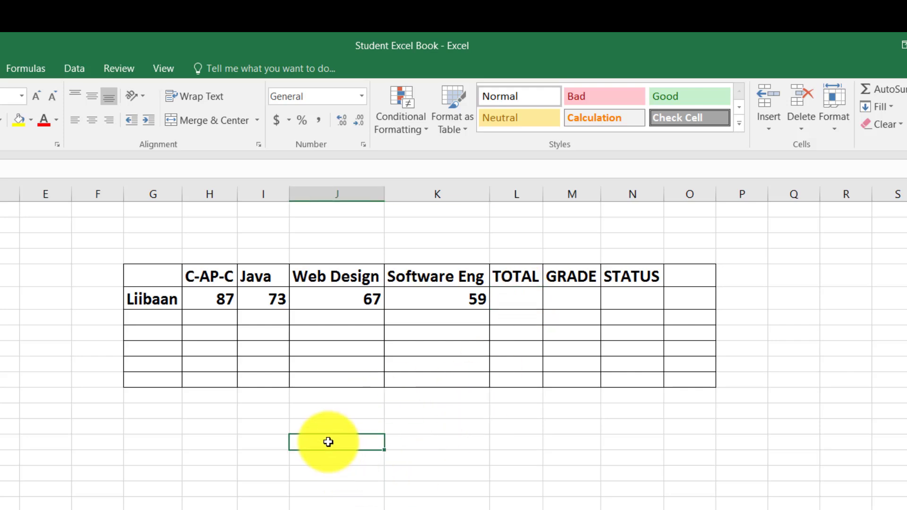
type("A")
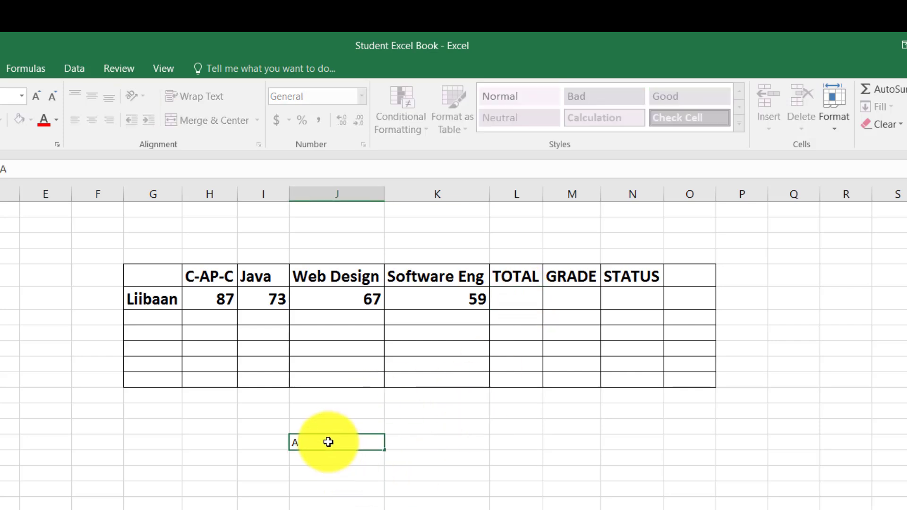
type("DDITION")
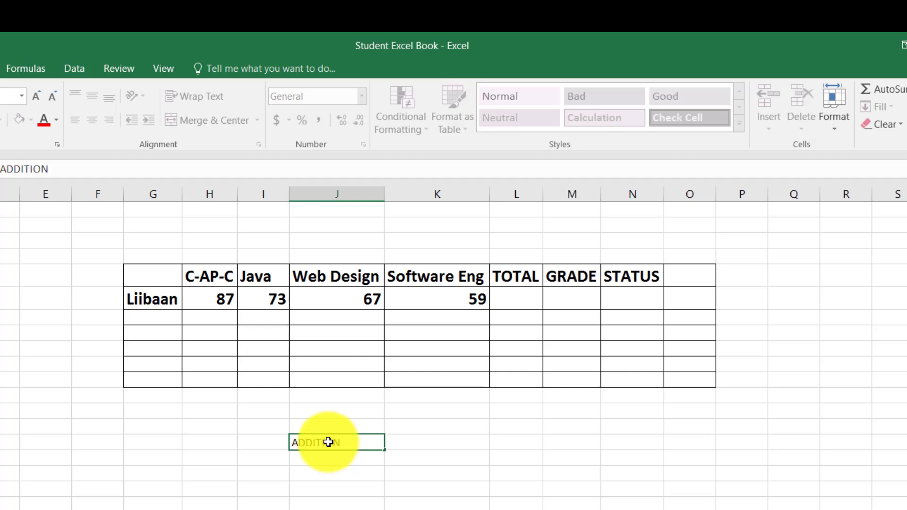
type("/ KUDAR")
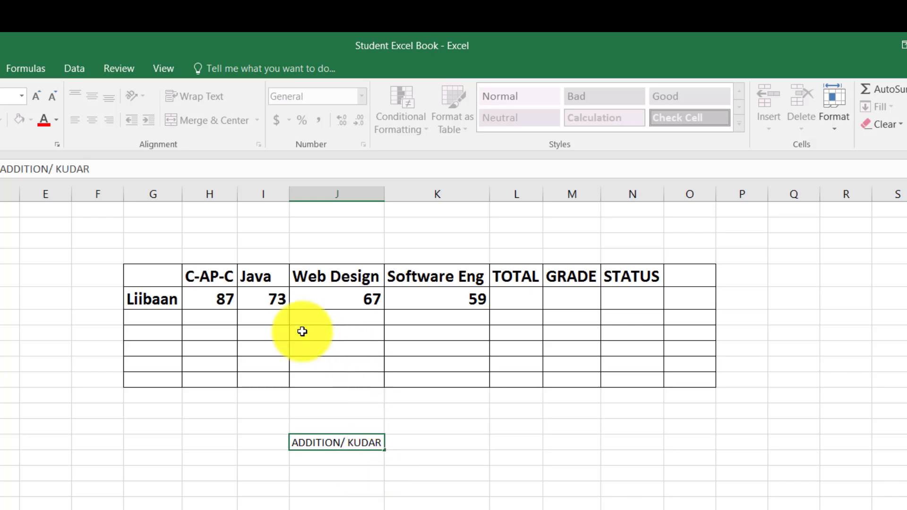
left_click(565, 305)
- Enter the formula =H6+I6+J6+K6 in cell L6 to add up the first student's four marks
left_click(527, 298)
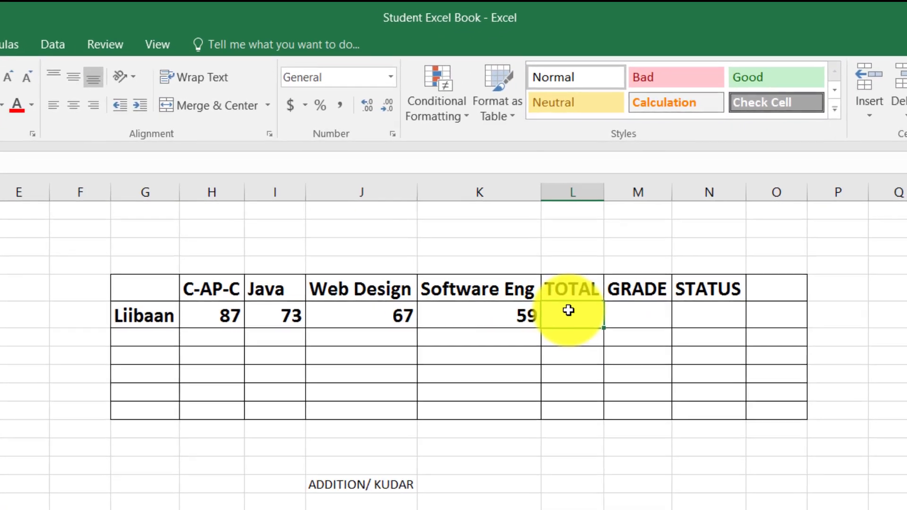
type("=")
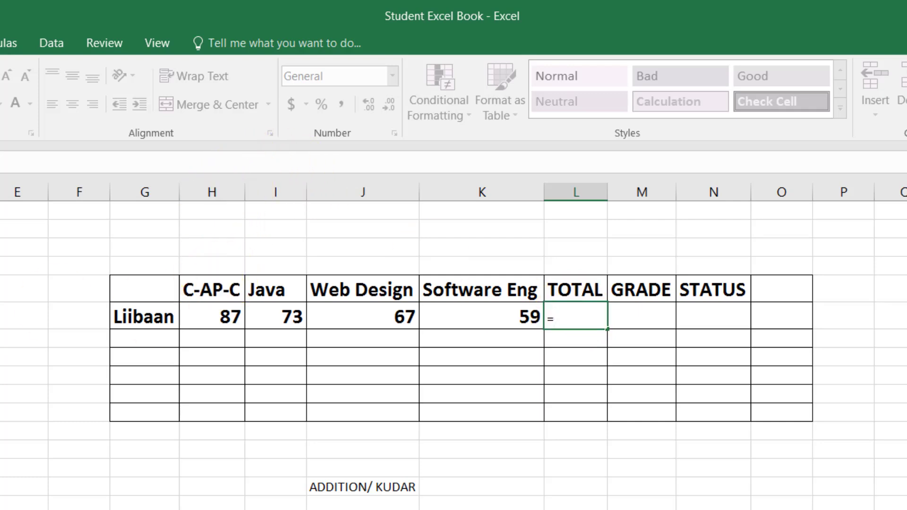
type("H6")
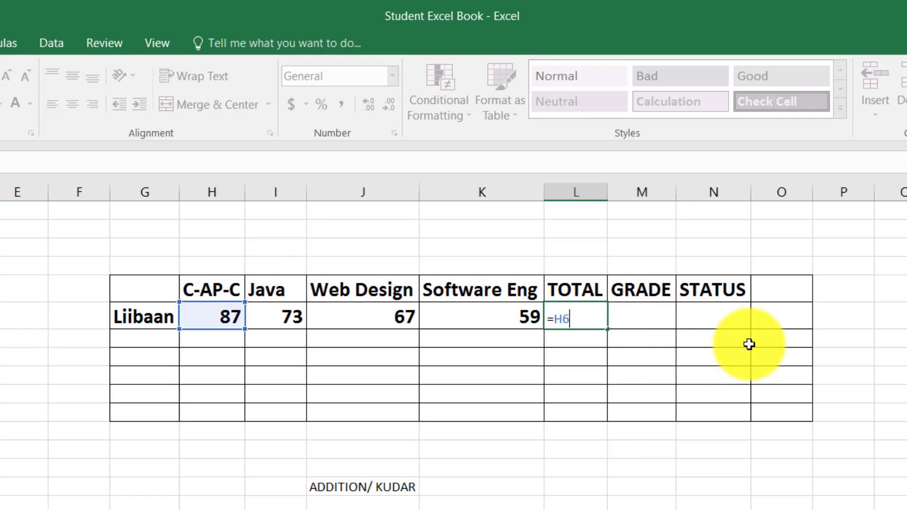
type("+I")
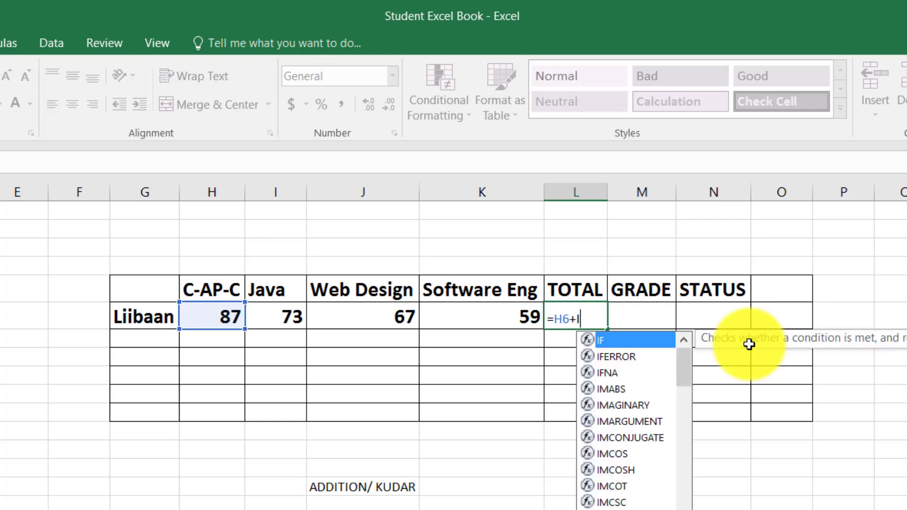
type("6")
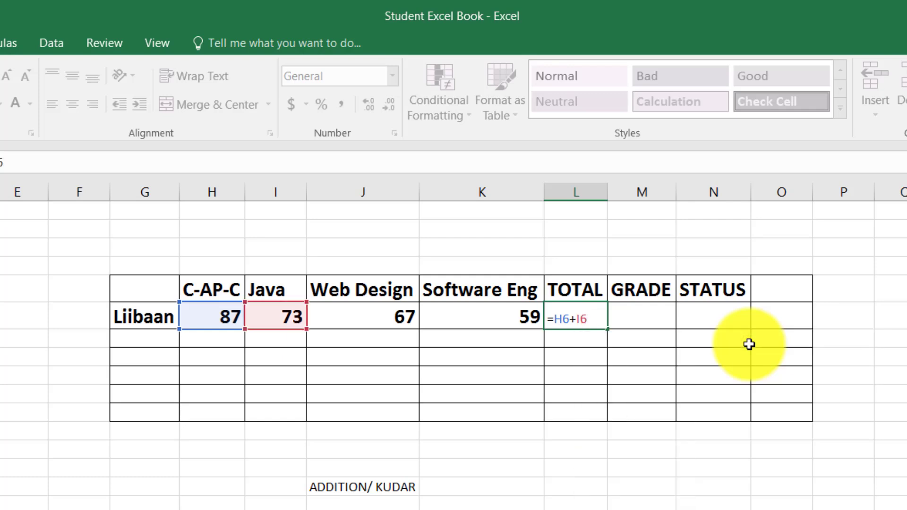
type("+J6+")
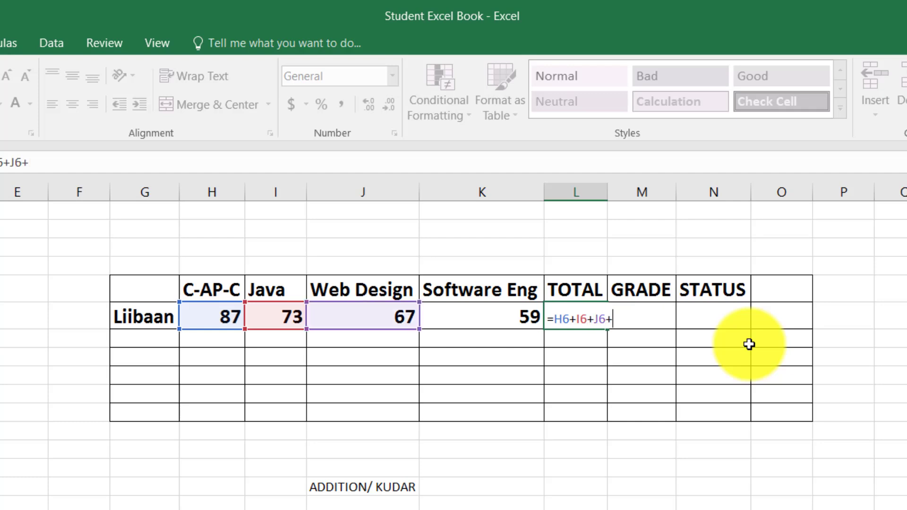
type("K6")
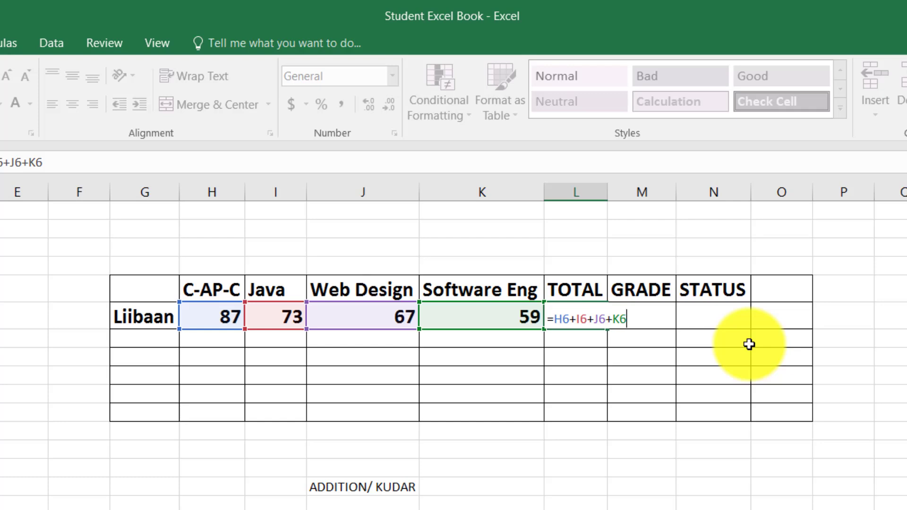
key("Return")
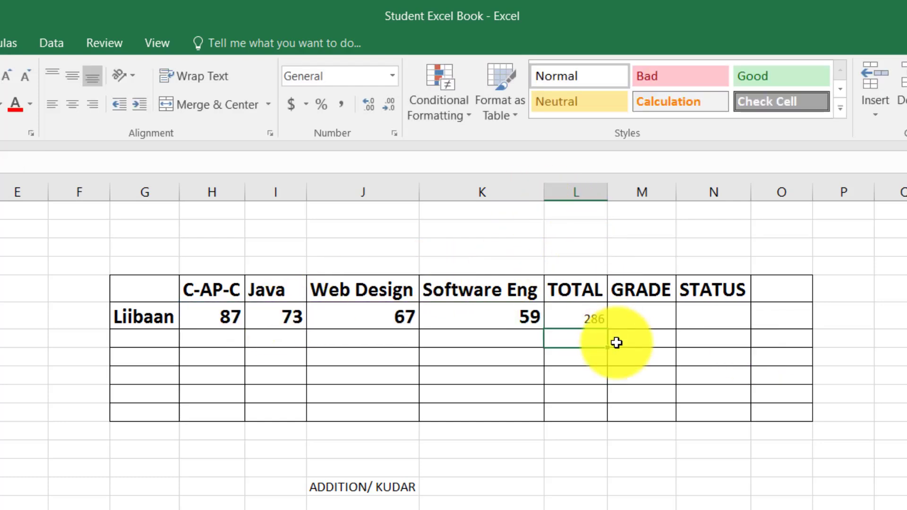
- Make the first student's total in L6 bold and two font sizes larger, and fill the cell with yellow
left_click(591, 316)
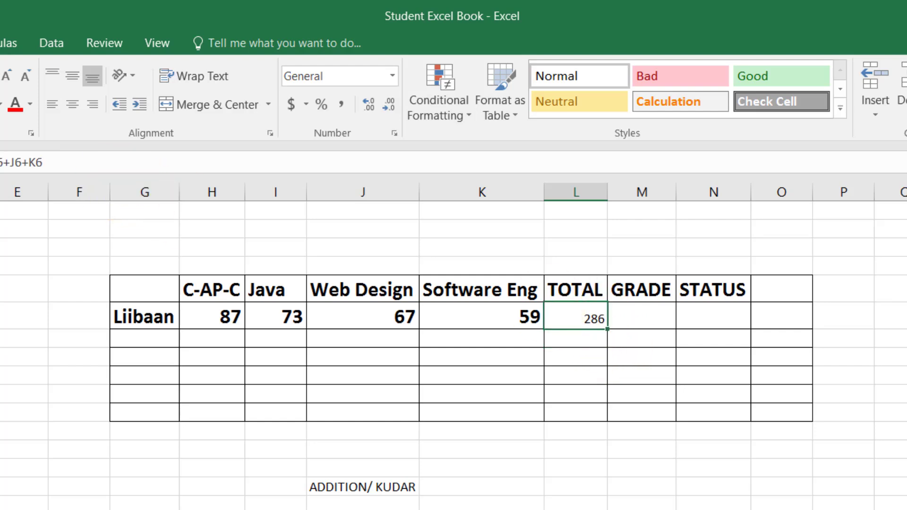
key("ctrl+b")
left_click(4, 80)
left_click(4, 80)
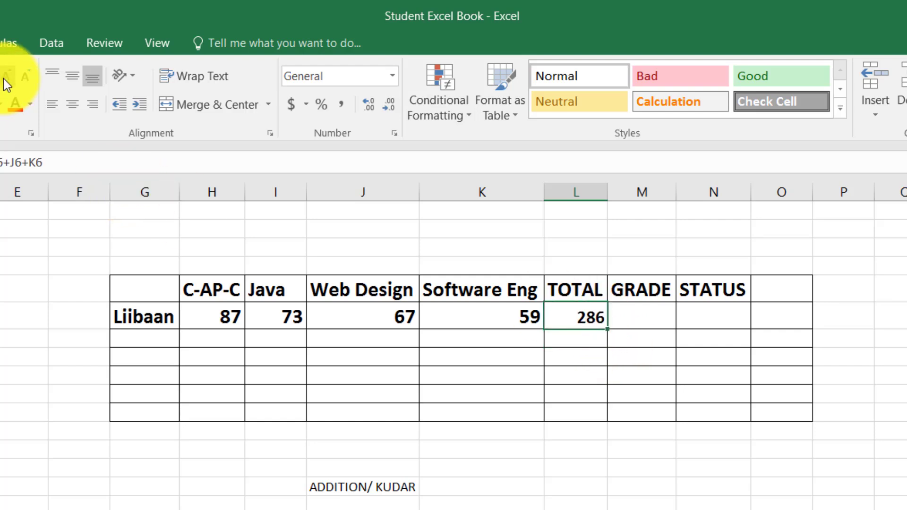
left_click(4, 105)
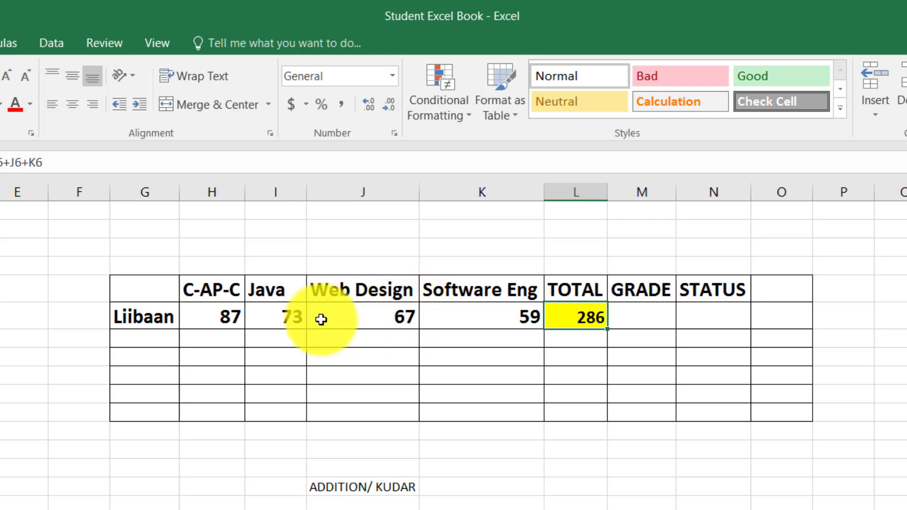
left_click_drag(210, 321, 486, 318)
left_click_drag(301, 317, 190, 316)
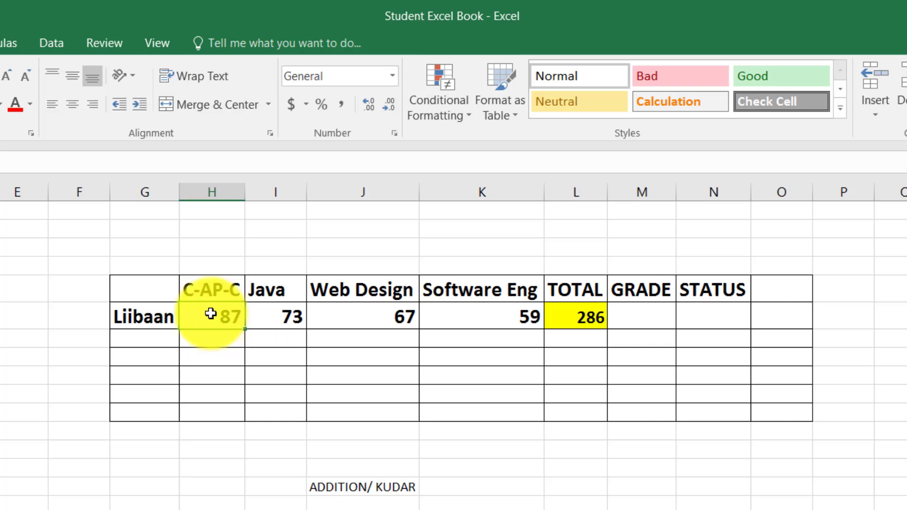
left_click_drag(210, 313, 492, 313)
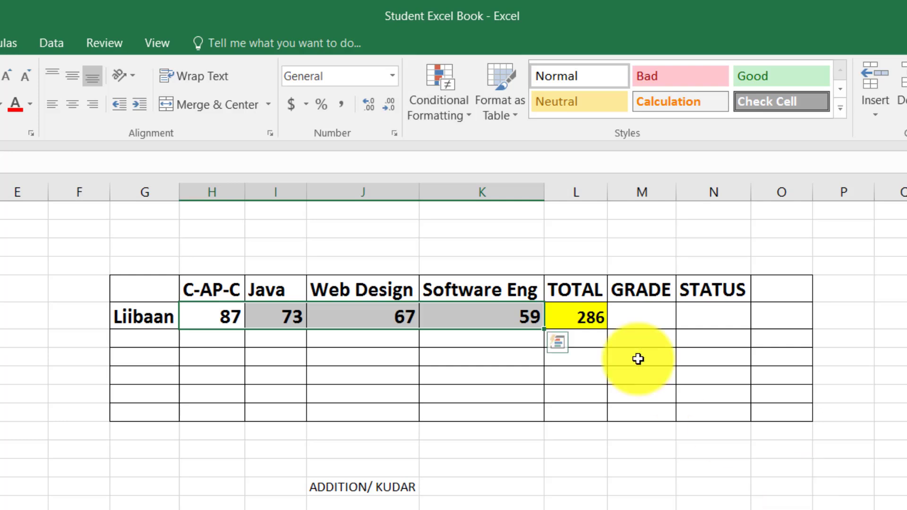
left_click(652, 316)
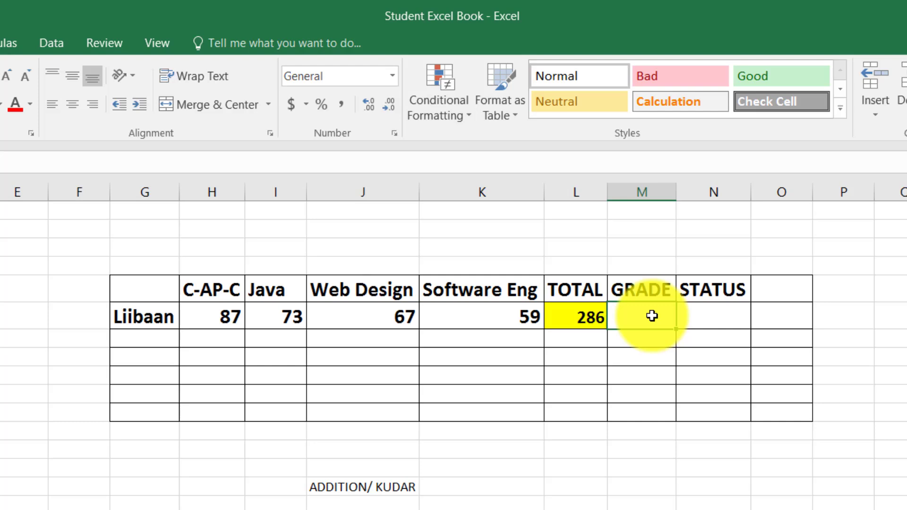
- Enter the second student's name in G7 and a C-AP-C mark of 99 in H7
left_click(160, 342)
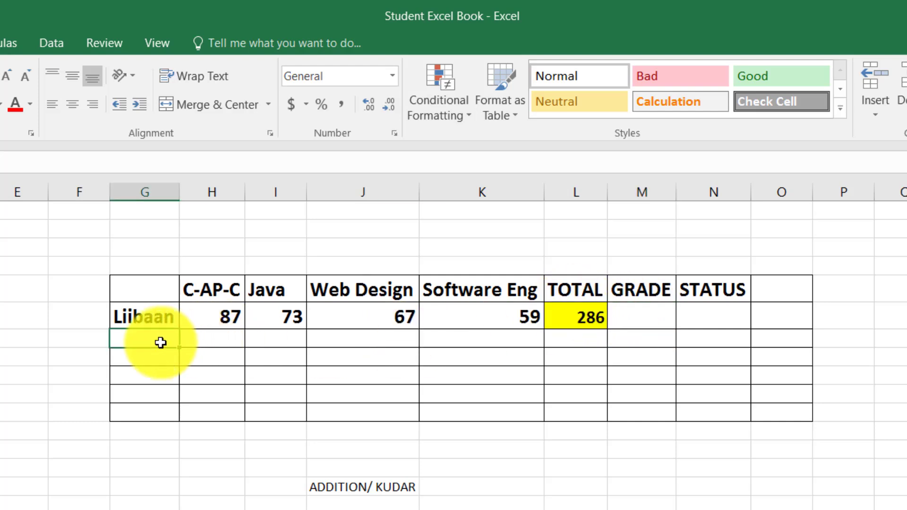
type("f")
key("BackSpace")
type("FAR")
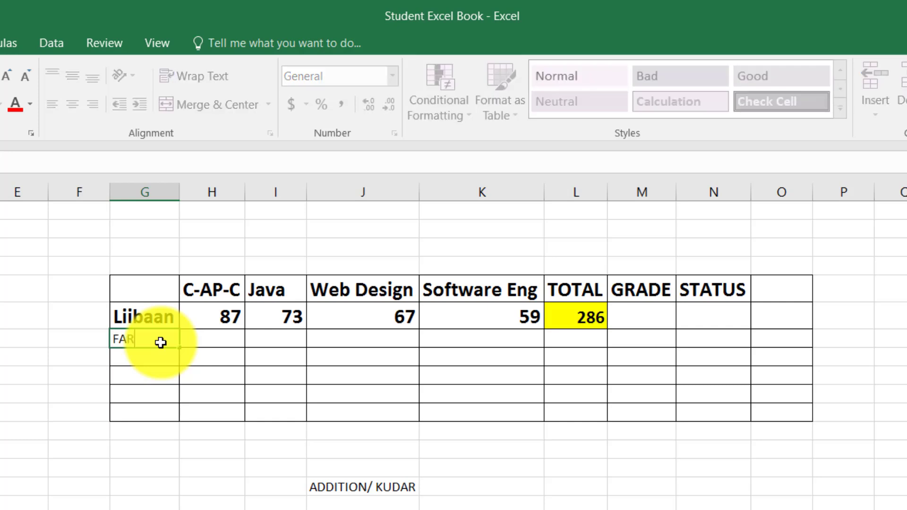
type("HIO")
key("Tab")
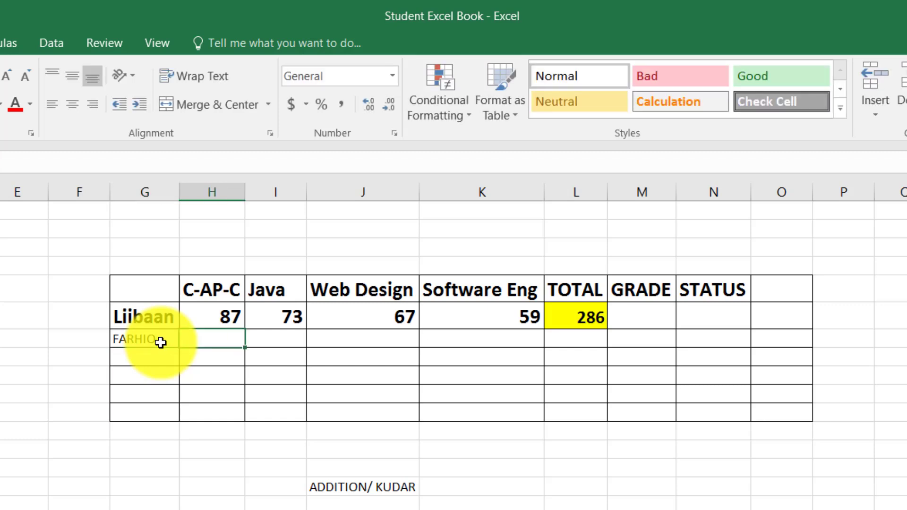
type("99")
key("Tab")
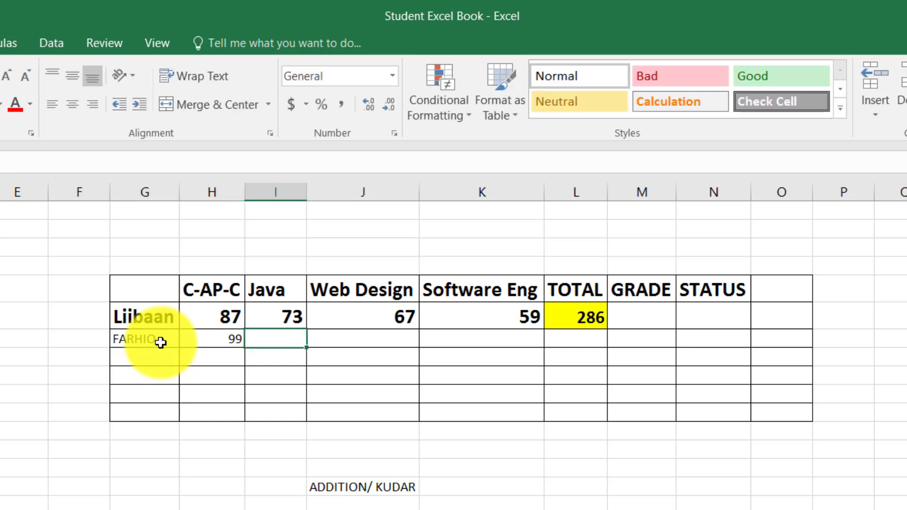
- Copy the formatting of the first student's mark in H6 across the second student's row, starting at H7
left_click(223, 333)
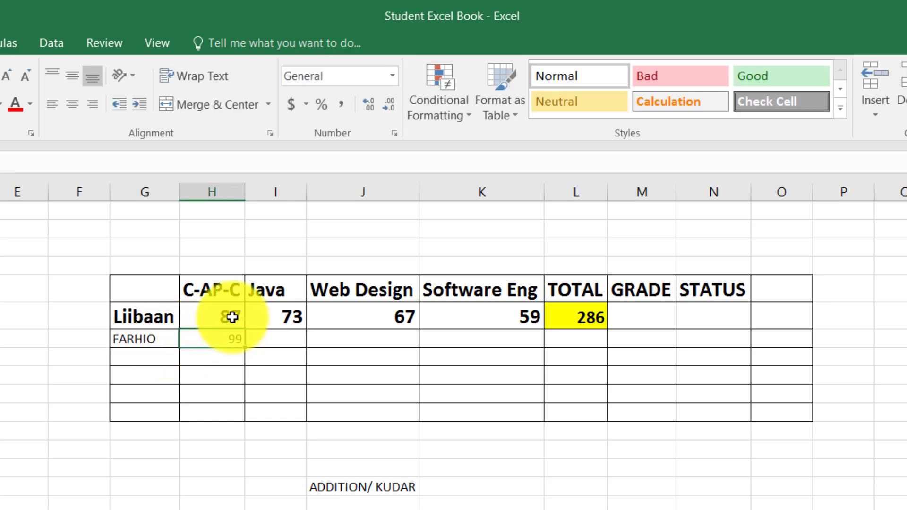
left_click(232, 317)
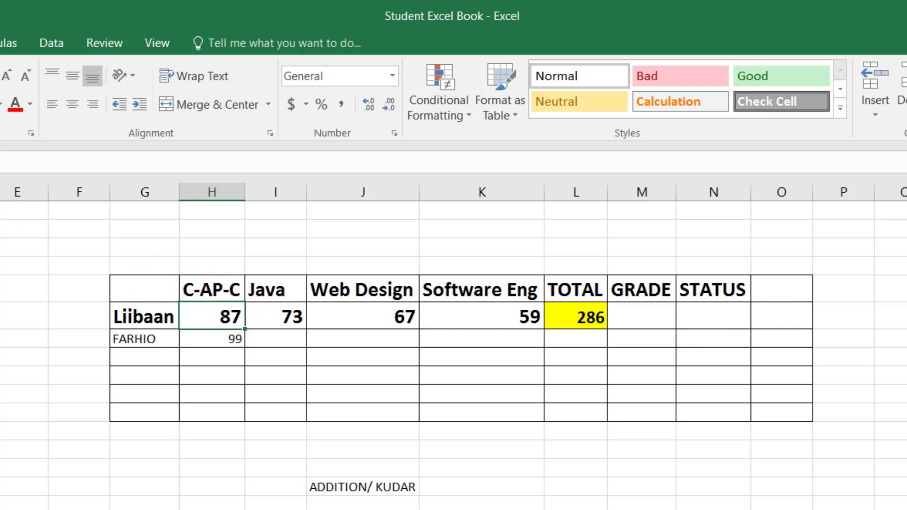
key("ctrl+c")
mouse_move(222, 344)
left_mouse_down()
mouse_move(578, 343)
mouse_move(780, 366)
mouse_move(755, 333)
left_mouse_up()
- Enter the second student's remaining marks: Java 71, Web Design 81 and Software Eng 68
left_click(266, 345)
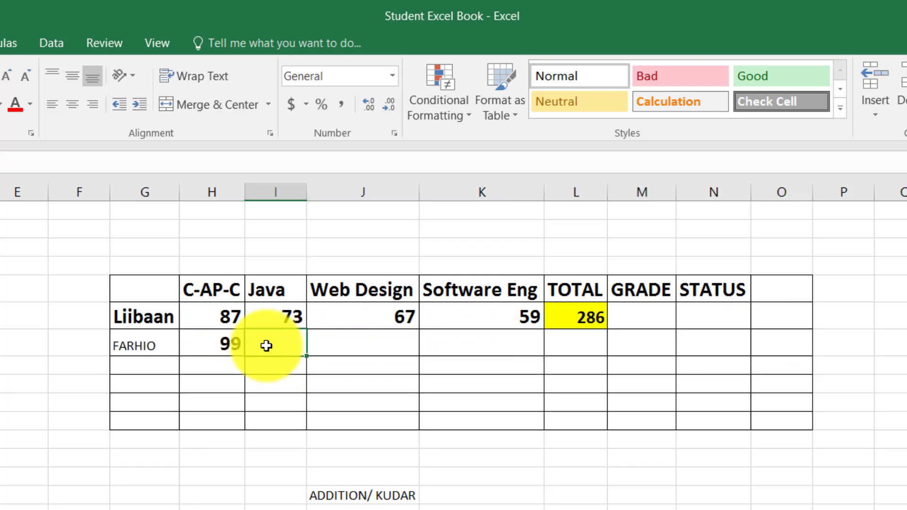
type("71")
key("Tab")
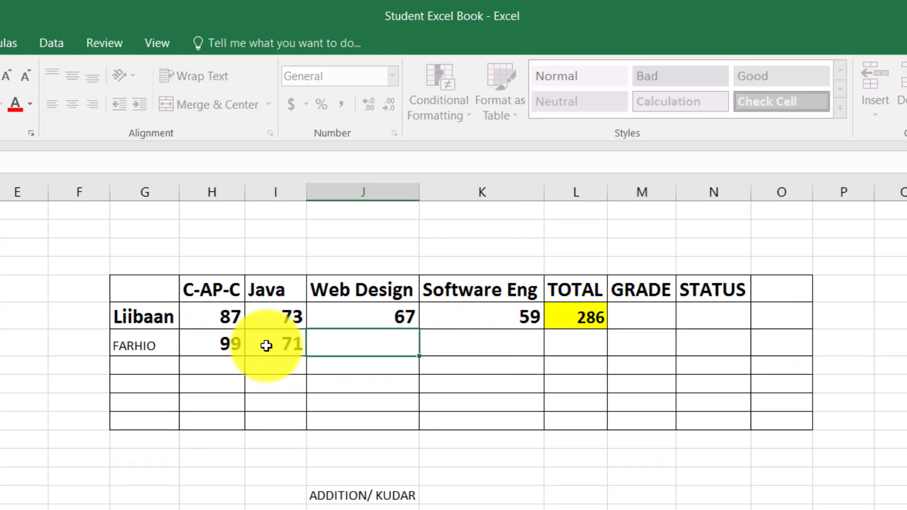
type("81")
key("Tab")
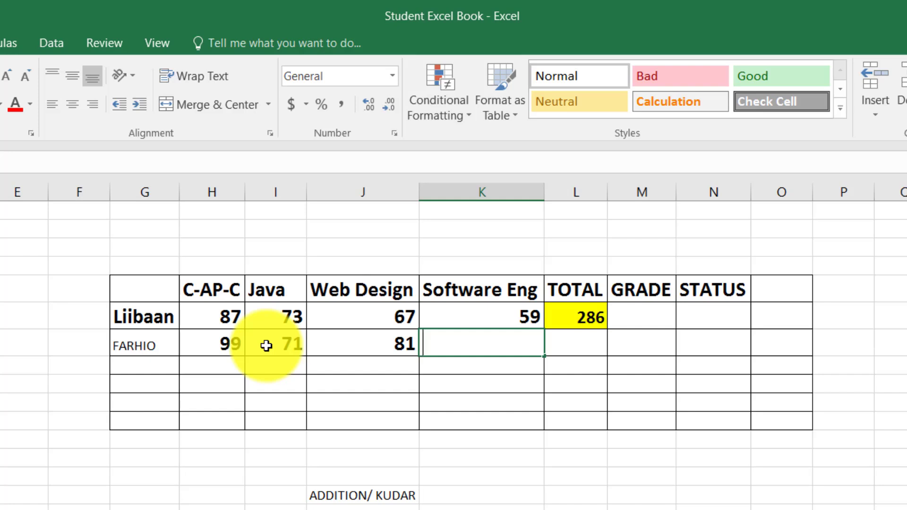
type("68")
key("Tab")
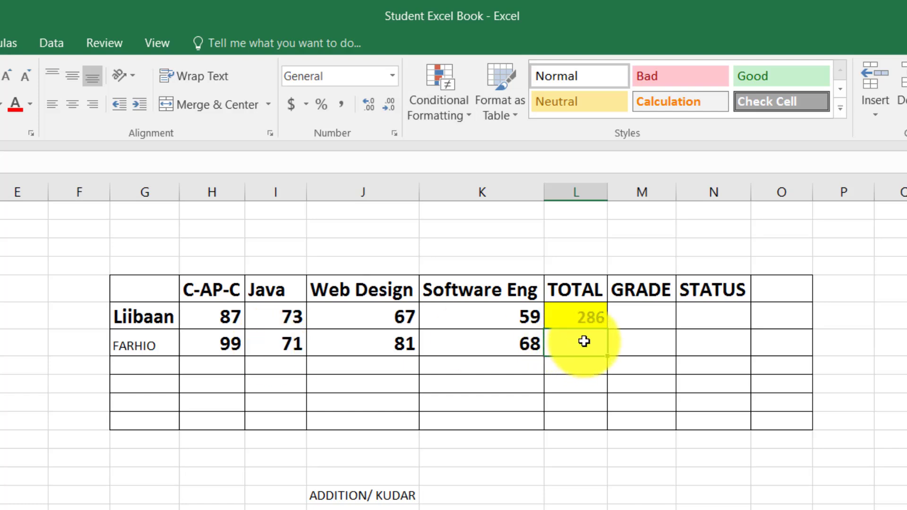
- Fill the addition formula from L6 down to L7 to total the second student's marks
left_click(594, 314)
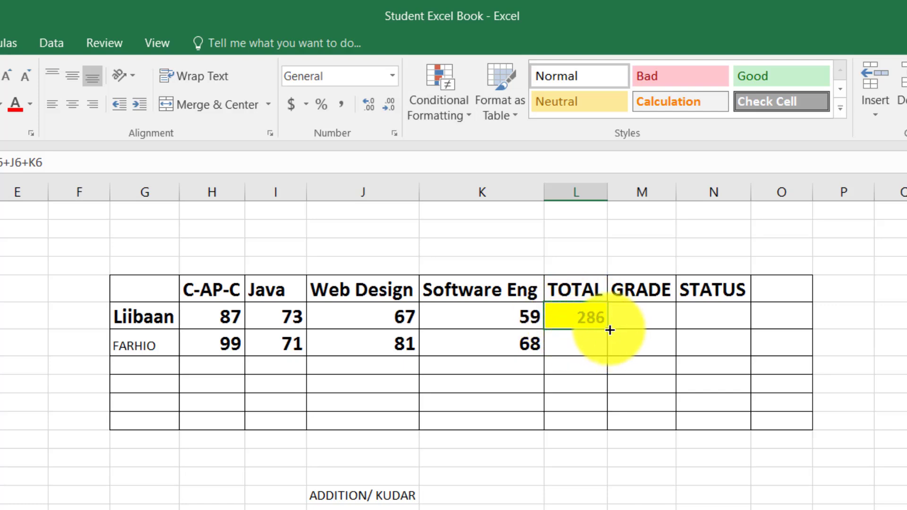
left_click_drag(609, 330, 609, 352)
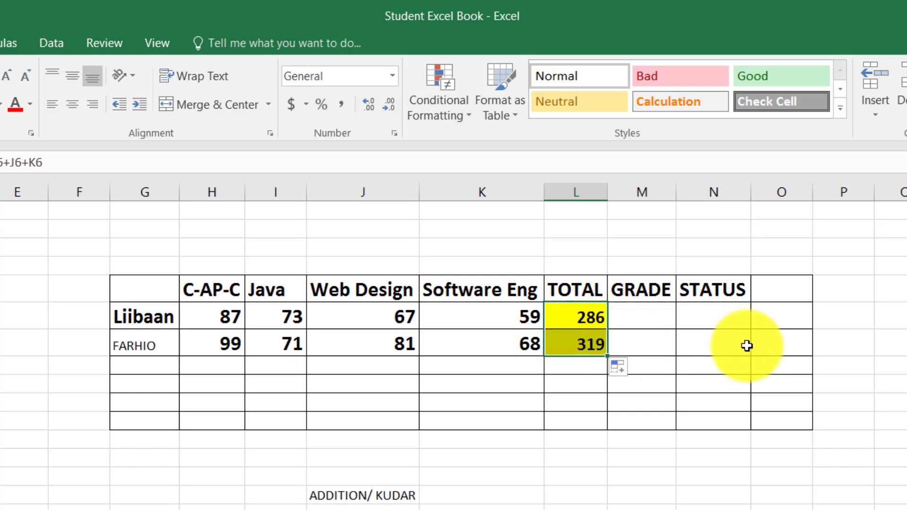
left_click(703, 333)
left_click(549, 341)
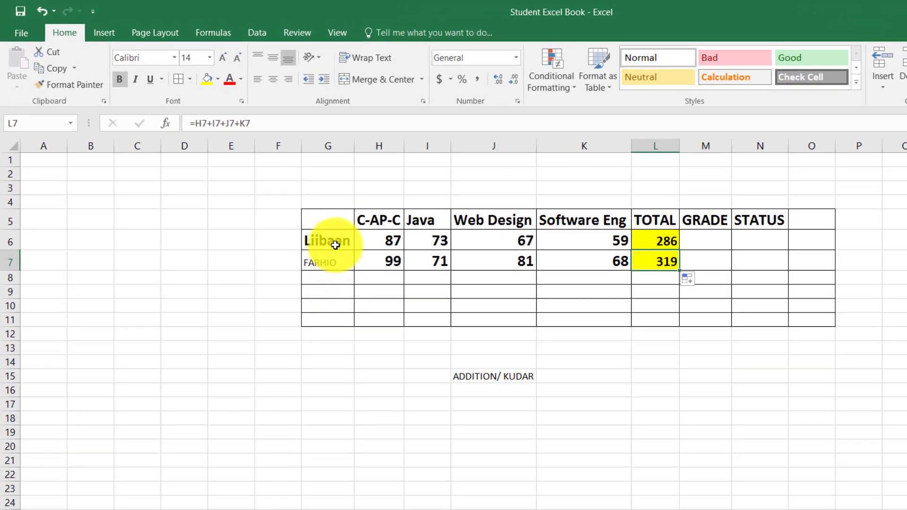
- Copy the first student's name formatting from G6 to G7 and autofit the width of column G
left_click(335, 245)
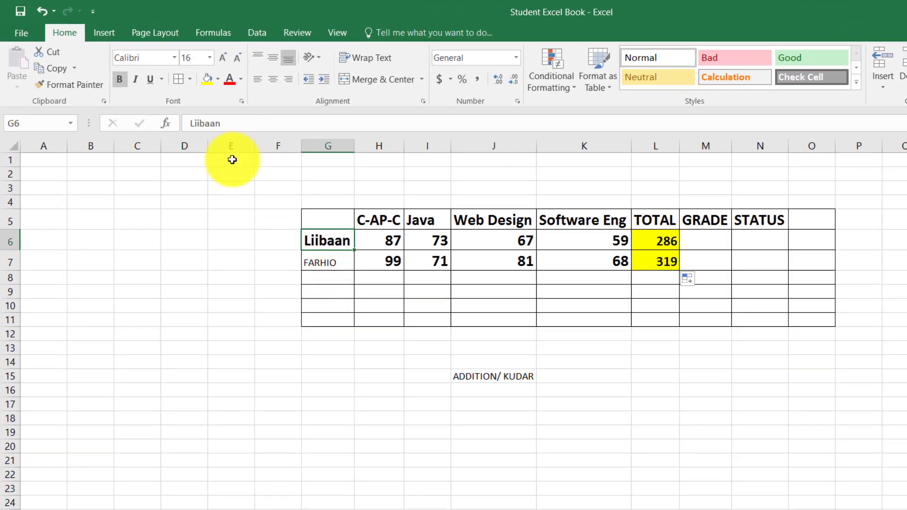
left_click(85, 85)
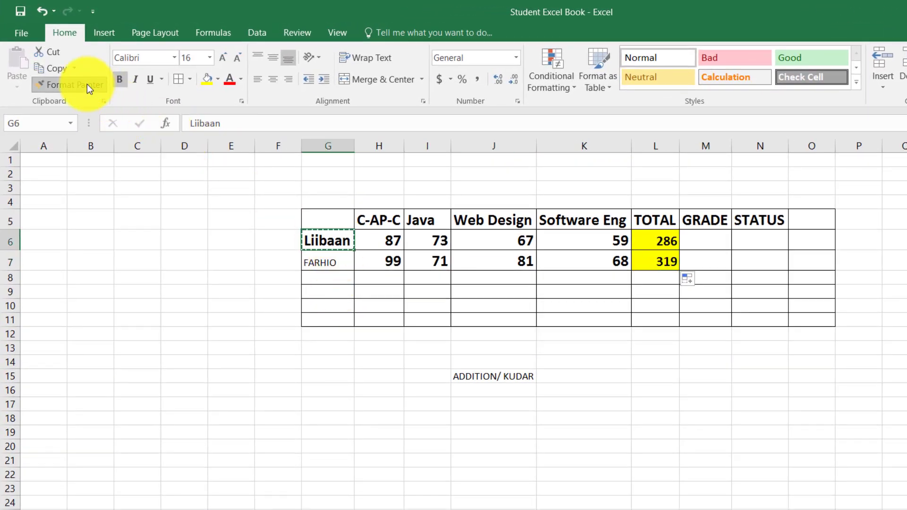
left_click(325, 262)
double_click(356, 148)
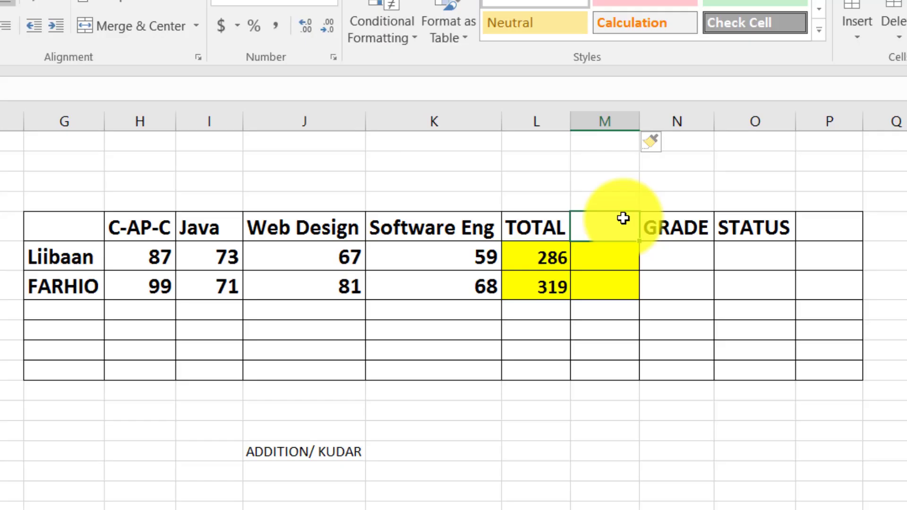
- Enter the heading AVERAGE in M5 of the new column between TOTAL and GRADE, and autofit column M
type("AVE")
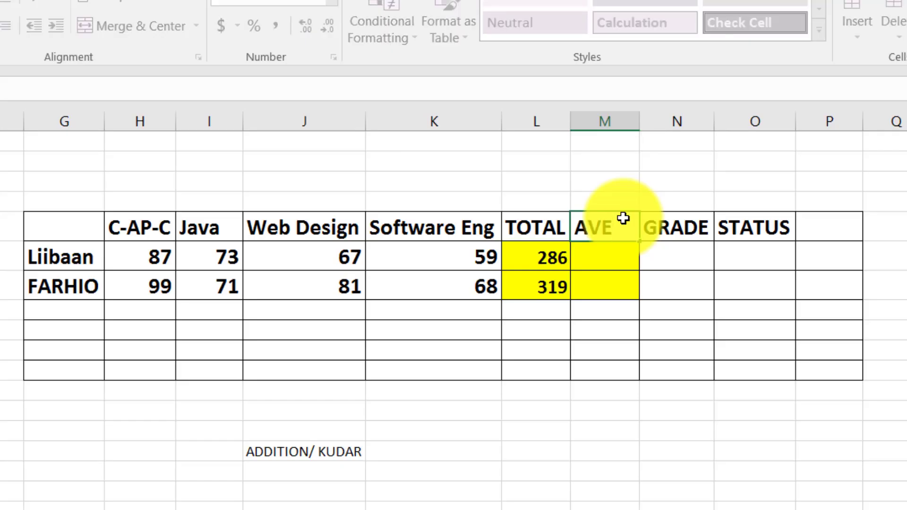
type("RAG")
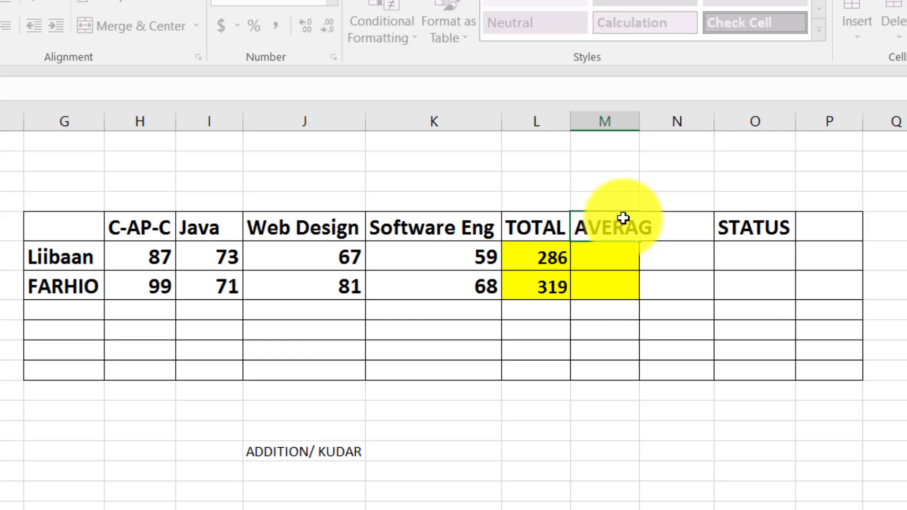
type("E")
left_click(642, 119)
double_click(639, 118)
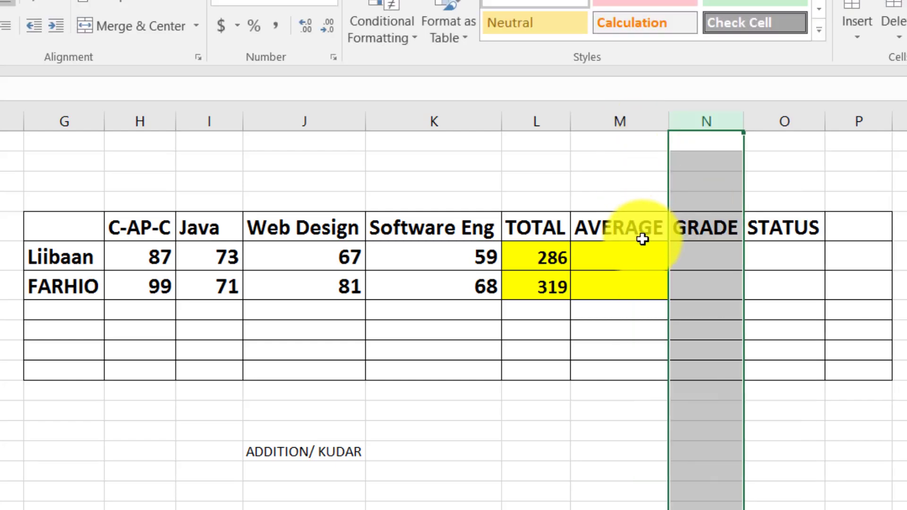
- Enter the formula =AVERAGE(H6:K6) in M6 to average the first student's four marks
left_click(637, 259)
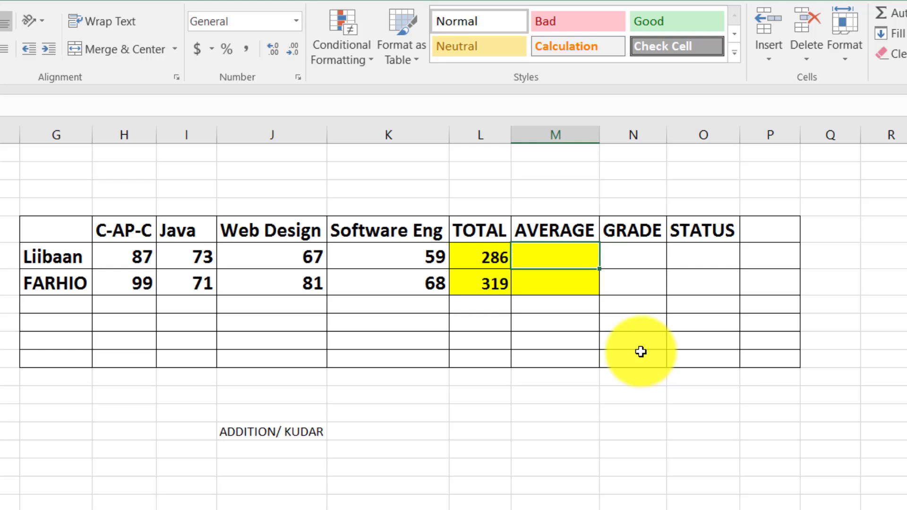
type("=")
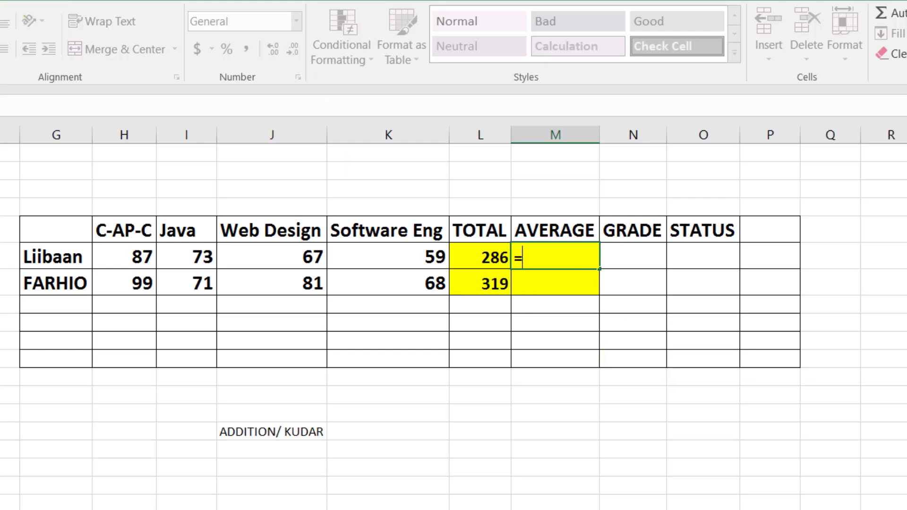
type("AVERA")
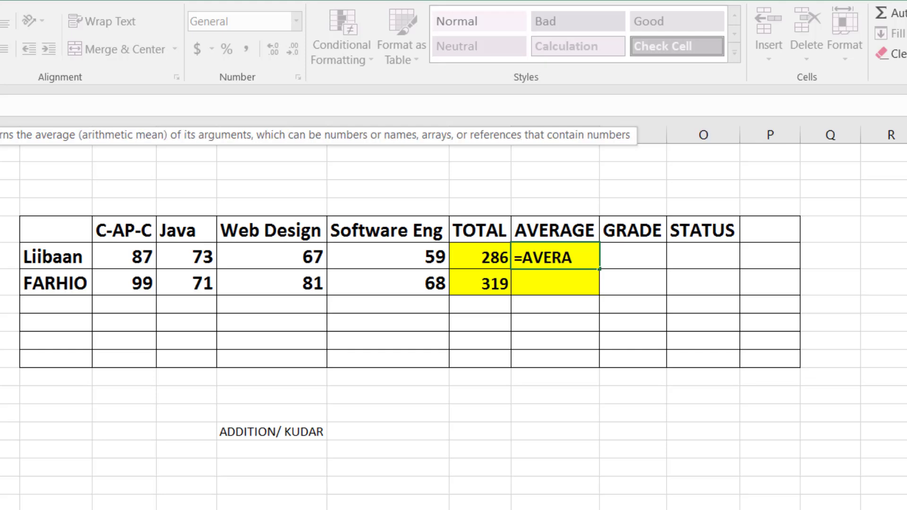
type("GE(")
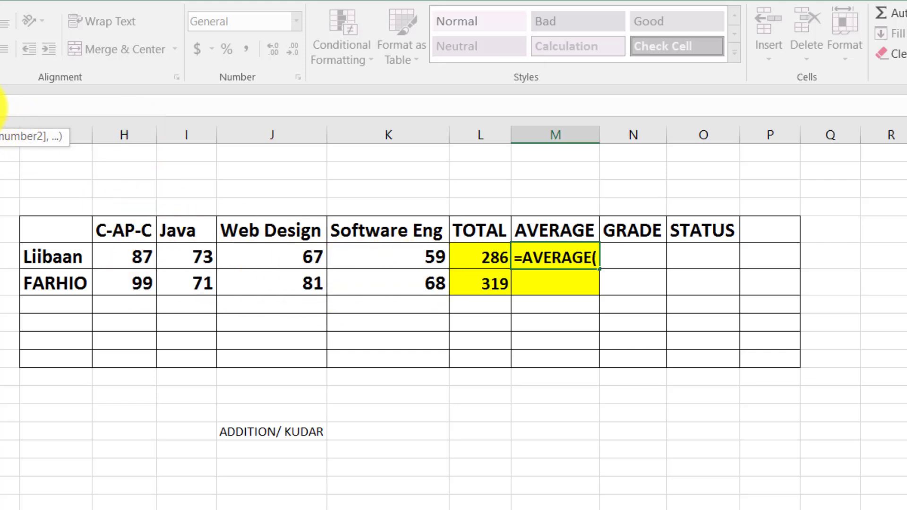
type("H")
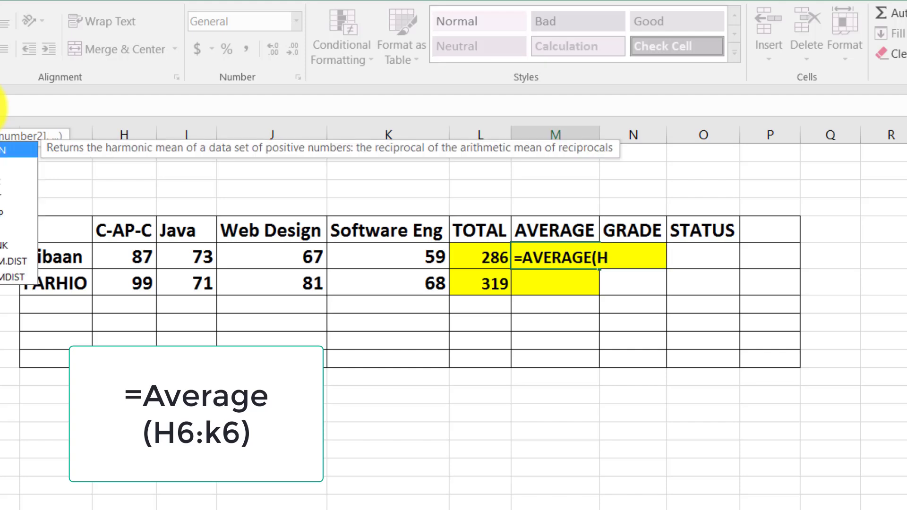
type("6:")
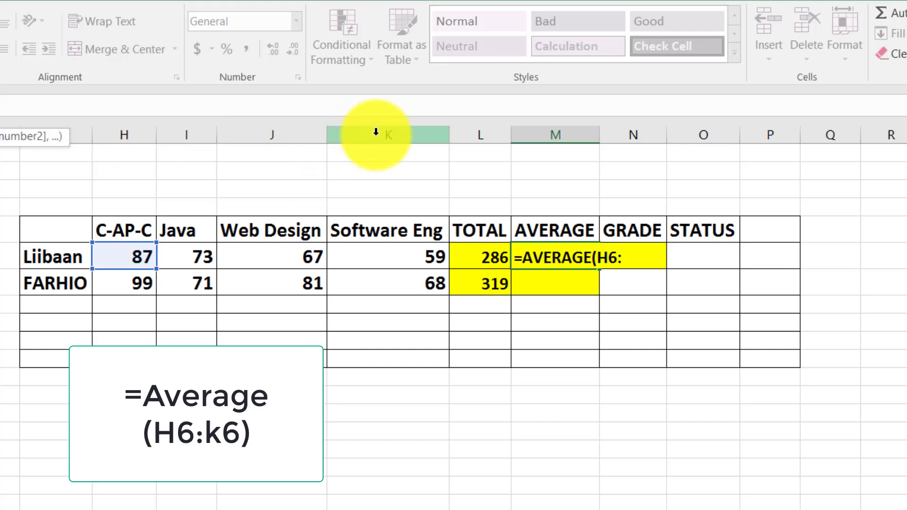
type("K6")
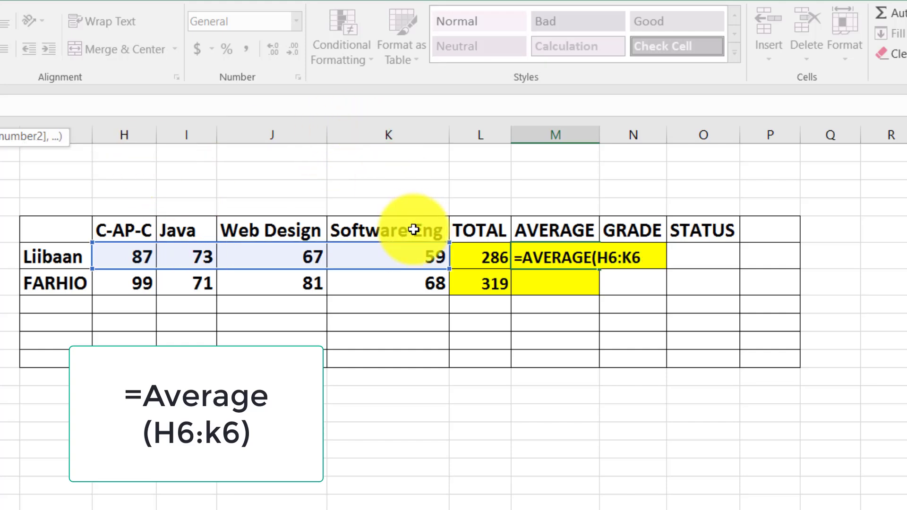
type(")")
key("Return")
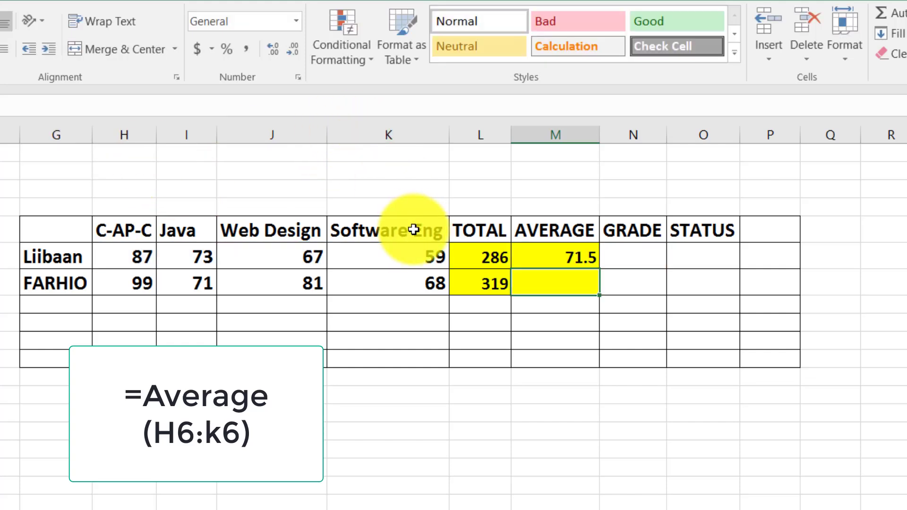
- Fill the average formula from M6 down to M7 for the second student
left_click(571, 256)
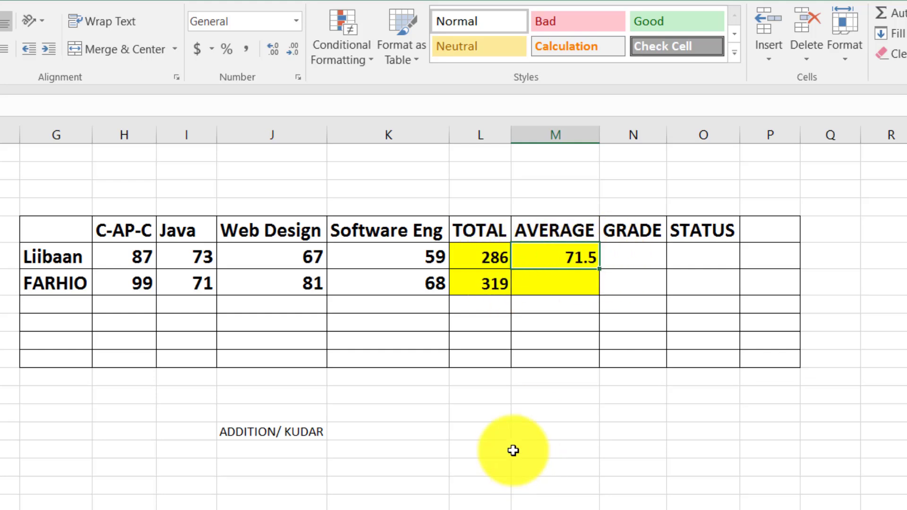
left_click_drag(416, 257, 98, 256)
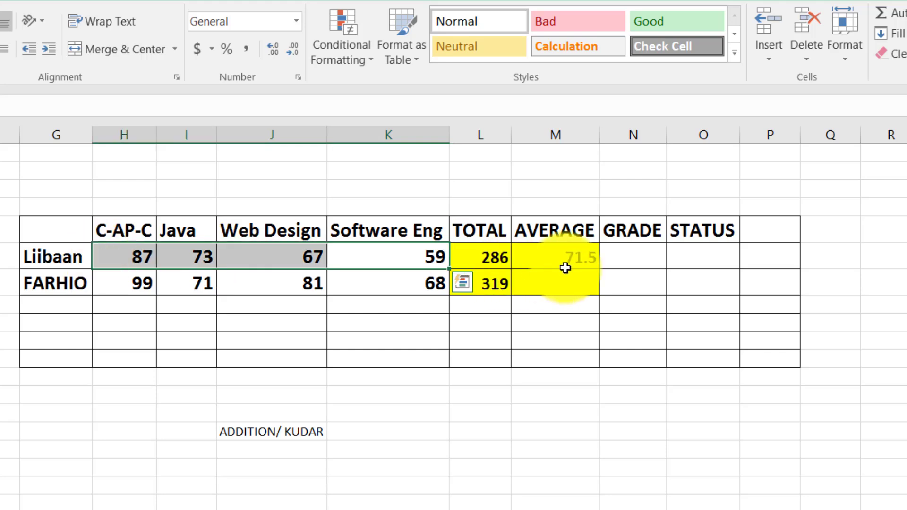
left_click(581, 261)
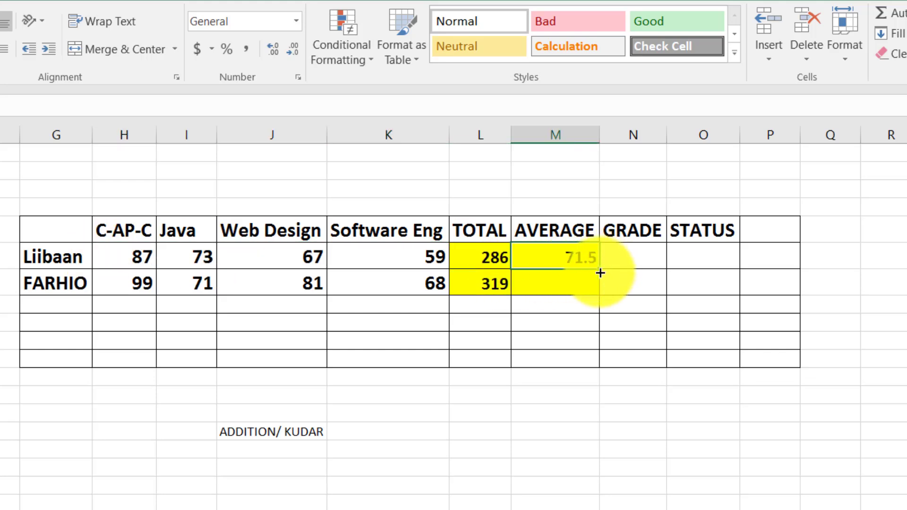
left_click_drag(599, 269, 564, 296)
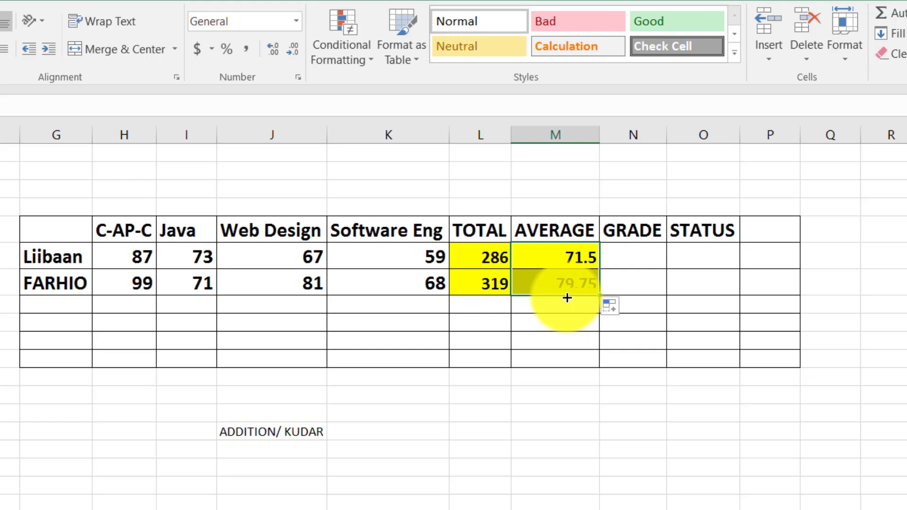
left_click(569, 314)
- Begin a grade formula in N6 that returns A for averages of at least 95: =IF(M6>=95,"A",
left_click(649, 253)
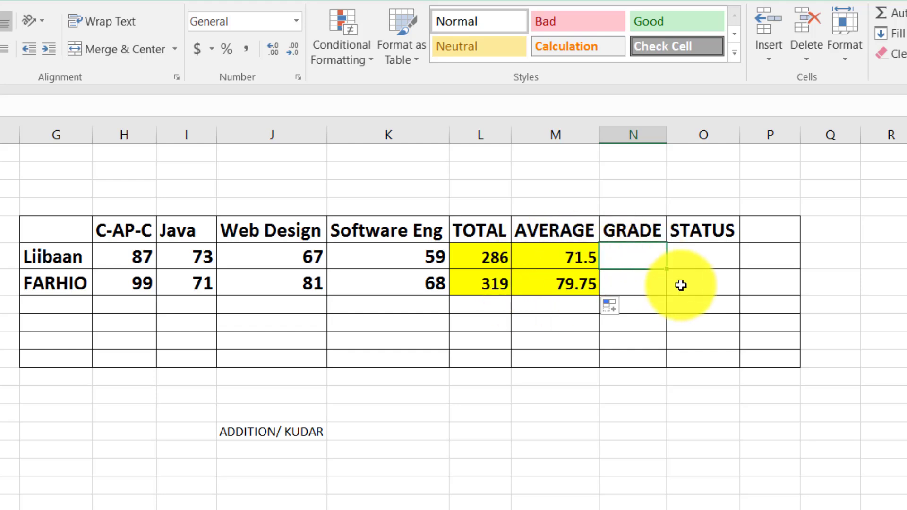
type("=")
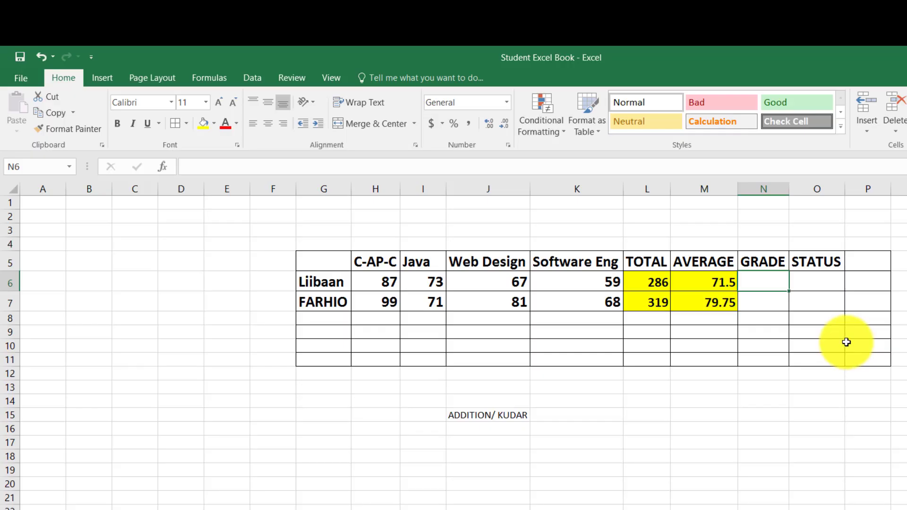
type("=I")
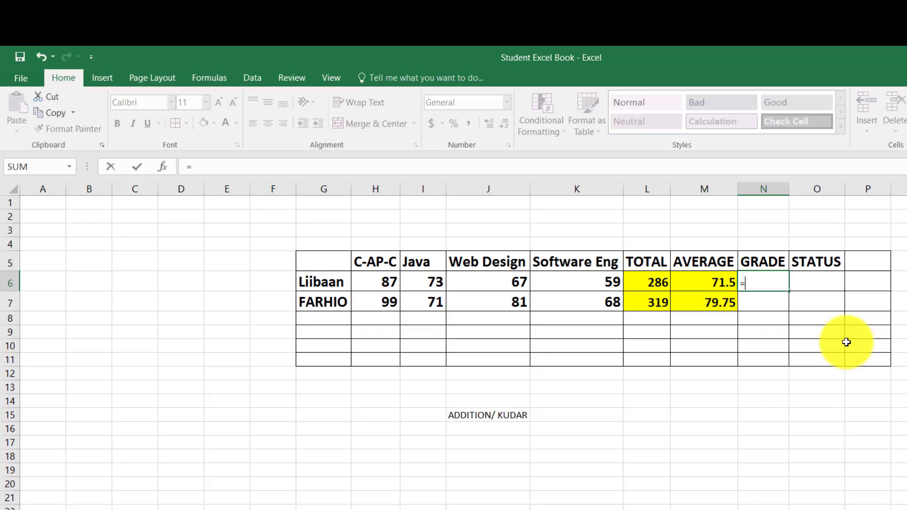
type("F(")
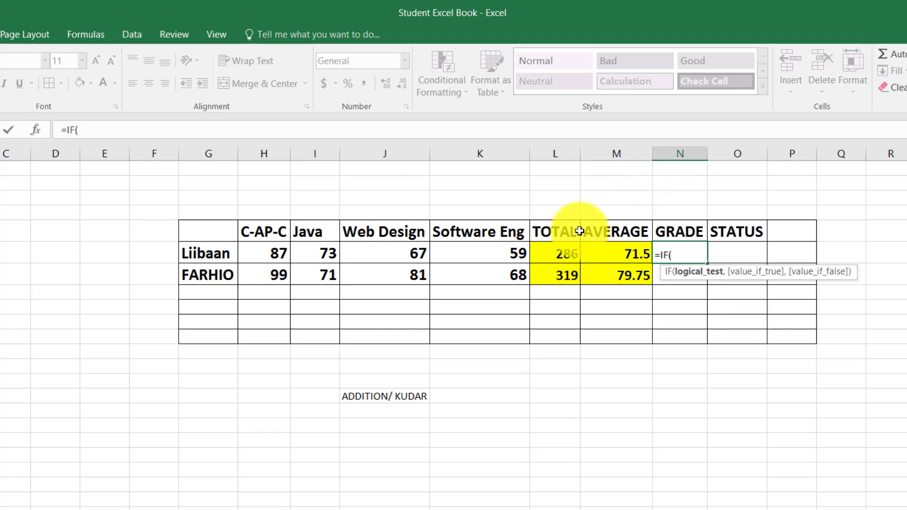
type("M6")
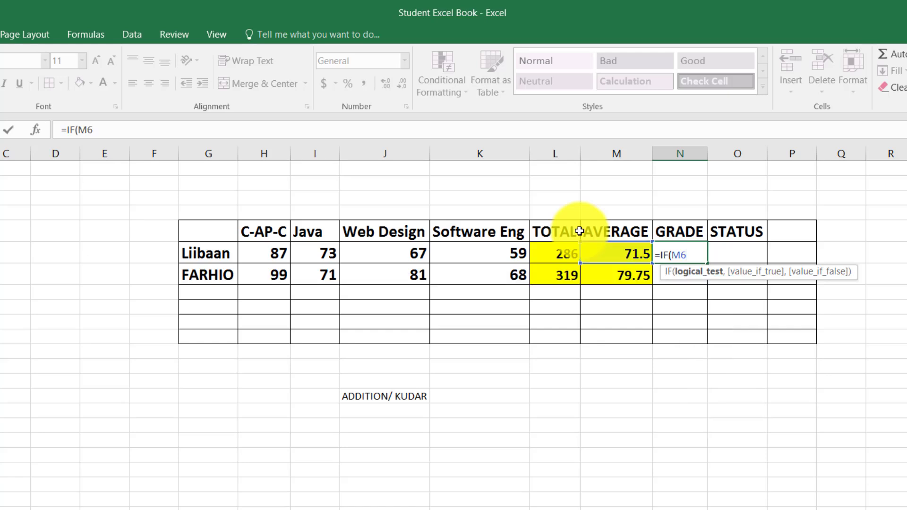
type(">=")
key("BackSpace")
type("=")
type("95")
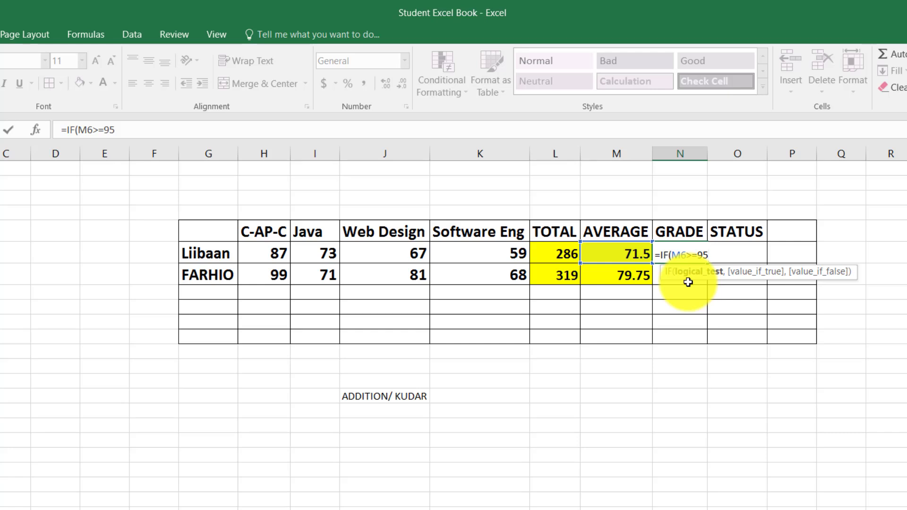
type(",")
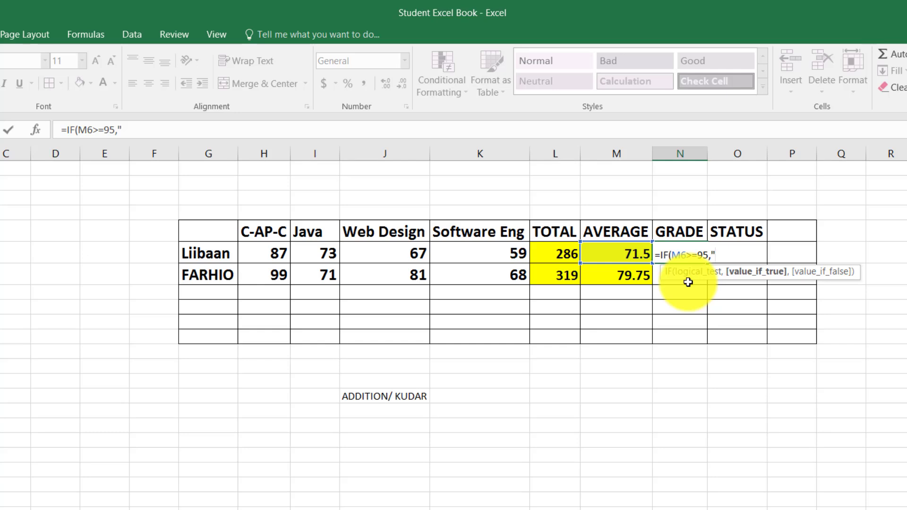
type("\"A\",")
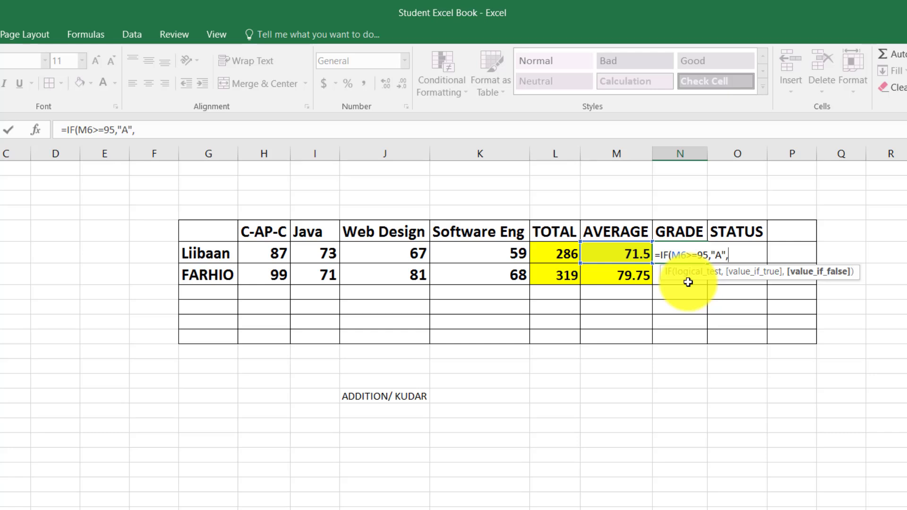
- Nest a second condition in the N6 grade formula, IF(M6>=85,"B", to return B for averages of at least 85
type("IF")
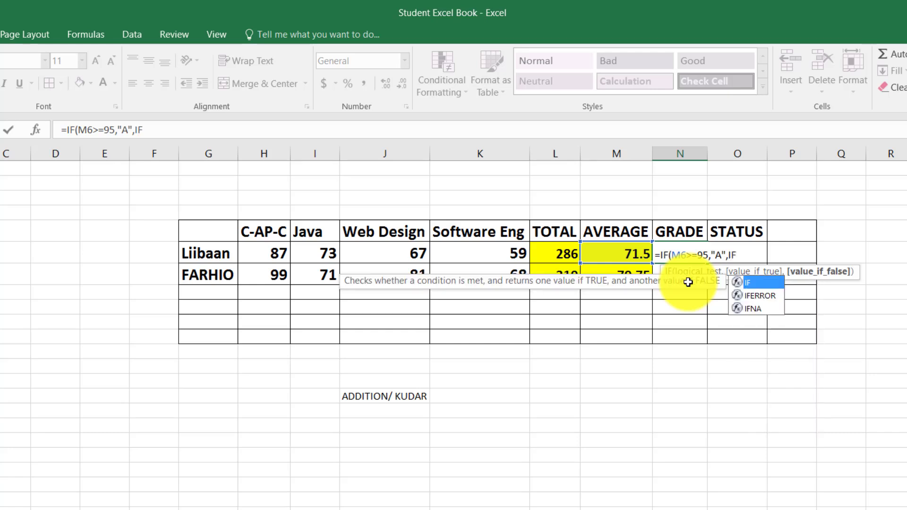
type("(")
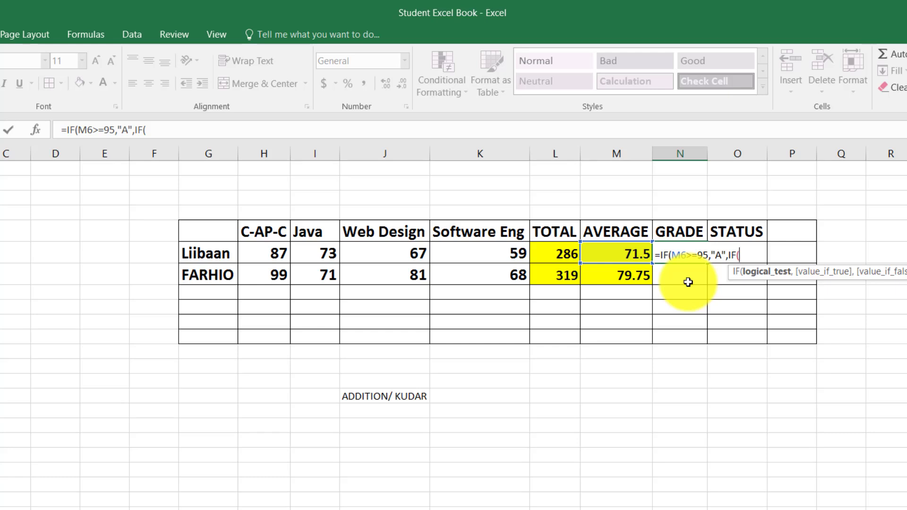
type("M")
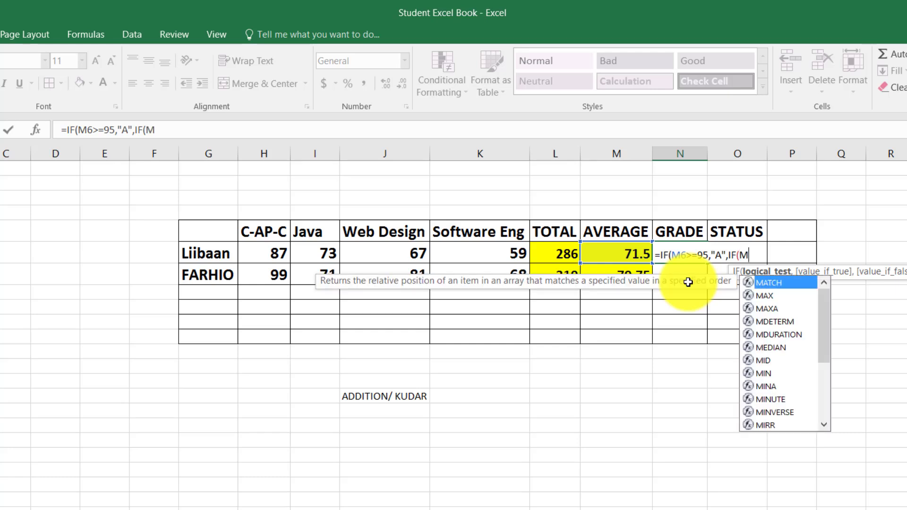
type("6")
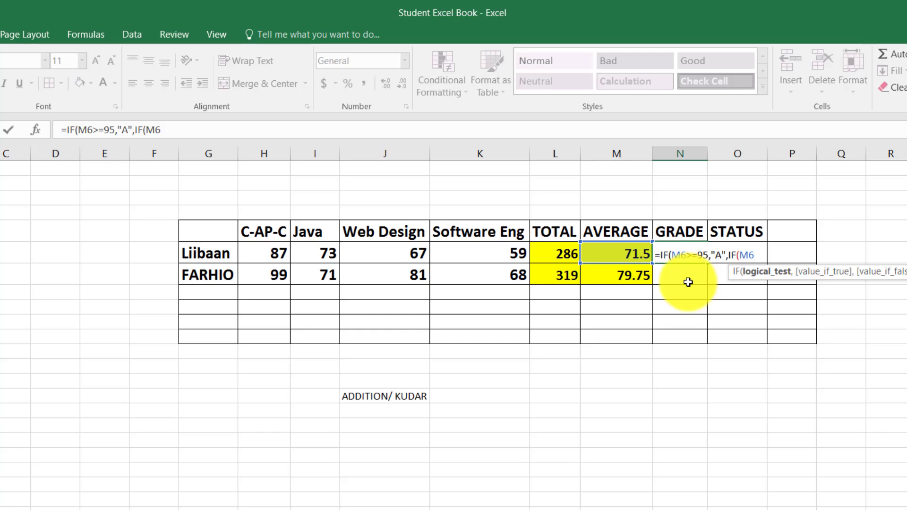
type(">=85,\"")
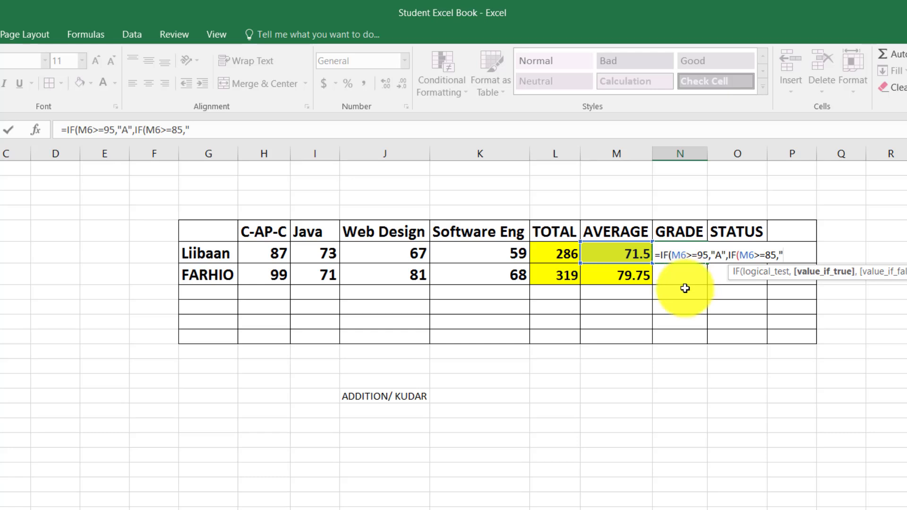
type("B")
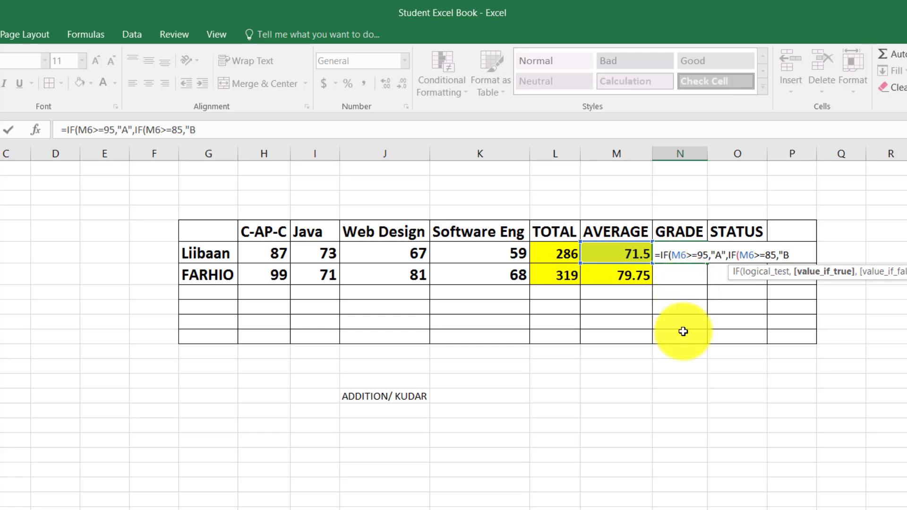
type("\",")
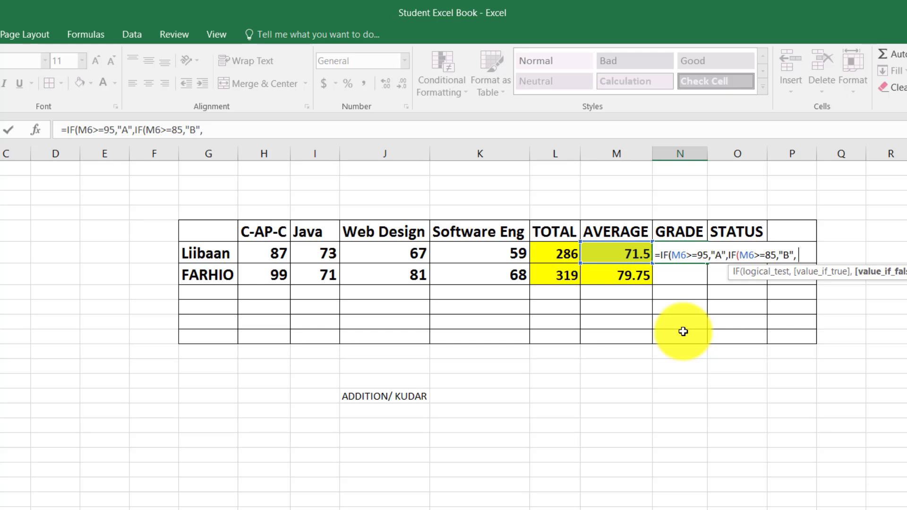
- Nest IF(M6>=75,"C") as the last condition and complete the N6 formula as =IF(M6>=95,"A",IF(M6>=85,"B",IF(M6>=75,"C")))
type(" IF")
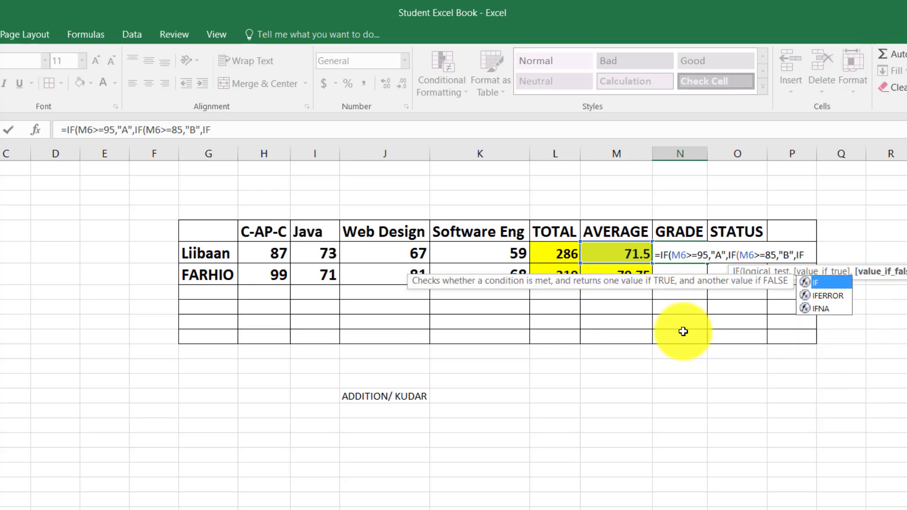
type("(")
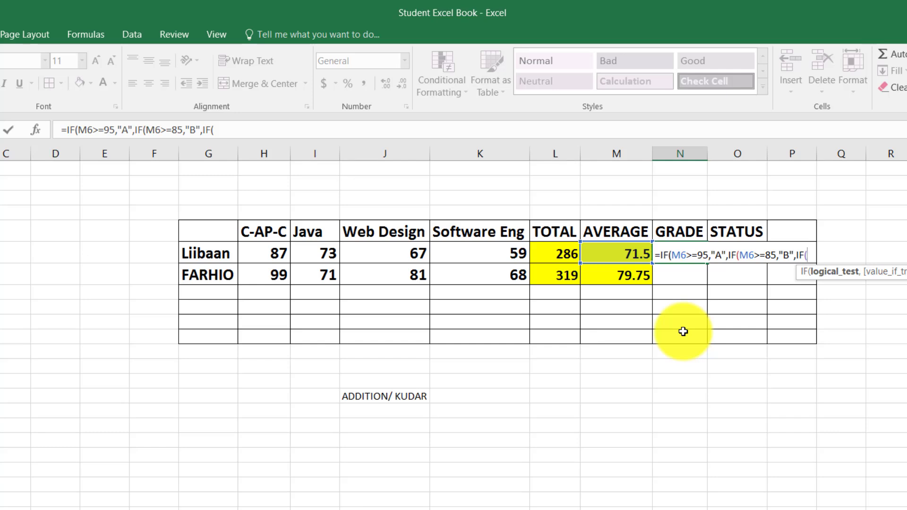
type("M6")
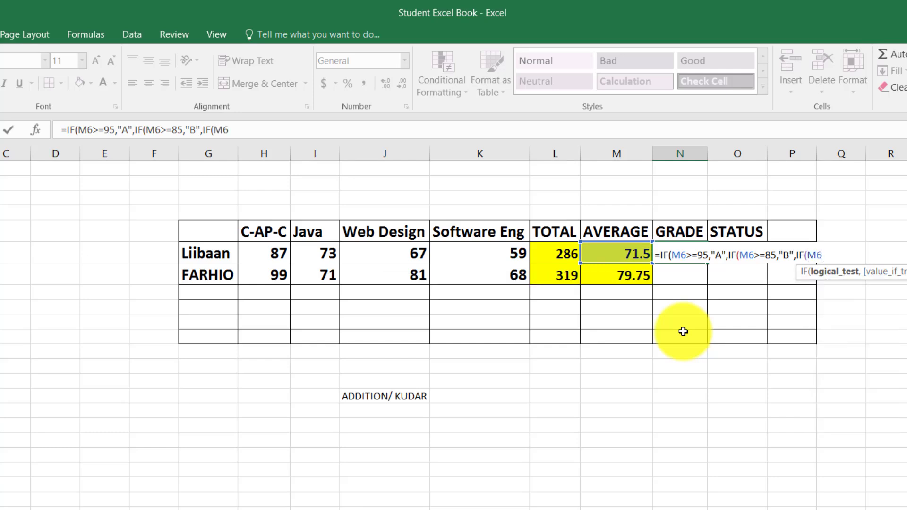
type(">=")
type("75,\"C")
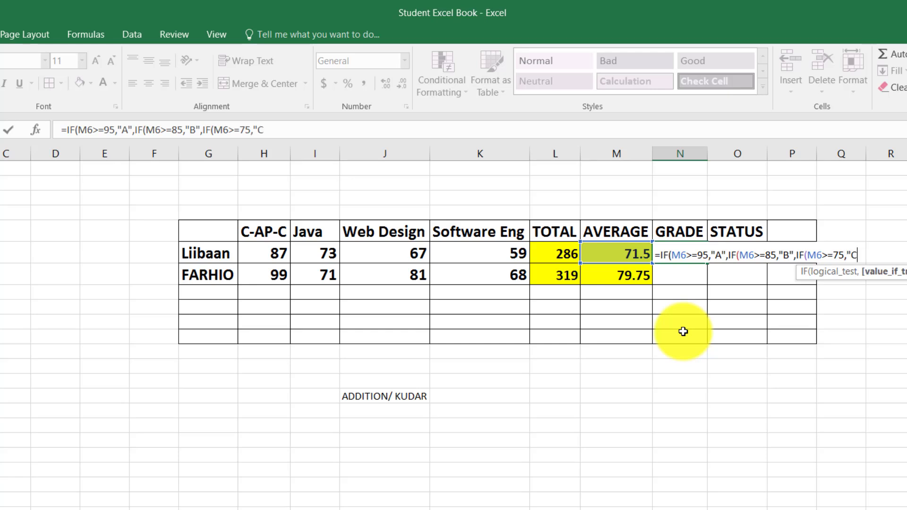
type("\"")
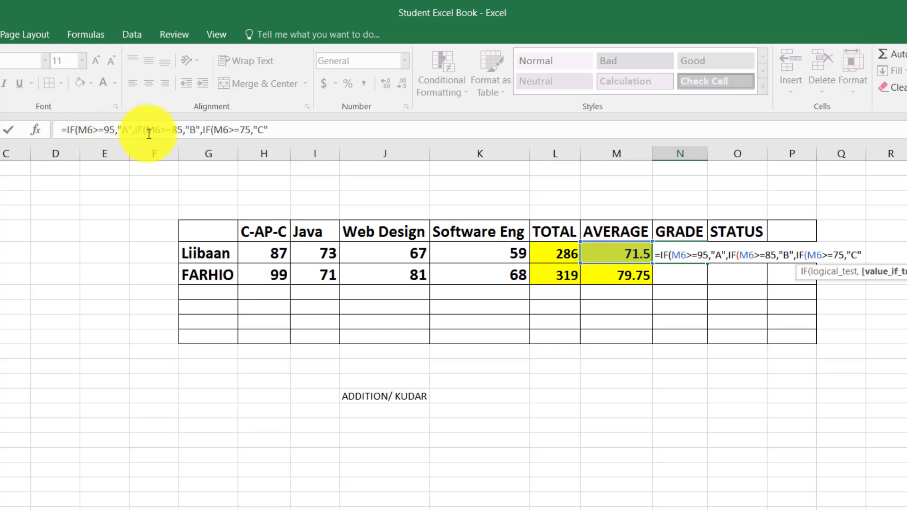
left_click(289, 128)
type("0")
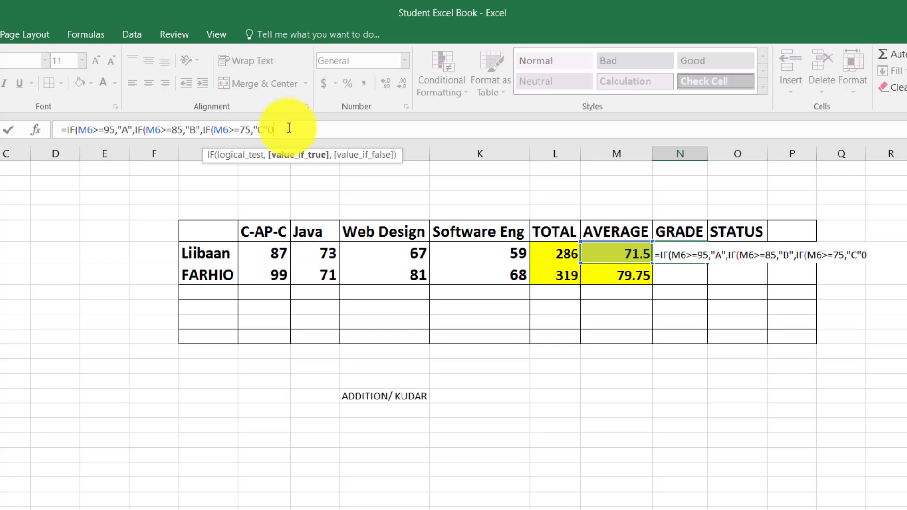
key("BackSpace")
type(")))")
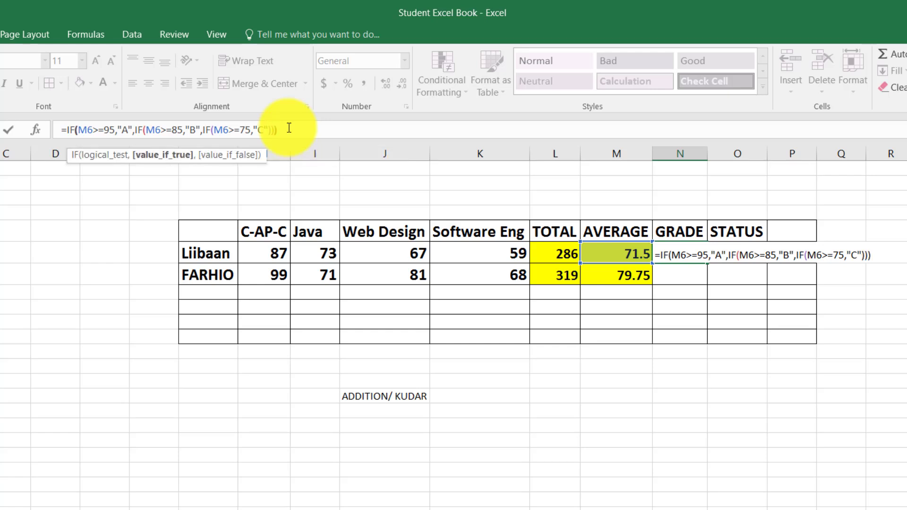
key("Return")
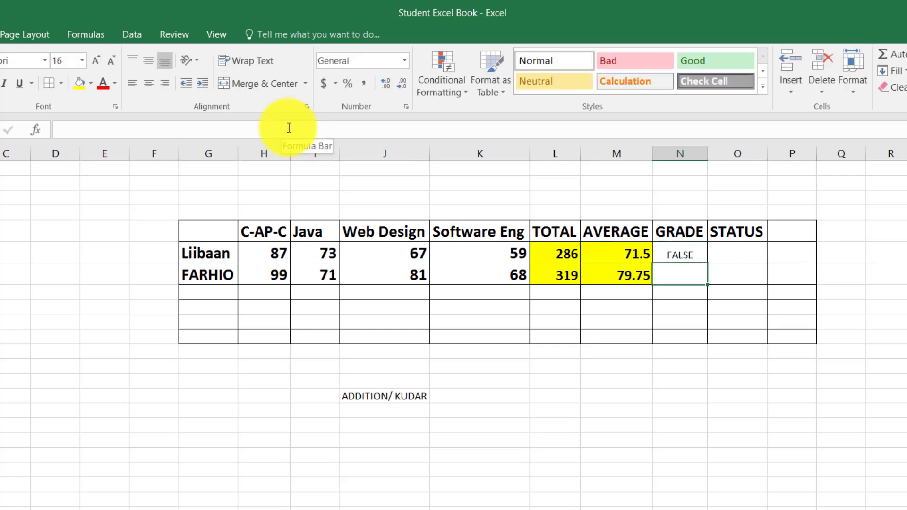
- Fill the grade formula from N6 down to N9
left_click(686, 250)
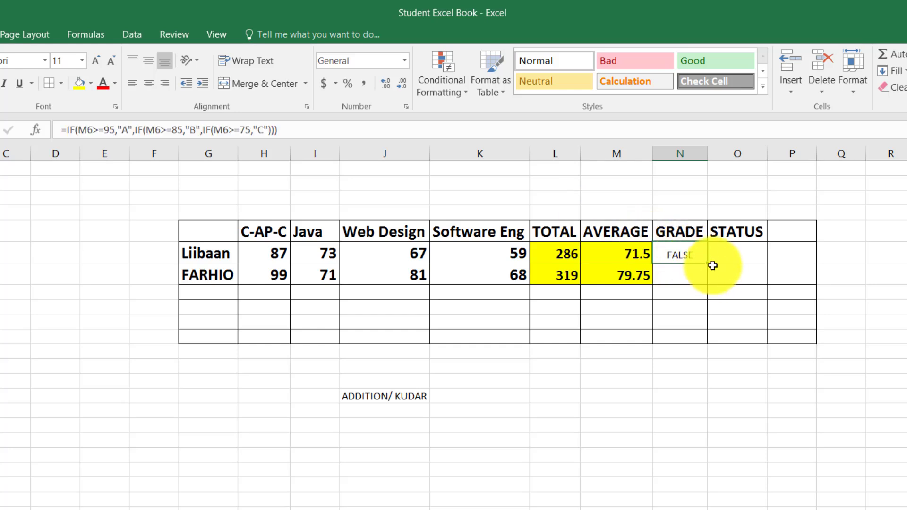
left_click_drag(708, 267, 709, 314)
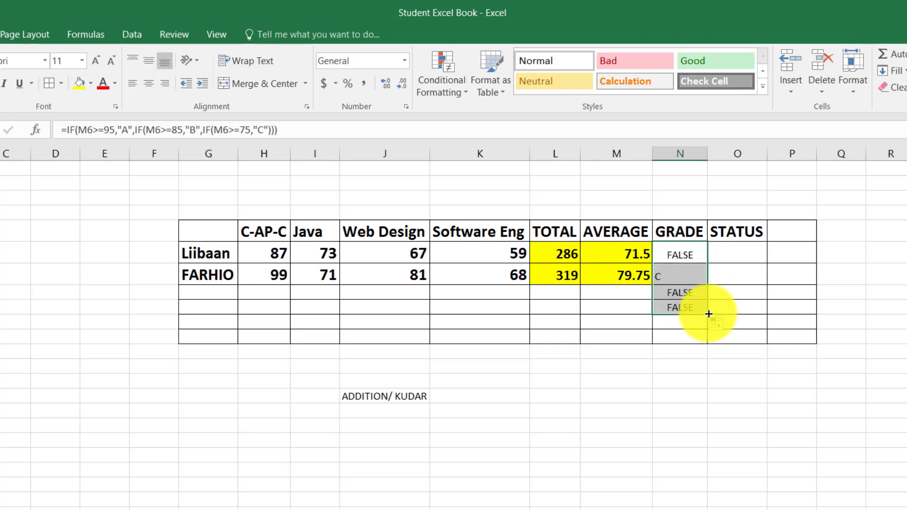
left_click(675, 247)
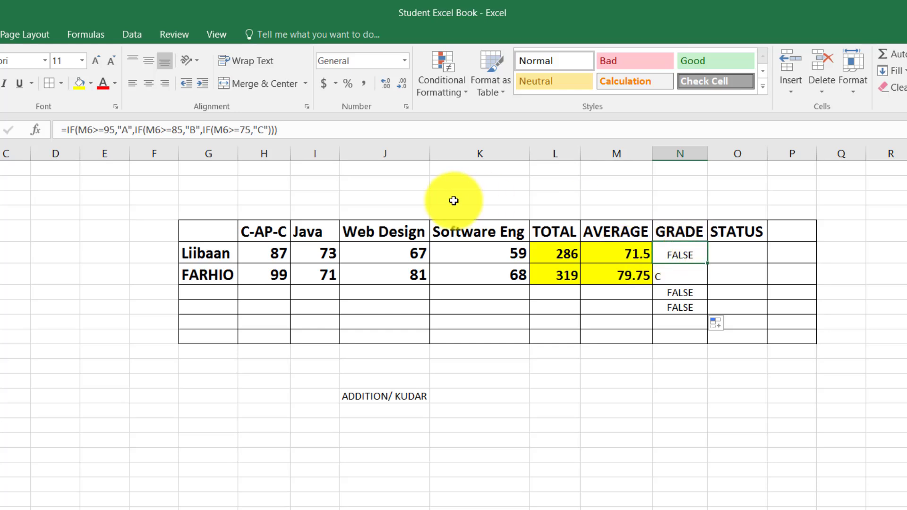
- Change the first student's Web Design mark in J6 to 99
left_click(382, 252)
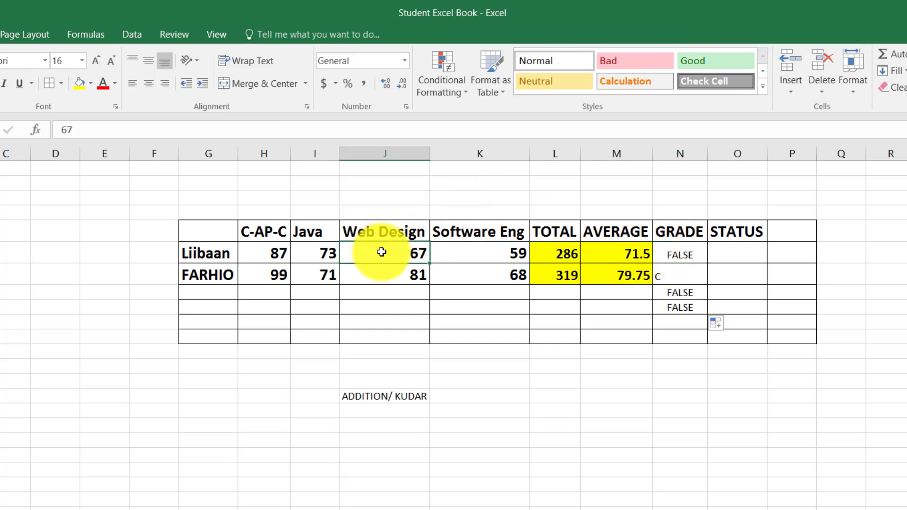
type("99")
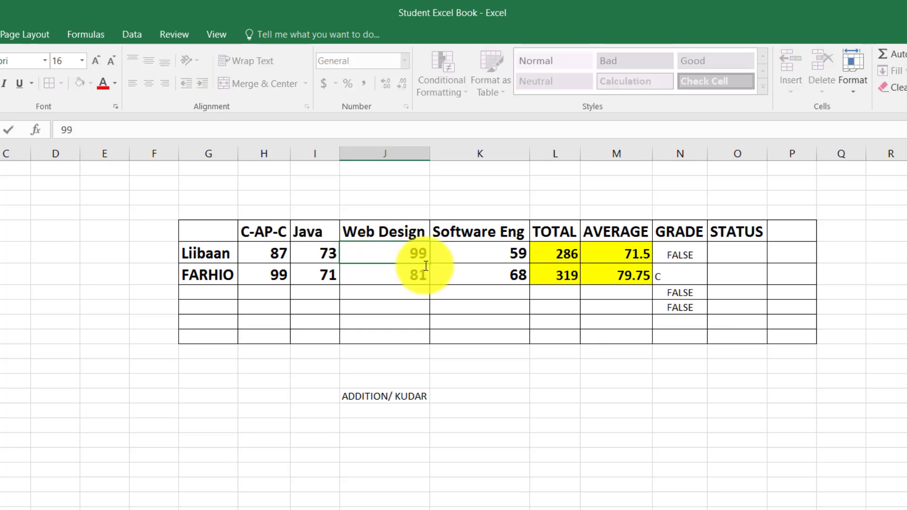
left_click(631, 407)
- Make the grade cells N6:N10 bold and centre their contents horizontally
left_click(666, 255)
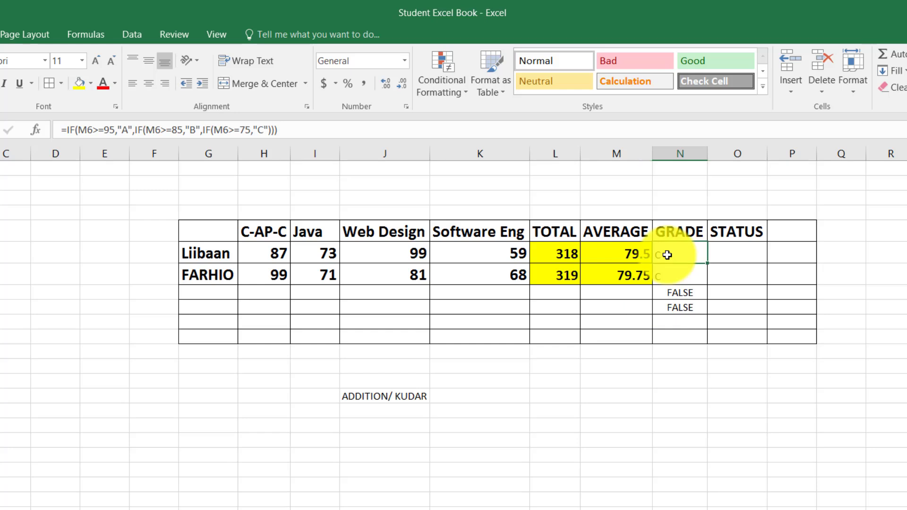
left_click_drag(667, 255, 667, 318)
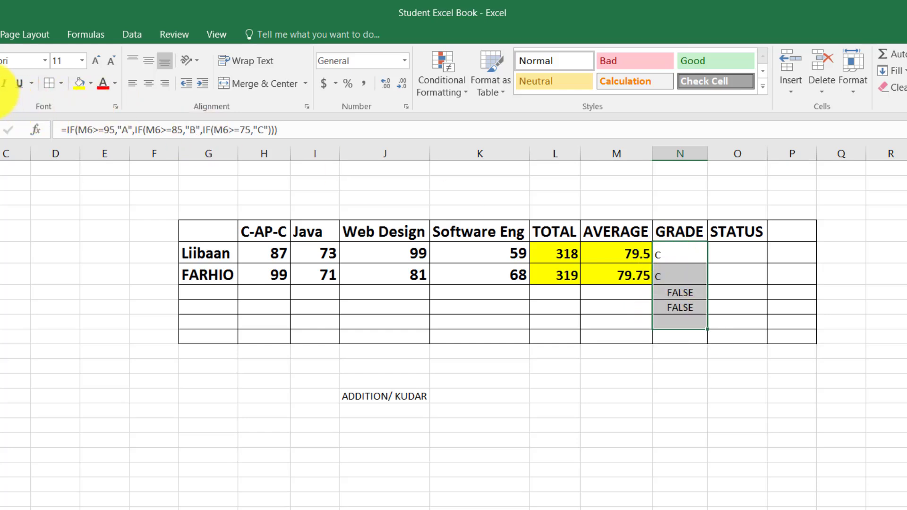
left_click(1, 83)
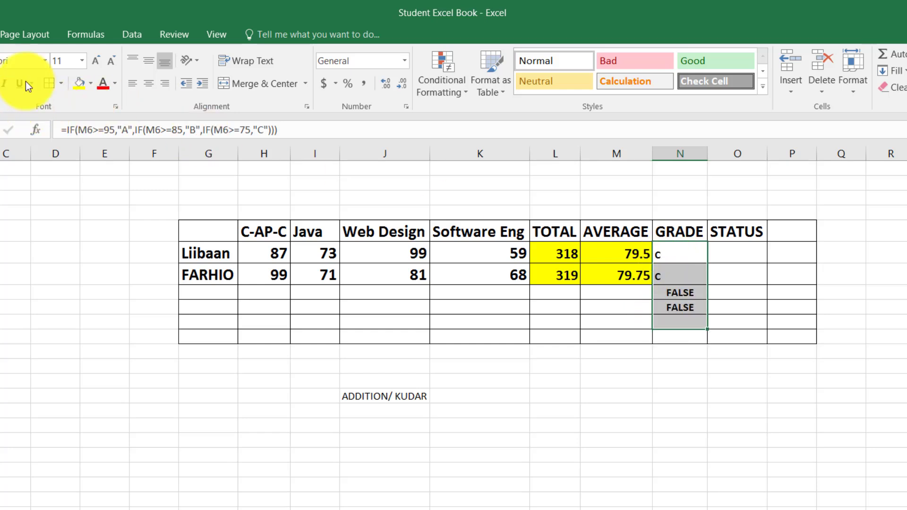
left_click(146, 87)
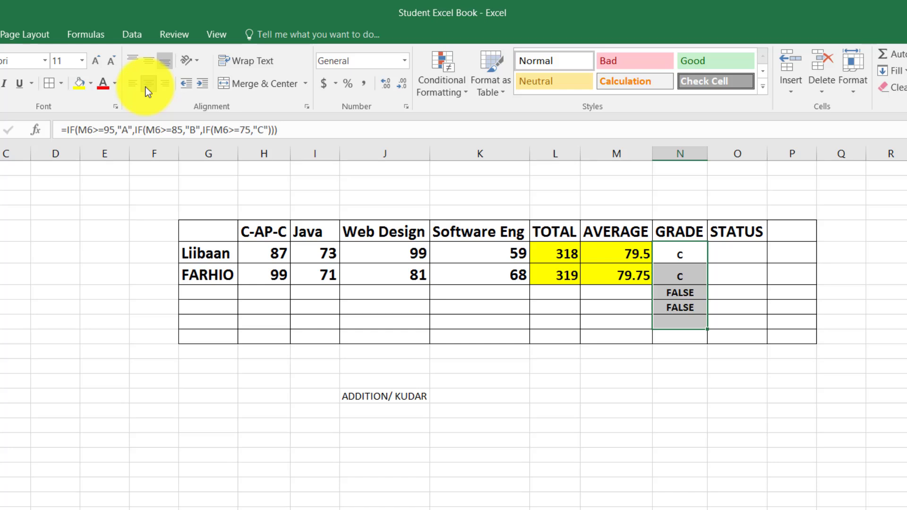
- Apply a light gold theme fill colour to the grade cells N6:N10
left_click(77, 85)
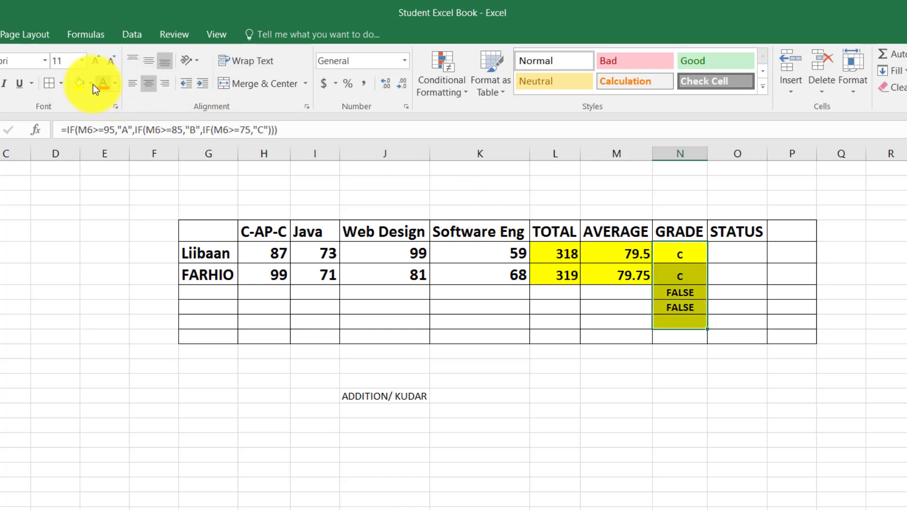
left_click(90, 84)
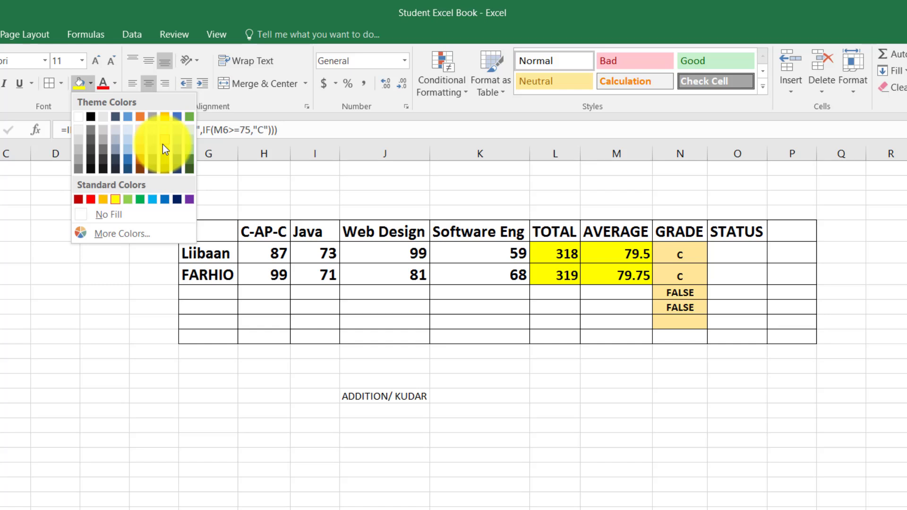
left_click(162, 143)
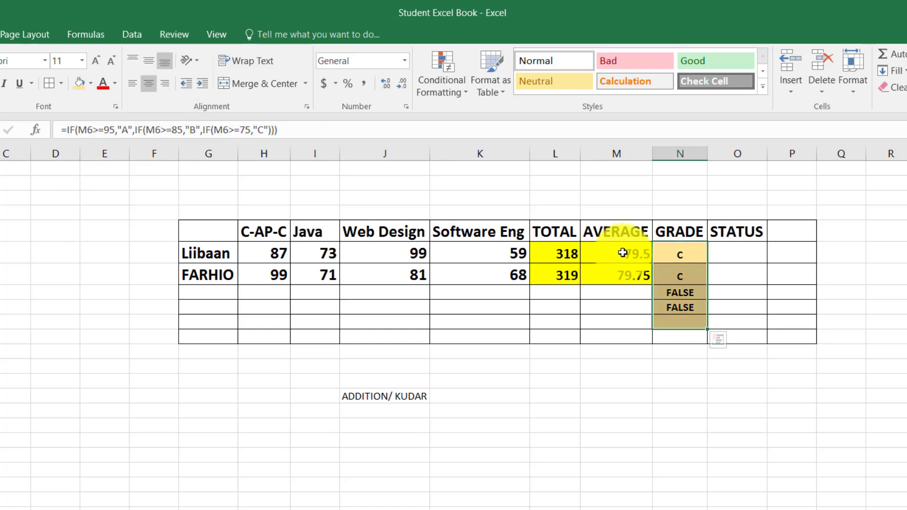
- Increase the font size of the grade cells N6:N10 to 14
left_click(100, 59)
left_click(101, 58)
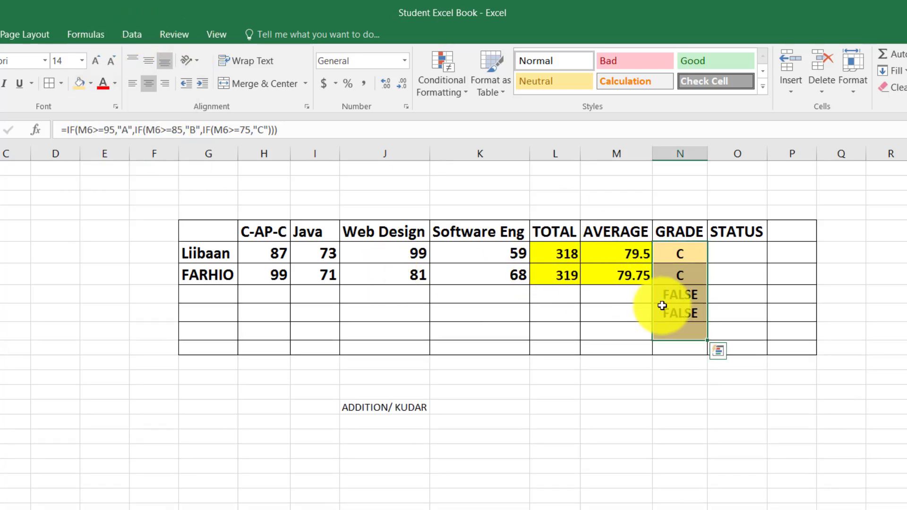
left_click(464, 274)
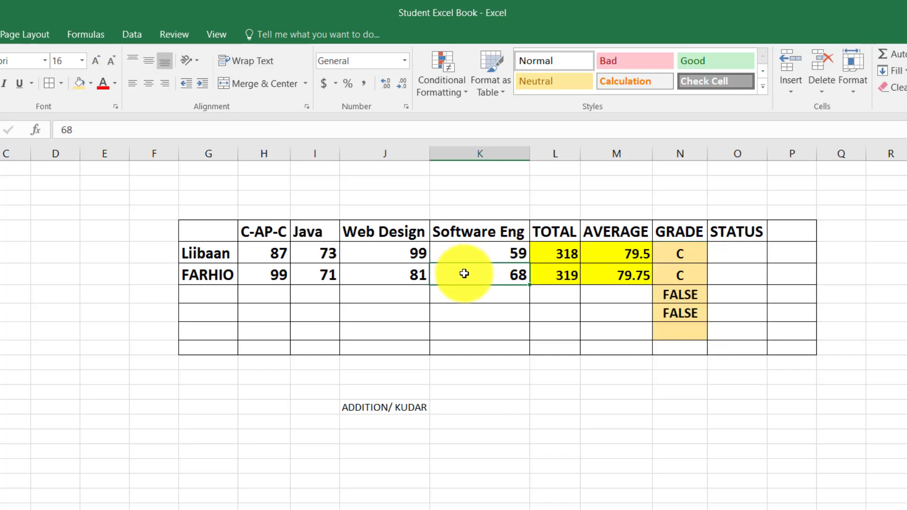
- Change the second student's C-AP-C mark in H7 to 50 and check the grade formula in N7
left_click(289, 278)
type("5")
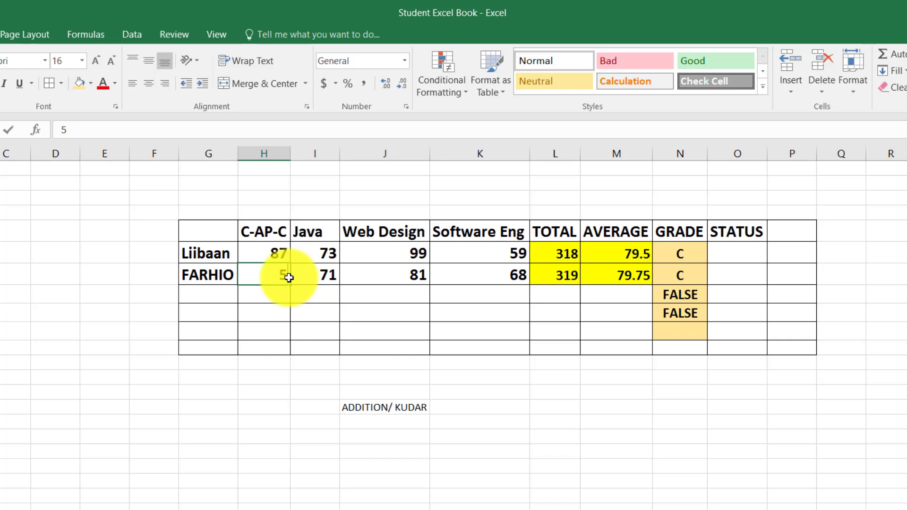
type("0")
left_click(507, 387)
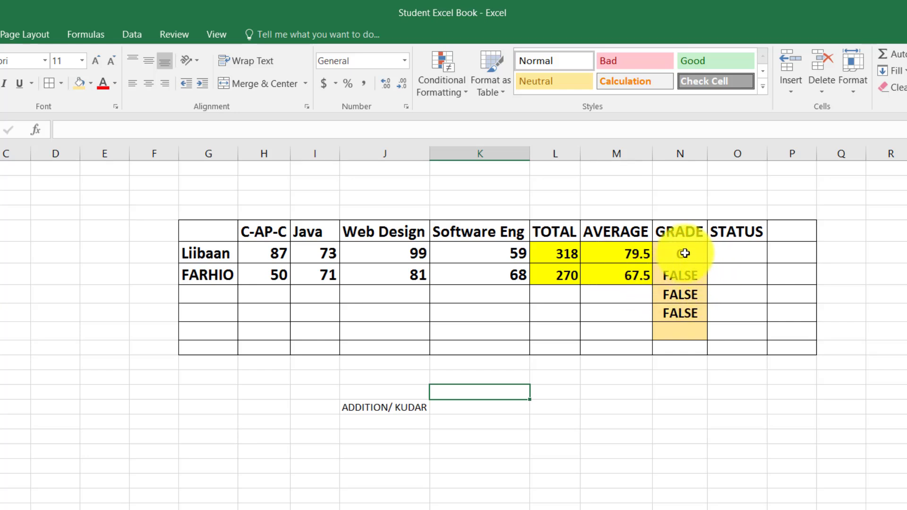
left_click(679, 281)
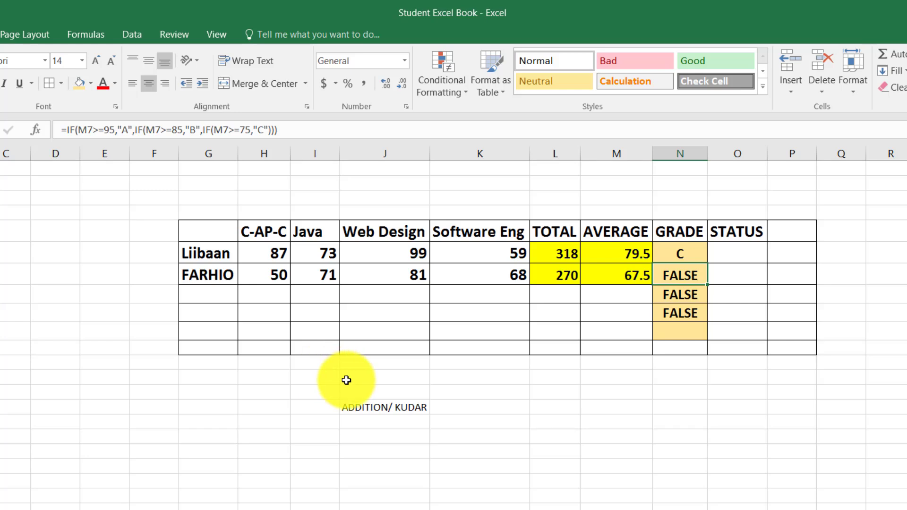
- Enter a grade key in K17:L19 pairing 95 with A, 85 with B and 75 with C
left_click(492, 437)
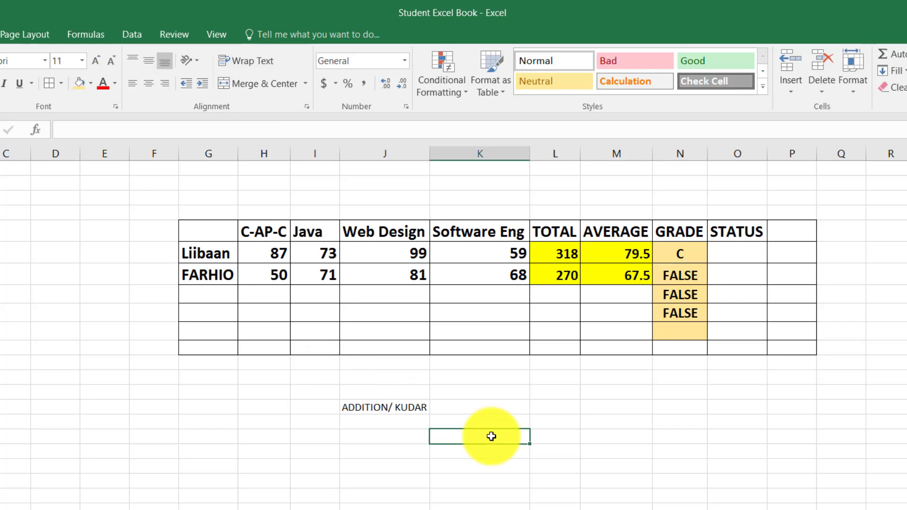
type("95")
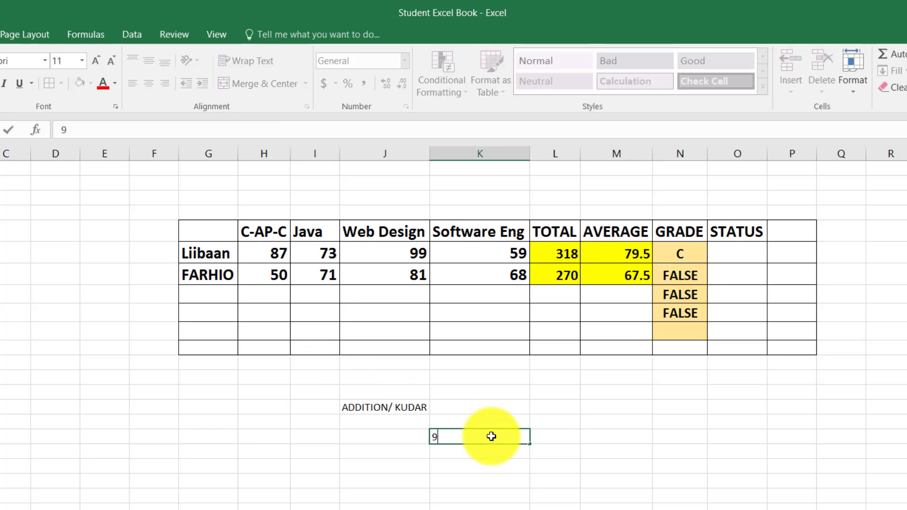
left_click(468, 452)
type("8")
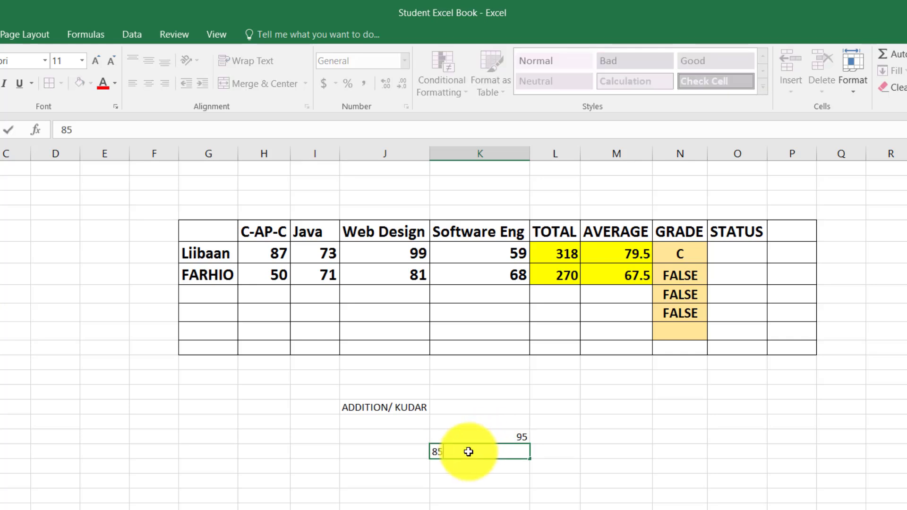
type("5")
left_click(558, 435)
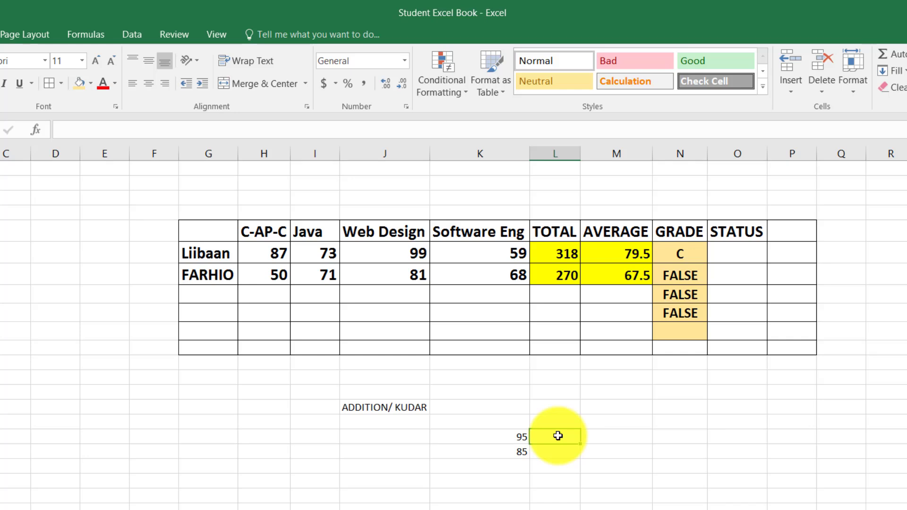
type("A")
key("Return")
type("B")
key("Return")
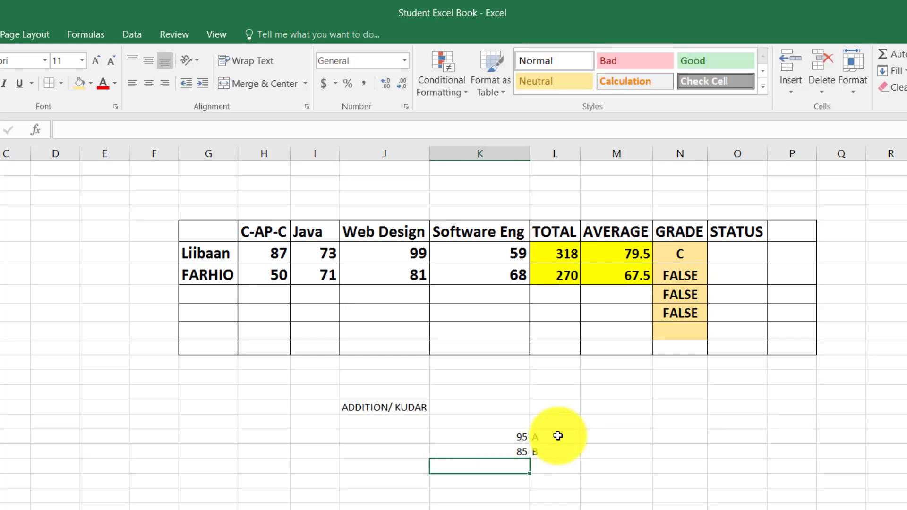
type("75")
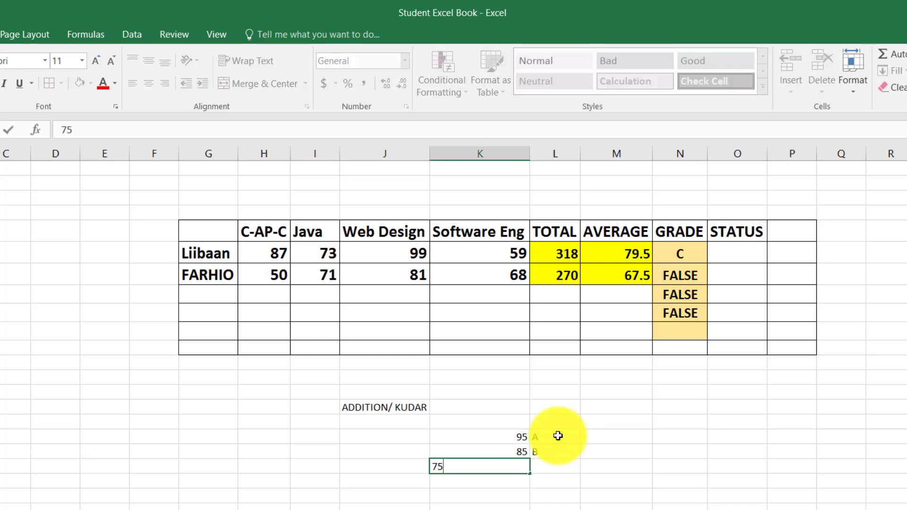
key("Tab")
type("C")
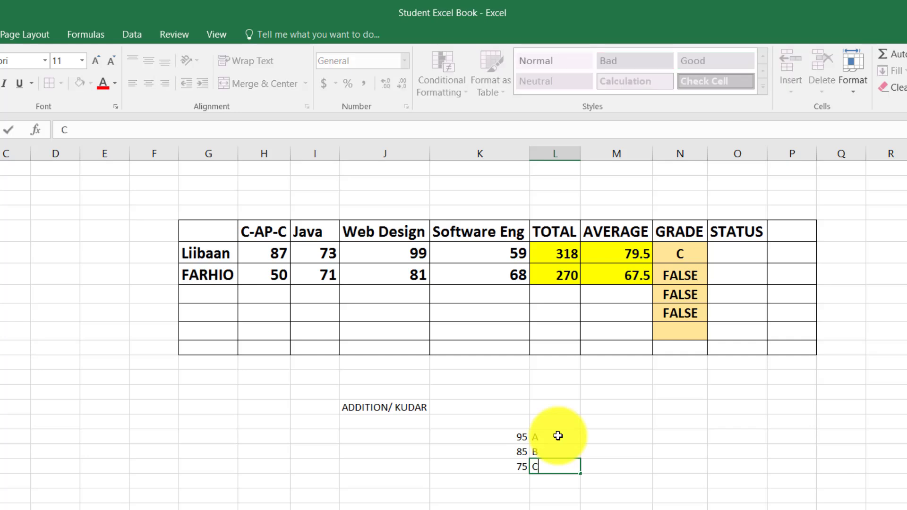
left_click(615, 274)
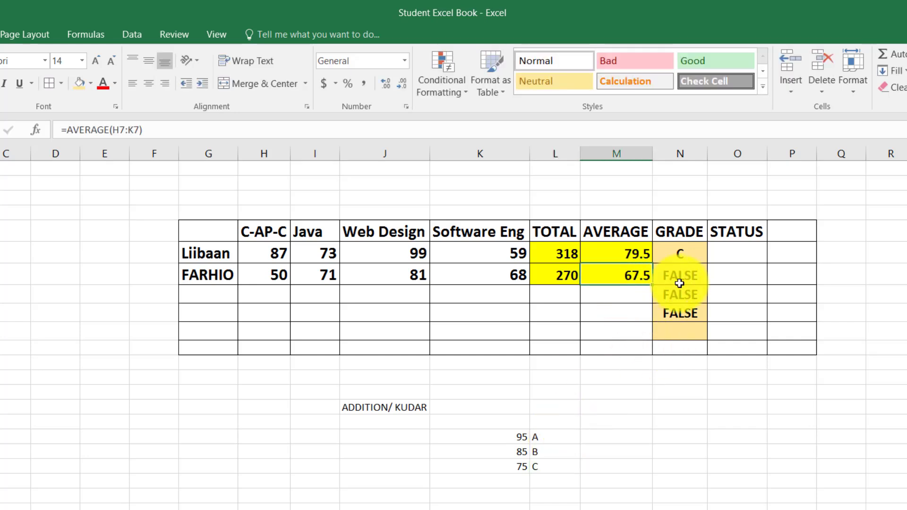
- Change the second student's C-AP-C mark in H7 to 87 and Software Eng mark in K7 to 92
left_click(278, 277)
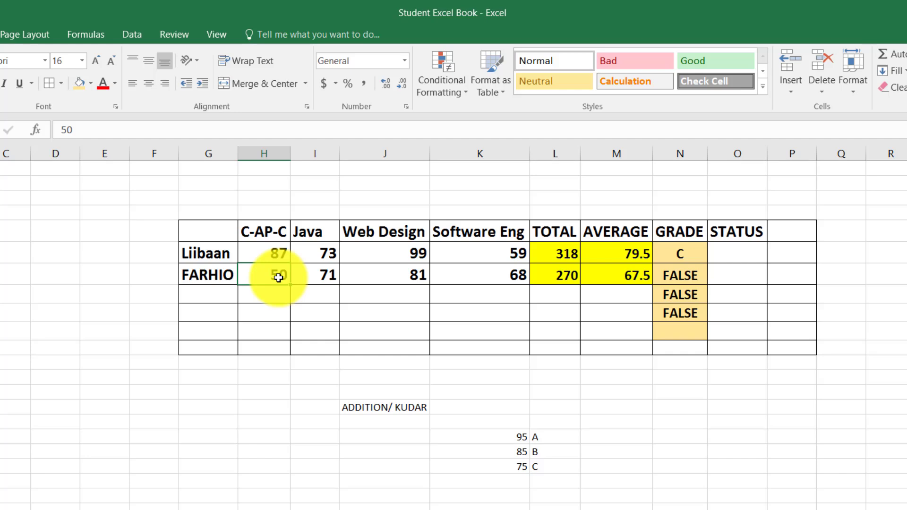
type("87")
left_click(780, 404)
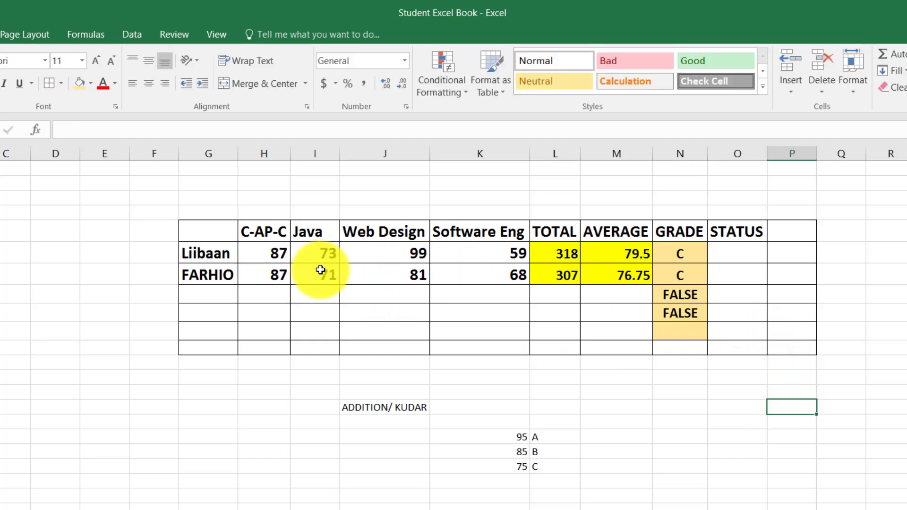
left_click(504, 274)
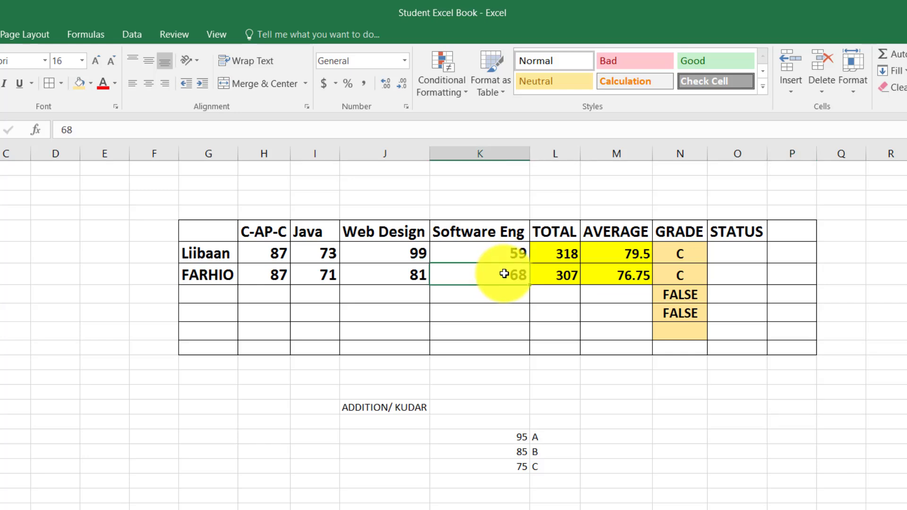
type("92")
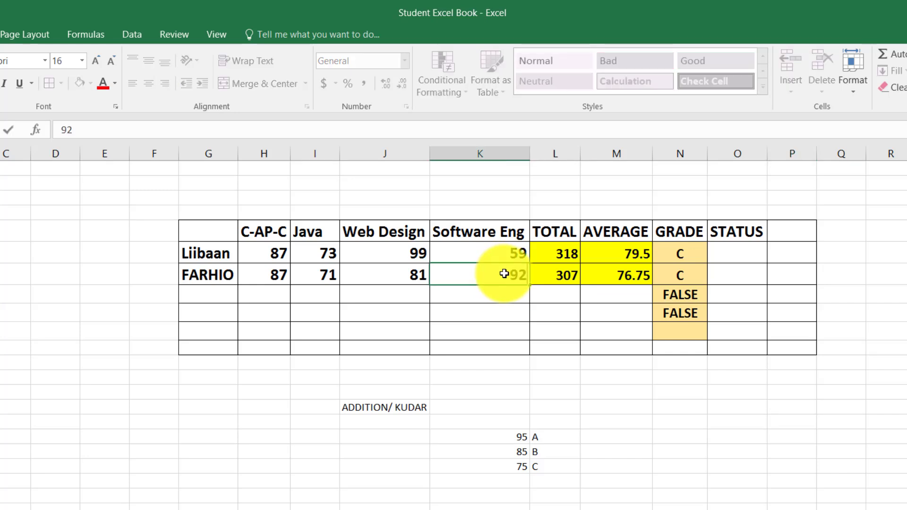
left_click(869, 420)
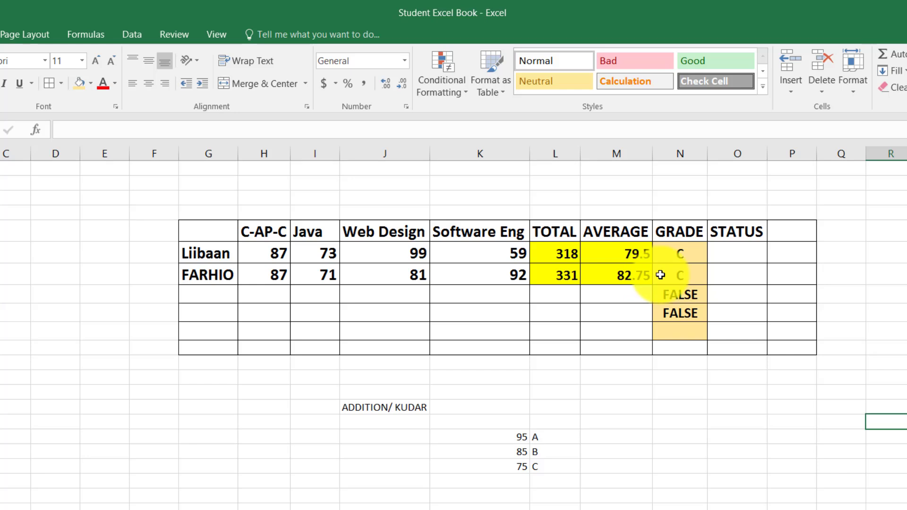
- Set the second student's Java mark in I7 and C-AP-C mark in H7 to 99
left_click(394, 279)
left_click(325, 275)
type("99")
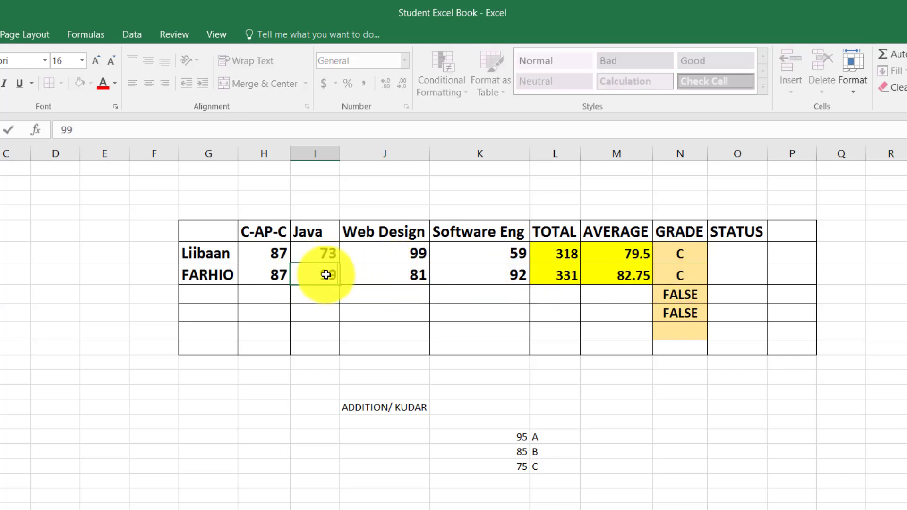
left_click(736, 437)
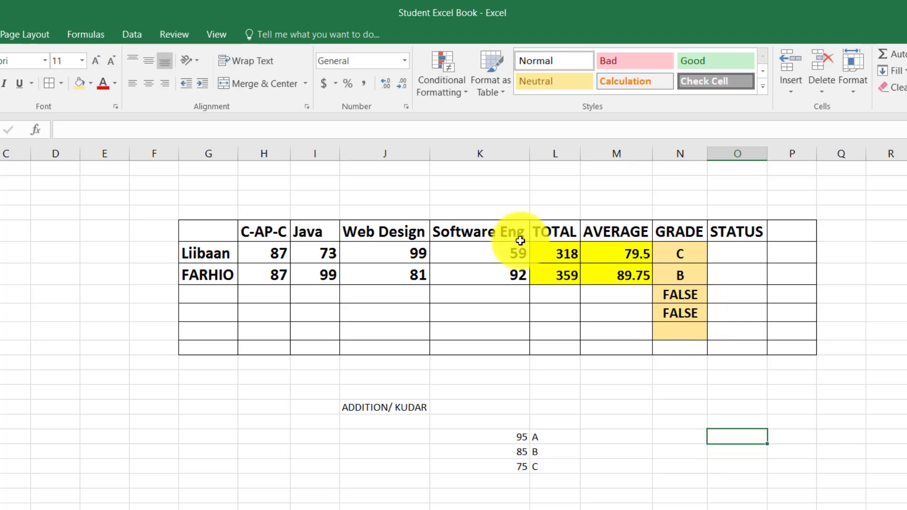
left_click(374, 271)
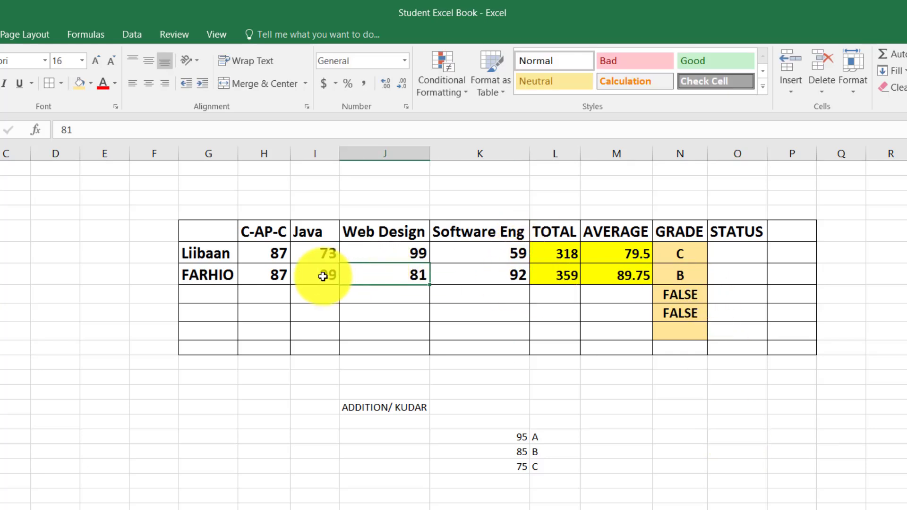
left_click(324, 276)
left_click(269, 273)
type("99")
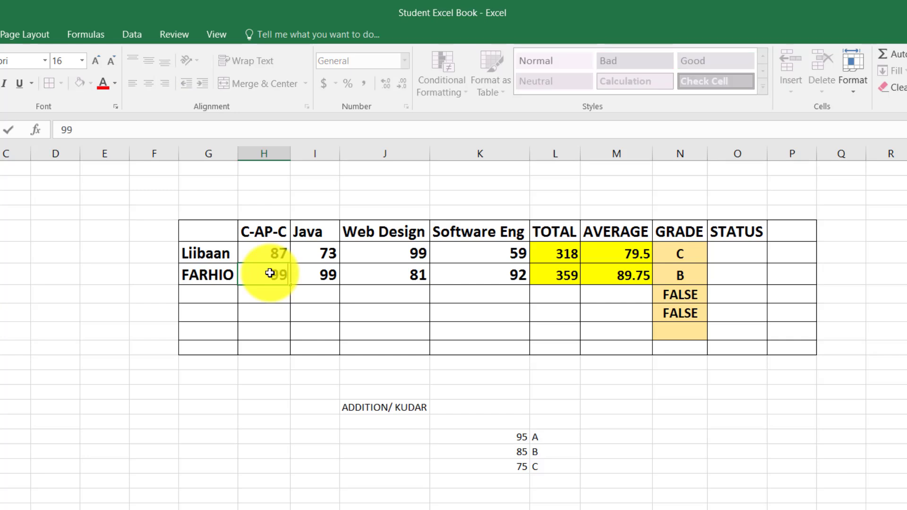
left_click(750, 451)
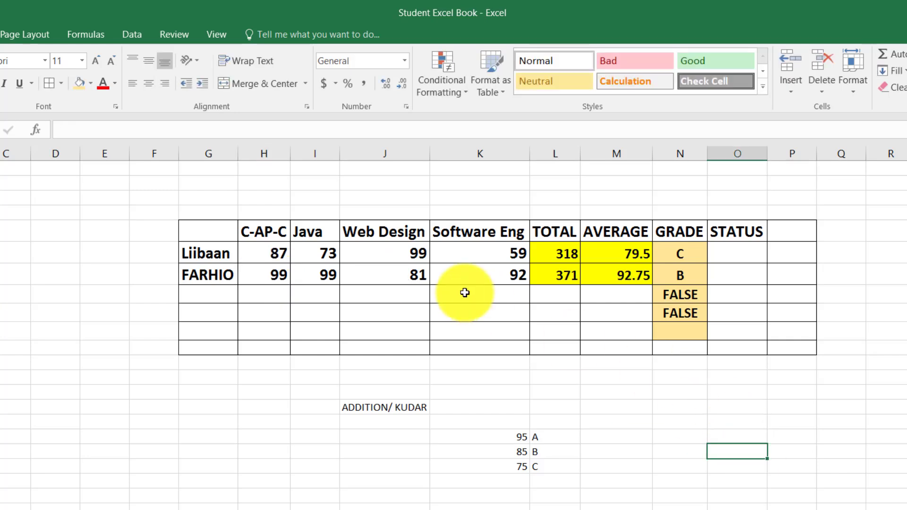
- Set the second student's Web Design mark in J7 to 89 and Software Eng mark in K7 to 100
left_click(408, 274)
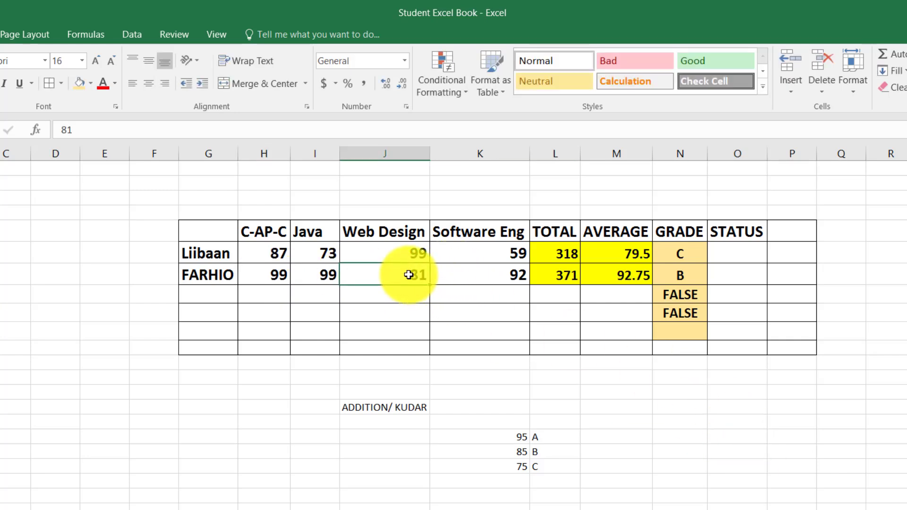
type("89")
left_click(714, 482)
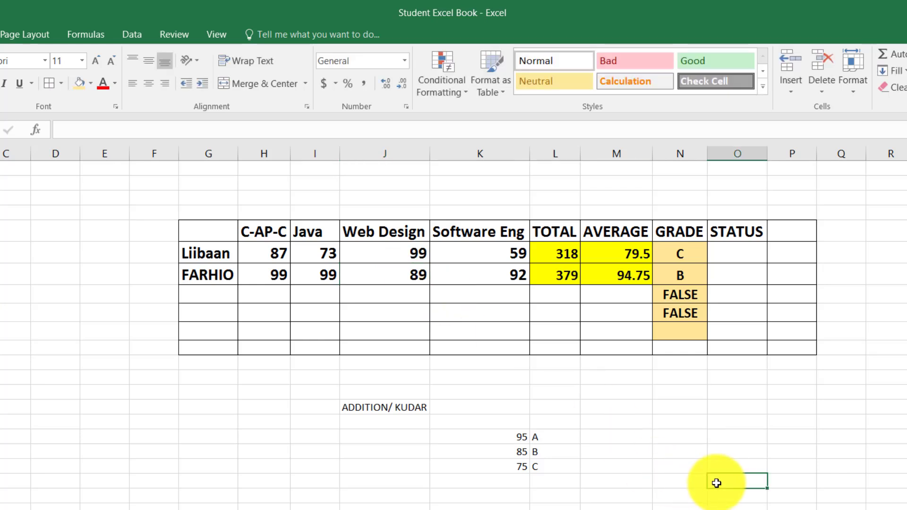
left_click(507, 273)
type("100")
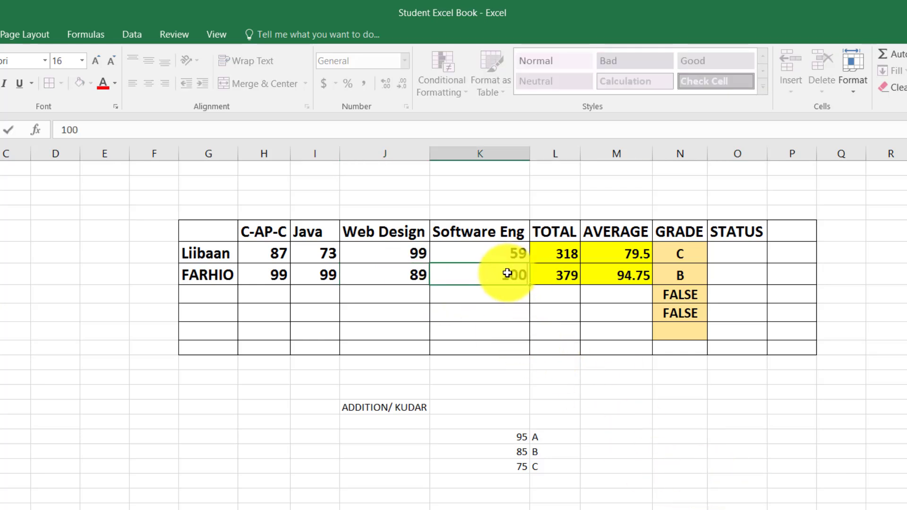
left_click(713, 404)
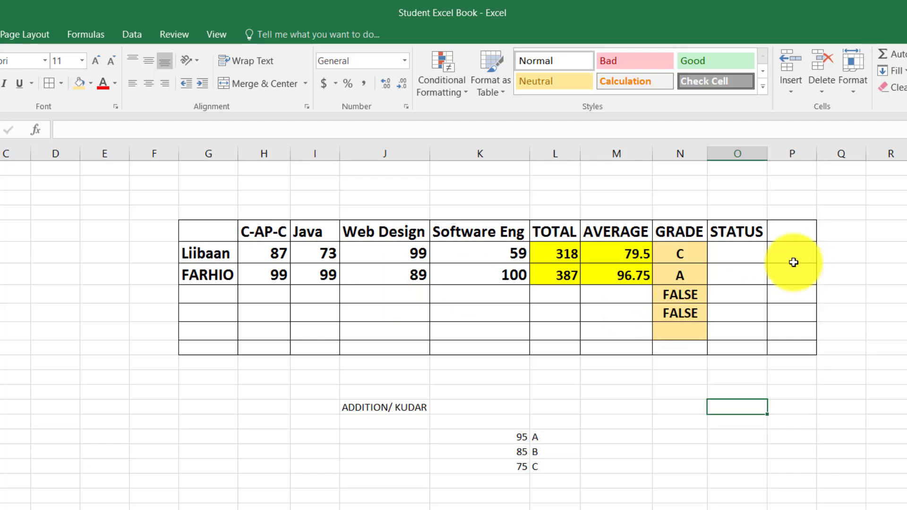
left_click(735, 253)
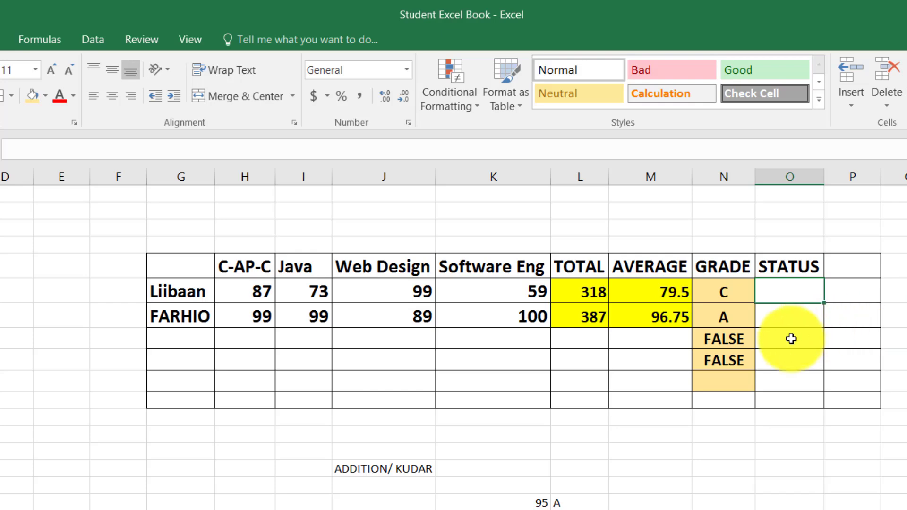
left_click_drag(732, 339, 732, 376)
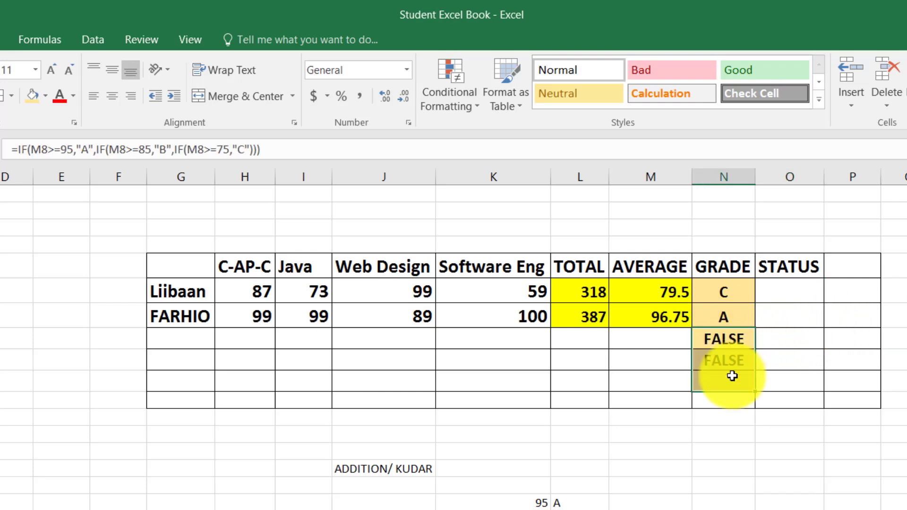
left_click(177, 302)
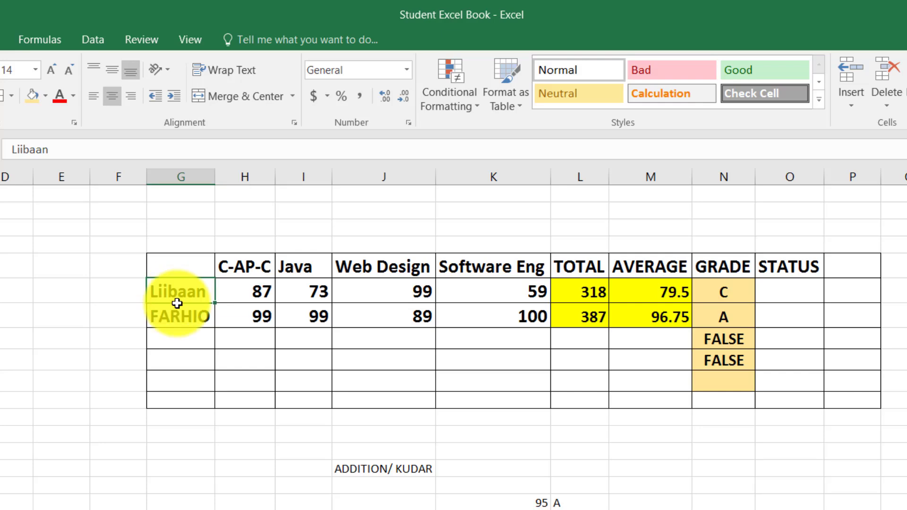
left_click_drag(178, 302, 179, 322)
- Fill the second student's formatted name cell G7 down through G9
left_click(180, 342)
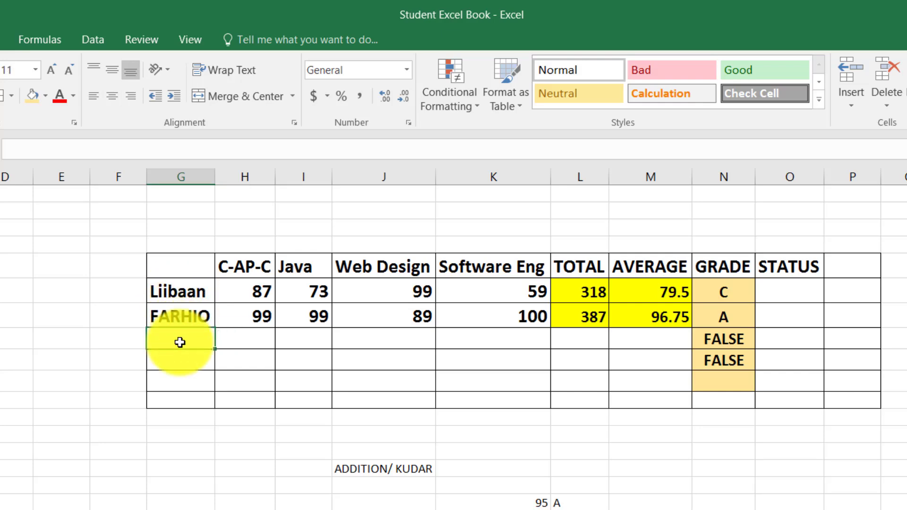
type("JAMA")
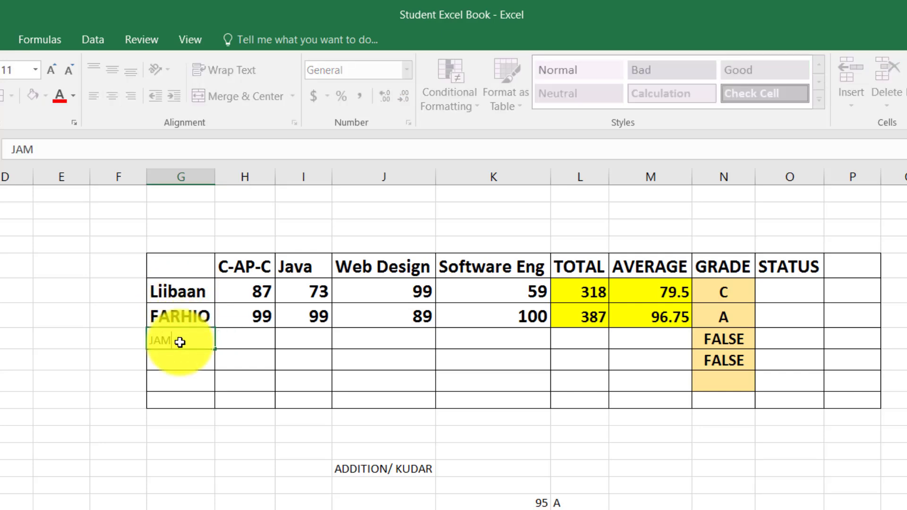
left_click(184, 316)
left_click_drag(214, 327, 190, 355)
left_click(190, 354)
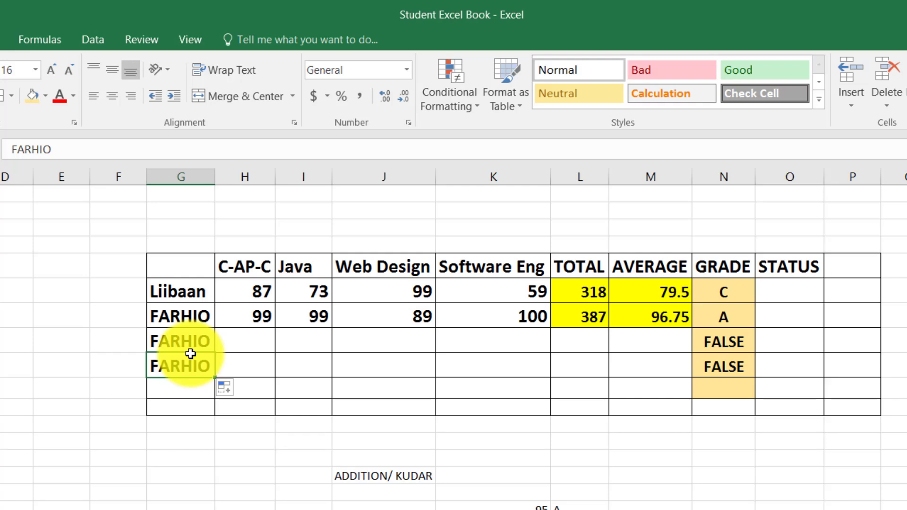
- Replace the copied name in G8 with the third student's name in capital letters
key("Up")
type("jama")
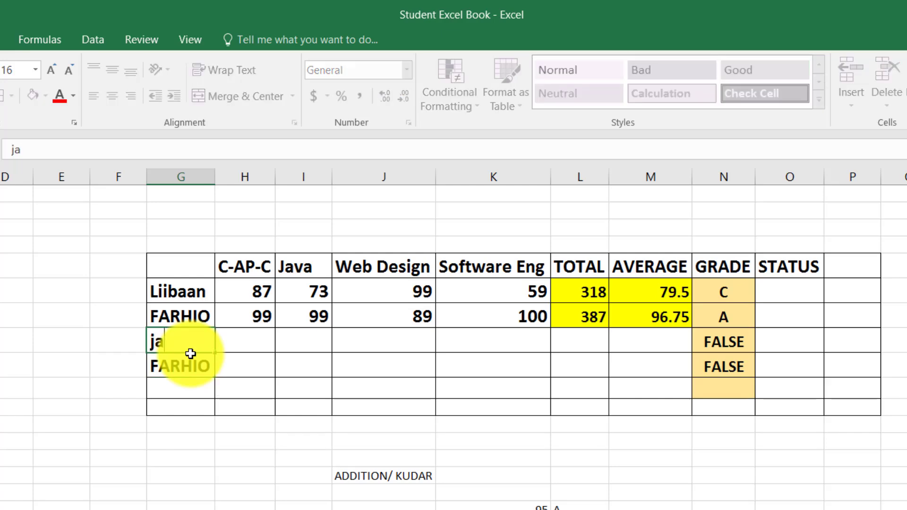
key("BackSpace")
key("BackSpace")
key("BackSpace")
type("JAMA")
key("Return")
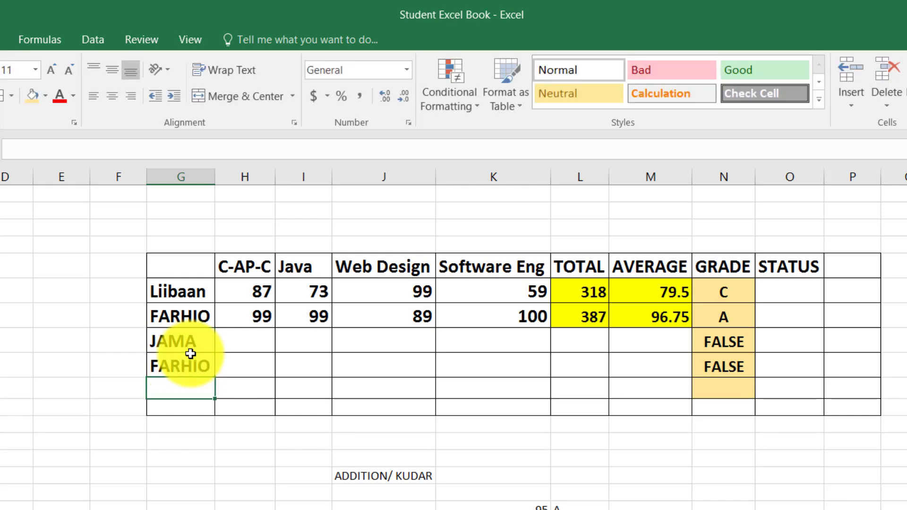
- Replace the copied name in G9 with the fourth student's name in capital letters and auto-fit column G to it
type("MUH")
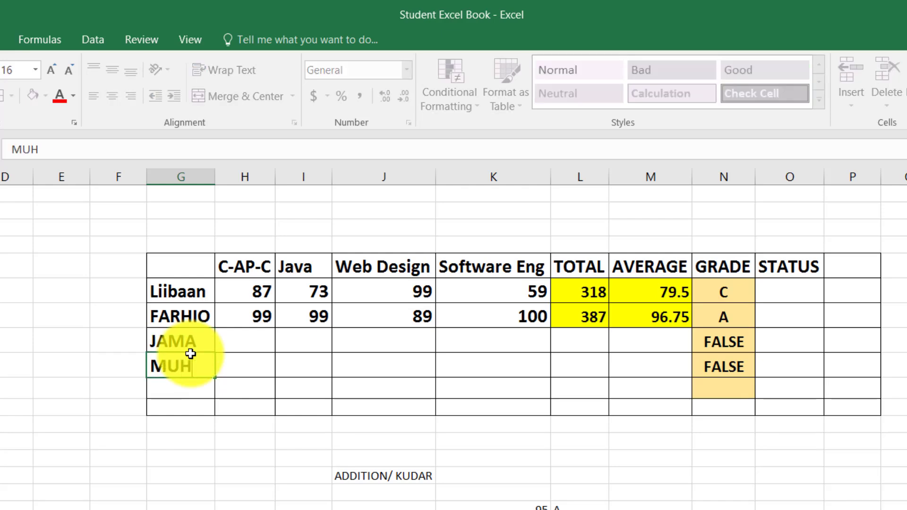
type("AYADI")
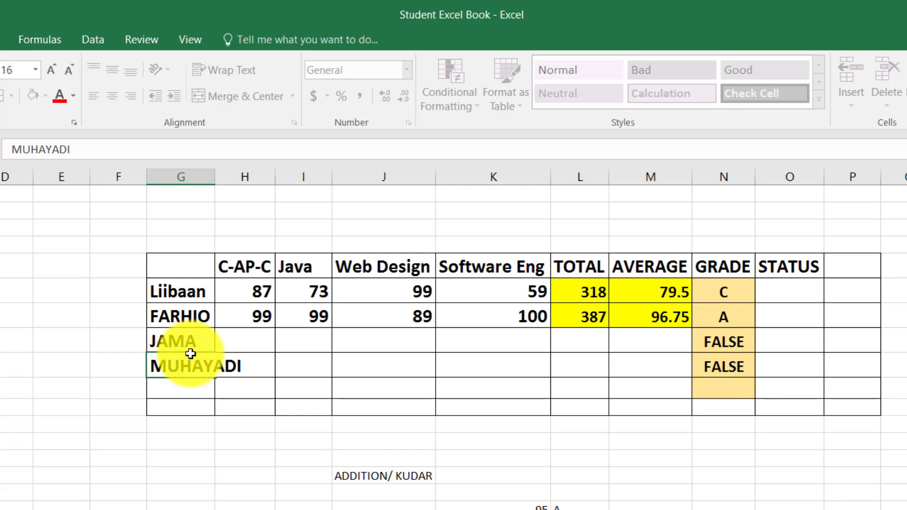
type("IN")
left_click(211, 177)
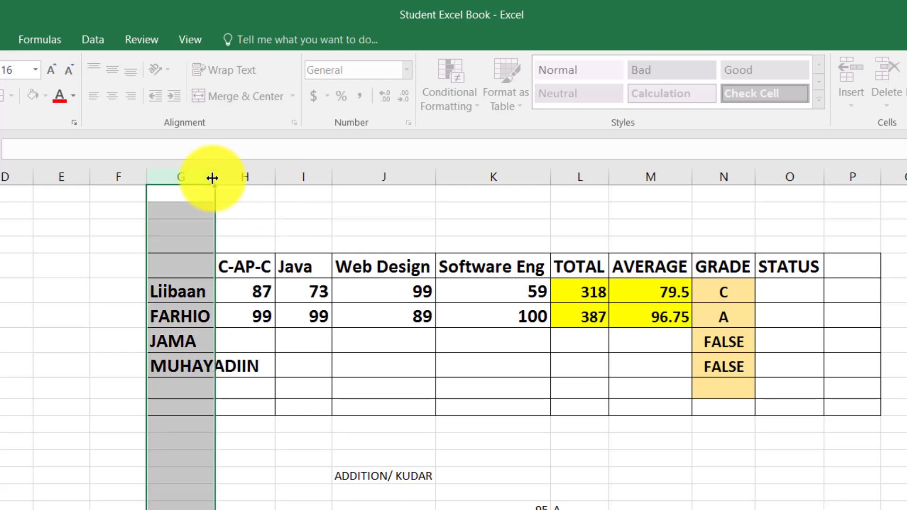
double_click(212, 177)
- Fill the second student's C-AP-C mark in H7 down through H9 for the third and fourth students
left_click(296, 346)
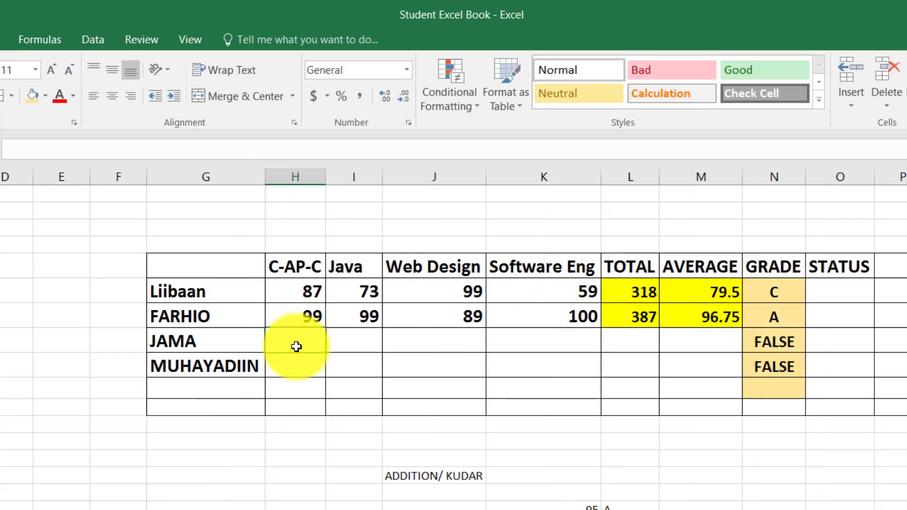
type("100")
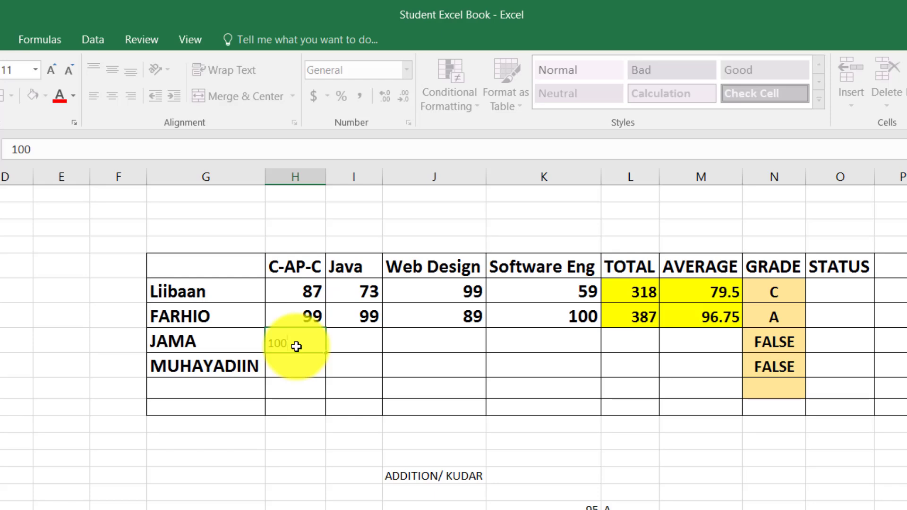
left_click(308, 317)
left_click_drag(325, 328, 314, 372)
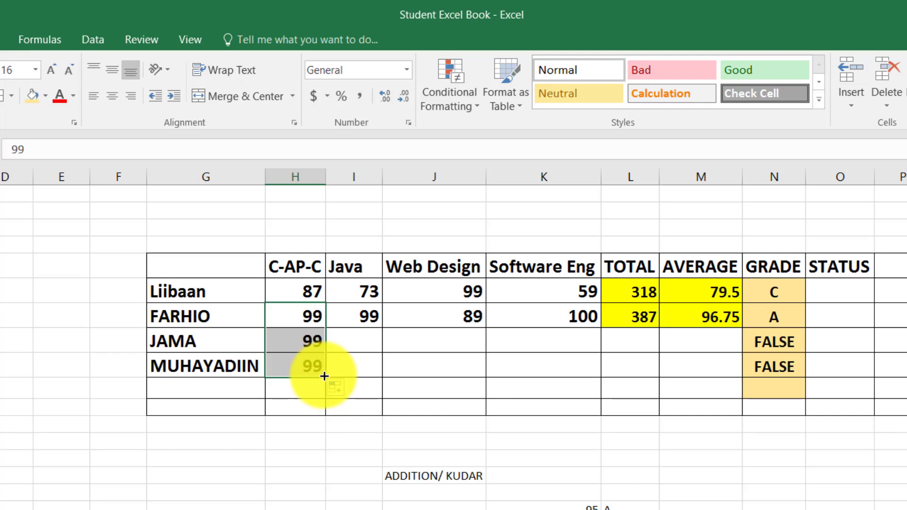
- Fill the fourth student's mark in H9 across the Java, Web Design and Software Eng cells to K9
left_click(318, 373)
left_click_drag(329, 377, 743, 378)
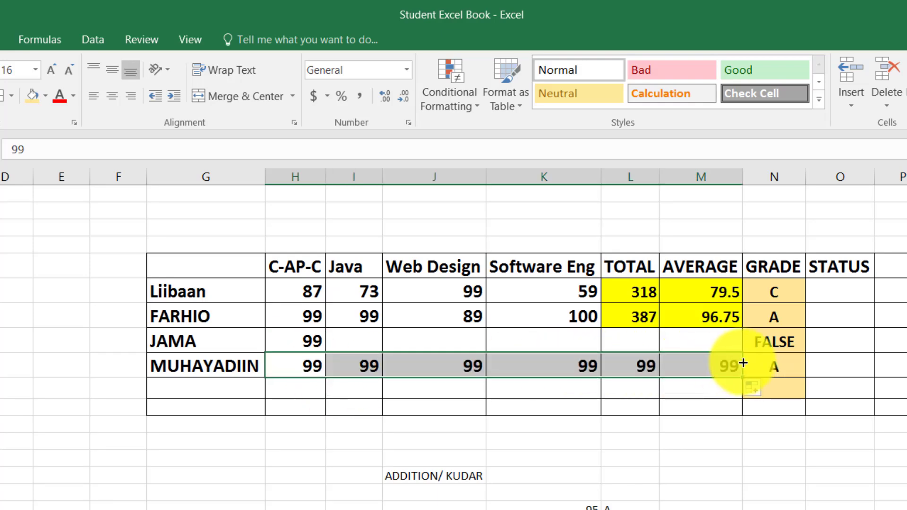
key("ctrl+z")
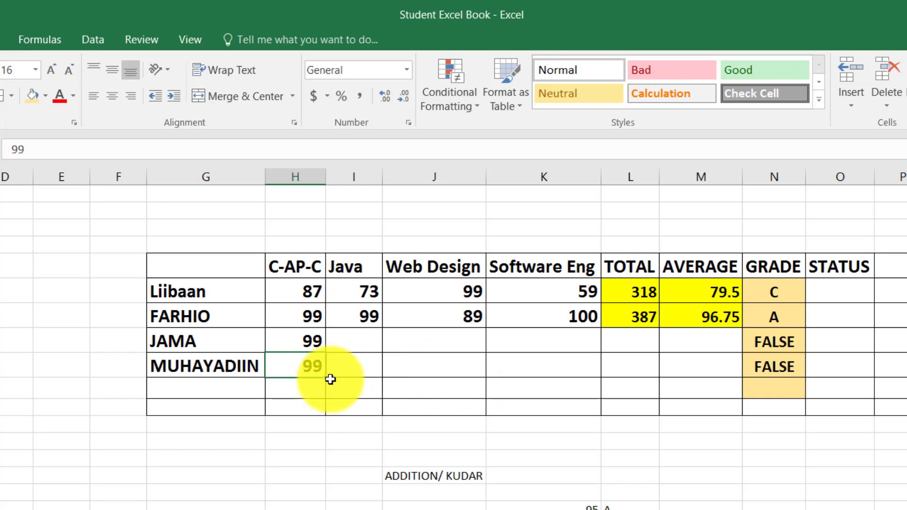
left_click_drag(330, 379, 588, 387)
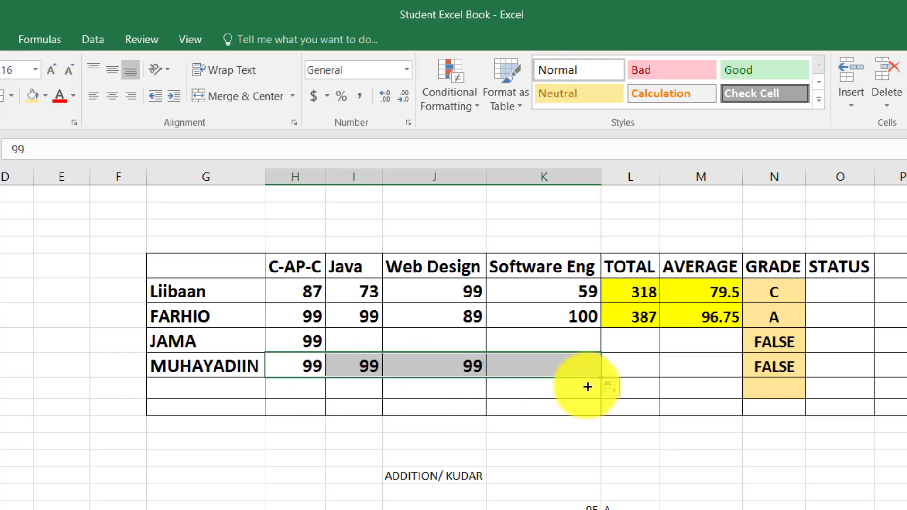
- Fill the total formula in L7 and the average formula in M7 down through row 9
left_click(631, 325)
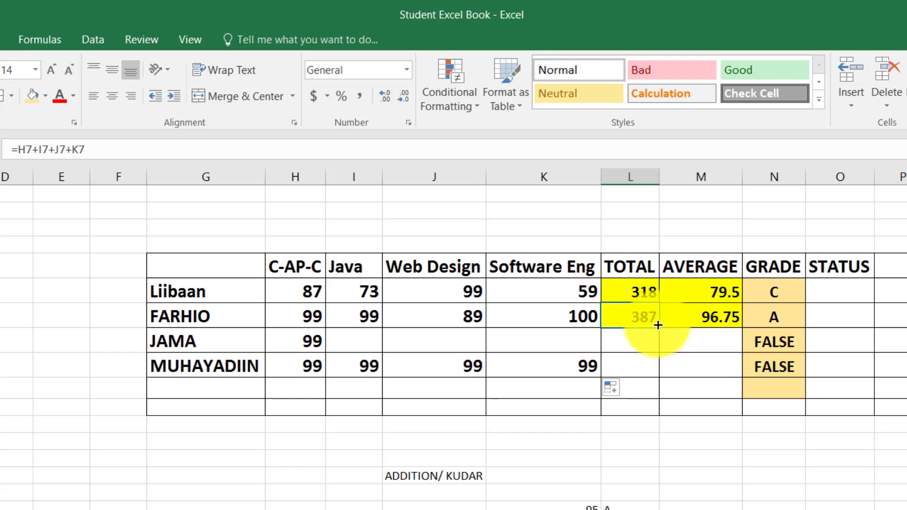
left_click_drag(659, 328, 662, 364)
left_click(723, 319)
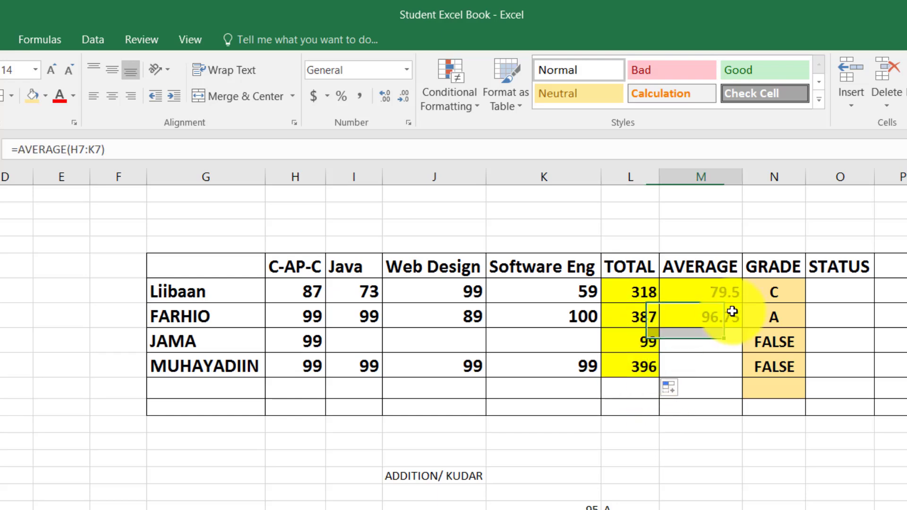
left_click_drag(740, 326, 736, 374)
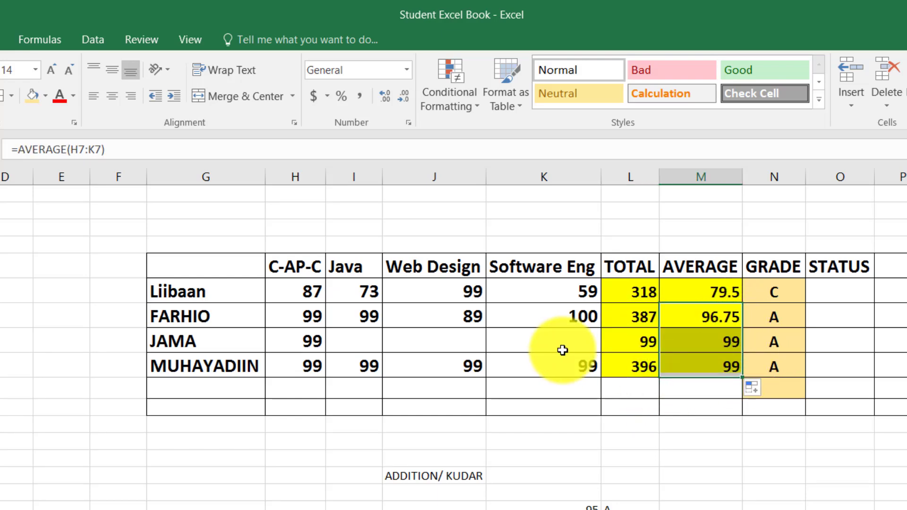
- Set the third student's marks to 67 for Java in I8, 56 for Web Design in J8 and 89 for Software Eng in K8
left_click(303, 344)
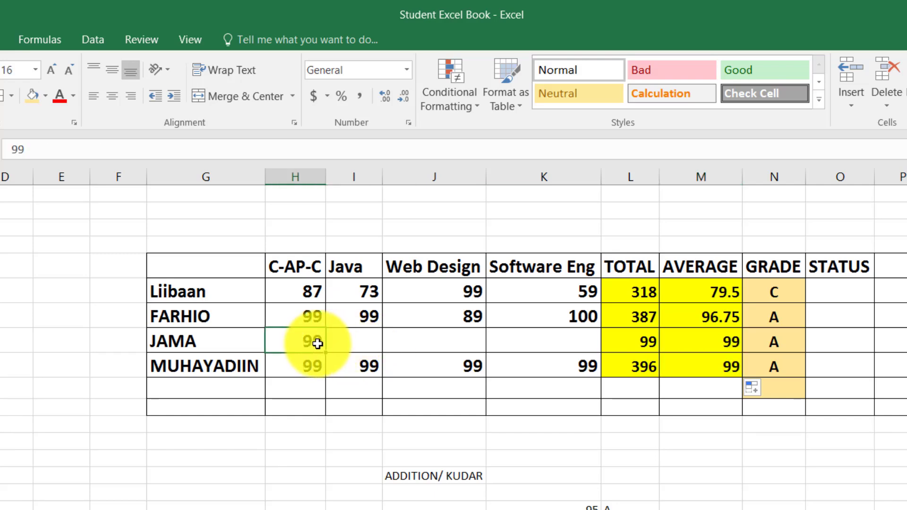
left_click(363, 347)
type("67")
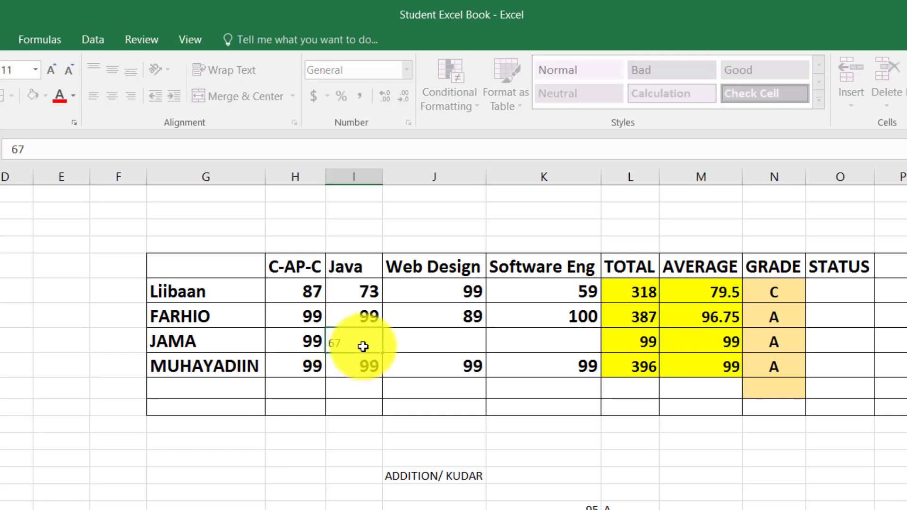
key("Tab")
type("56")
key("Tab")
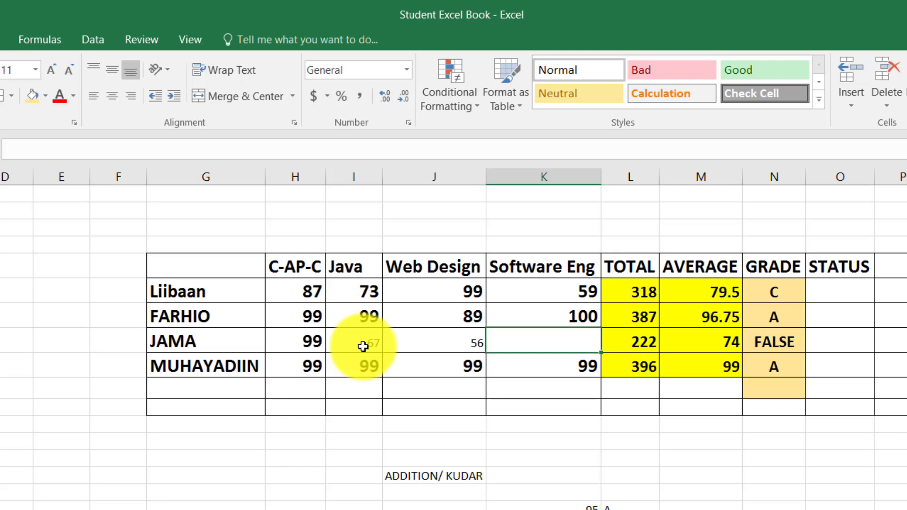
type("89")
key("Tab")
type("99")
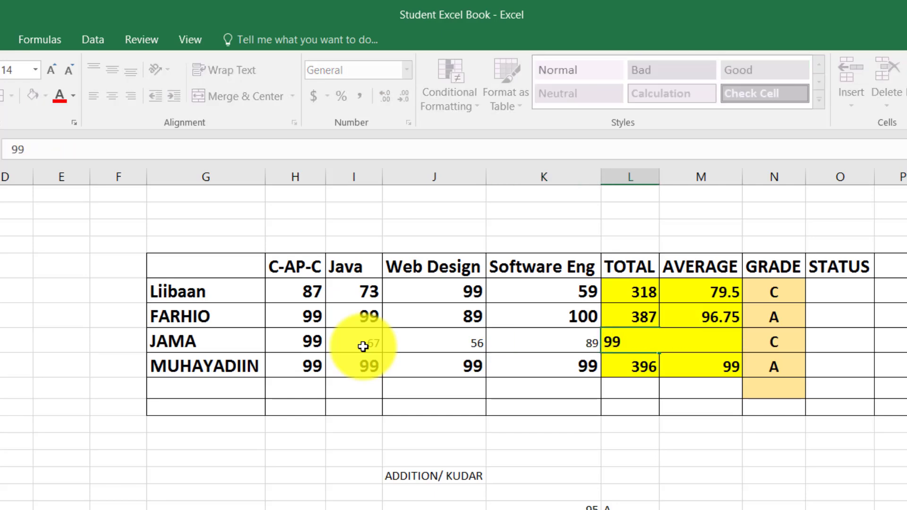
key("ctrl+z")
type("=")
key("Left")
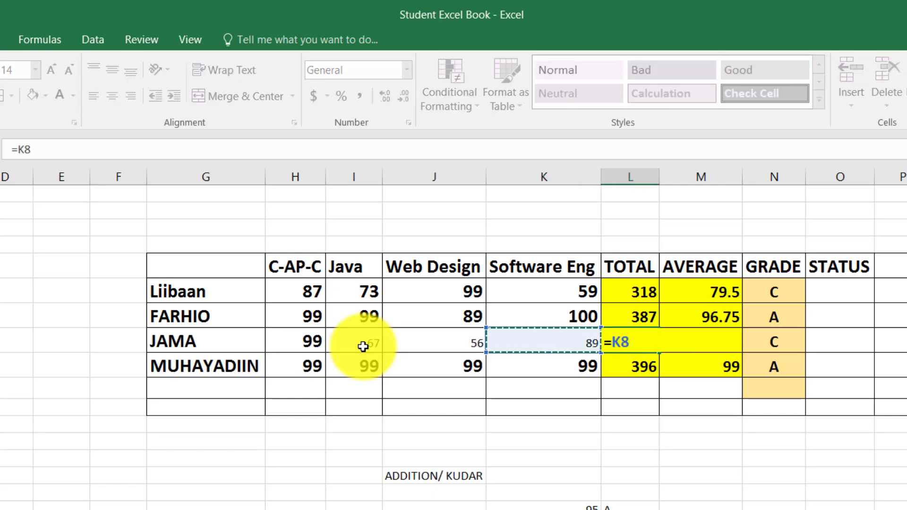
key("BackSpace")
key("BackSpace")
key("BackSpace")
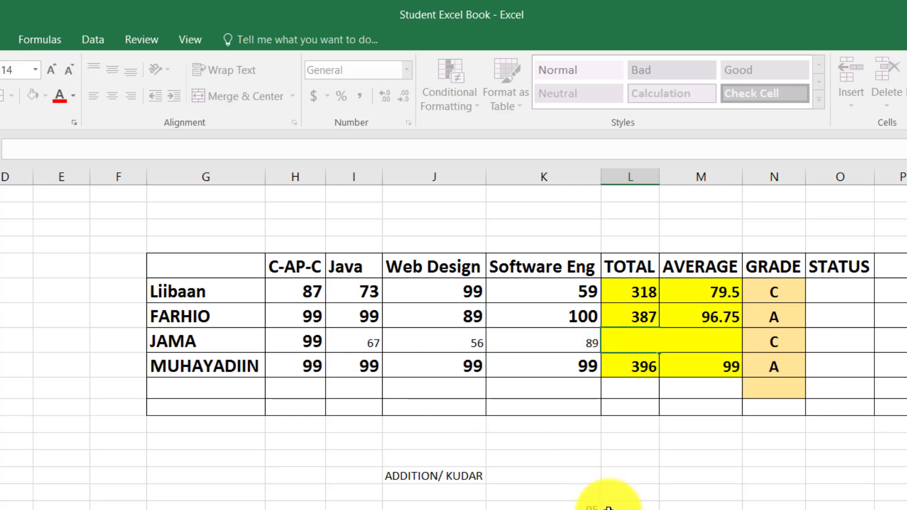
left_click(769, 477)
key("Escape")
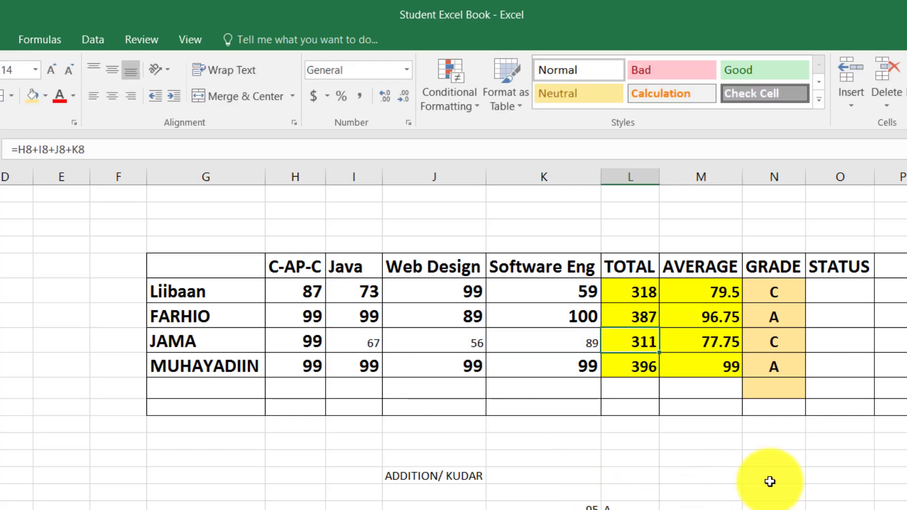
- Copy the formatting of K7 onto the third student's marks in I8 to K8 with Format Painter
left_click(577, 314)
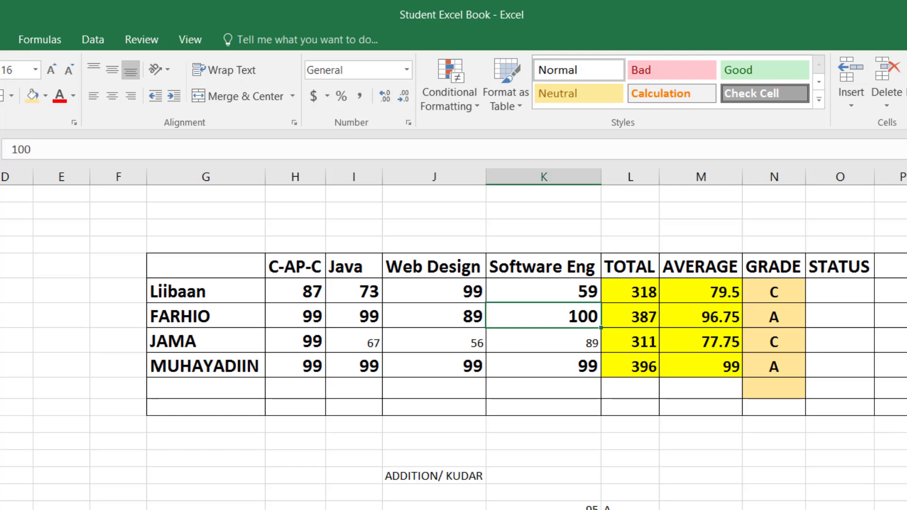
key("alt+h")
key("f")
key("p")
mouse_move(354, 343)
left_mouse_down()
mouse_move(602, 330)
mouse_move(566, 353)
mouse_move(562, 340)
left_mouse_up()
left_click(647, 430)
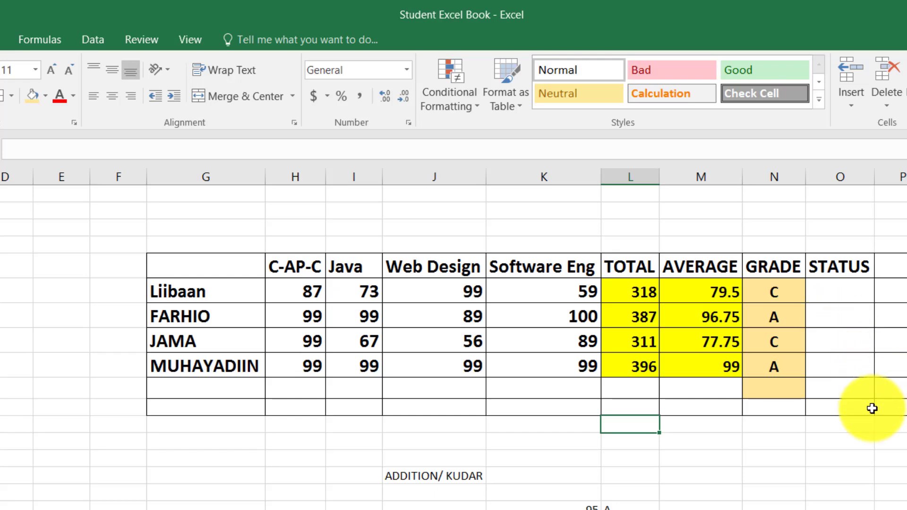
- Start the first student's status formula in O6 with an IF test for M6>=50
left_click(843, 300)
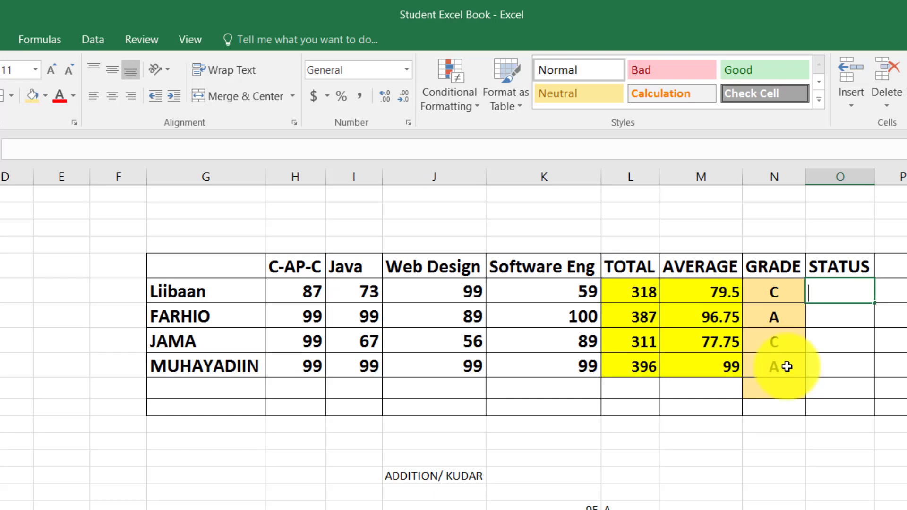
type("=")
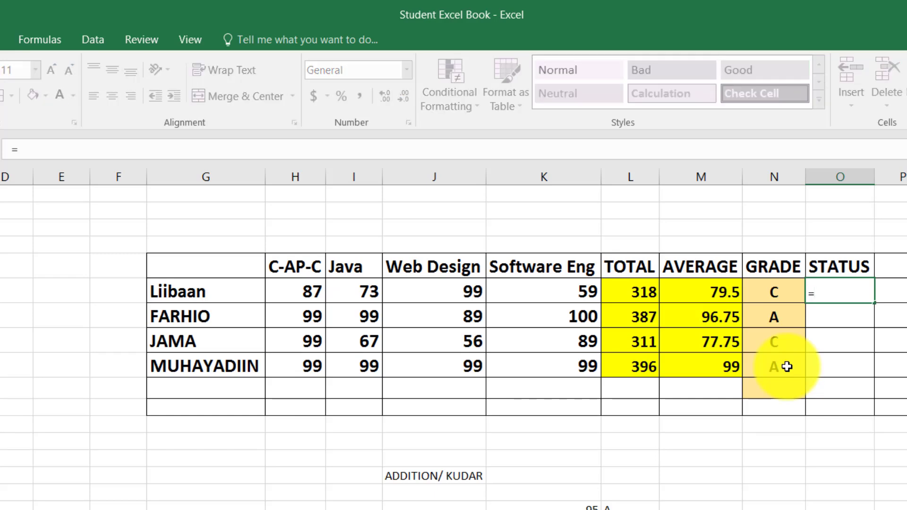
type("IF(")
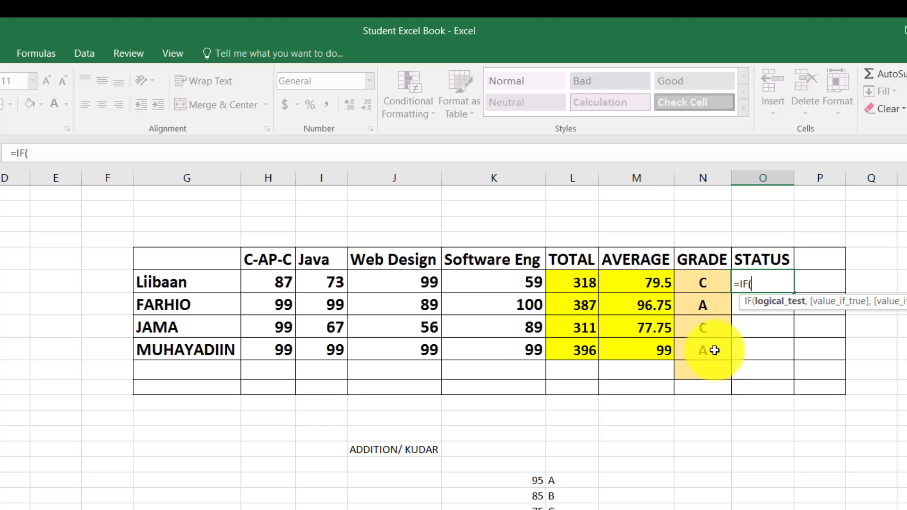
type("M6")
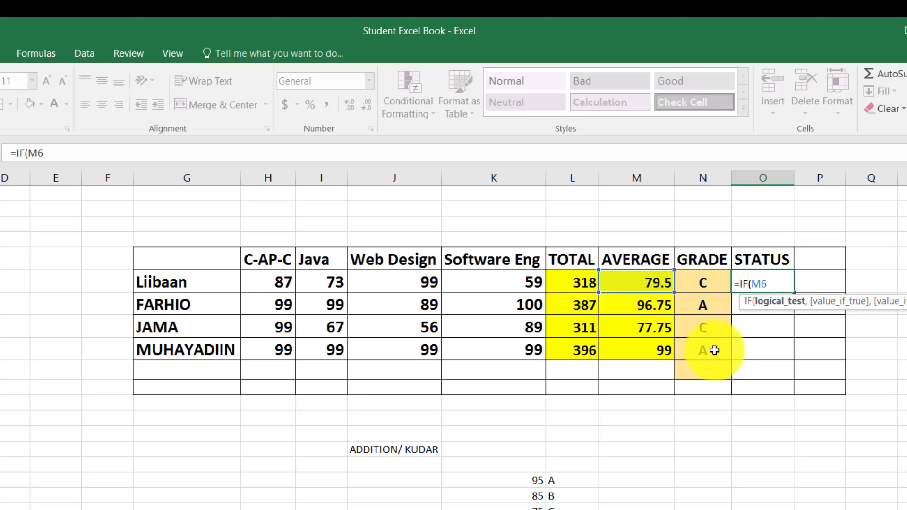
type(":")
key("BackSpace")
type(".=")
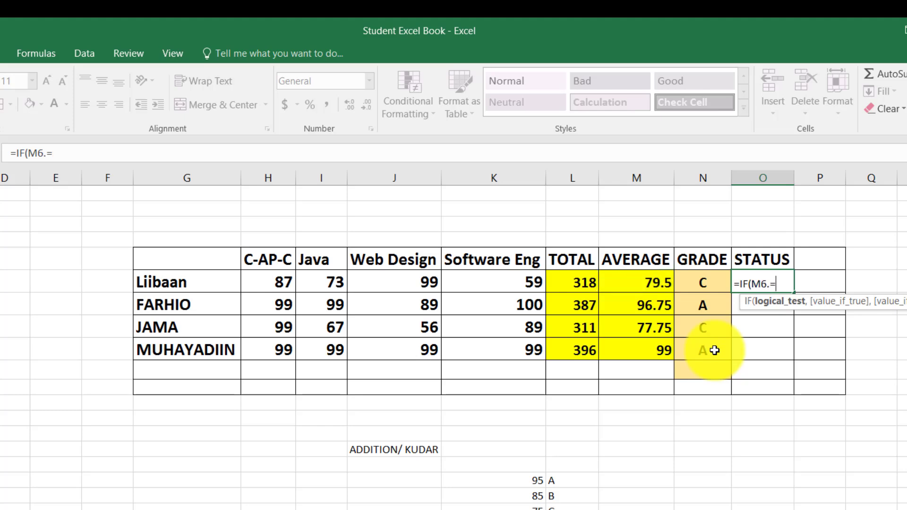
key("BackSpace")
key("BackSpace")
key("Return")
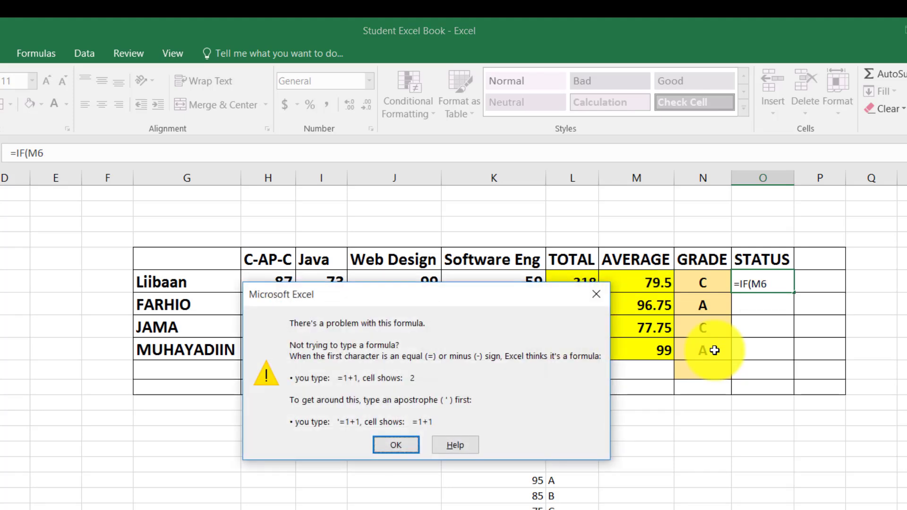
key("Return")
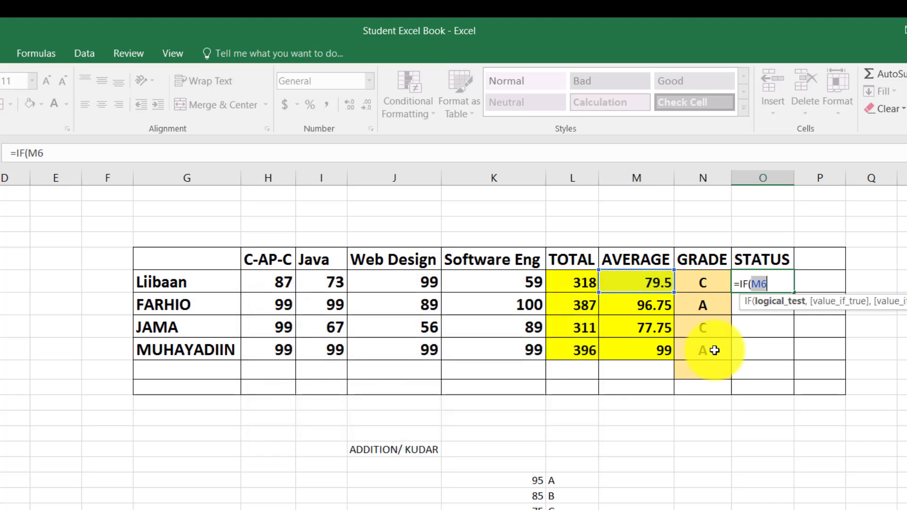
type(">=")
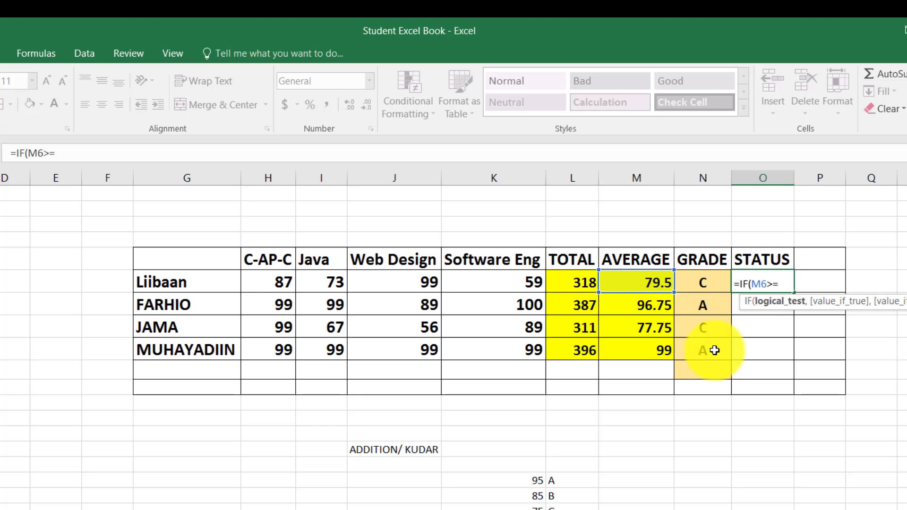
type("50,")
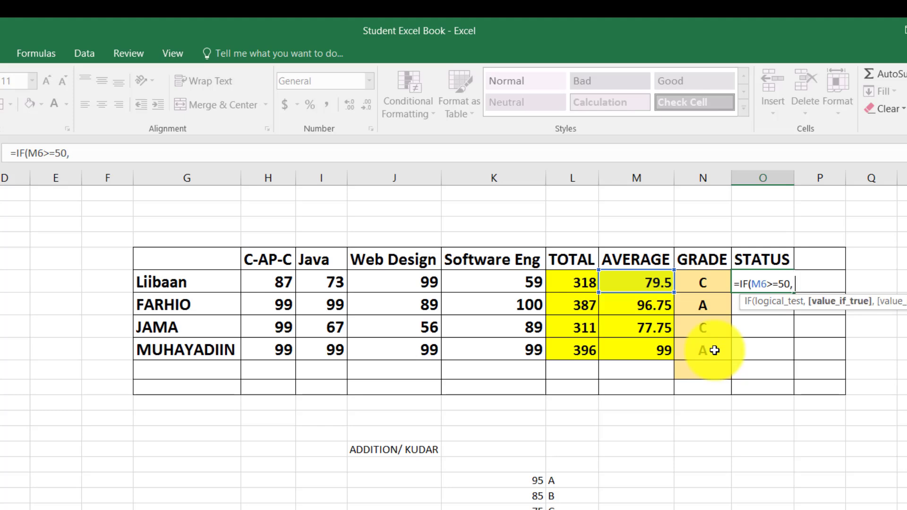
type(" PASSED")
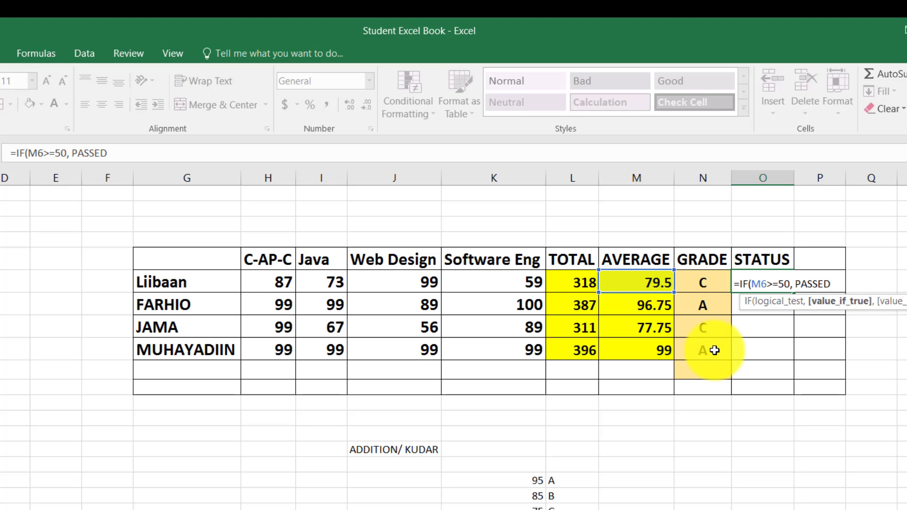
key("BackSpace")
key("BackSpace")
key("BackSpace")
key("BackSpace")
key("BackSpace")
key("BackSpace")
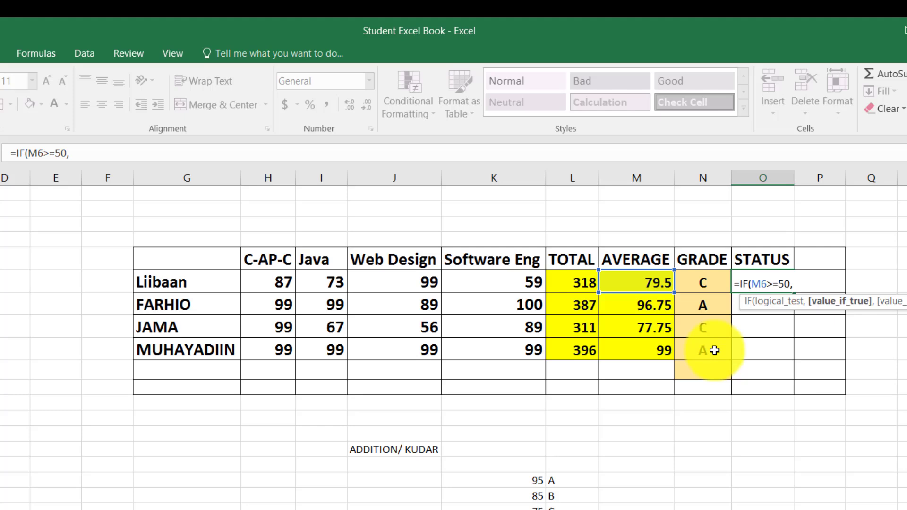
- Add "PASSED" as the true result and FAILED as the false result to the IF formula in O6 and try to enter it
type("\"")
type("'")
type("PASSED")
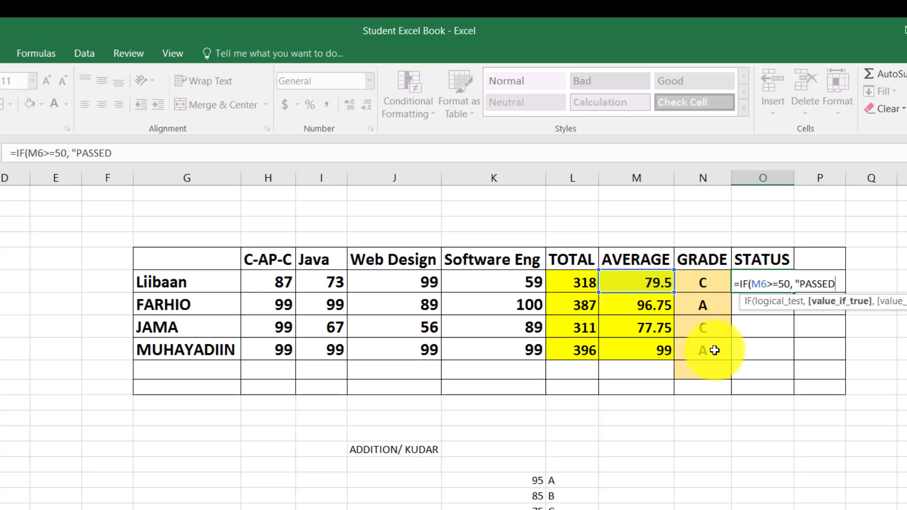
type("\", ")
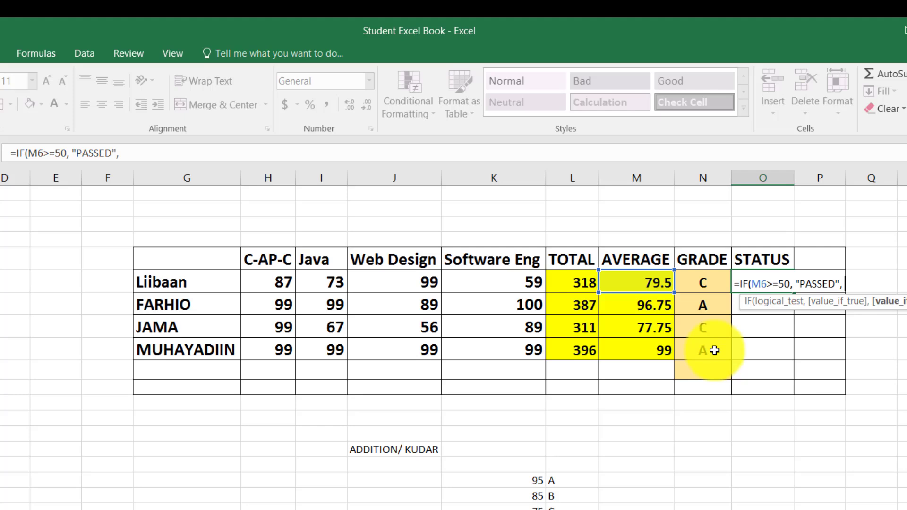
type("F")
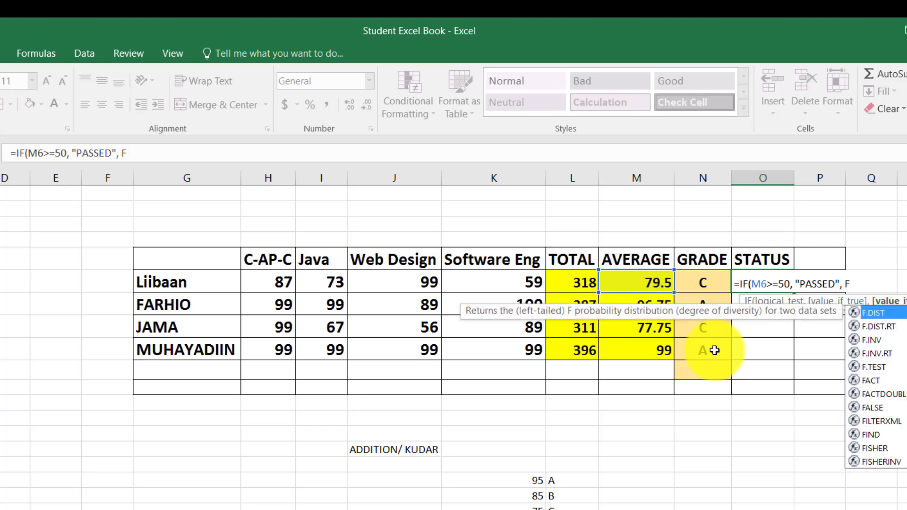
type("AILED")
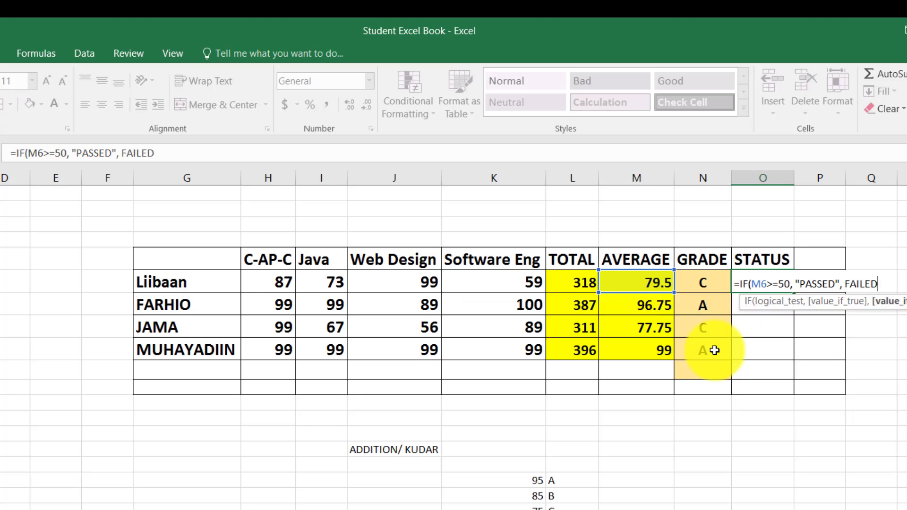
type("\"0")
key("Return")
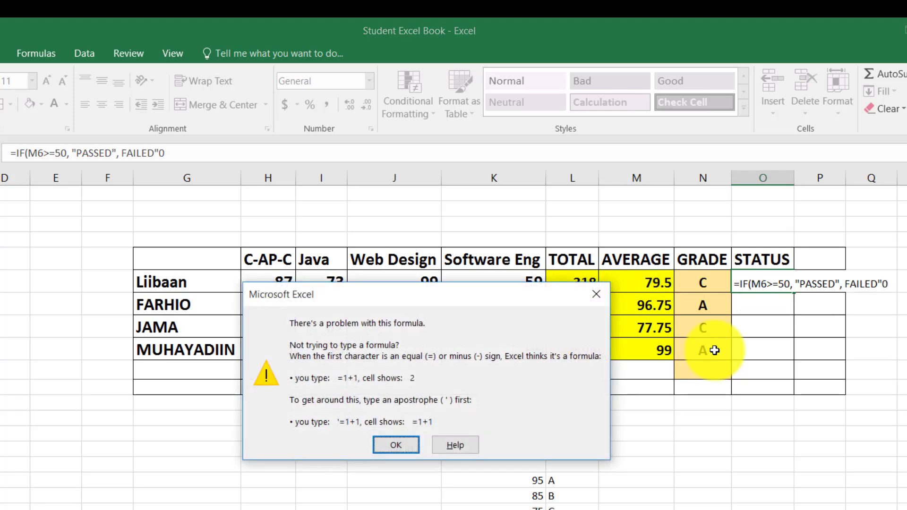
key("Return")
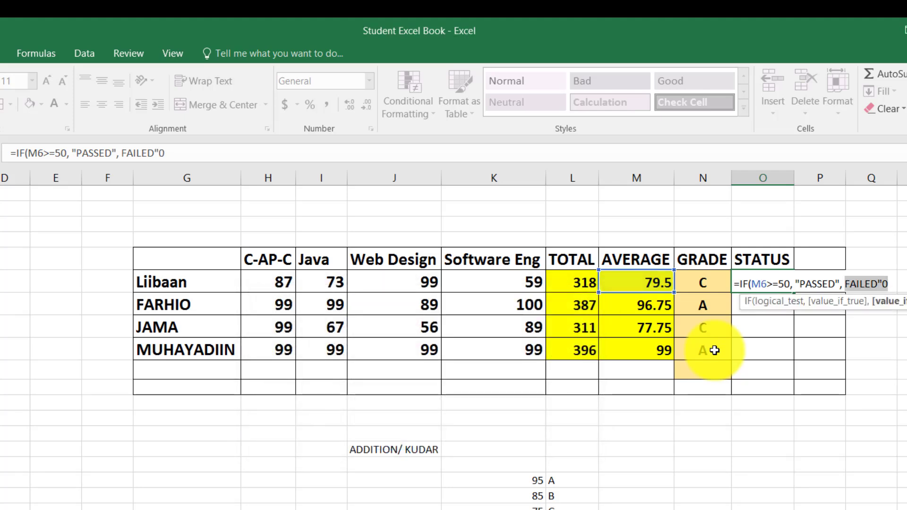
- Replace the stray 0 at the end of the O6 status formula with a closing parenthesis and enter the formula
left_click(236, 152)
key("BackSpace")
type(")")
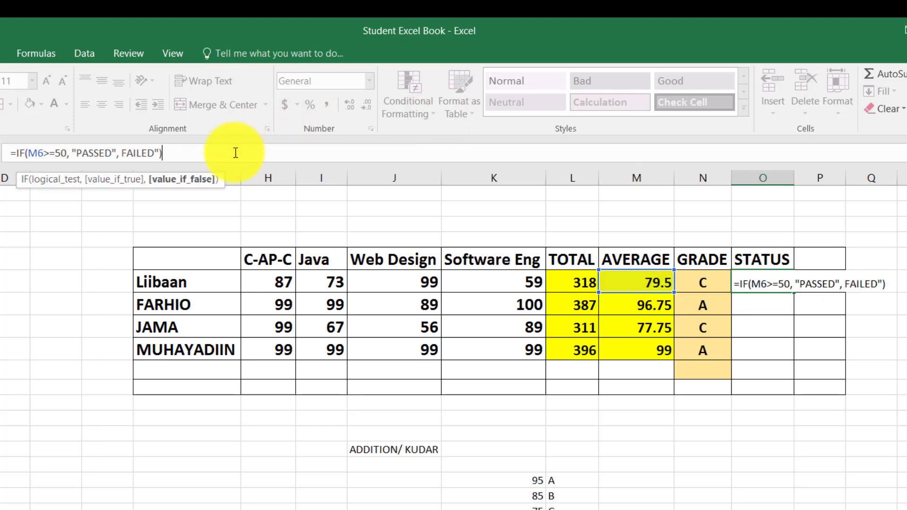
key("Return")
key("Return")
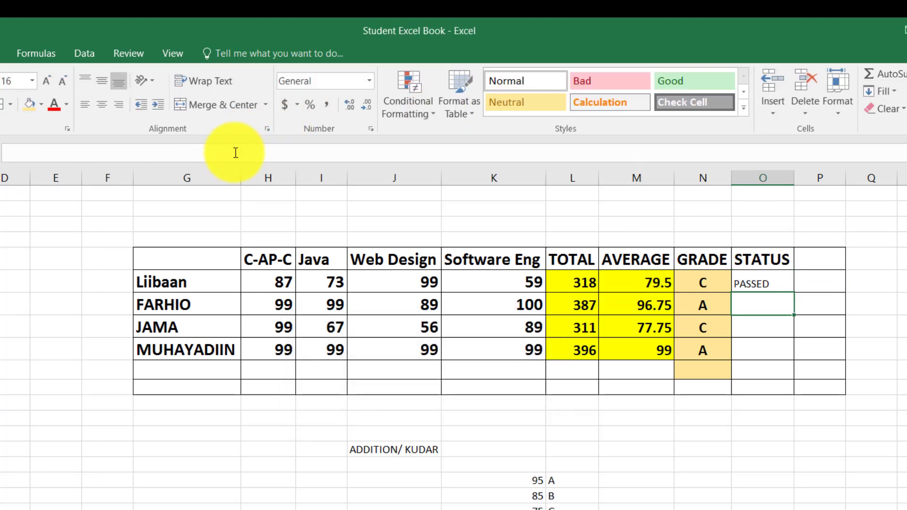
- Copy the formatting of the STATUS header in O5 onto O6 to O9 with Format Painter
left_click(763, 287)
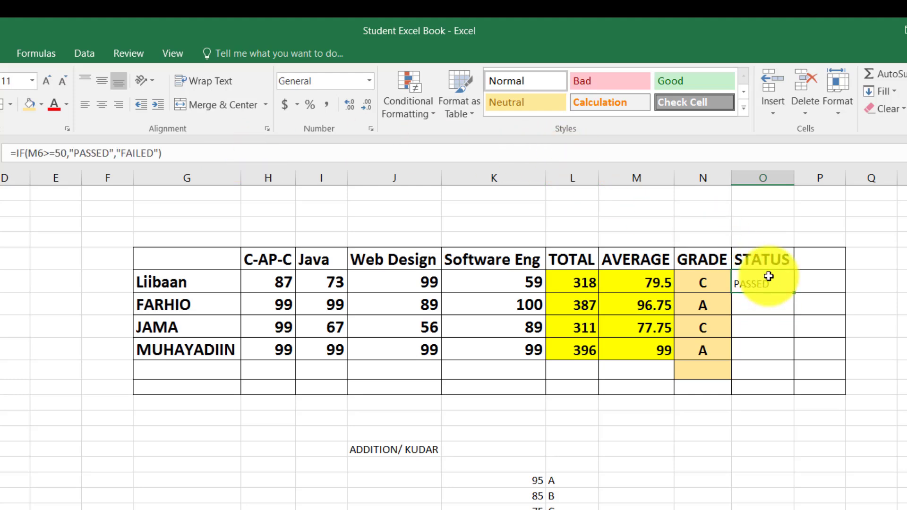
left_click(745, 260)
left_click(20, 93)
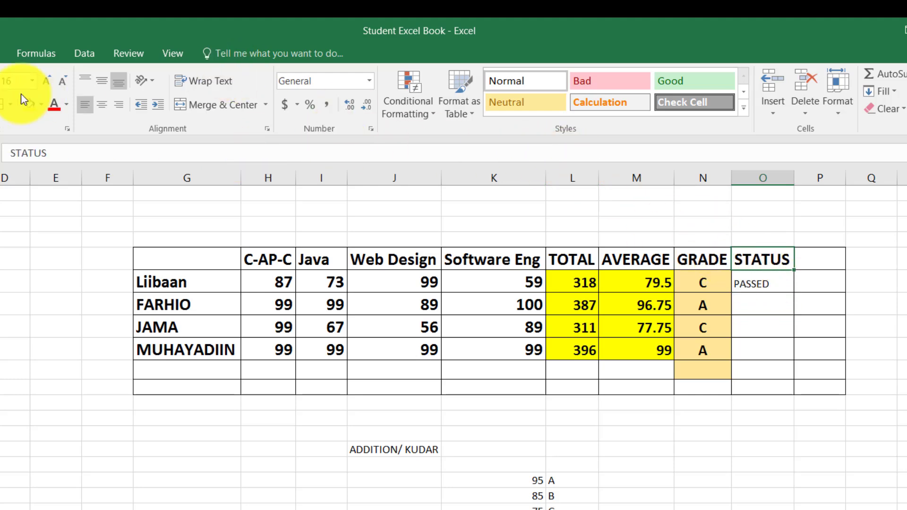
mouse_move(740, 292)
left_mouse_down()
mouse_move(759, 285)
mouse_move(764, 356)
left_mouse_up()
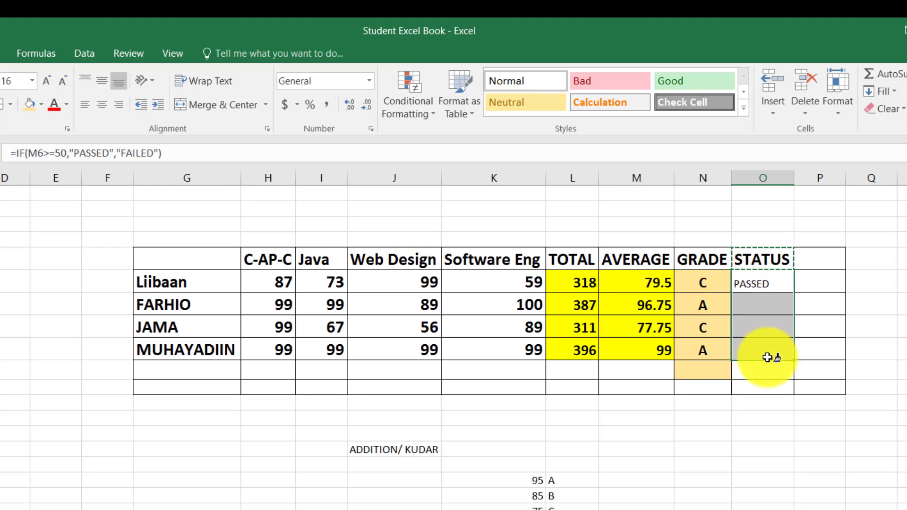
- Fill the status formula in O6 down through O9 for the remaining students
left_click(787, 284)
left_click_drag(794, 293, 796, 367)
left_click(764, 353)
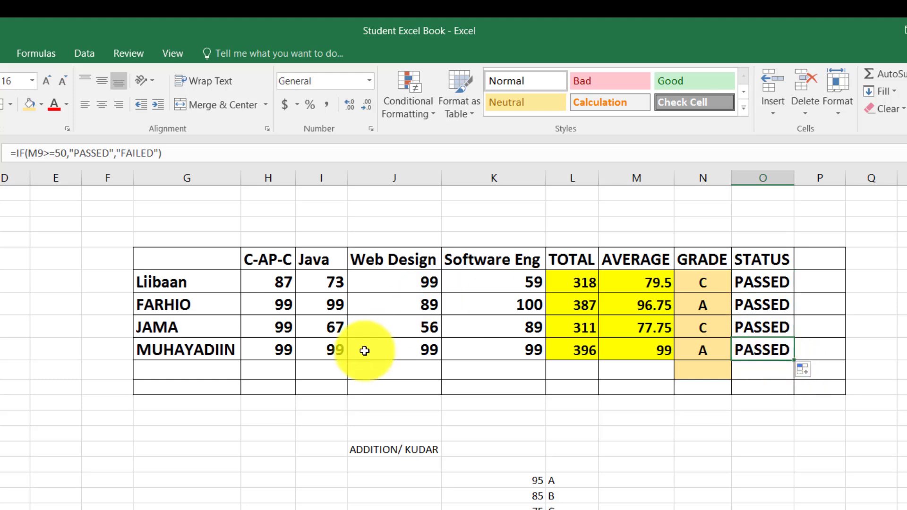
- Set the fourth student's marks to 56 for Java in I9 and 14 for Web Design in J9
left_click(331, 350)
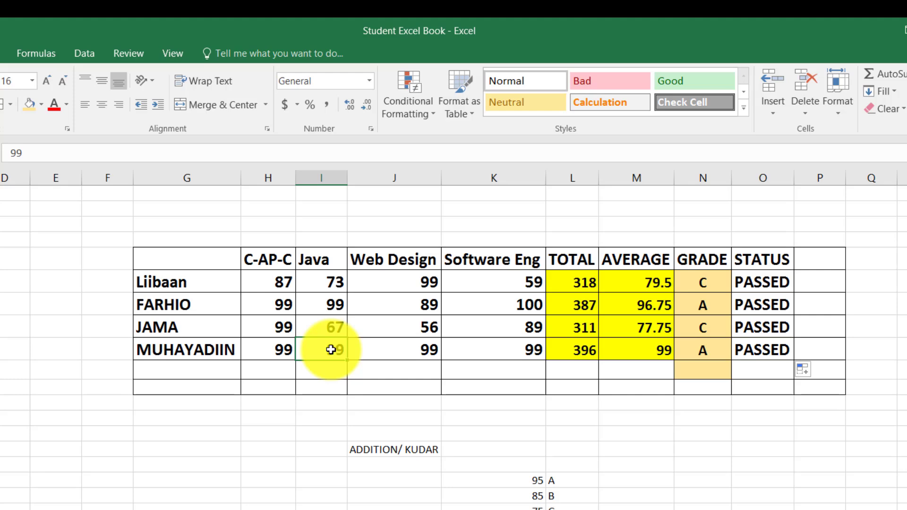
type("56")
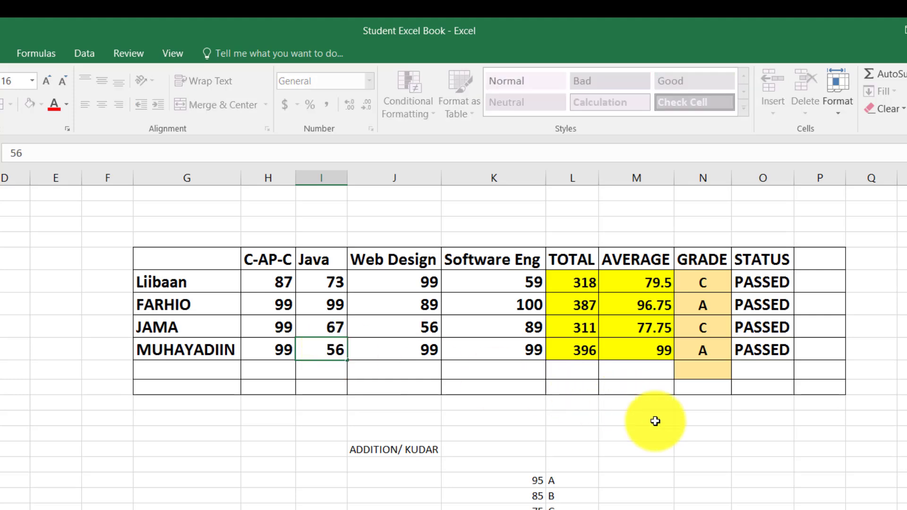
left_click(680, 456)
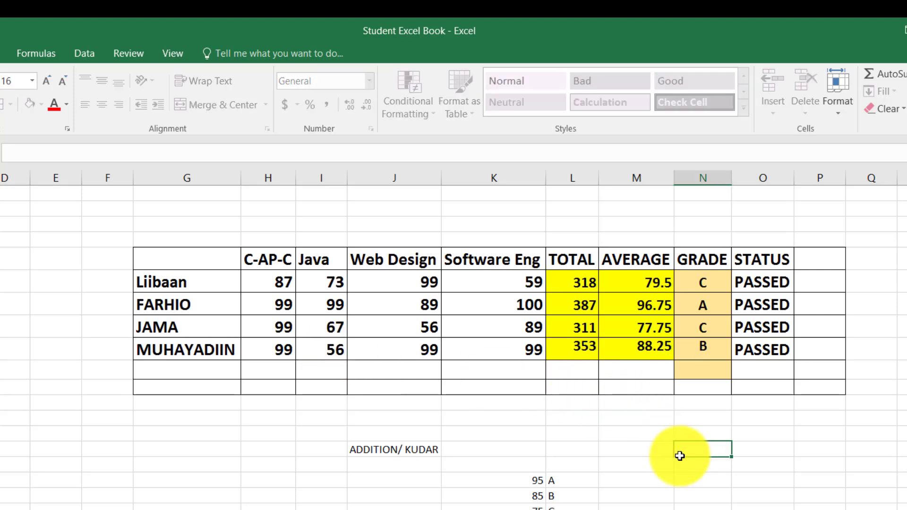
left_click(411, 356)
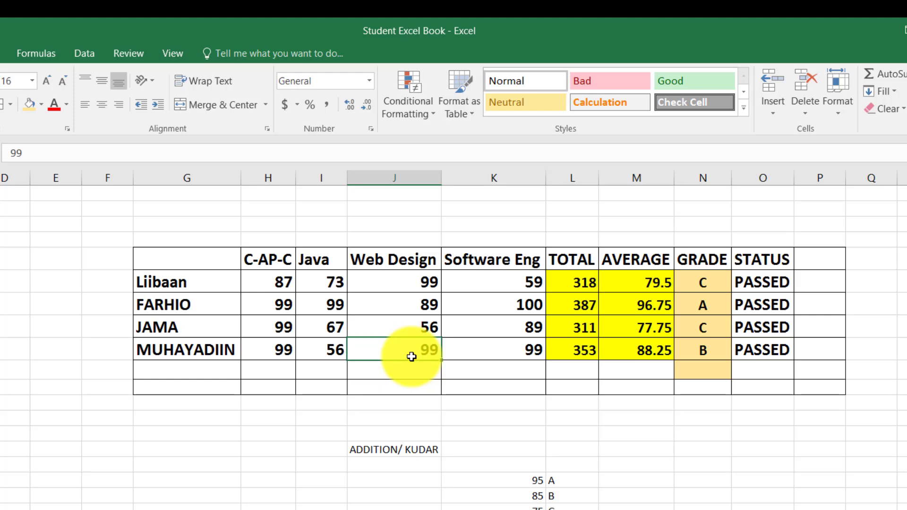
type("14")
key("Tab")
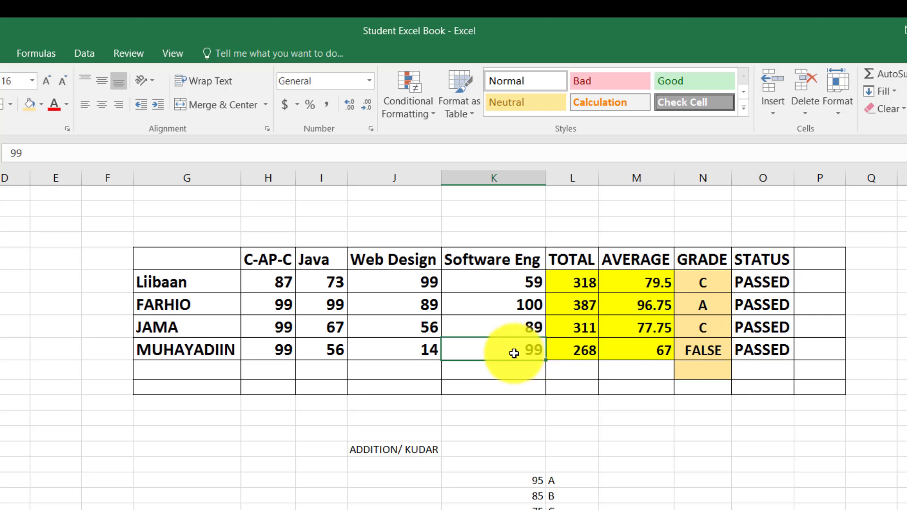
- Set the fourth student's C-AP-C mark in H9 to 24
left_click(294, 349)
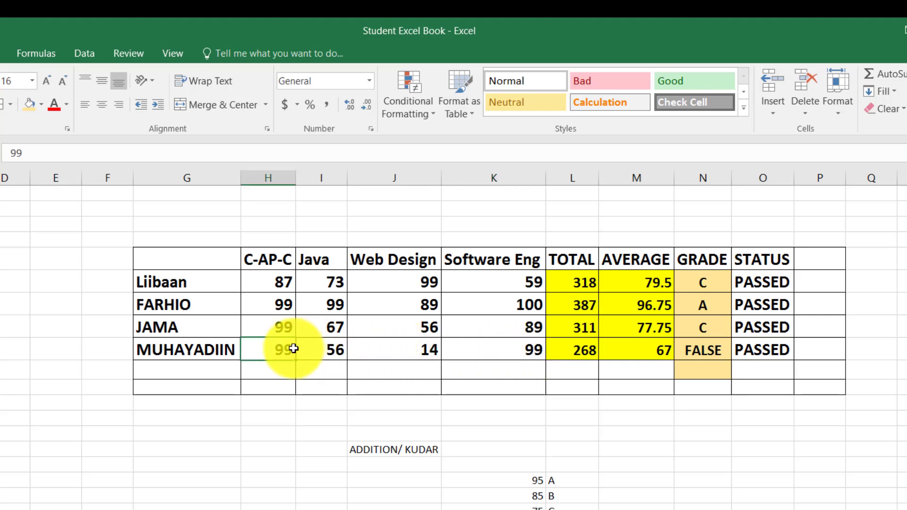
type("7")
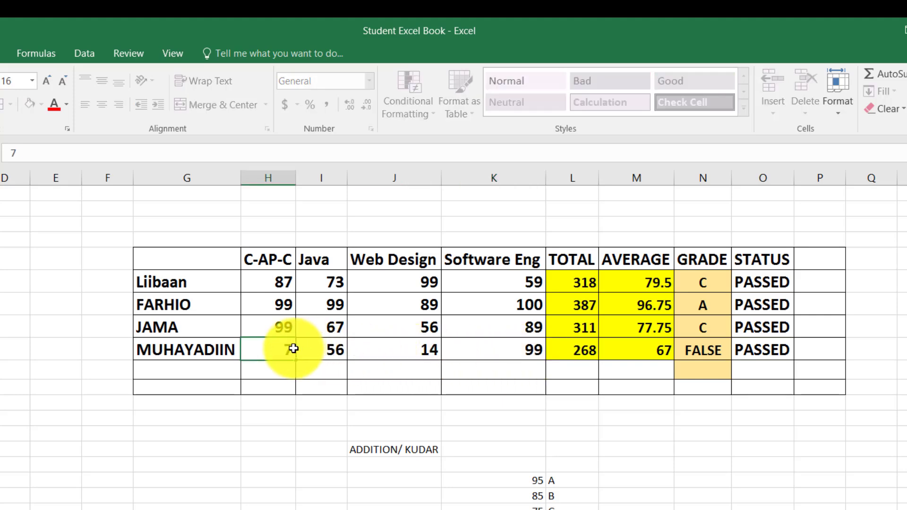
key("BackSpace")
type("24")
key("Return")
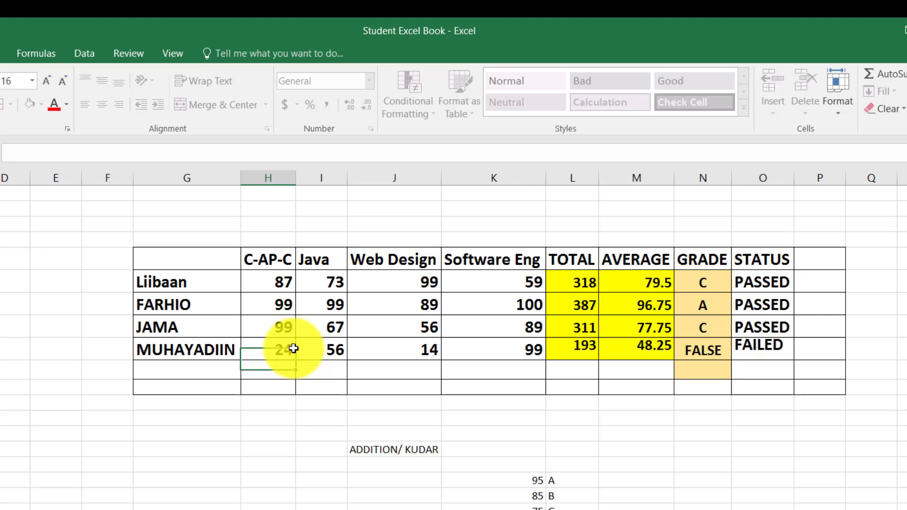
key("Right")
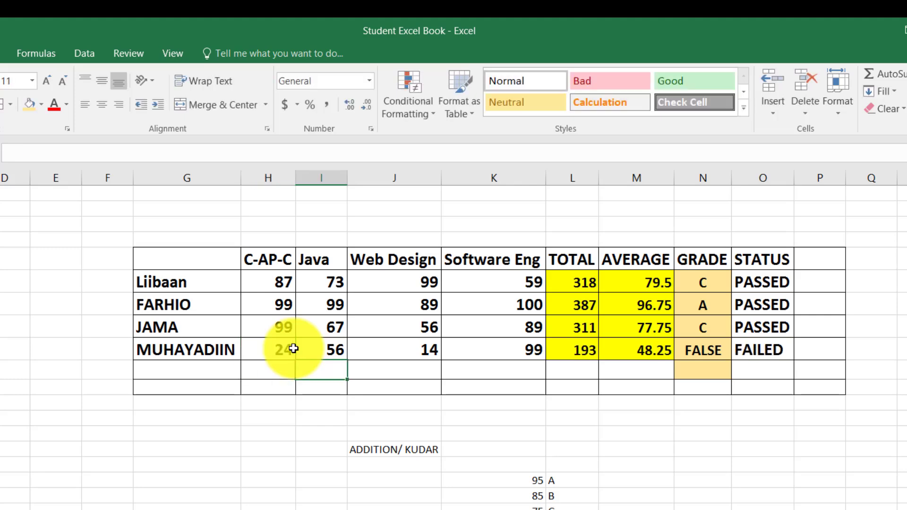
- Colour the fourth student's status text in O9 red
left_click(768, 349)
left_click(53, 105)
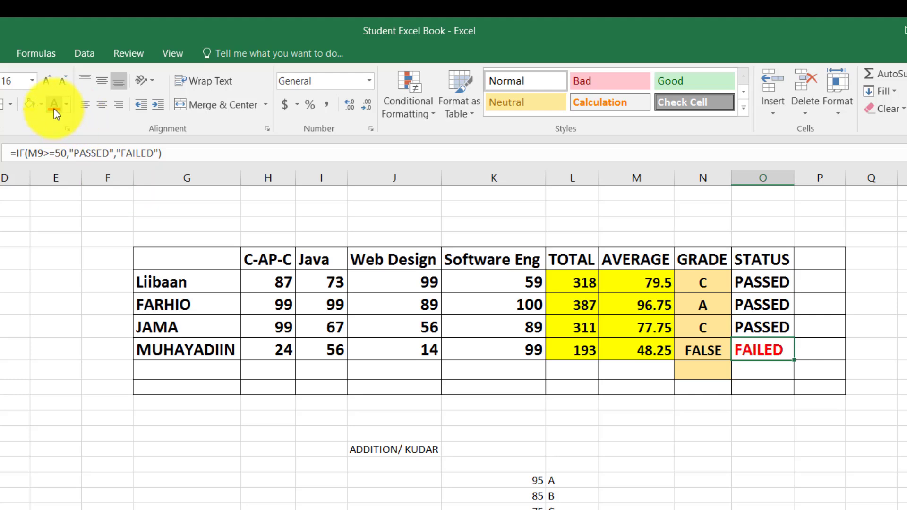
left_click(826, 410)
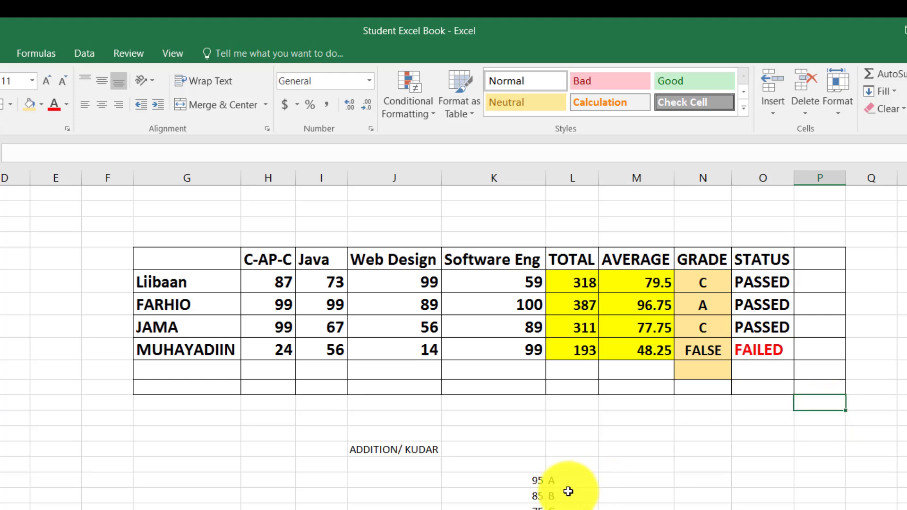
- Select the grade scale of marks and letters in columns K and L below the table, starting at the 95 A row
left_click_drag(516, 480, 573, 504)
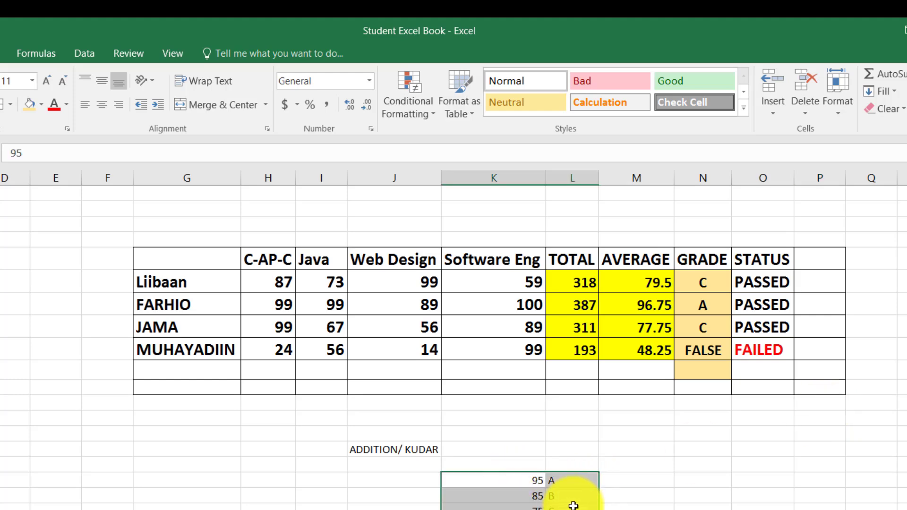